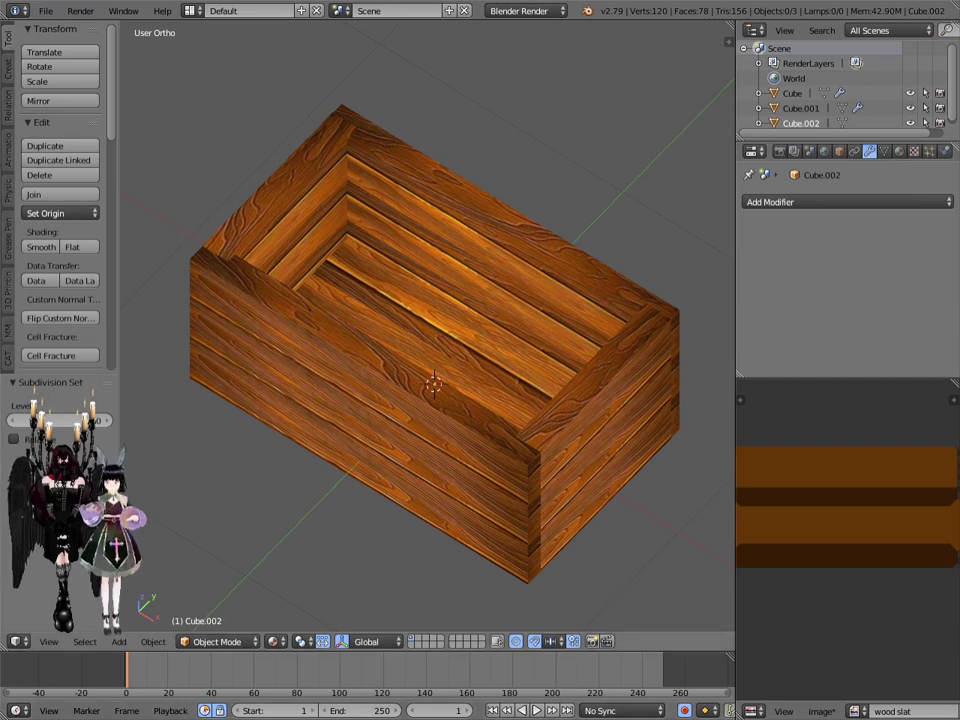
# Step: Duplicate the crate's mirrored long-side panels in place and remove the Mirror modifier from the copy
pyautogui.scroll(-1, 435, 345)
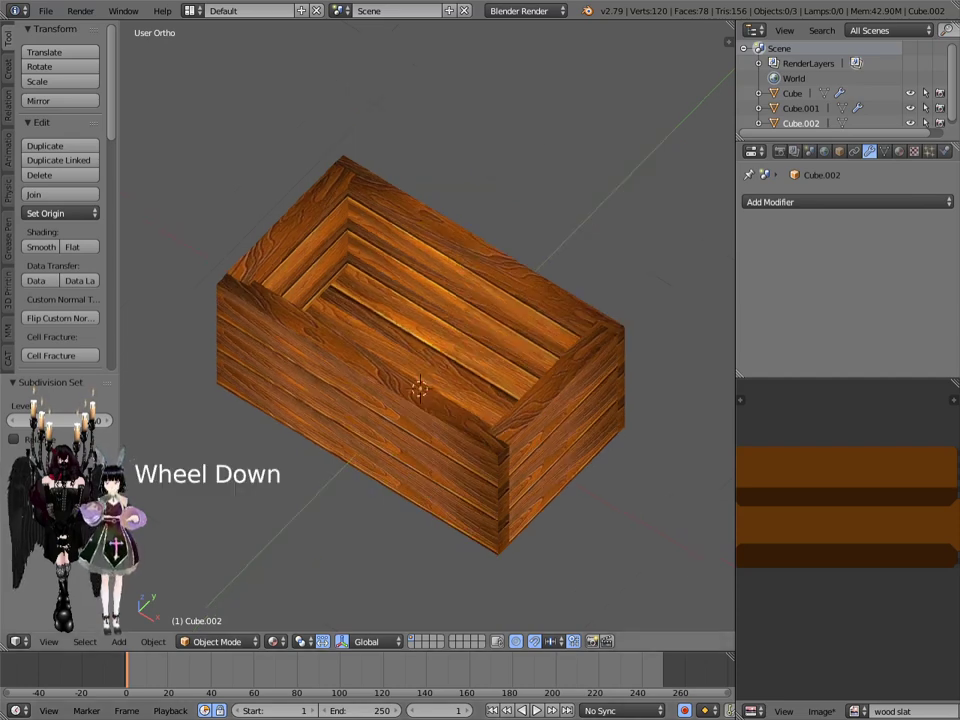
pyautogui.moveTo(388, 515)
pyautogui.mouseDown(button='middle')
pyautogui.moveTo(392, 459)
pyautogui.moveTo(418, 431)
pyautogui.moveTo(492, 433)
pyautogui.moveTo(641, 469)
pyautogui.moveTo(666, 542)
pyautogui.moveTo(651, 565)
pyautogui.moveTo(579, 491)
pyautogui.moveTo(467, 444)
pyautogui.moveTo(426, 456)
pyautogui.moveTo(397, 509)
pyautogui.mouseUp(button='middle')
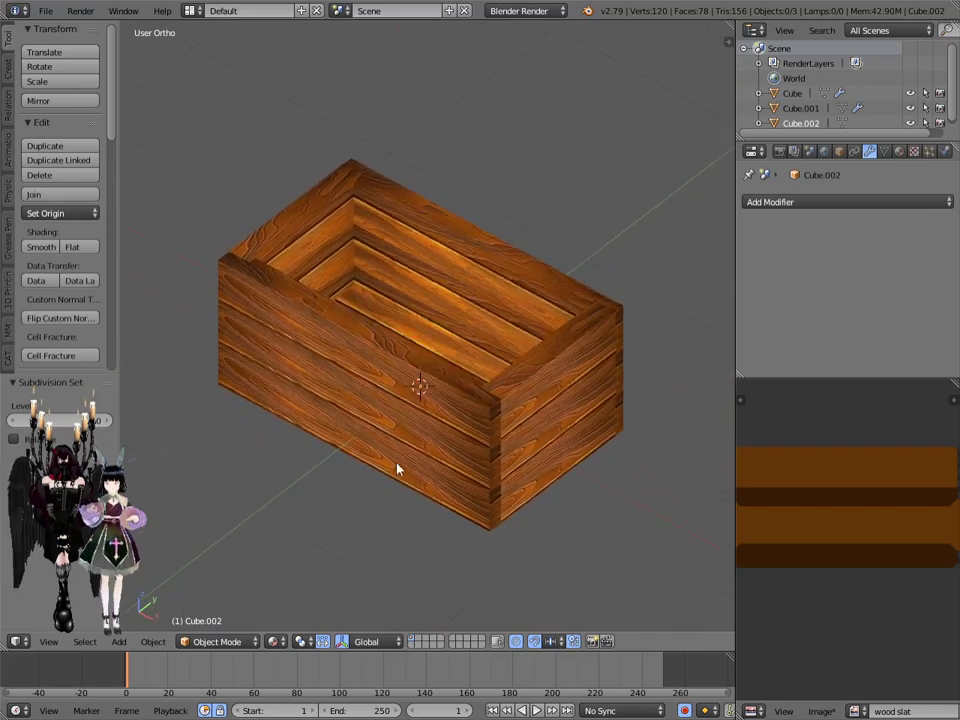
pyautogui.rightClick(378, 365)
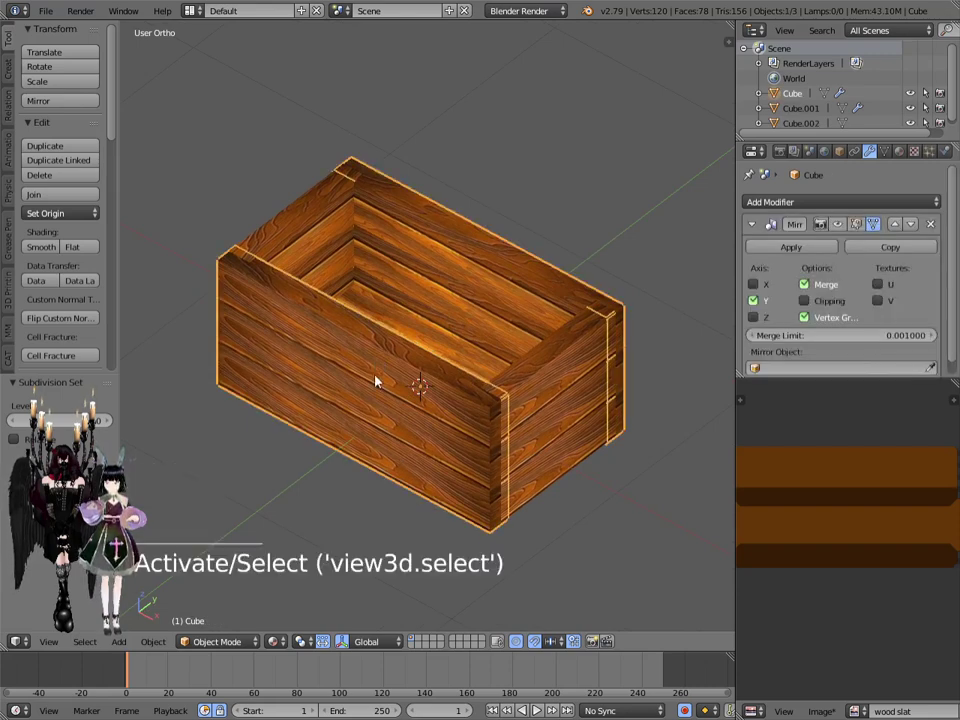
pyautogui.hotkey('shift', 'd')
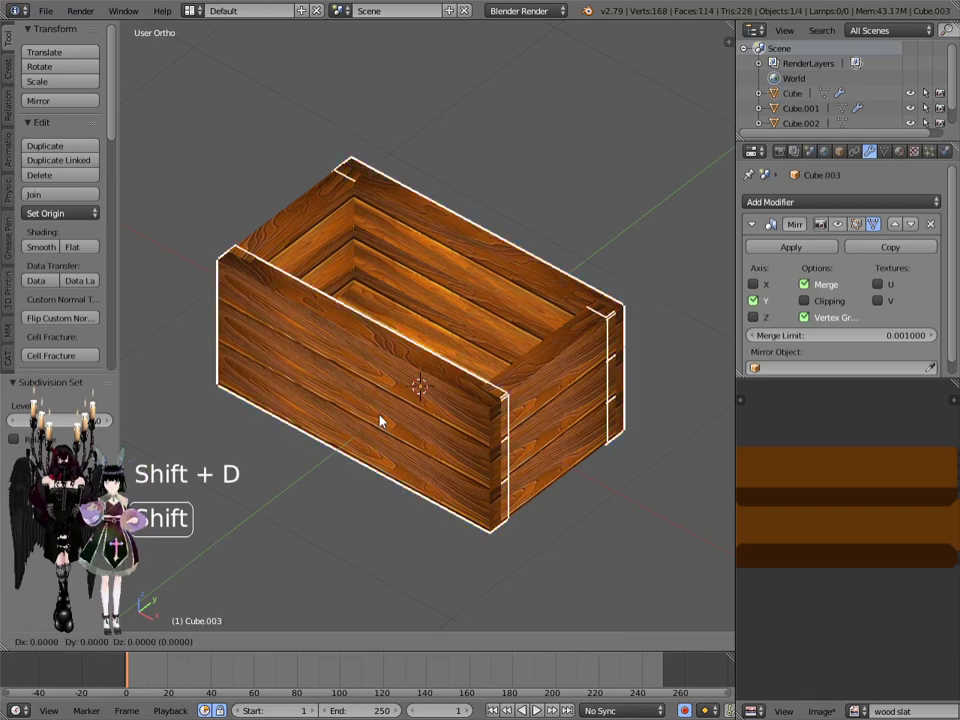
pyautogui.rightClick(378, 422)
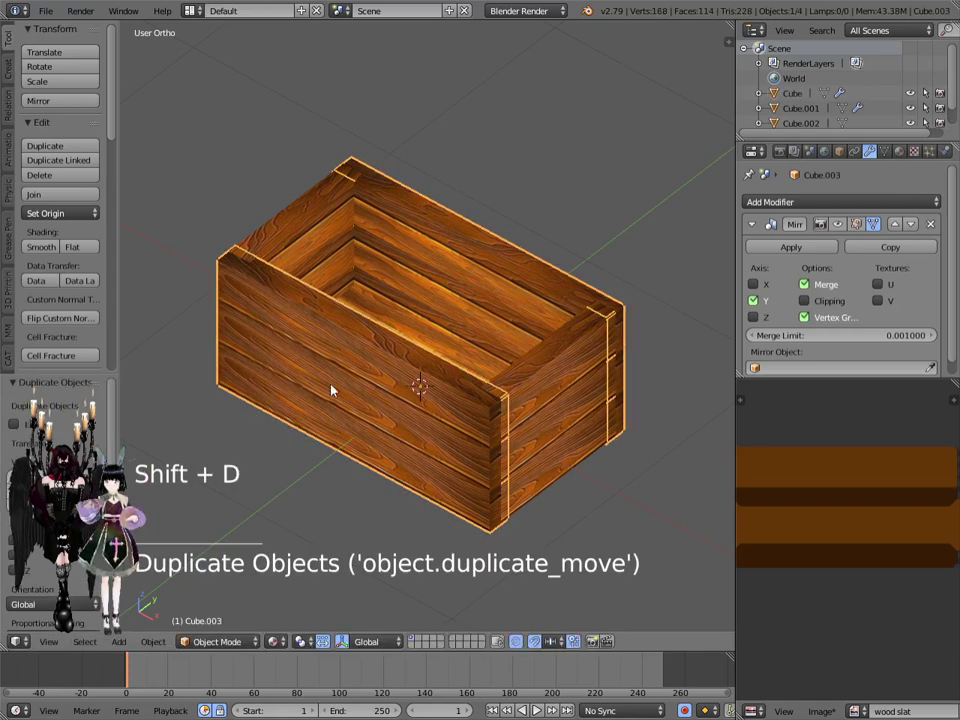
pyautogui.click(931, 226)
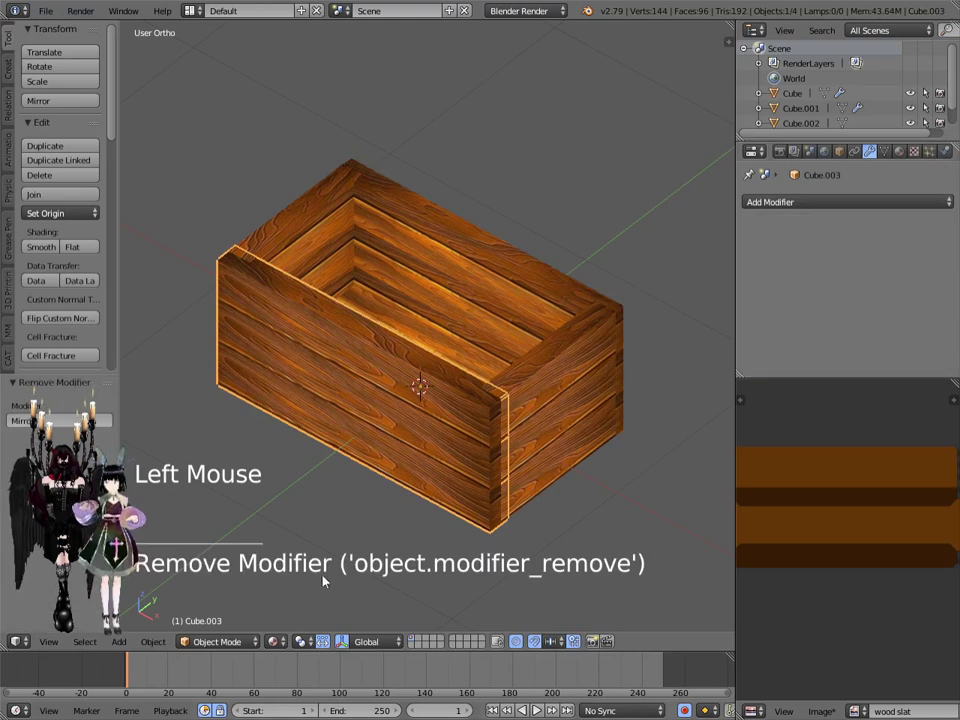
# Step: Add an Array modifier to the duplicated side panel and set its fit type to Fit Curve
pyautogui.click(815, 203)
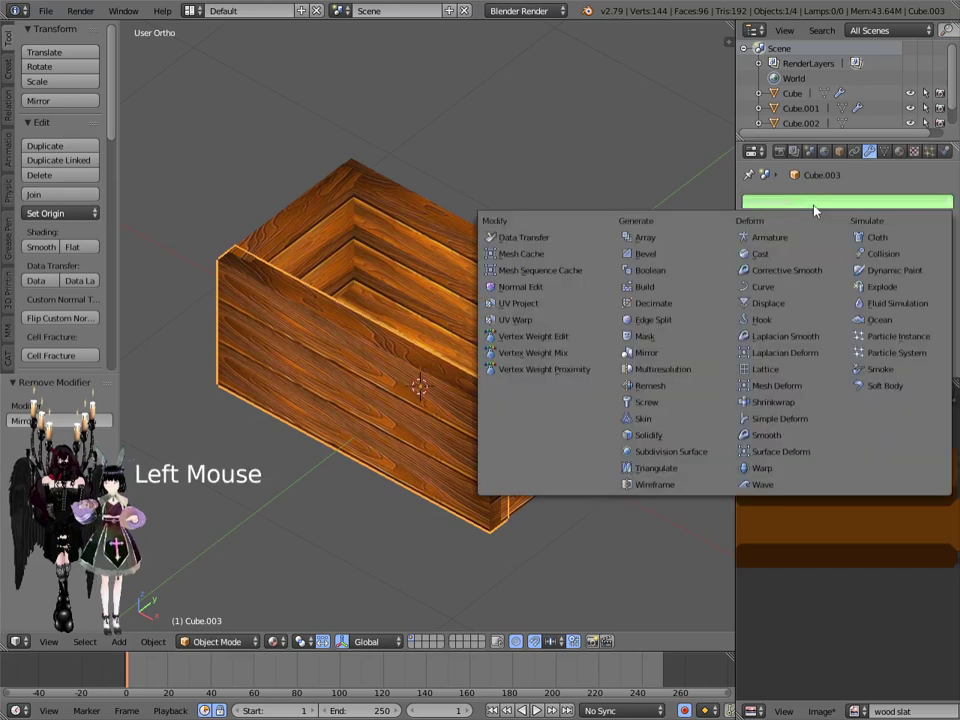
pyautogui.click(644, 238)
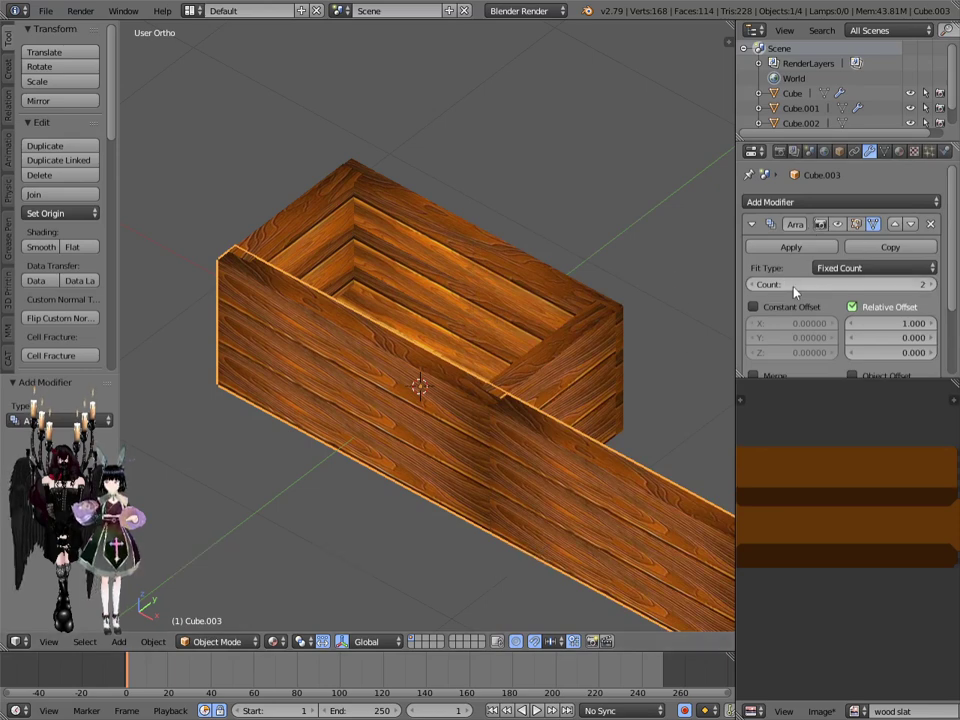
pyautogui.click(842, 268)
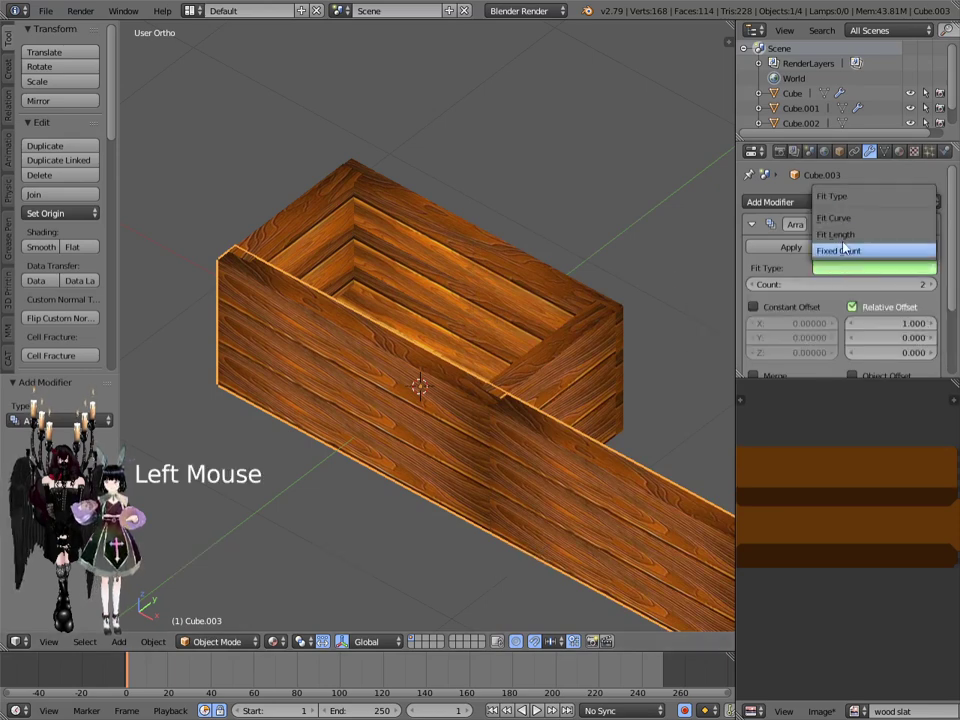
pyautogui.click(835, 218)
pyautogui.scroll(-2, 811, 291)
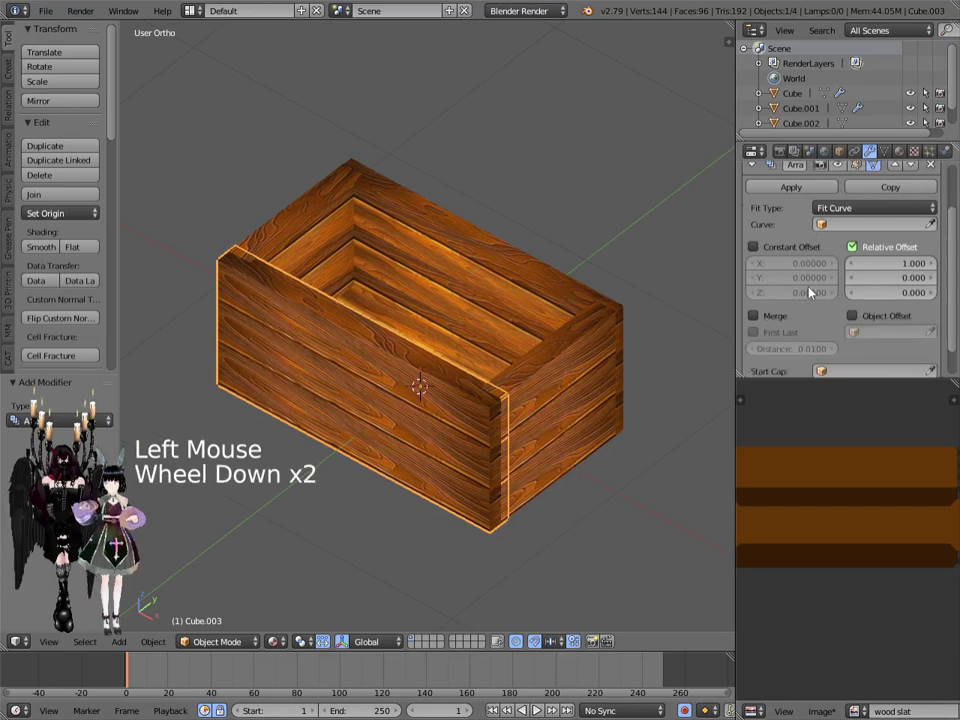
pyautogui.scroll(-5, 811, 291)
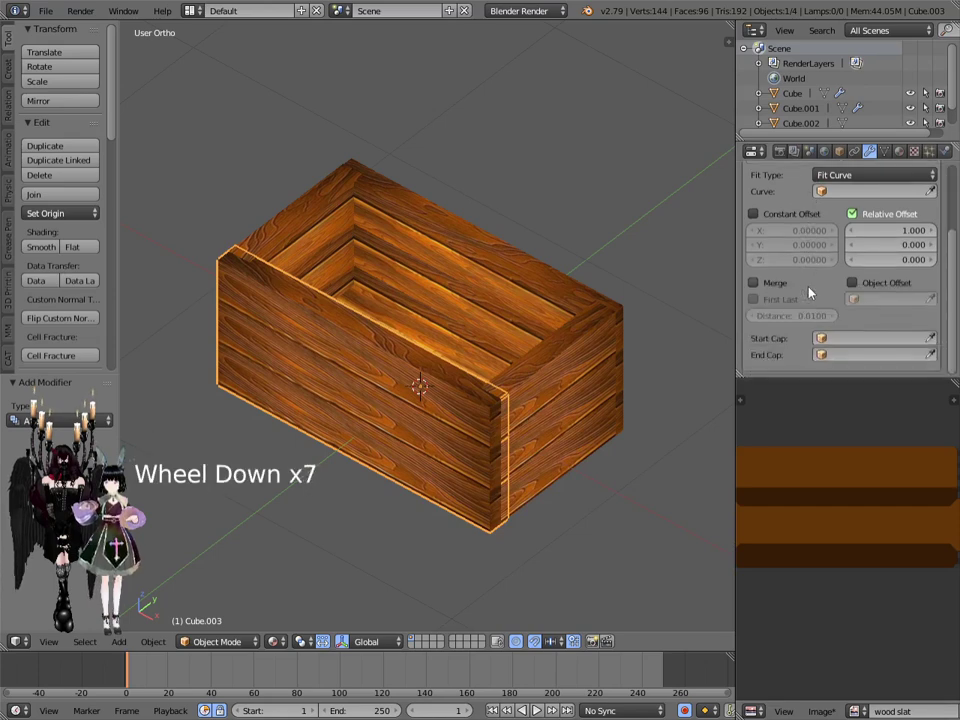
pyautogui.scroll(9, 826, 205)
# Step: Add a Curve modifier to the duplicated side panel beneath its Array modifier
pyautogui.click(826, 204)
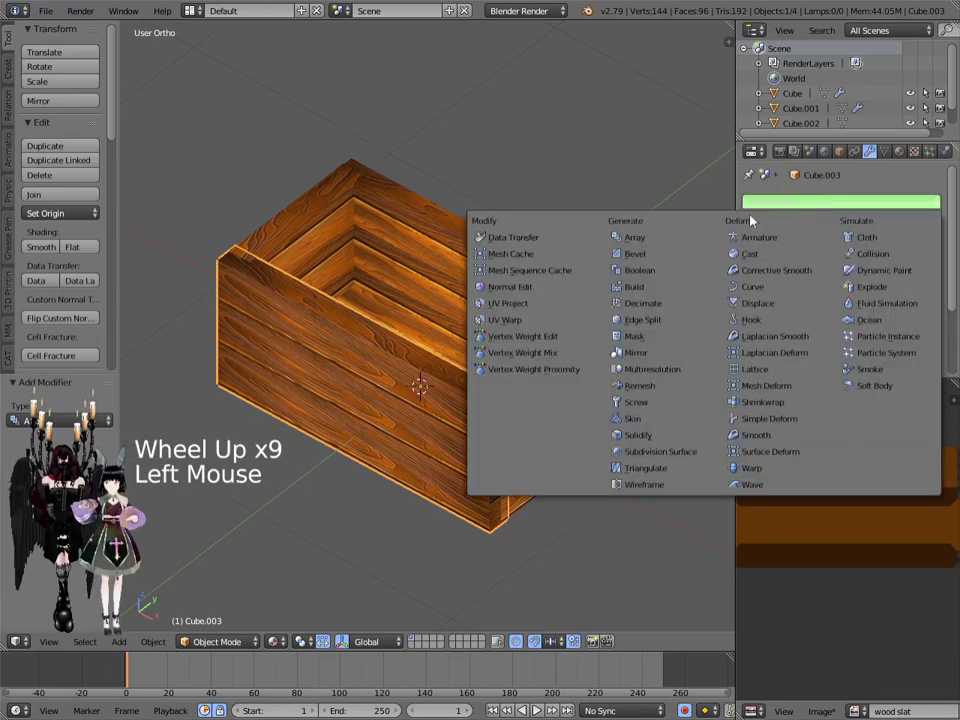
pyautogui.click(750, 287)
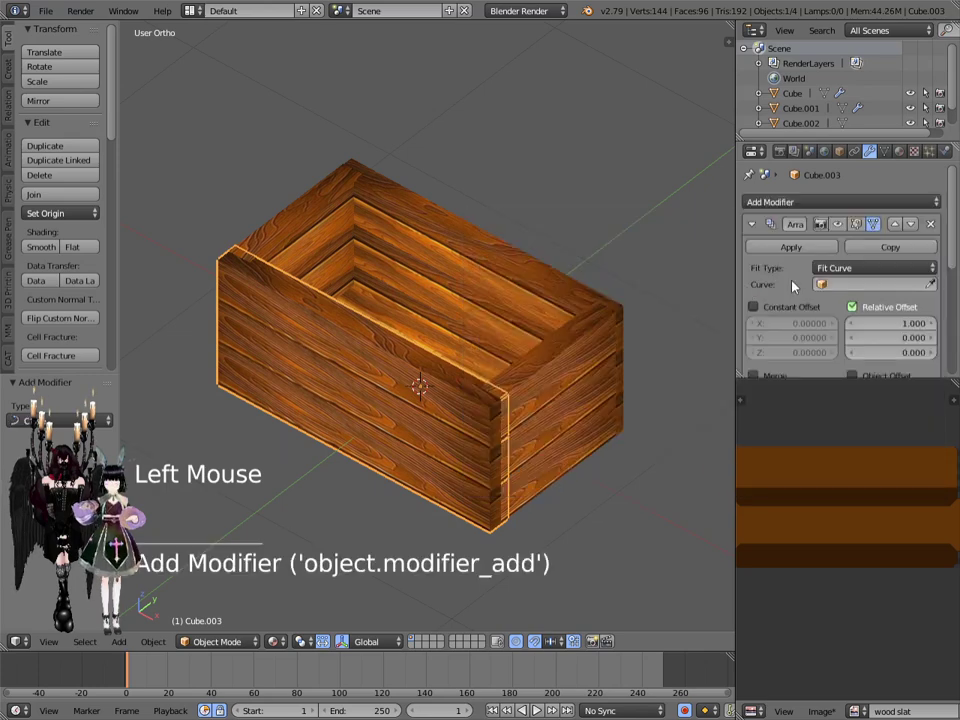
pyautogui.scroll(-7, 795, 287)
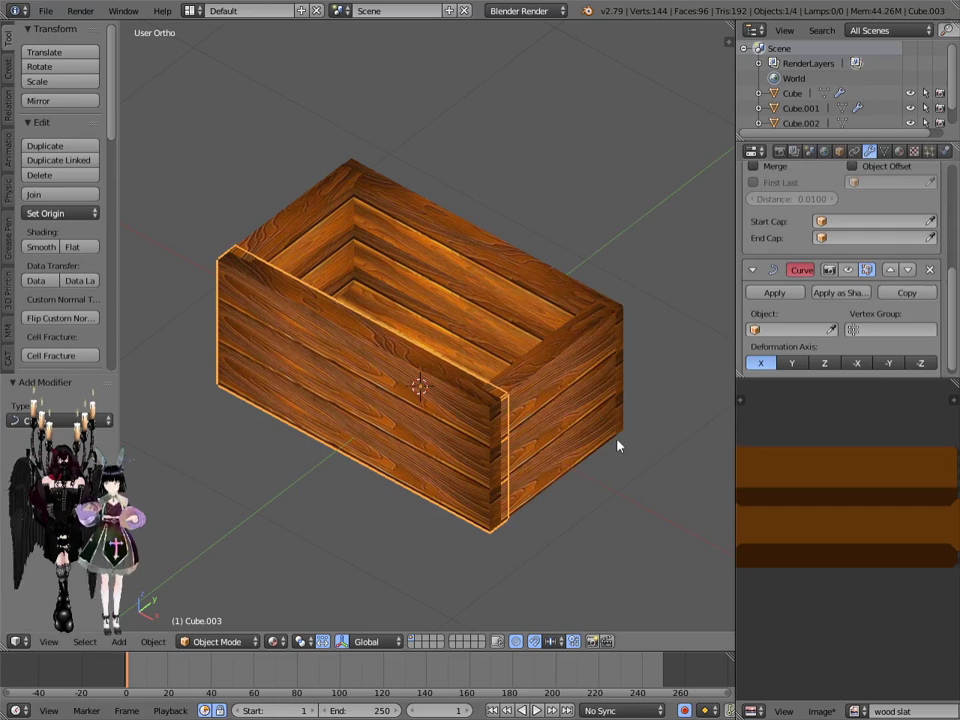
# Step: In Object Mode, add a Bezier curve at the 3D cursor
pyautogui.moveTo(585, 498); pyautogui.dragTo(491, 463, button='middle')
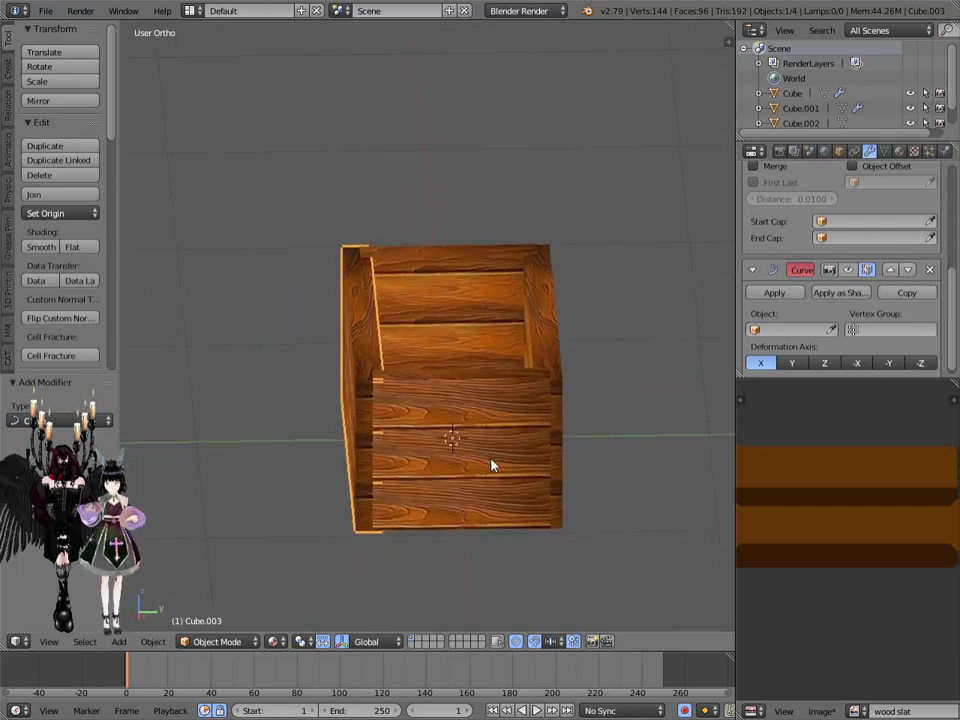
pyautogui.click(219, 645)
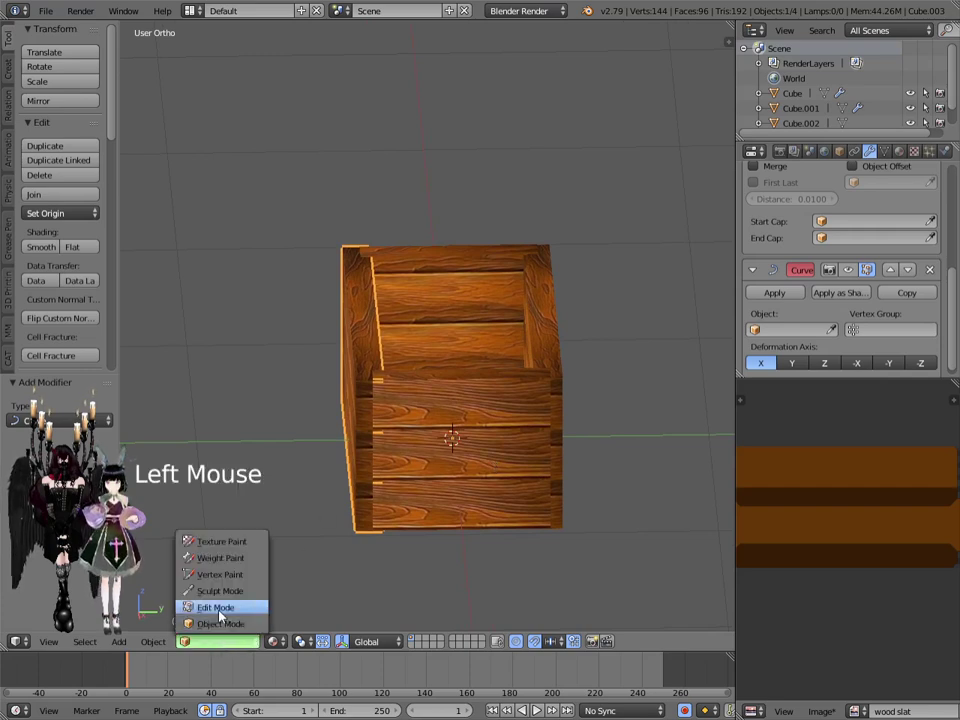
pyautogui.click(207, 623)
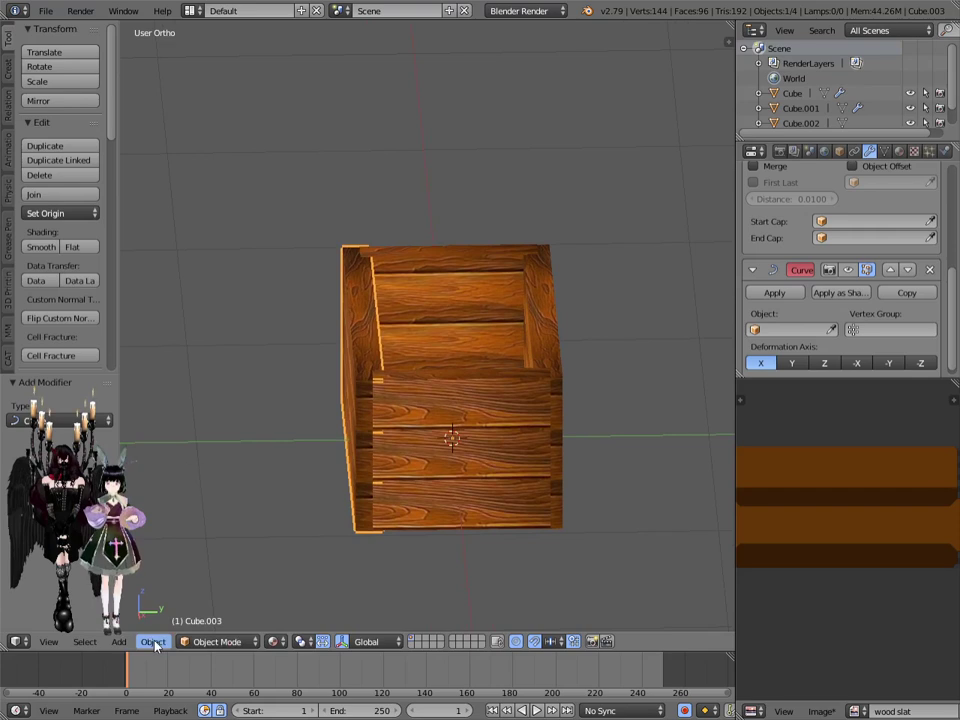
pyautogui.click(119, 641)
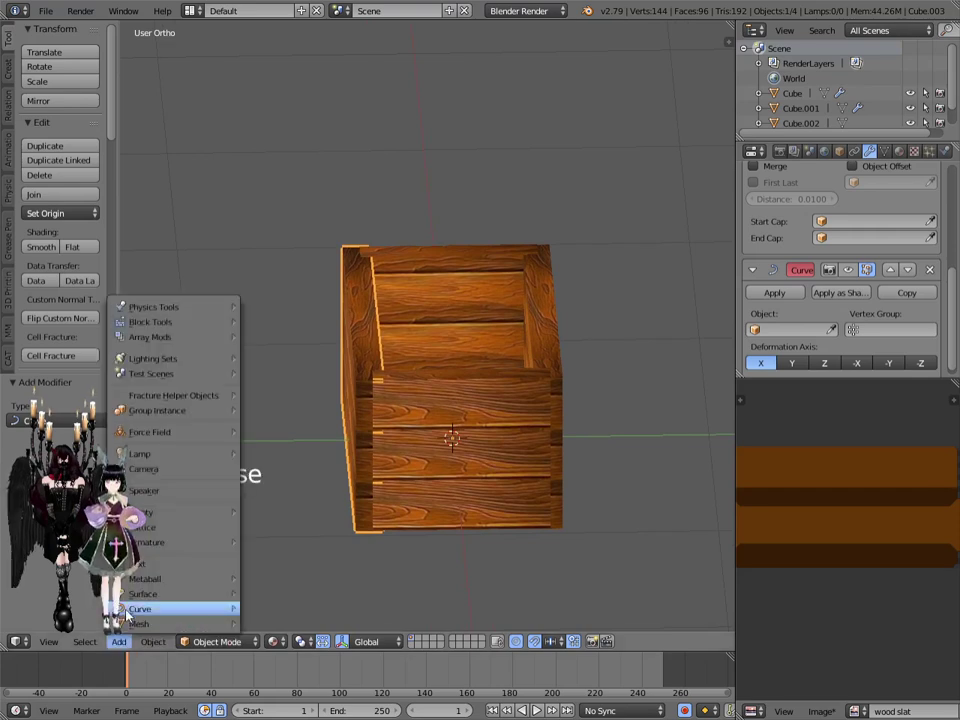
pyautogui.moveTo(132, 609)
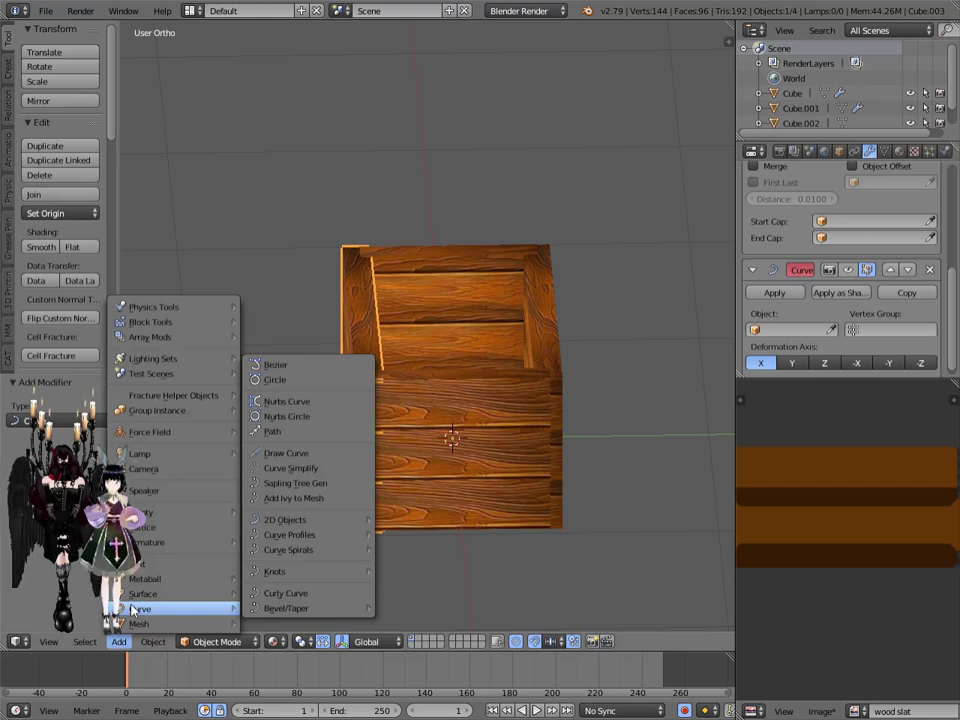
pyautogui.click(278, 366)
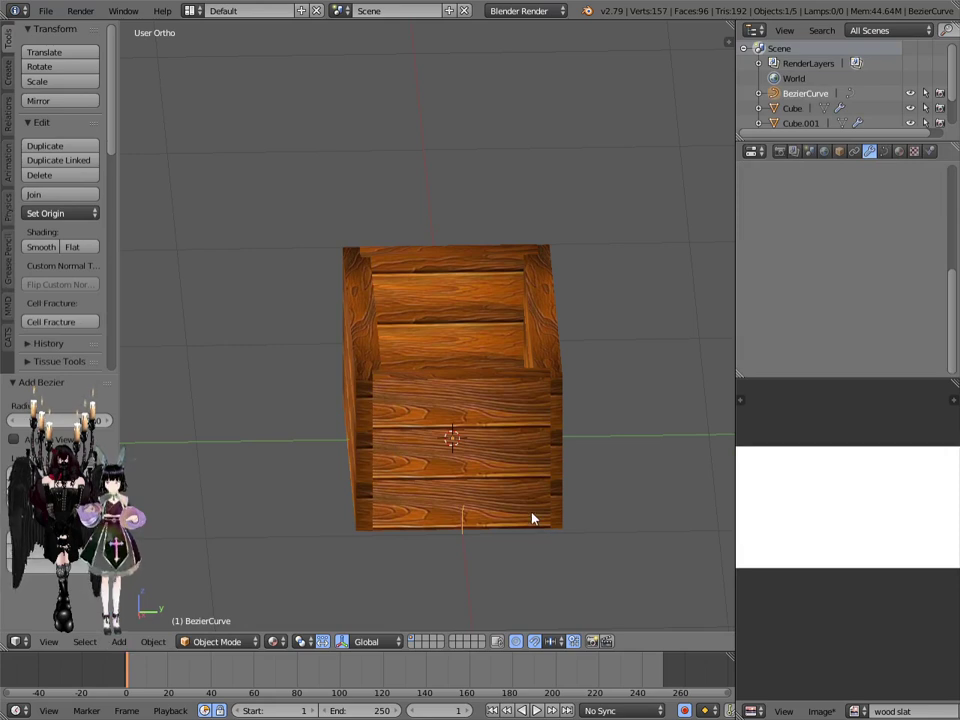
# Step: In Edit Mode from the top view, level the Bezier curve's two inner handles by scaling them to 0 along Y
pyautogui.click(205, 641)
pyautogui.click(195, 607)
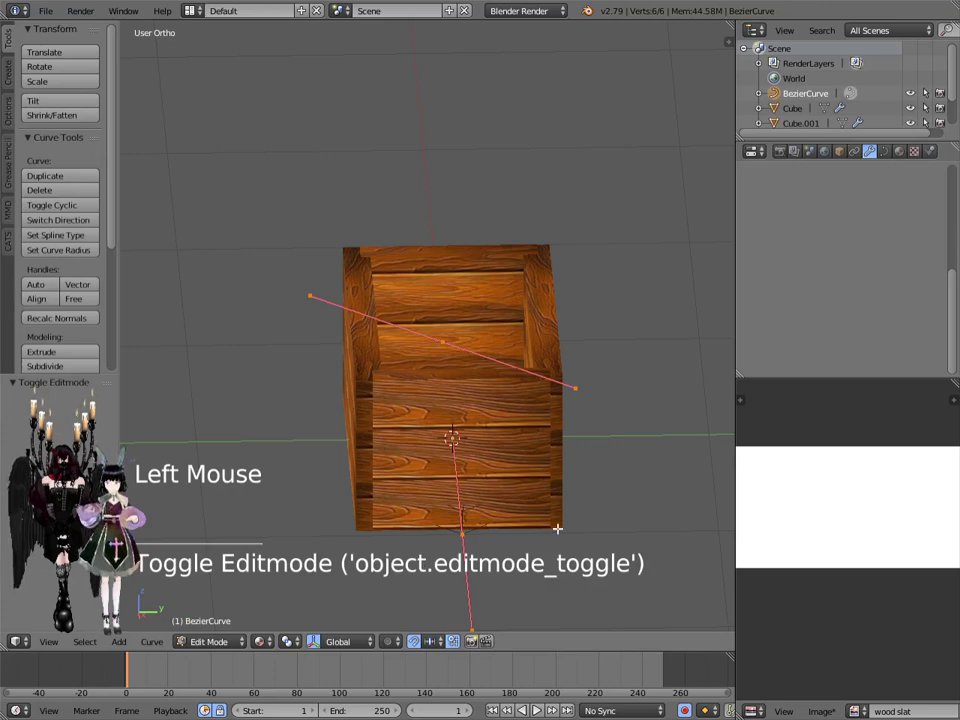
pyautogui.press('KP_7')
pyautogui.scroll(-3, 455, 418)
pyautogui.keyDown('shift'); pyautogui.moveTo(587, 514); pyautogui.dragTo(510, 483, button='middle'); pyautogui.keyUp('shift')
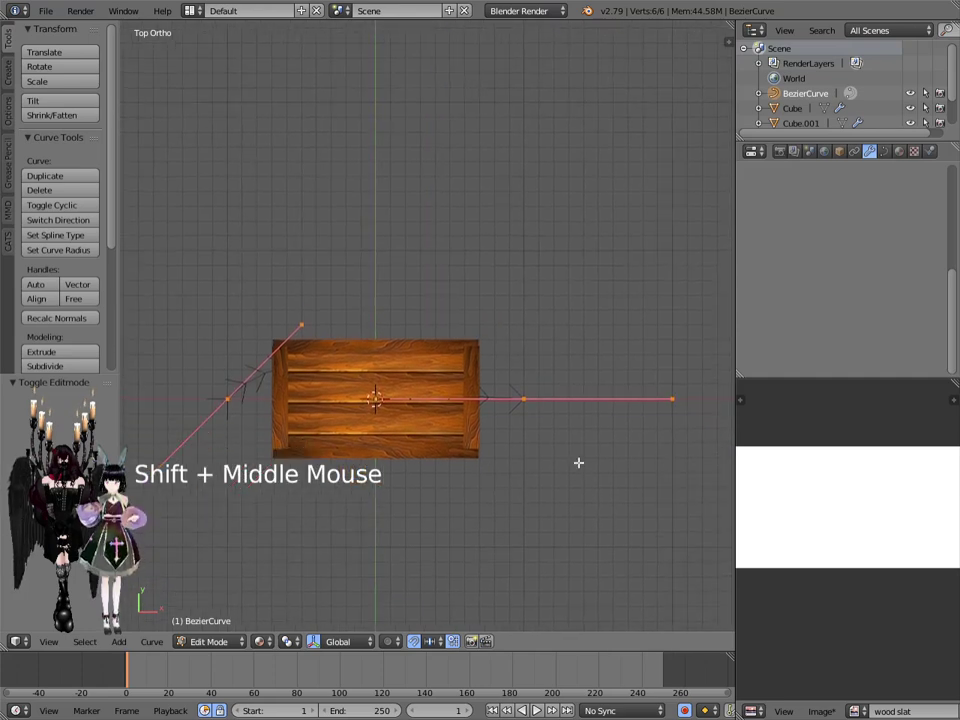
pyautogui.rightClick(385, 400)
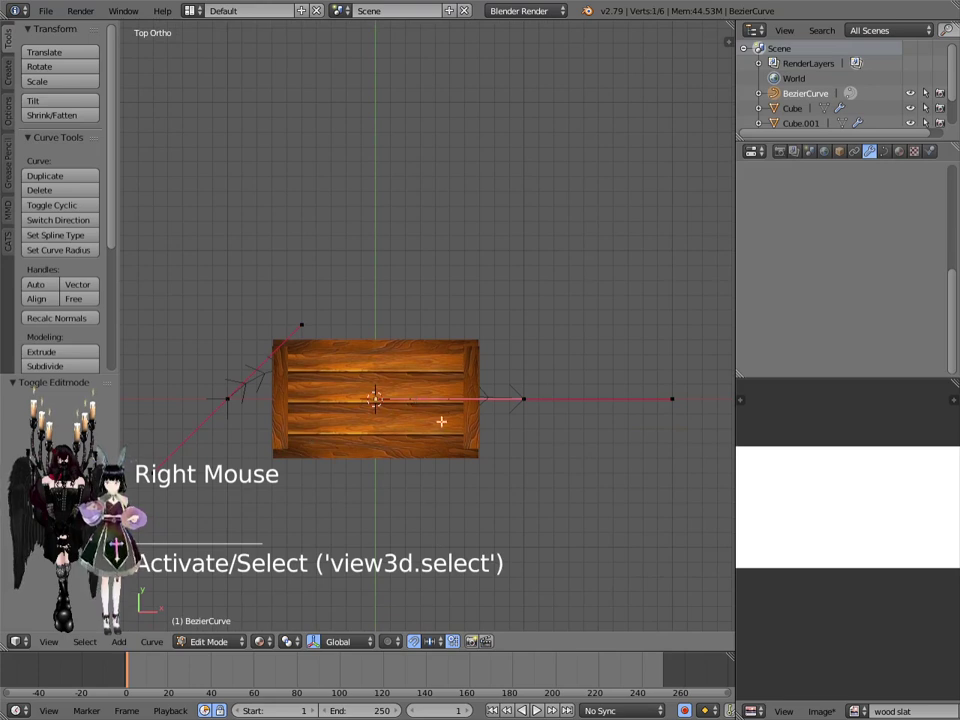
pyautogui.keyDown('shift'); pyautogui.rightClick(303, 324); pyautogui.keyUp('shift')
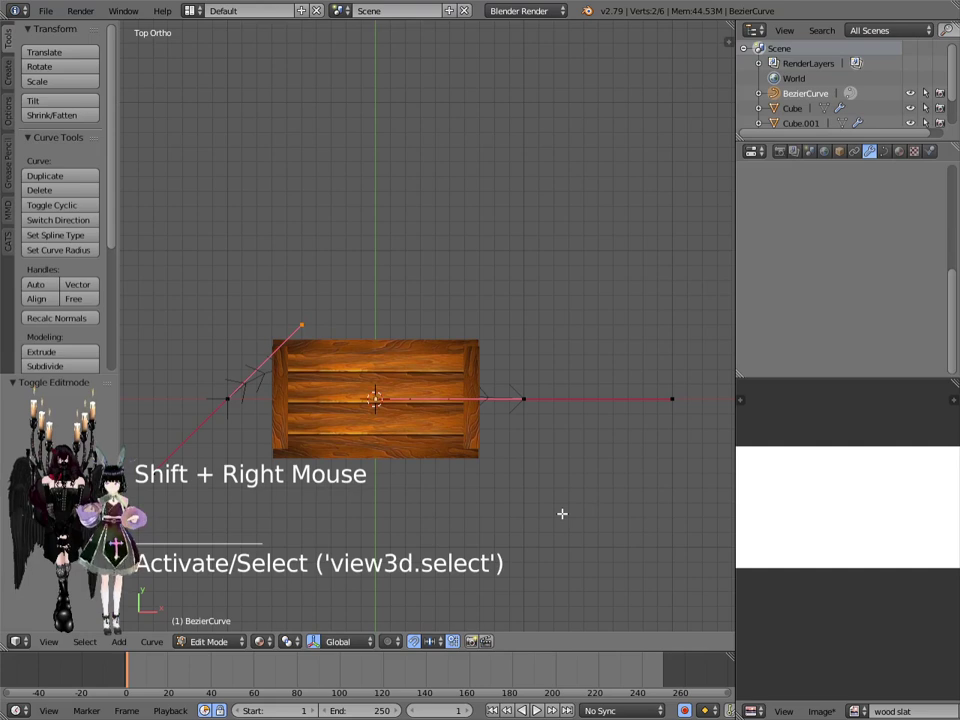
pyautogui.press('s')
pyautogui.press('0')
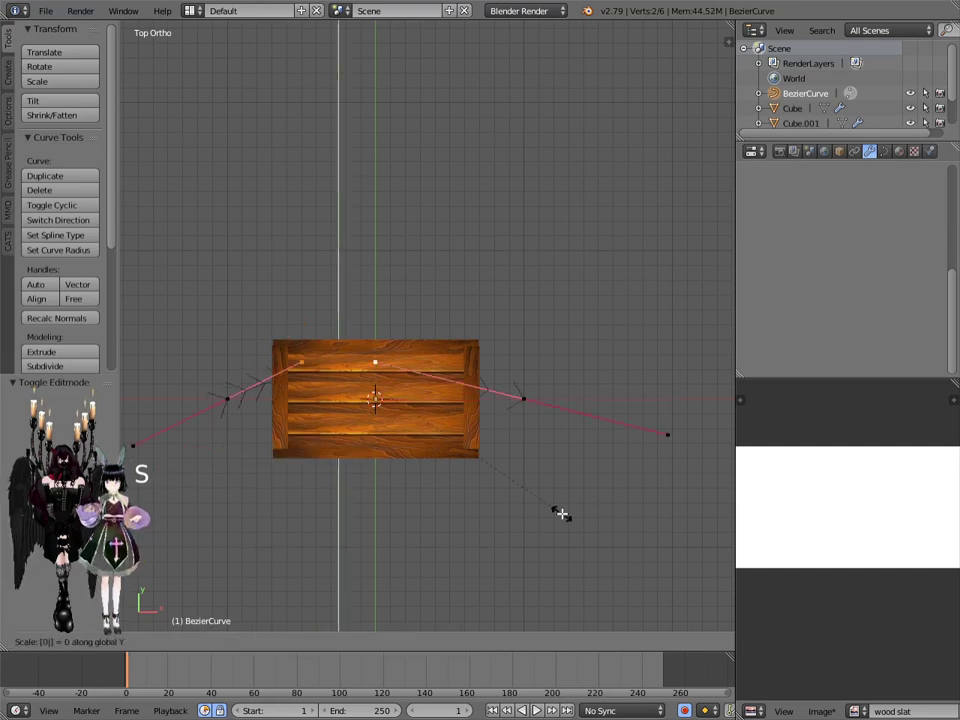
pyautogui.press('Return')
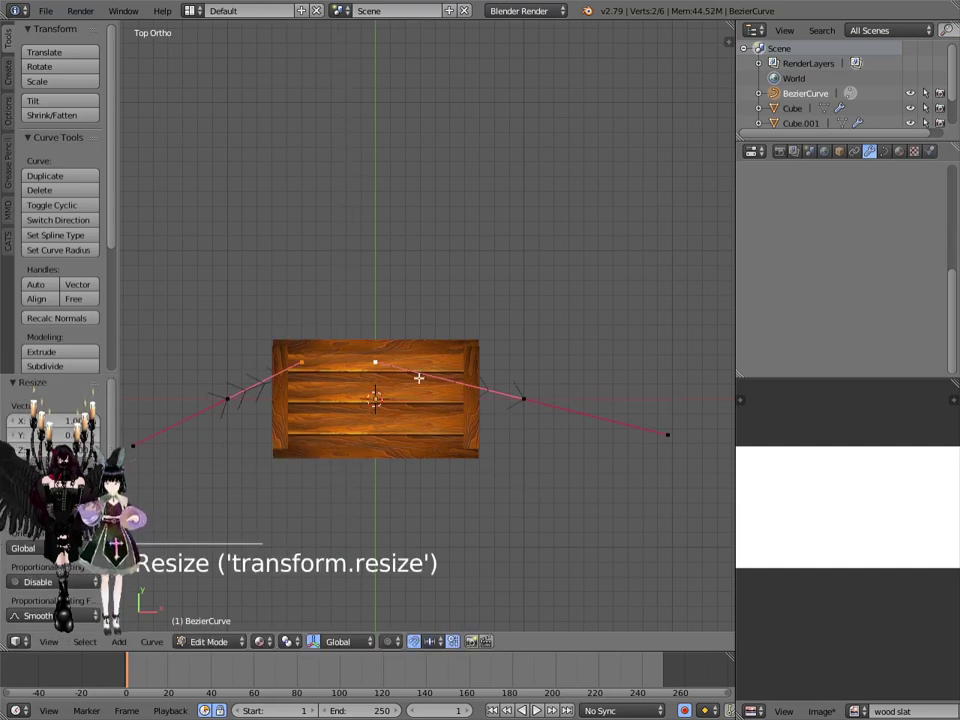
# Step: Scale down the control point at the curve's positive X end to shorten its handles to about 0.6
pyautogui.rightClick(378, 362)
pyautogui.rightClick(523, 398)
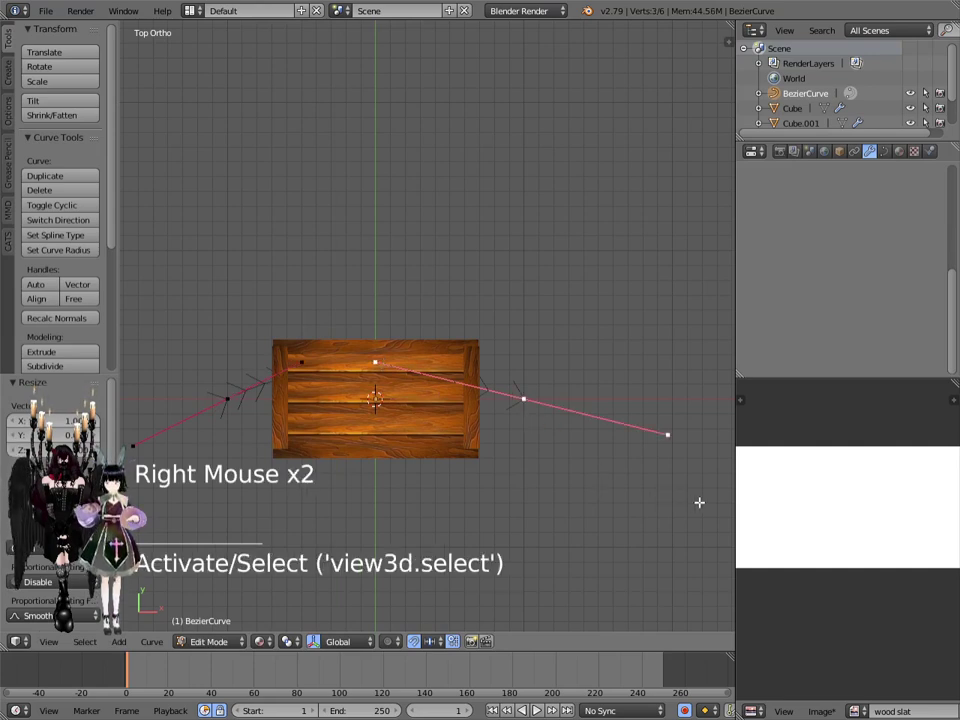
pyautogui.press('s')
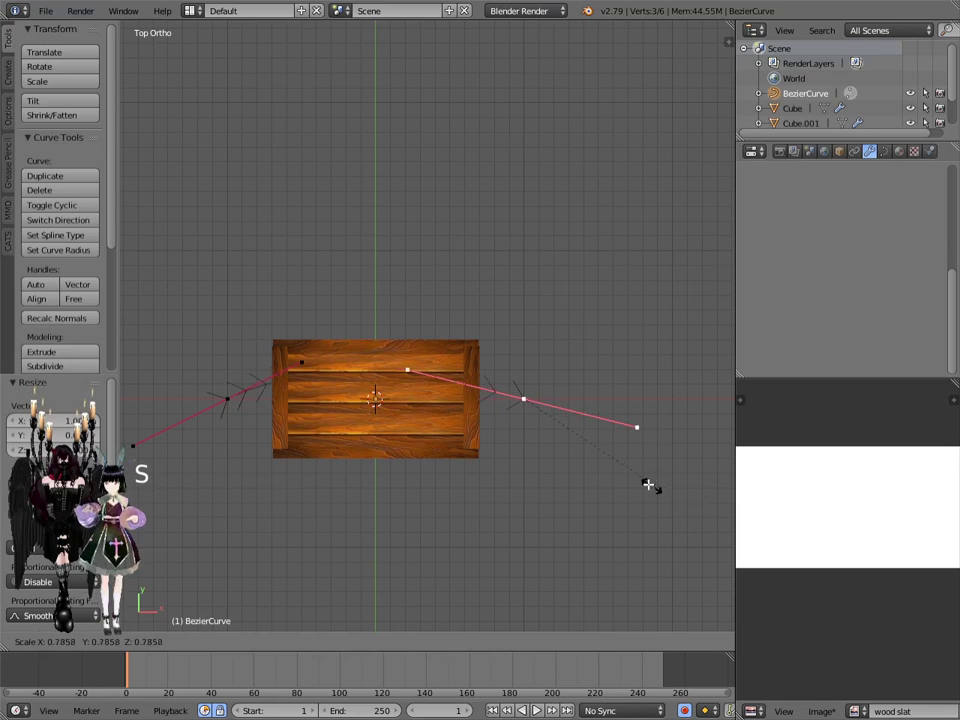
pyautogui.click(622, 476)
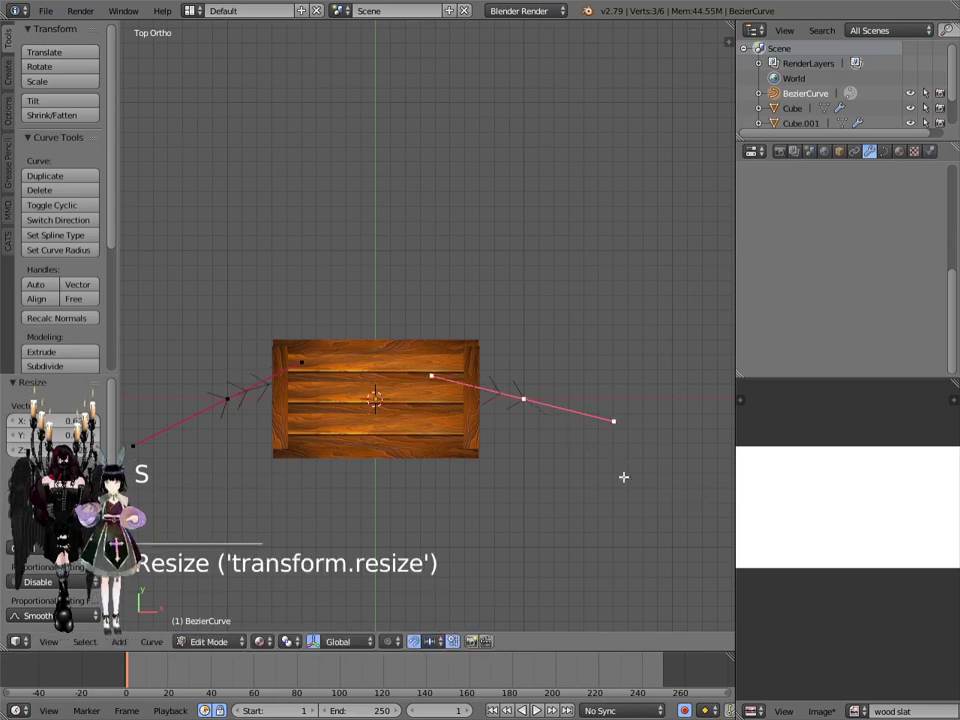
# Step: Realign the shortened inner handle with the opposite inner handle by scaling both to 0 along Y
pyautogui.rightClick(430, 375)
pyautogui.keyDown('shift'); pyautogui.rightClick(300, 361); pyautogui.keyUp('shift')
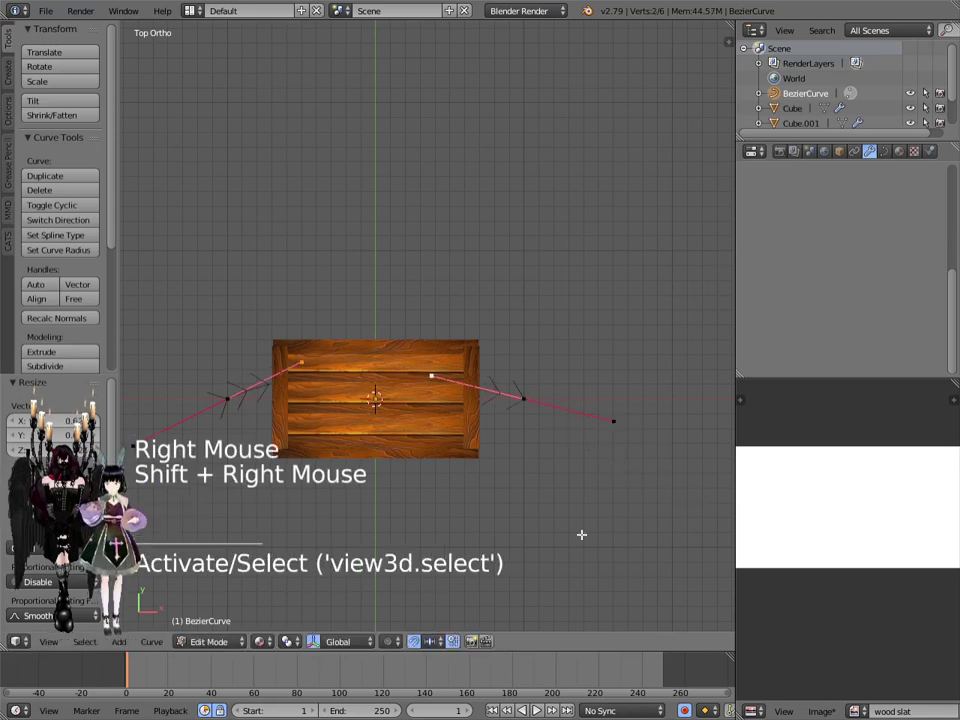
pyautogui.press('s')
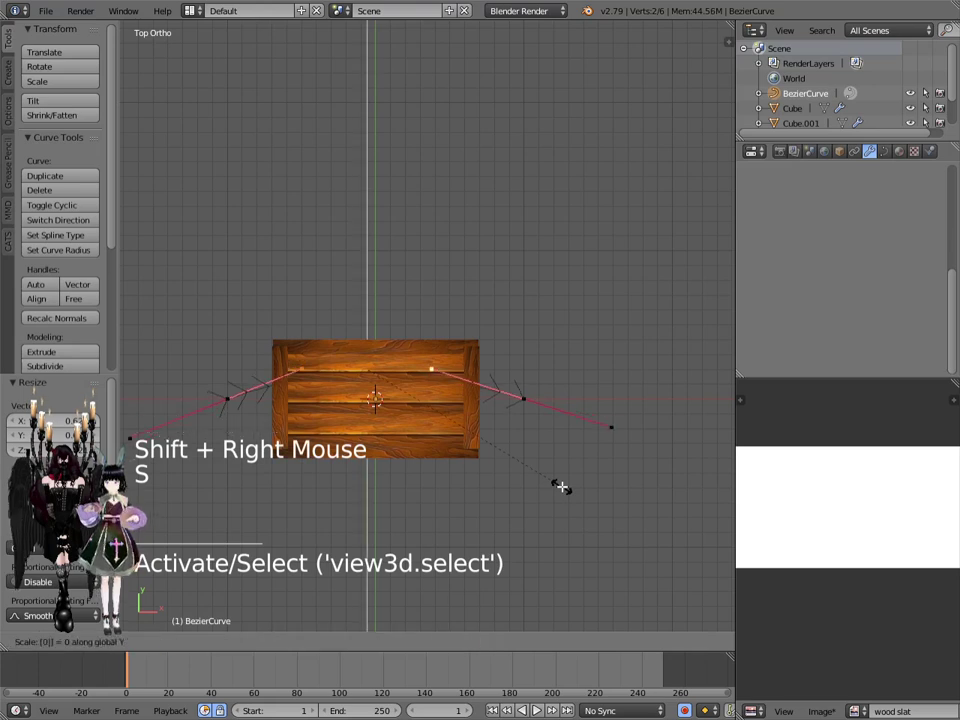
pyautogui.click(562, 487)
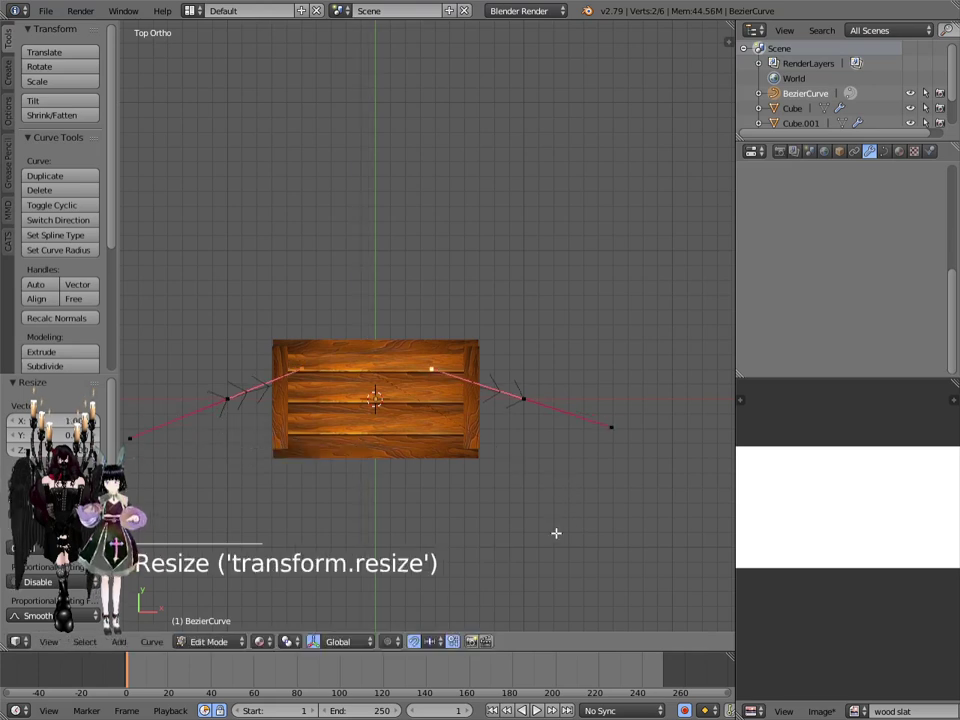
# Step: Raise the curve's two inner handles along Y into an arch above the crate and spread them apart along X by about 1.5
pyautogui.press('g')
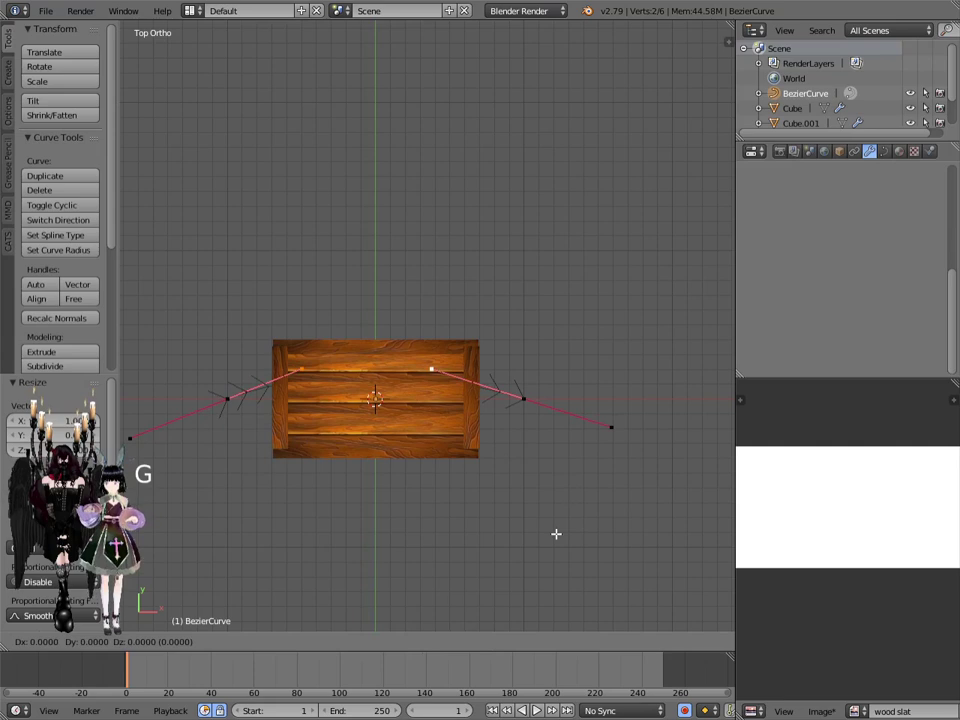
pyautogui.click(580, 425)
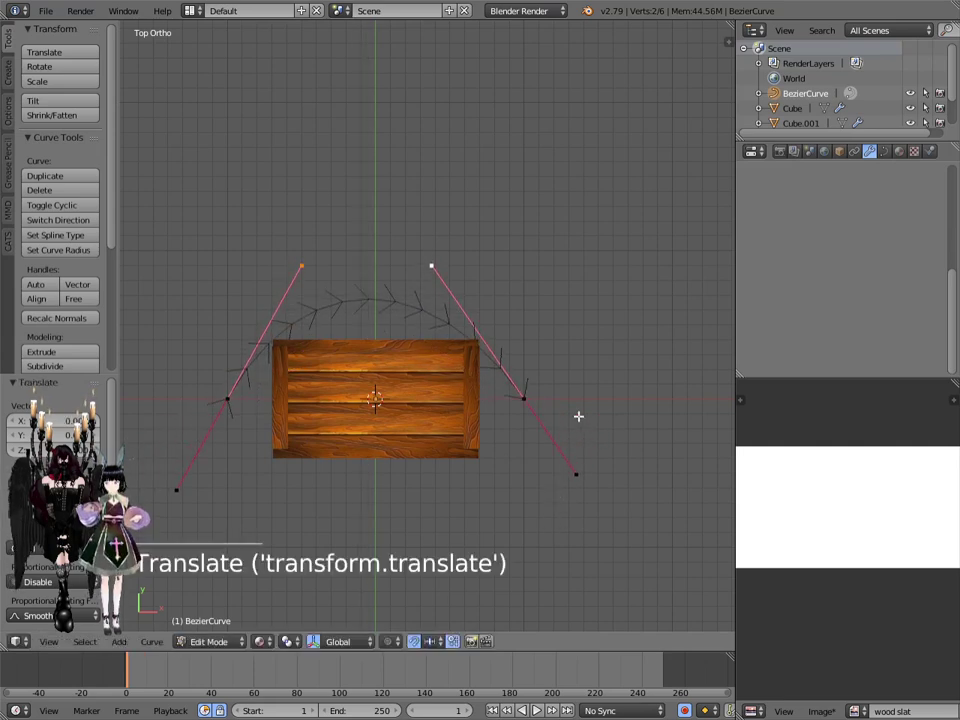
pyautogui.press('s')
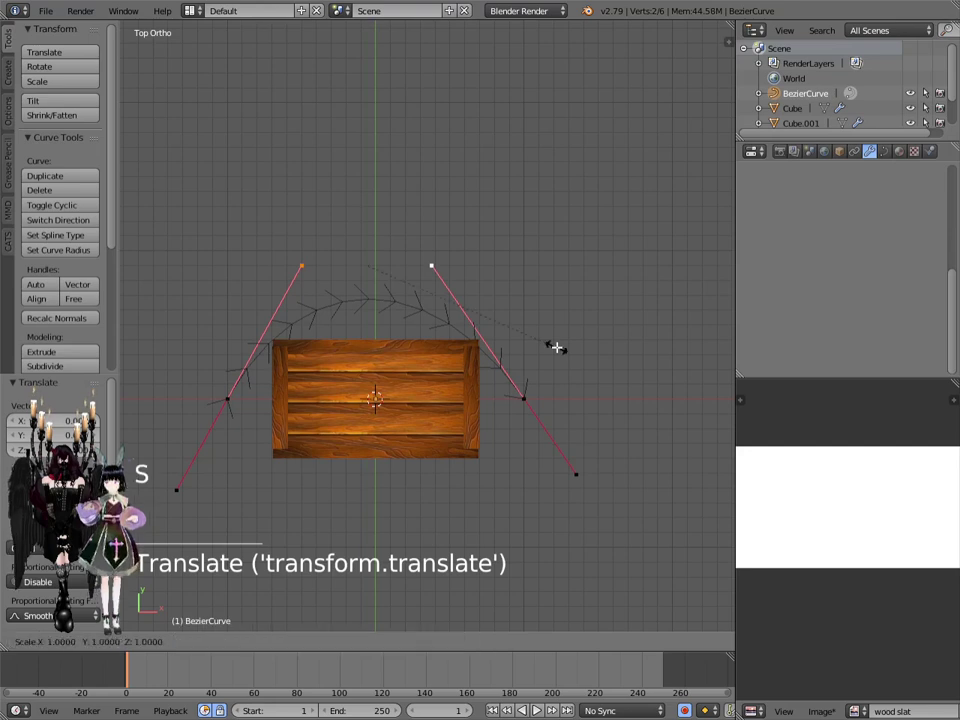
pyautogui.press('x')
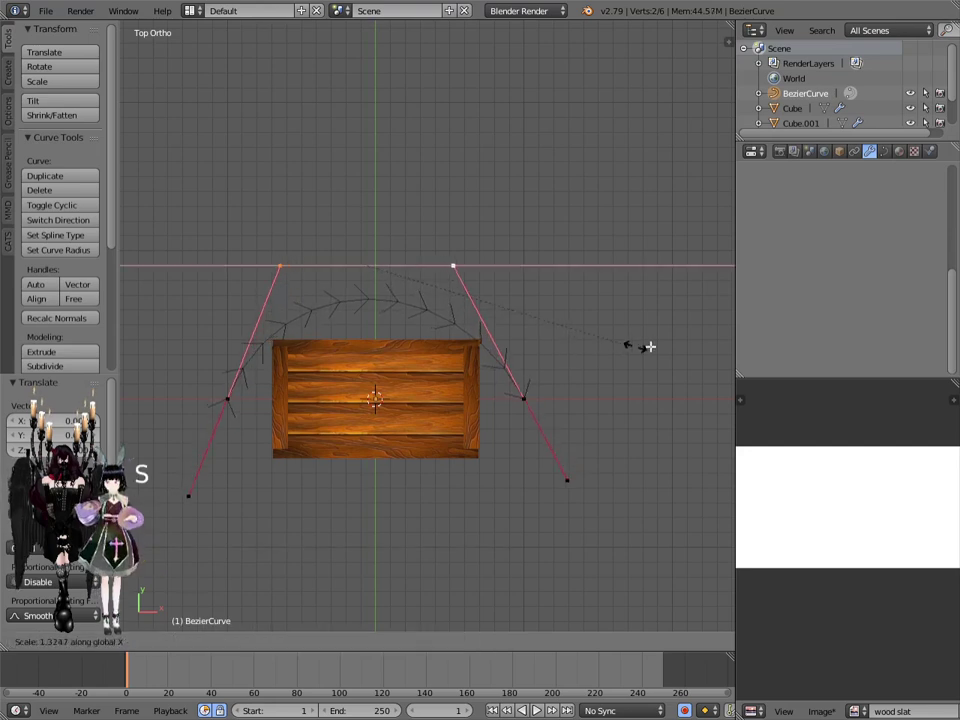
pyautogui.click(666, 347)
# Step: Narrow the arch by scaling both end control points with their handles along X to about 0.7
pyautogui.rightClick(548, 403)
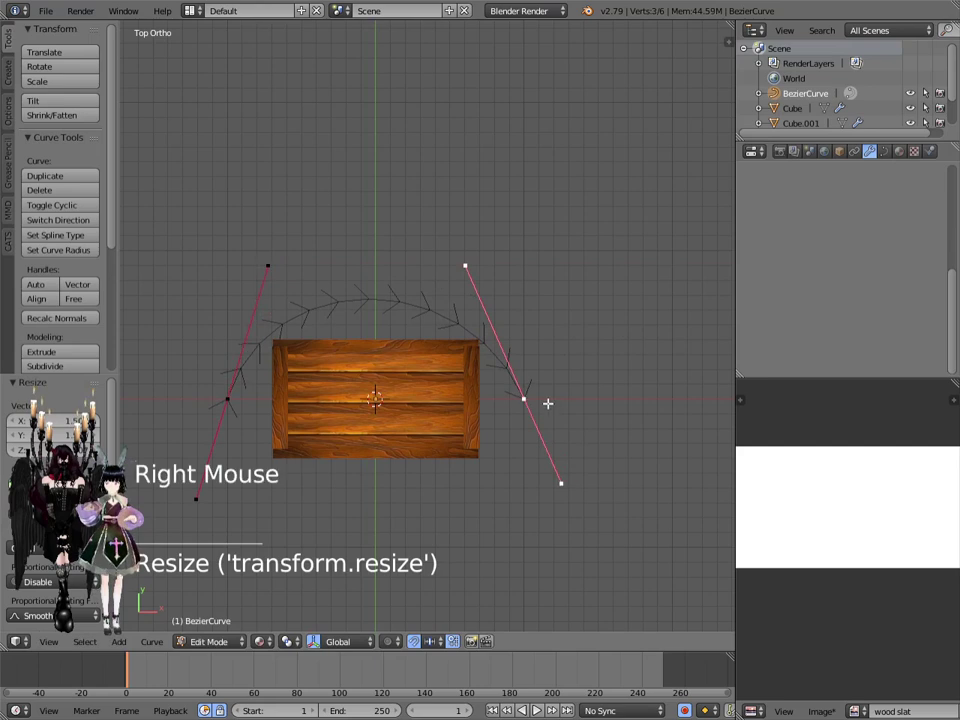
pyautogui.keyDown('shift'); pyautogui.rightClick(232, 402); pyautogui.keyUp('shift')
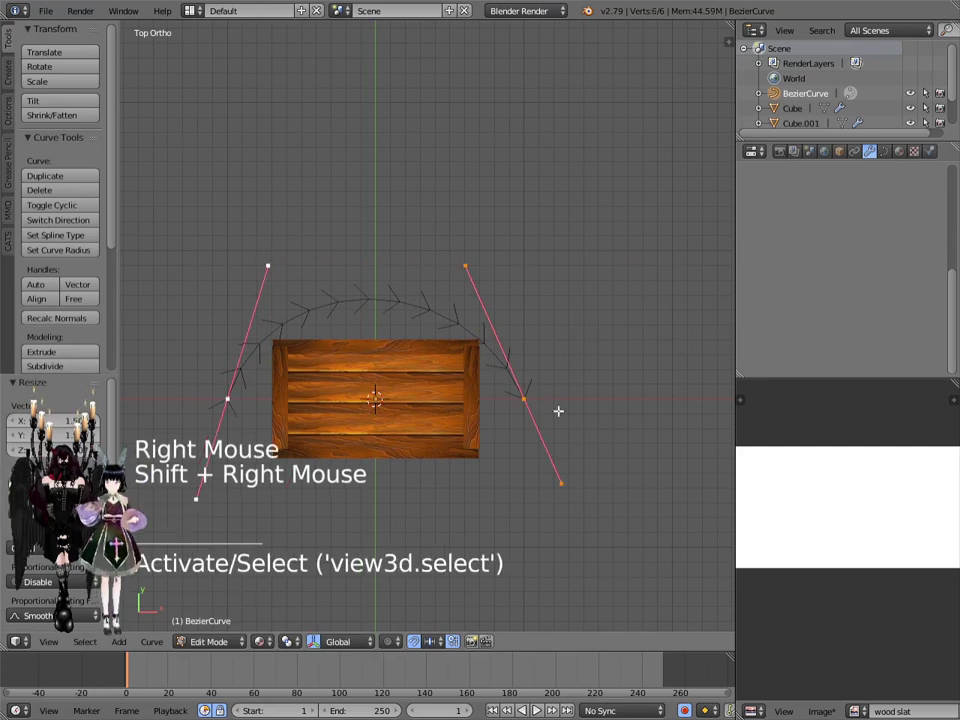
pyautogui.press('s')
pyautogui.press('x')
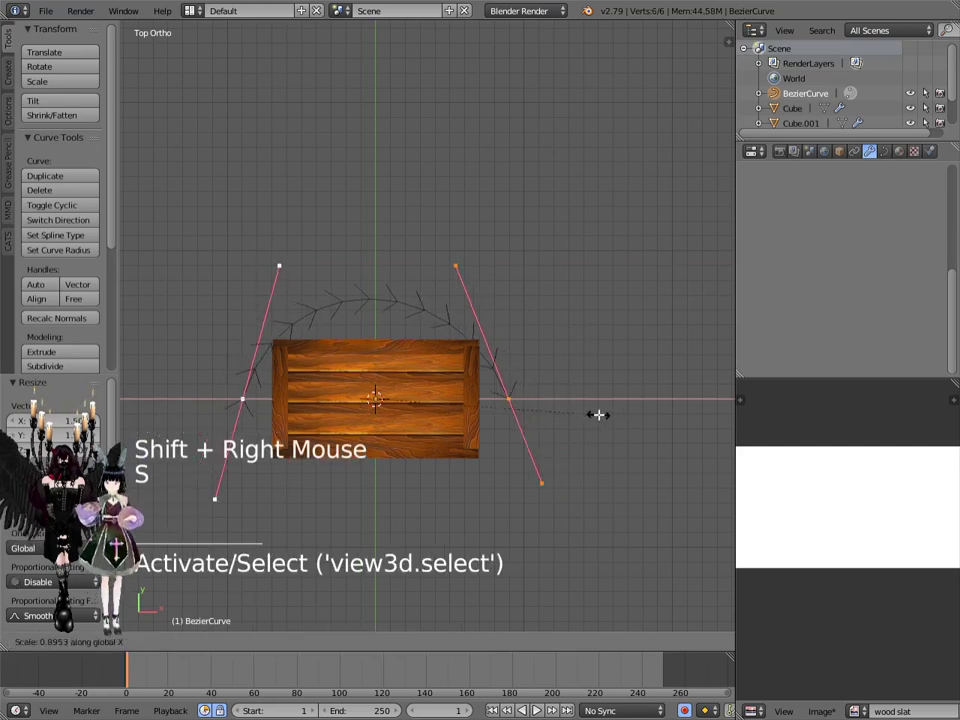
pyautogui.click(559, 405)
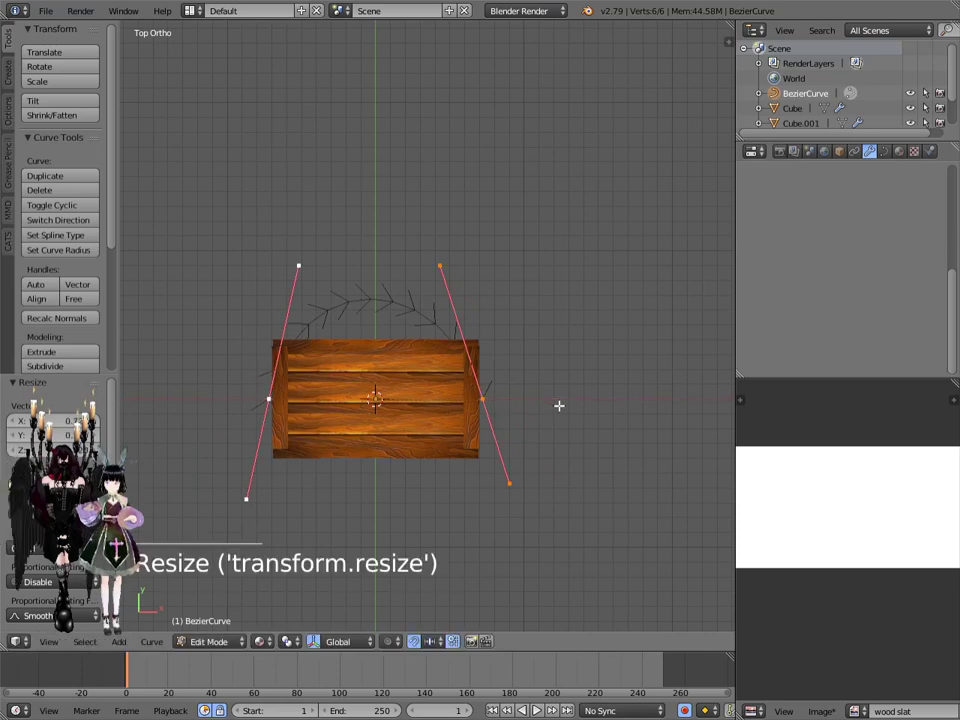
# Step: From the right view, stand the whole curve upright across the crate by rotating it 90° about X and 90° about Z
pyautogui.moveTo(591, 509); pyautogui.dragTo(425, 421, button='middle')
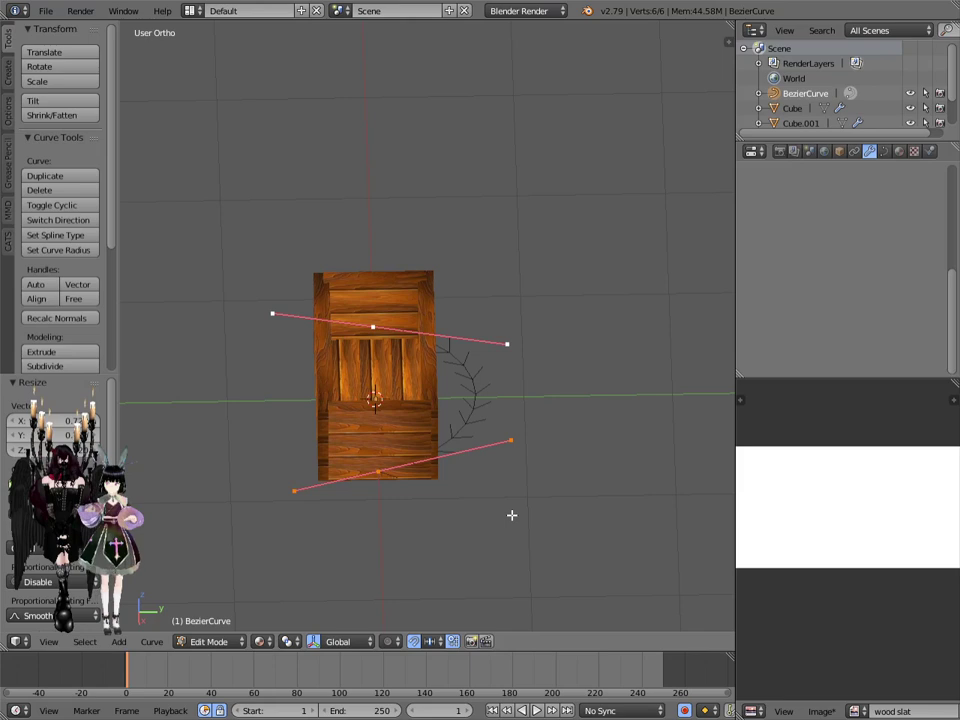
pyautogui.press('KP_3')
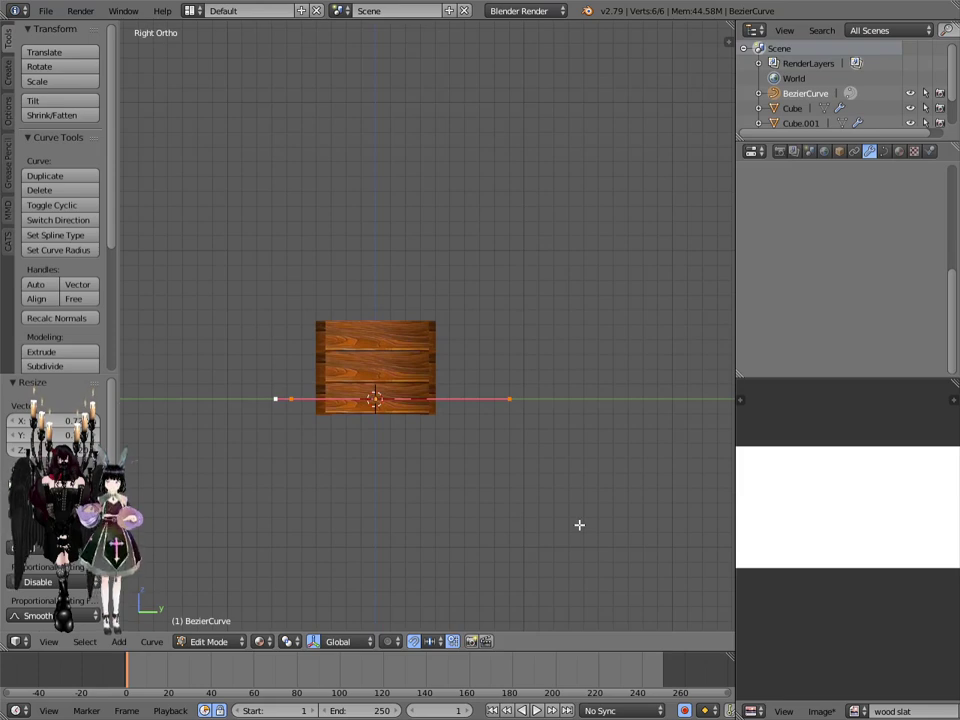
pyautogui.press('r')
pyautogui.write('x90')
pyautogui.press('Return')
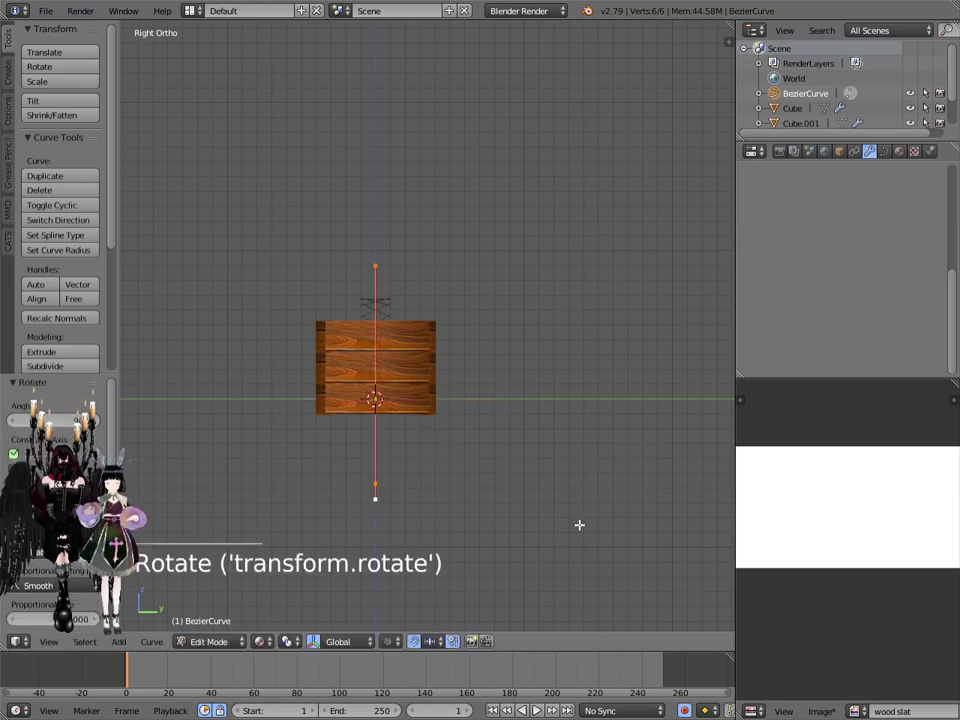
pyautogui.press('r')
pyautogui.write('z90')
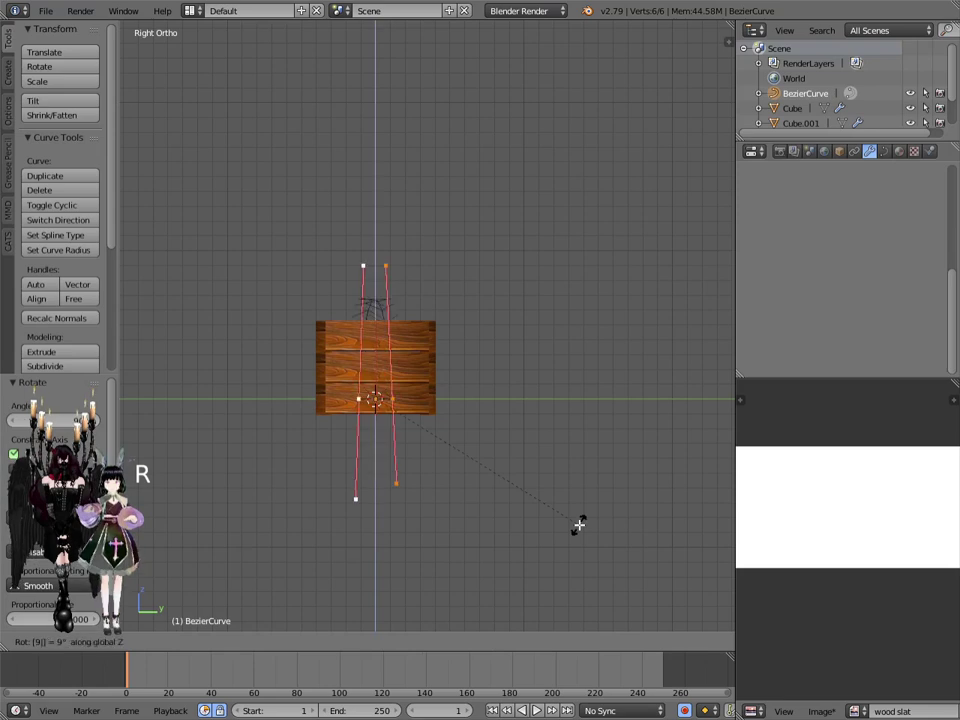
pyautogui.press('Return')
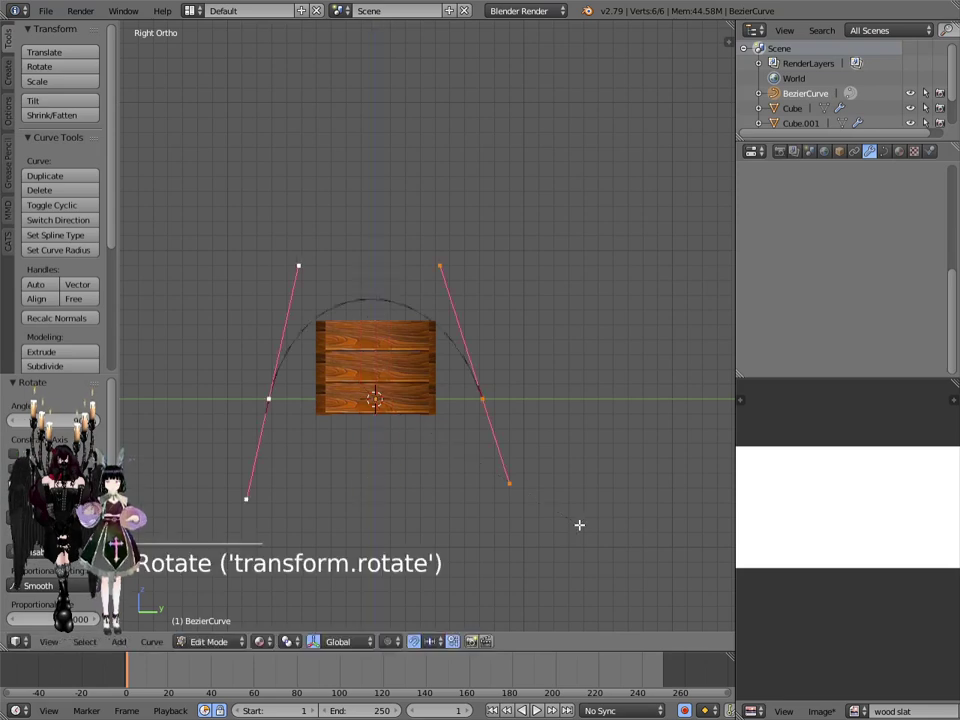
# Step: Make the handles of both end control points vertical by scaling each point's handles to 0 along Y
pyautogui.rightClick(483, 400)
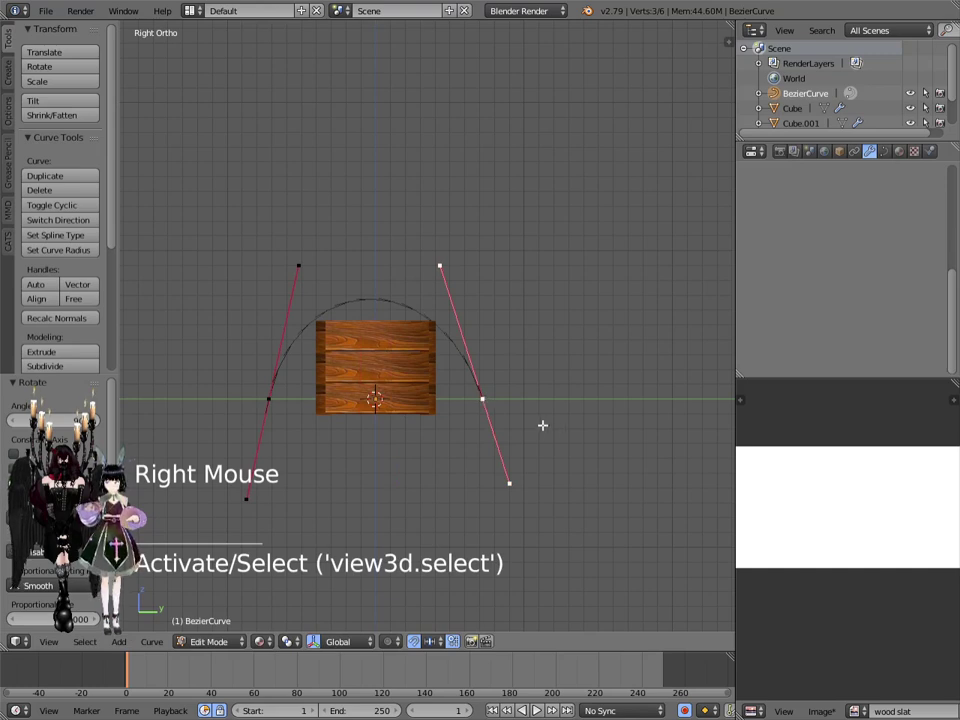
pyautogui.press('s')
pyautogui.press('y')
pyautogui.press('0')
pyautogui.press('Return')
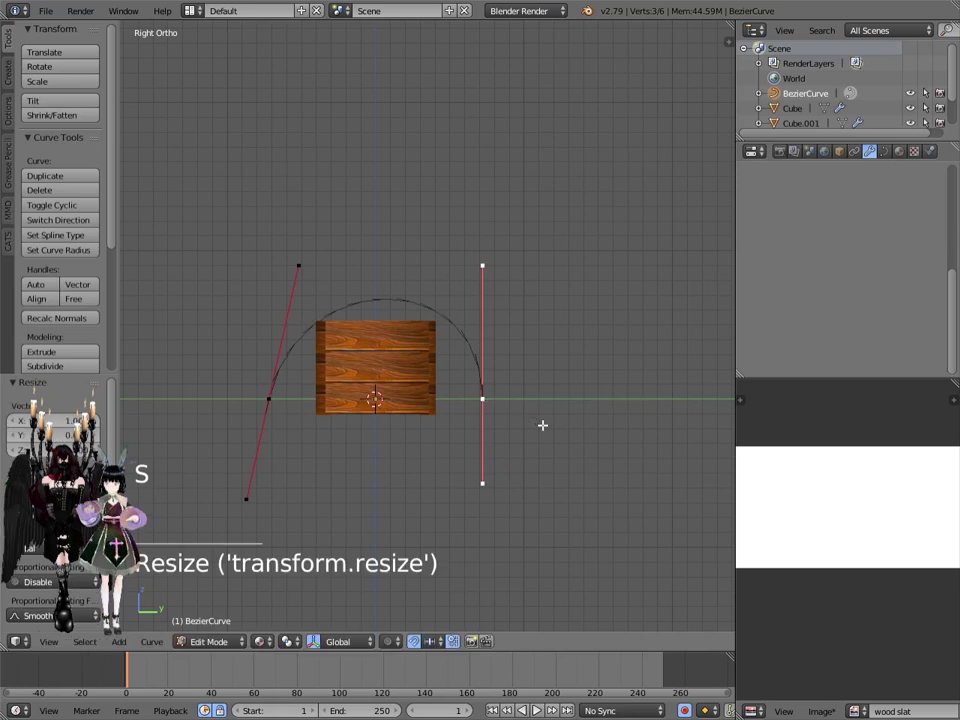
pyautogui.rightClick(283, 401)
pyautogui.press('s')
pyautogui.press('y')
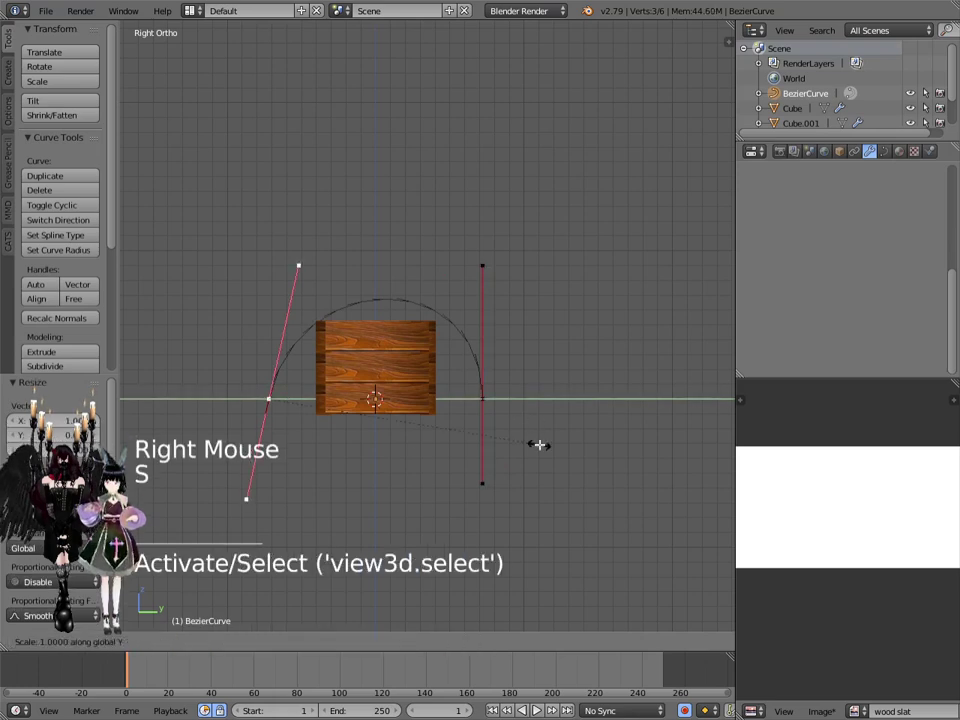
pyautogui.press('0')
pyautogui.press('Return')
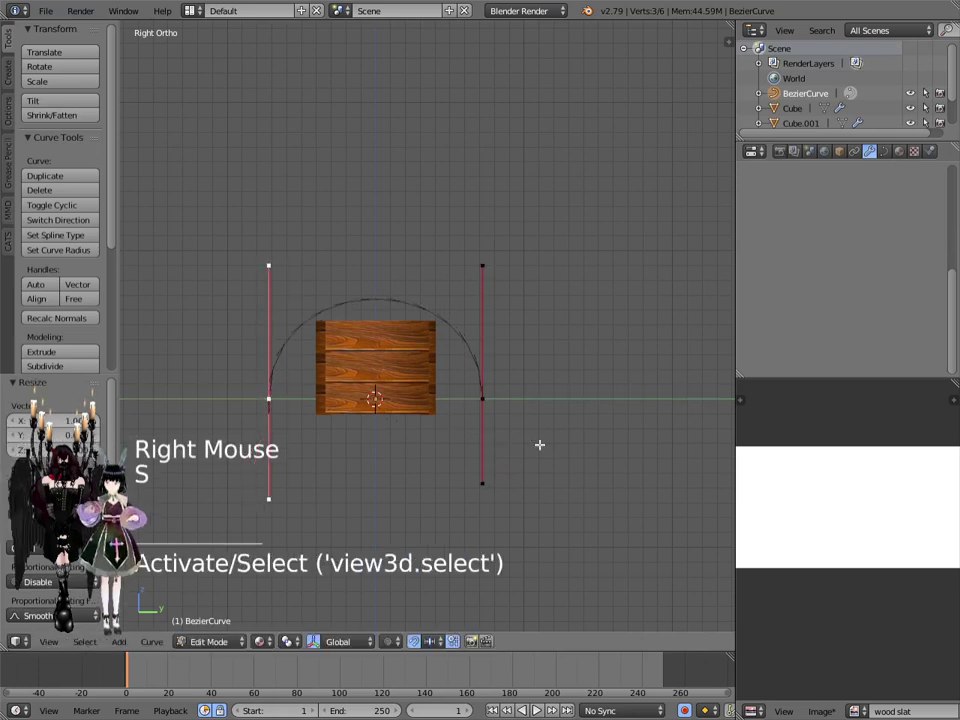
# Step: Scale both end control points together along Y to about 0.55 to match the crate's width
pyautogui.rightClick(482, 399)
pyautogui.keyDown('shift'); pyautogui.rightClick(271, 402); pyautogui.keyUp('shift')
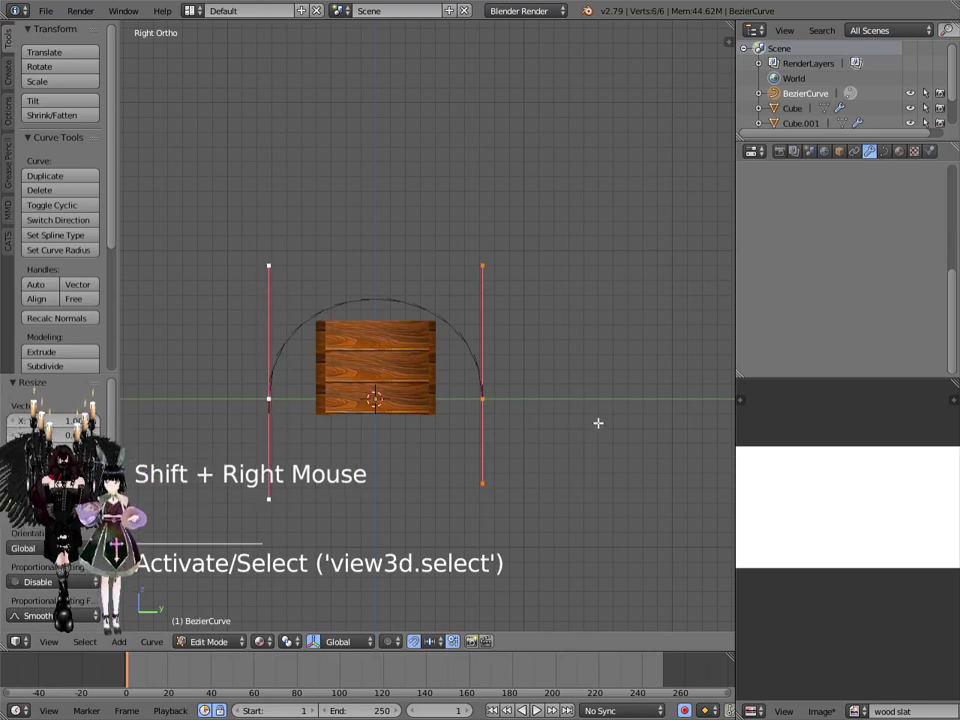
pyautogui.press('s')
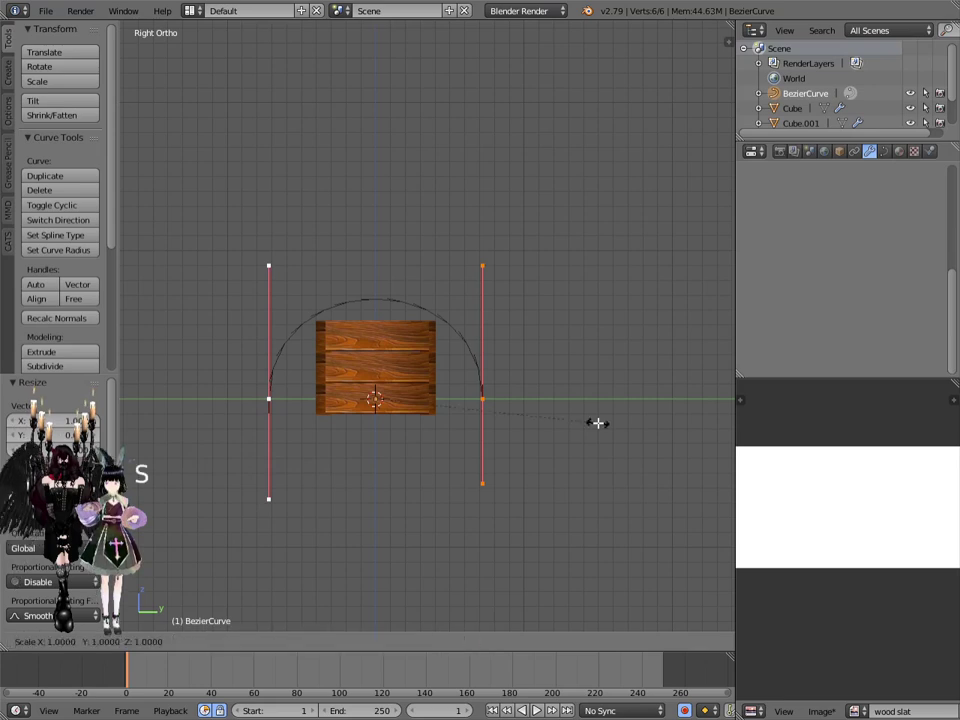
pyautogui.press('y')
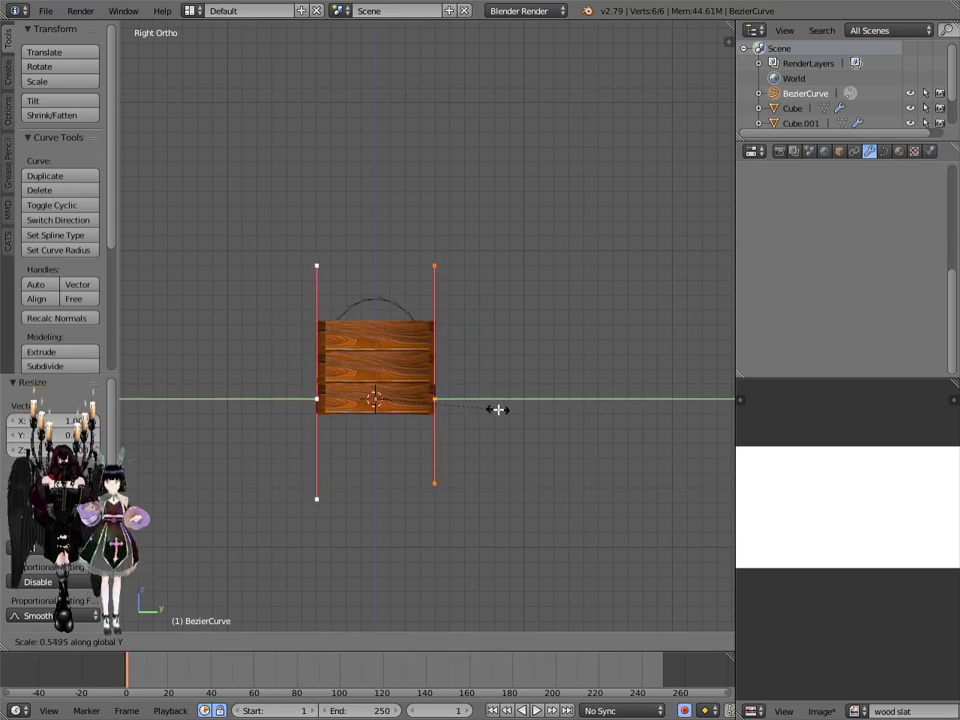
pyautogui.click(497, 409)
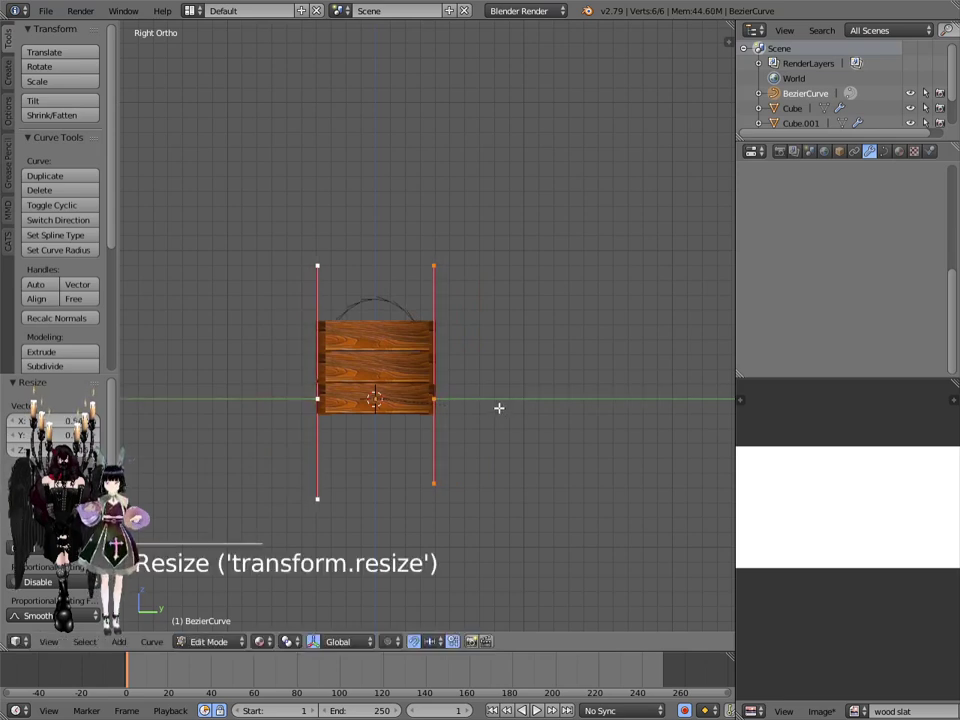
# Step: Lower the curve's two upper handles along Z by about 0.39, level with the crate's top edge
pyautogui.rightClick(435, 264)
pyautogui.keyDown('shift'); pyautogui.rightClick(317, 264); pyautogui.keyUp('shift')
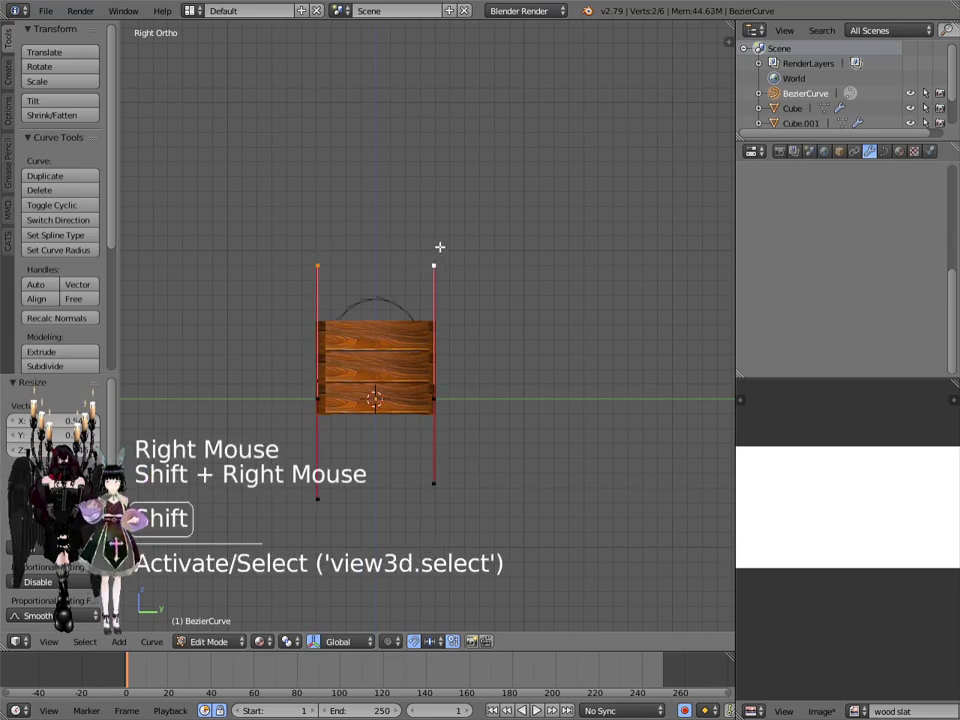
pyautogui.press('g')
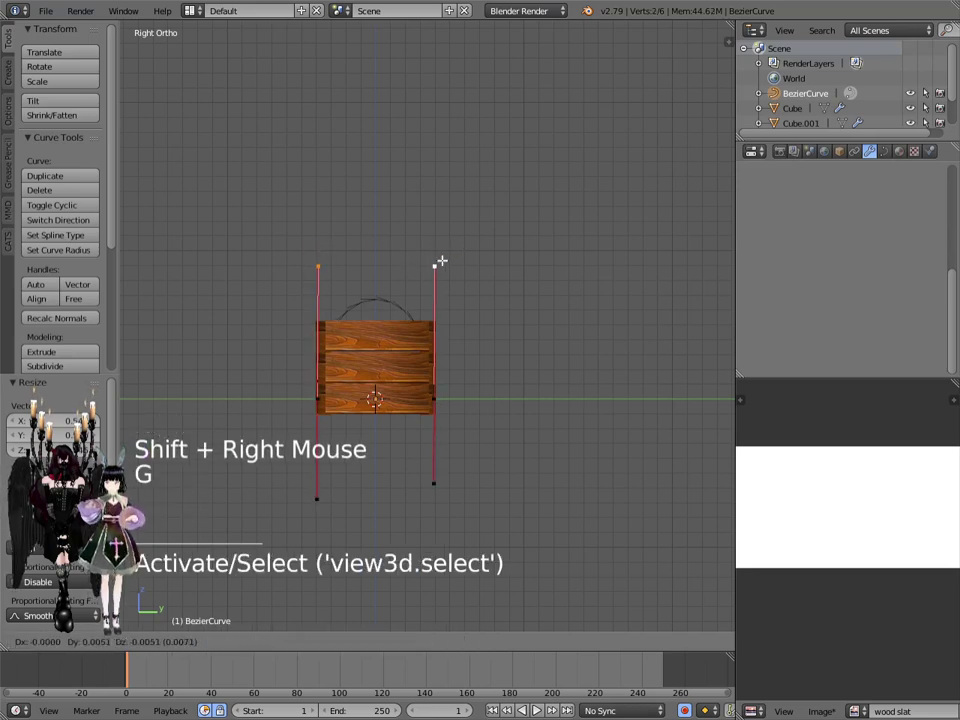
pyautogui.click(516, 249)
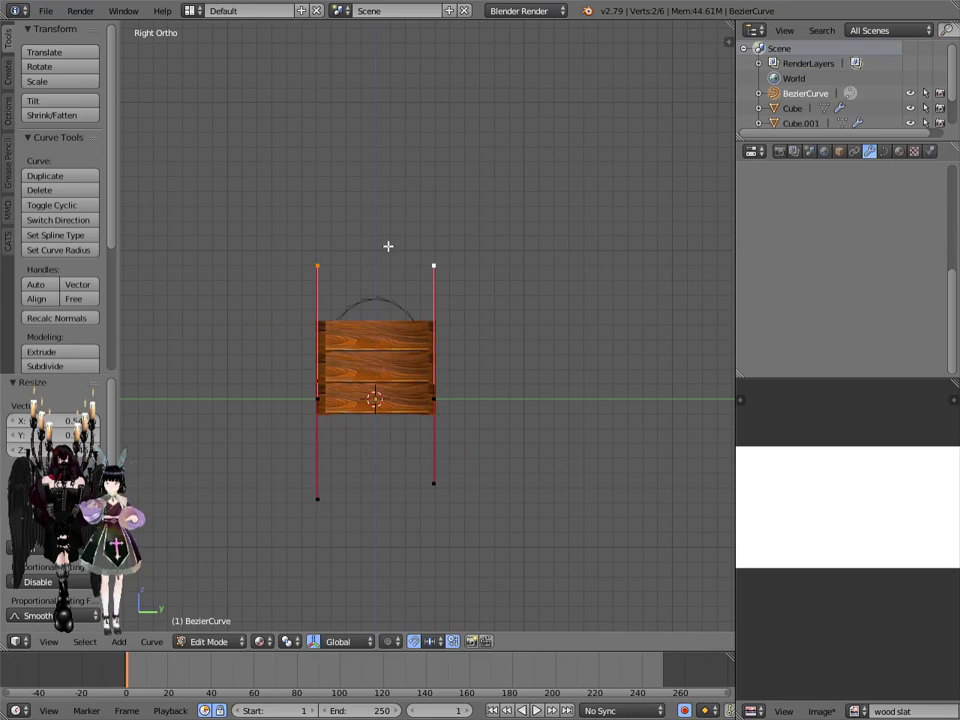
pyautogui.press('g')
pyautogui.press('z')
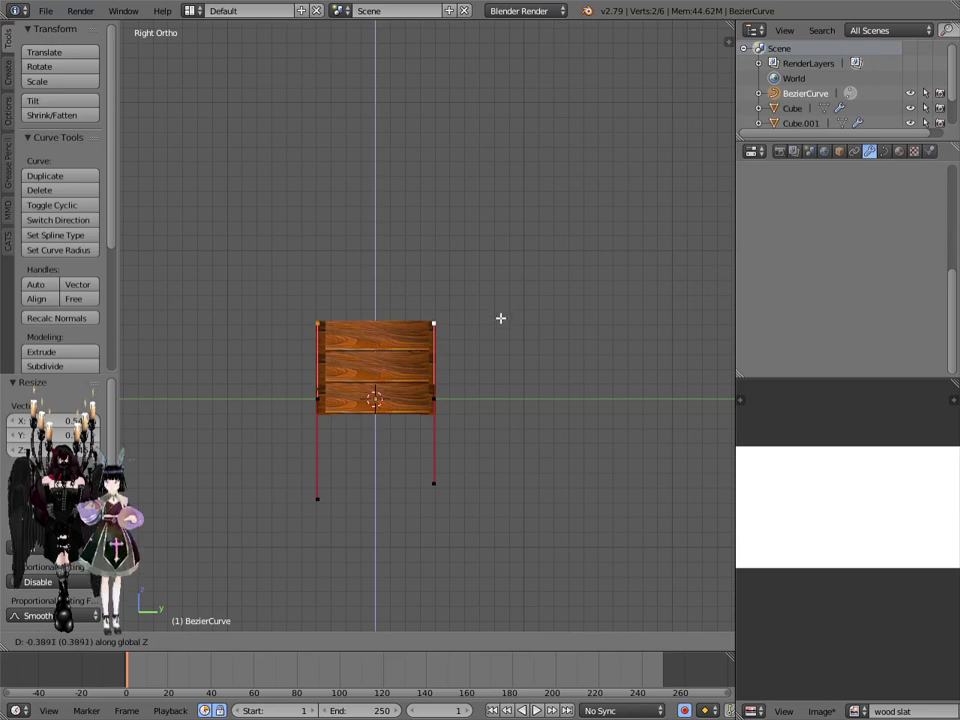
pyautogui.click(501, 318)
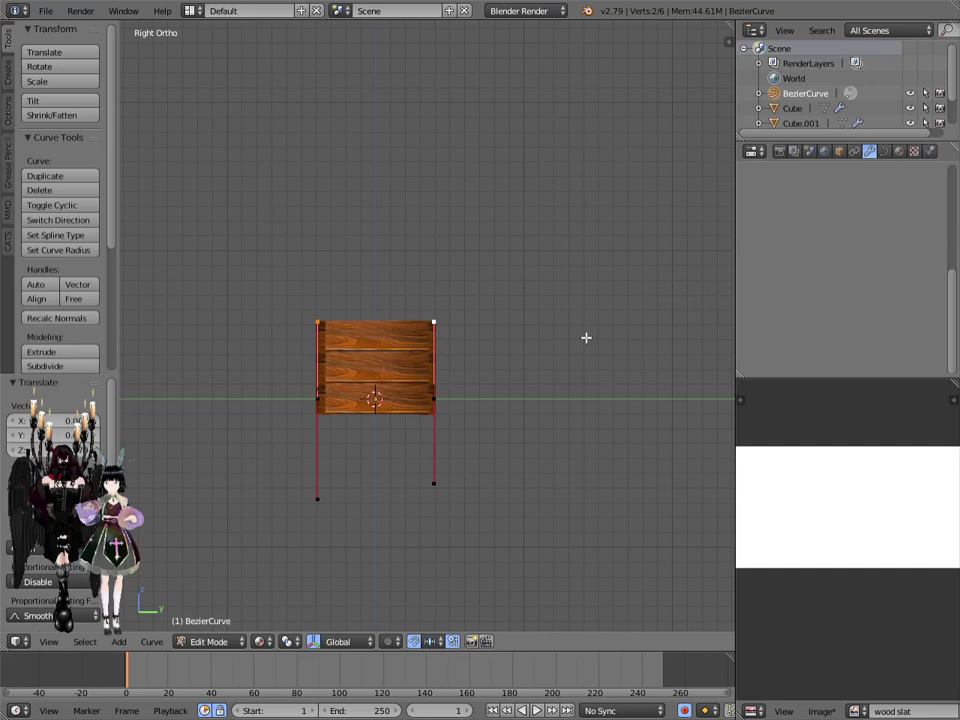
pyautogui.press('g')
pyautogui.press('y')
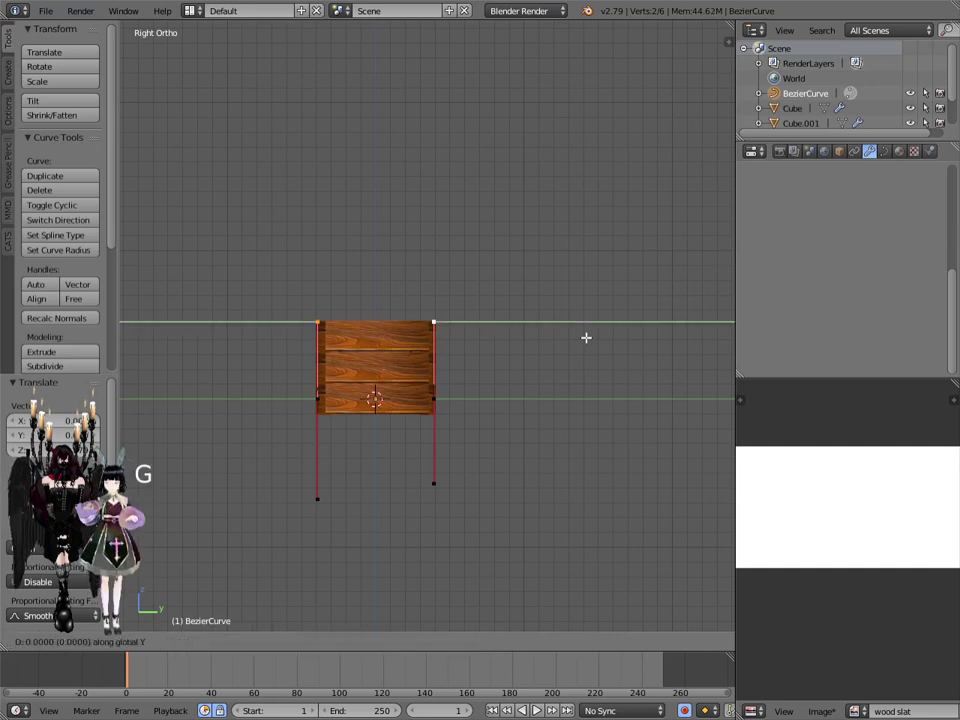
pyautogui.rightClick(586, 337)
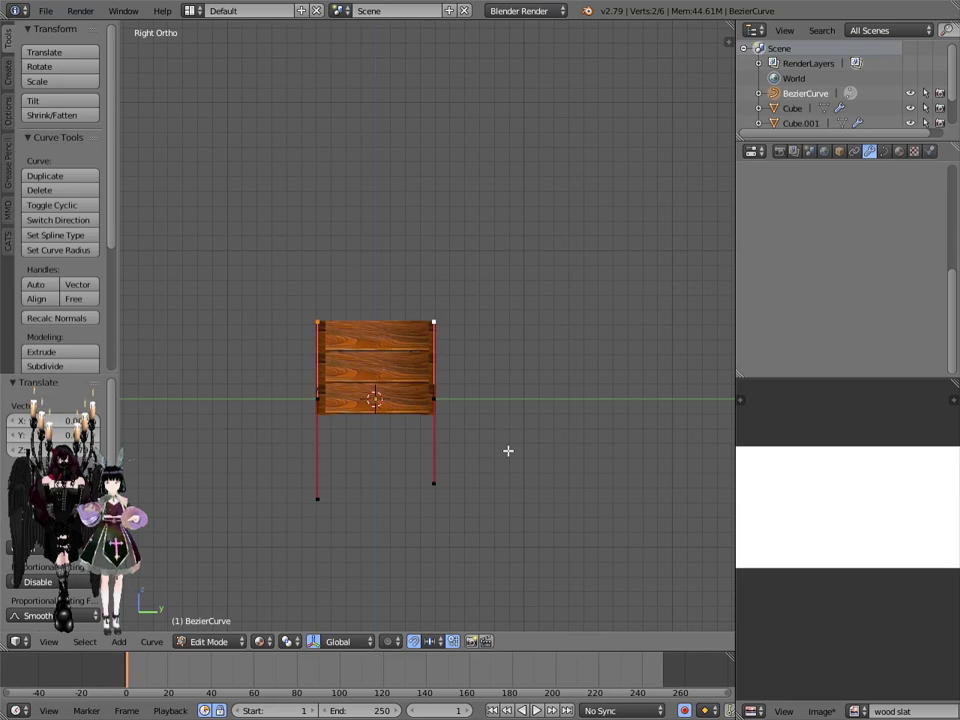
# Step: Level the curve's two lower handles with each other by scaling them to 0 along Z, and select all of the curve's points
pyautogui.press('a')
pyautogui.press('a')
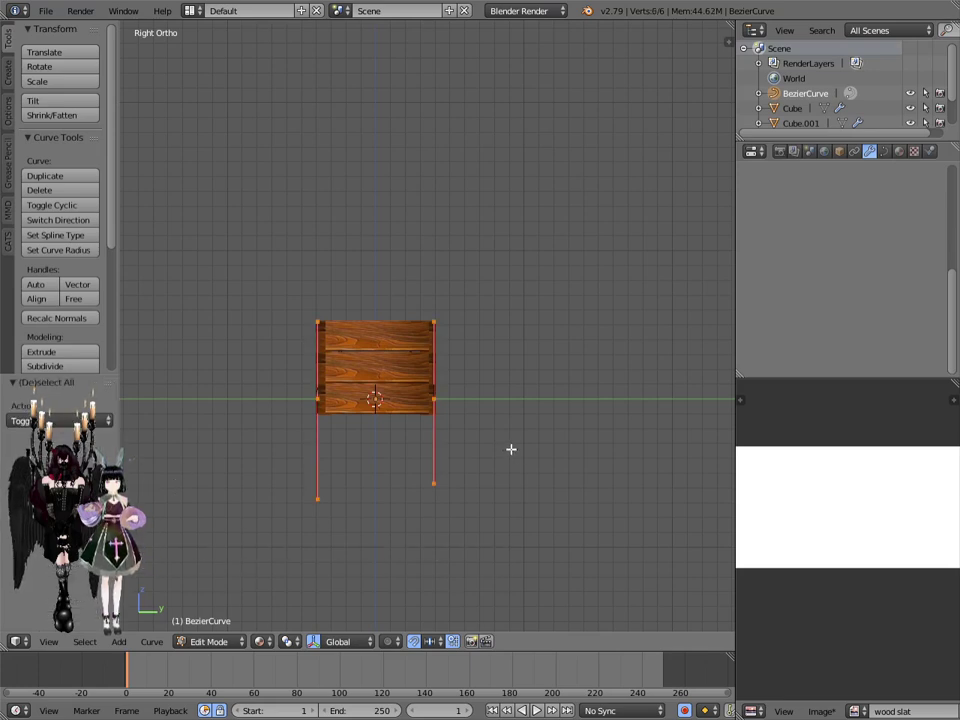
pyautogui.press('a')
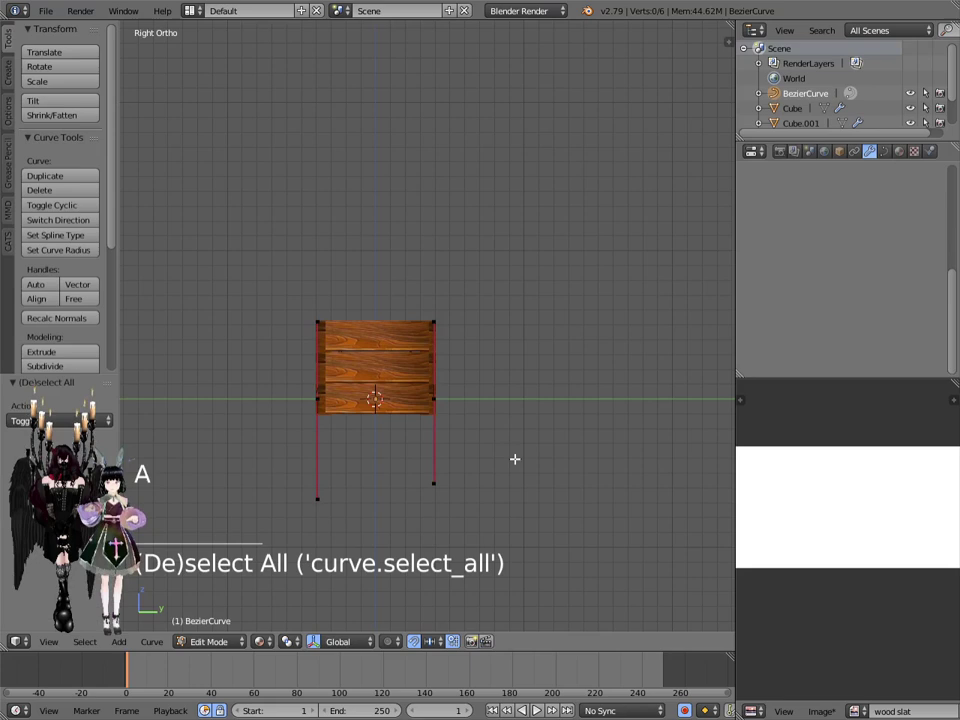
pyautogui.rightClick(317, 500)
pyautogui.keyDown('shift'); pyautogui.rightClick(434, 485); pyautogui.keyUp('shift')
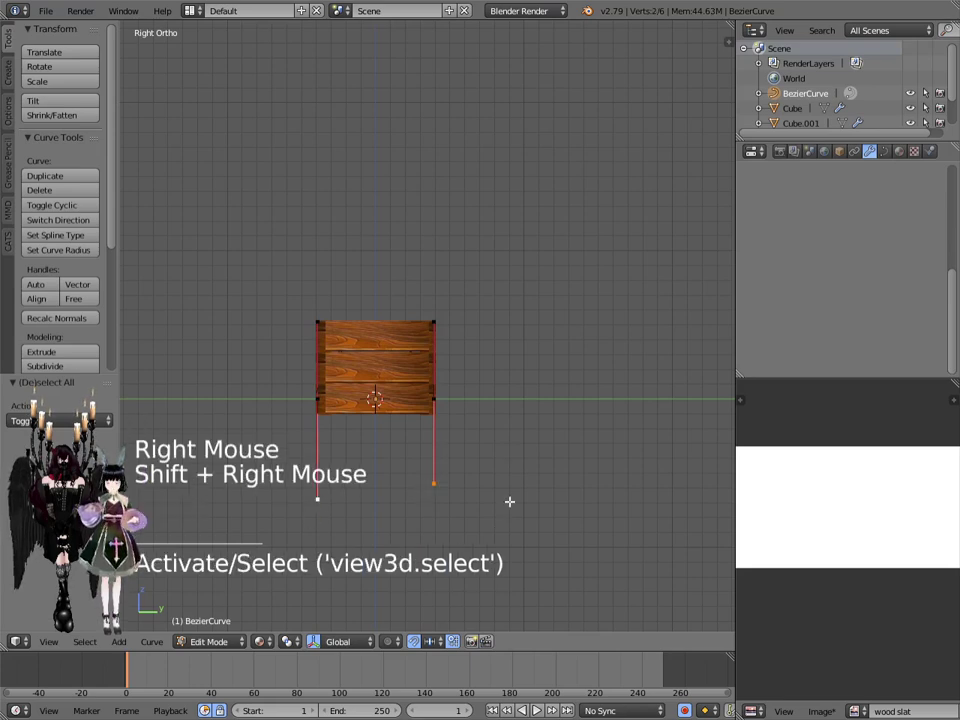
pyautogui.press('s')
pyautogui.press('z')
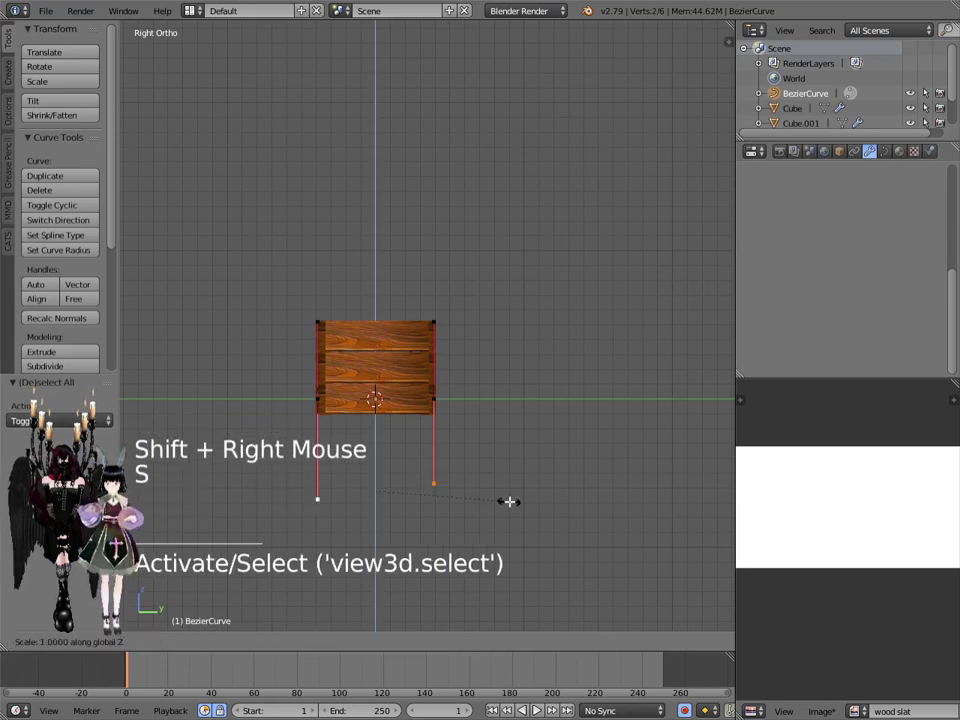
pyautogui.press('0')
pyautogui.press('Return')
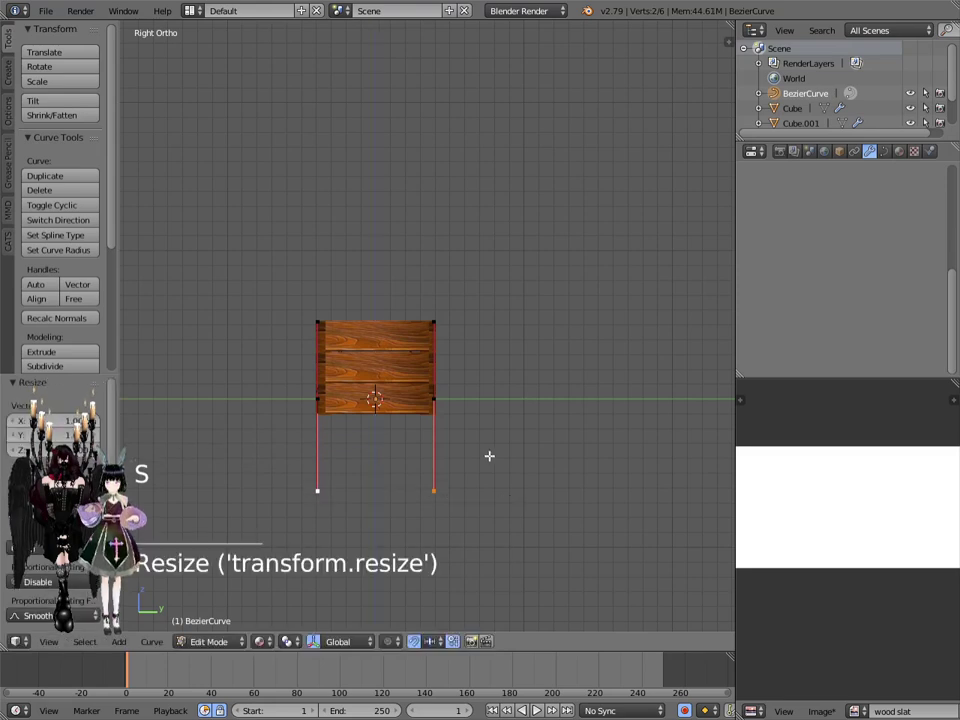
pyautogui.press('a')
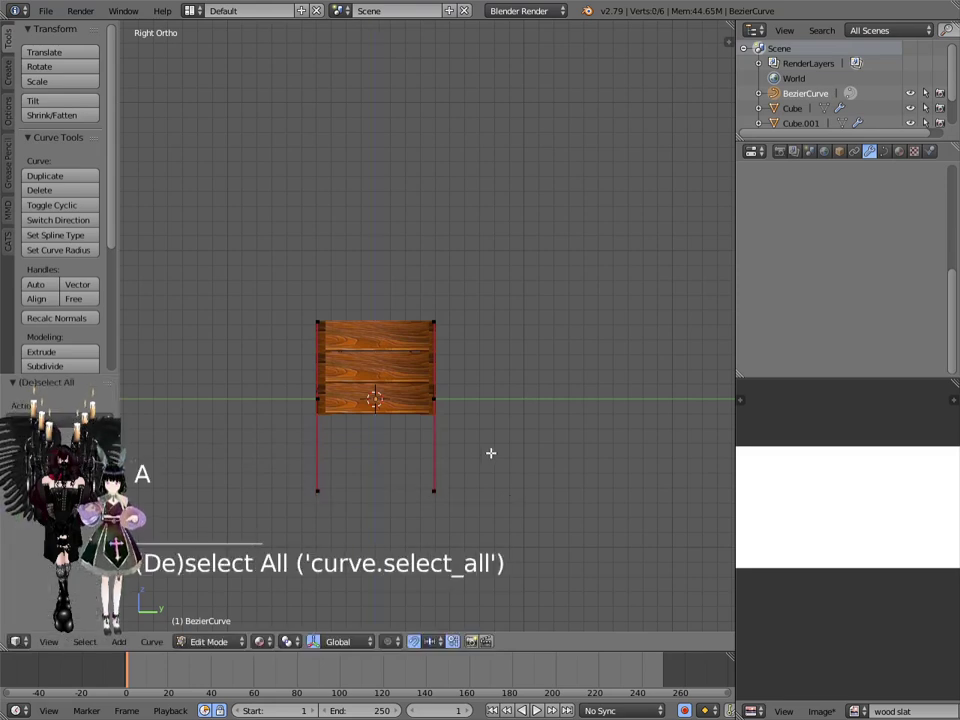
pyautogui.press('a')
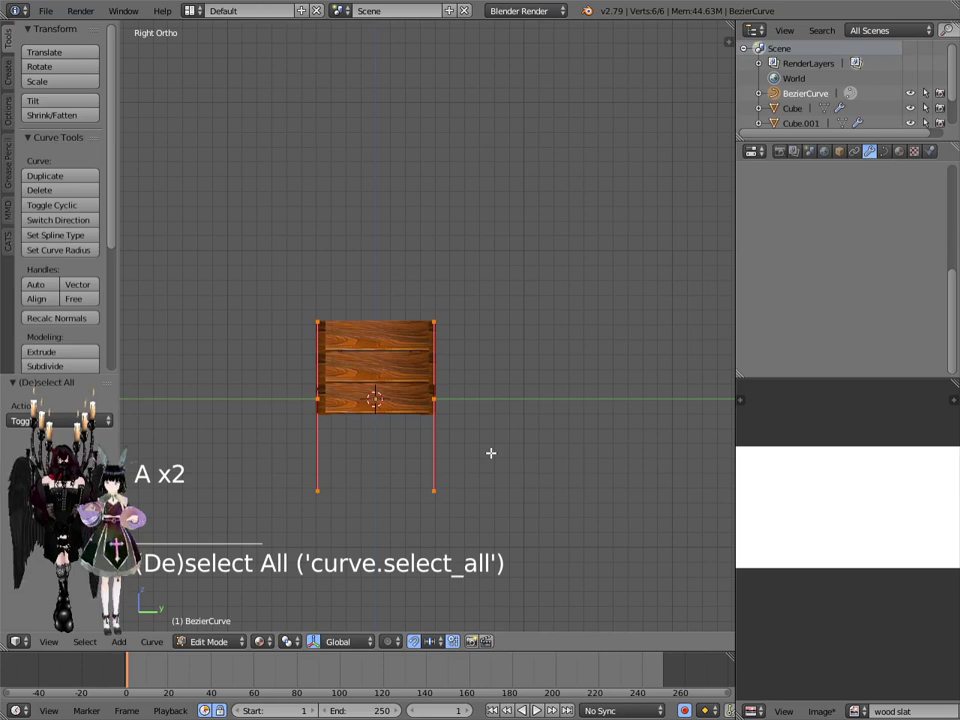
# Step: Raise the whole curve along Z until its two end points meet the crate's top edge, and return to Object Mode
pyautogui.press('g')
pyautogui.press('z')
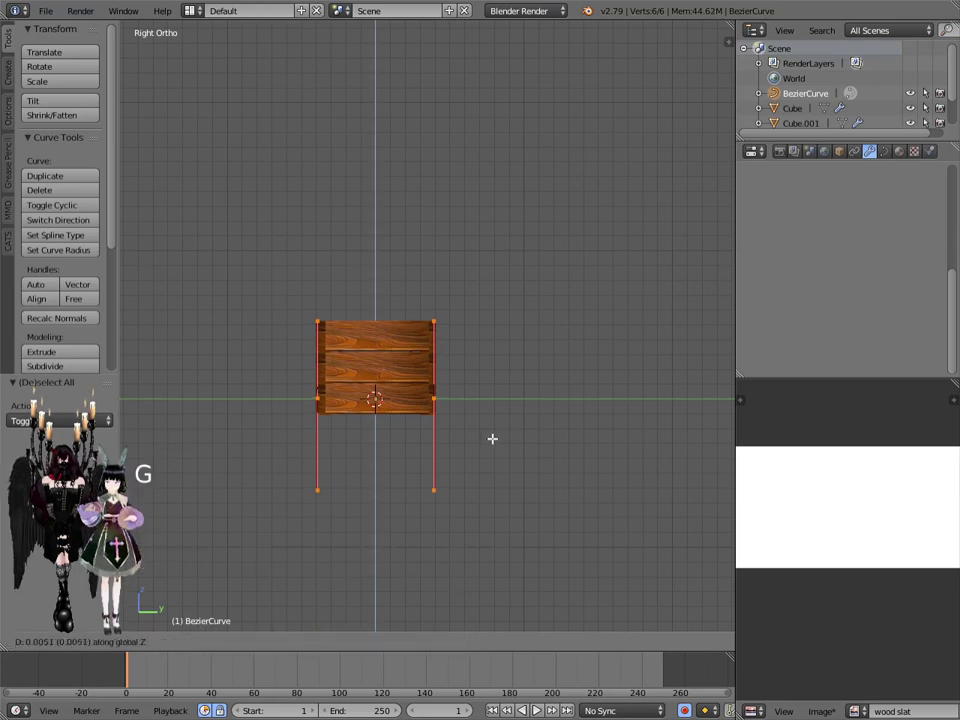
pyautogui.click(503, 375)
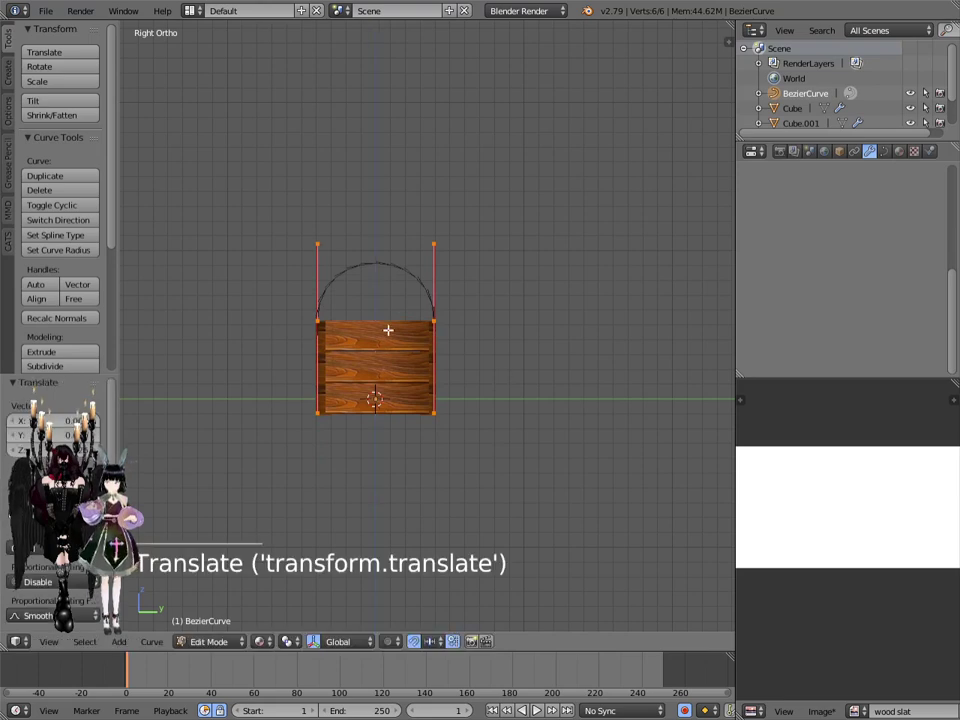
pyautogui.scroll(4, 383, 298)
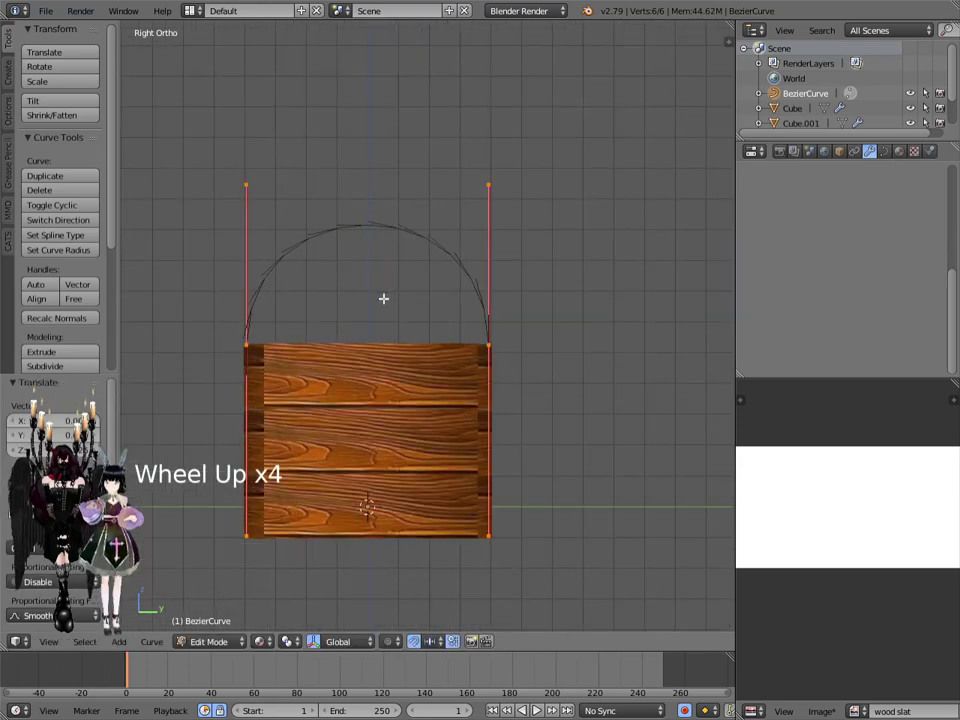
pyautogui.moveTo(576, 388)
pyautogui.mouseDown(button='middle')
pyautogui.moveTo(400, 398)
pyautogui.moveTo(671, 400)
pyautogui.moveTo(566, 403)
pyautogui.moveTo(587, 396)
pyautogui.mouseUp(button='middle')
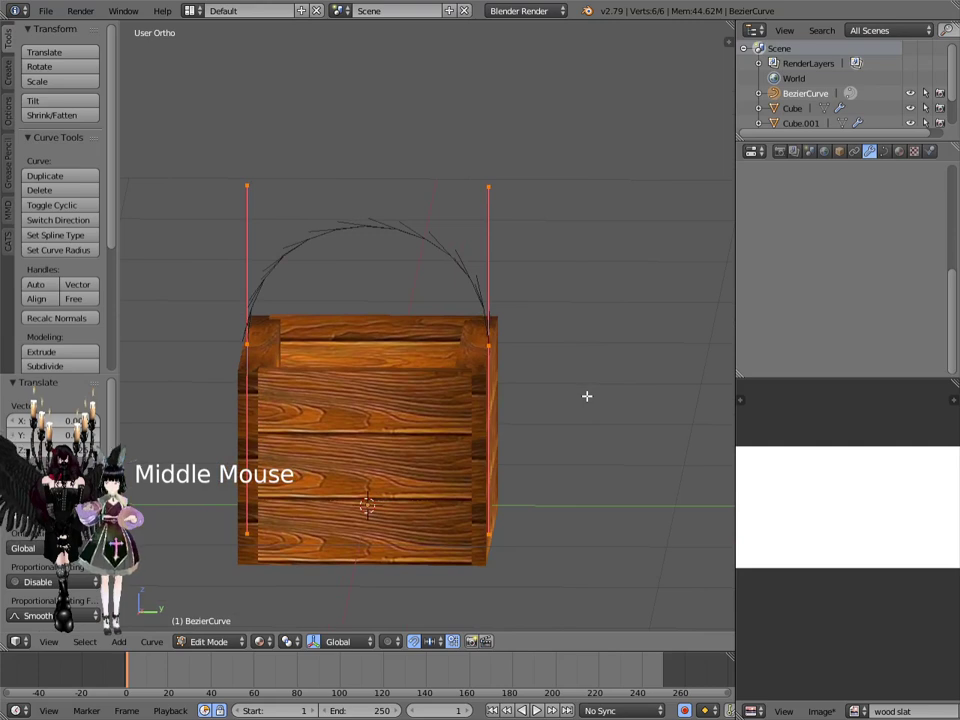
pyautogui.click(212, 641)
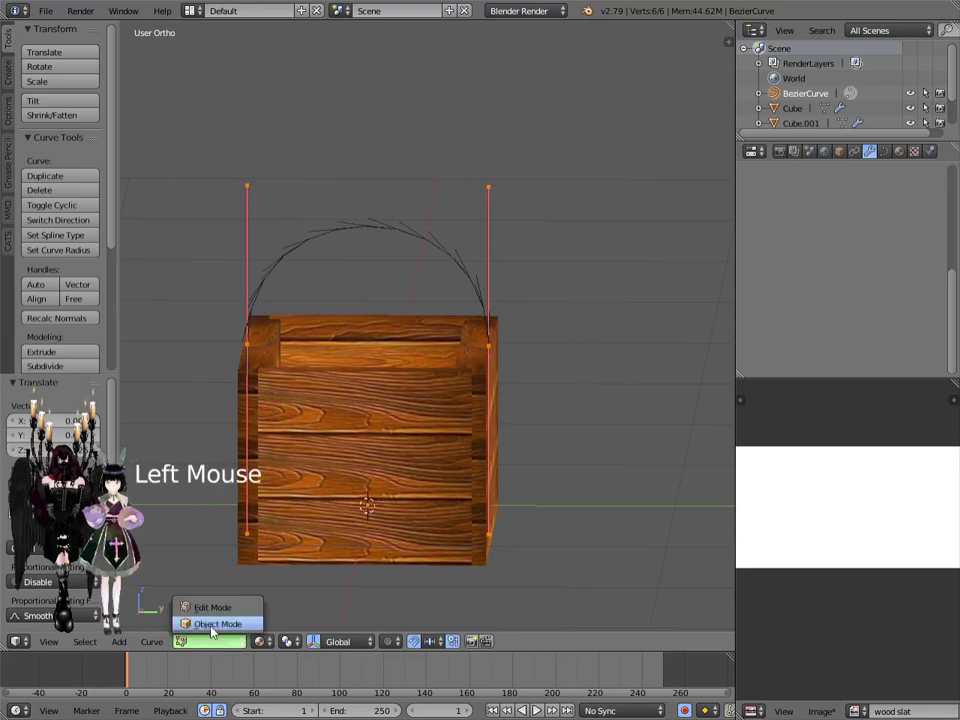
pyautogui.click(212, 624)
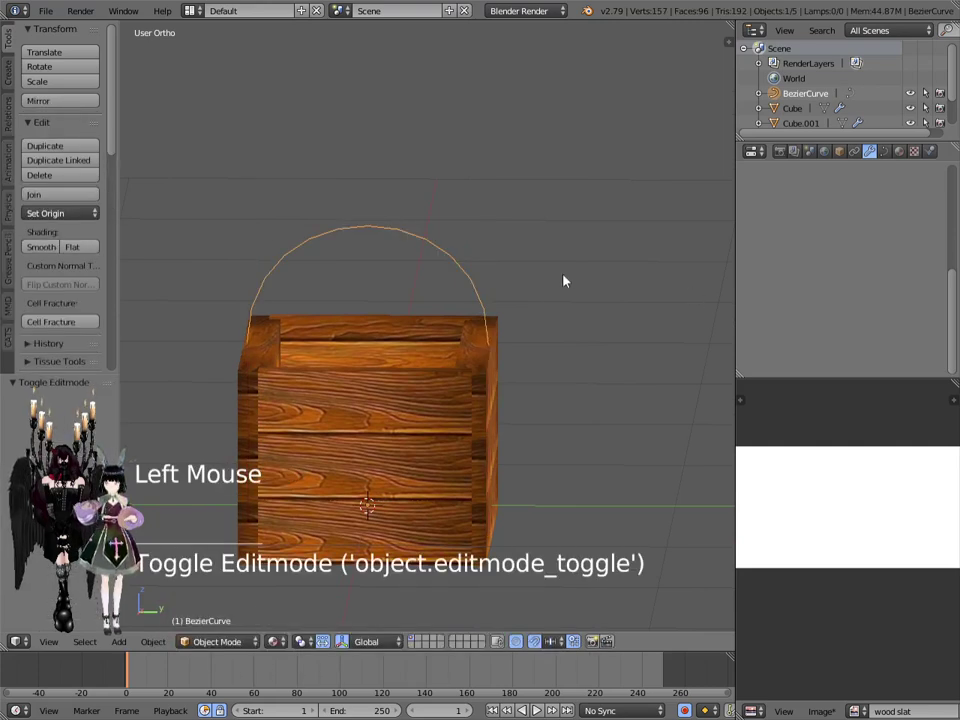
# Step: Select the duplicated slatted side panel and assign BezierCurve as the fit curve of its Array modifier
pyautogui.rightClick(244, 377)
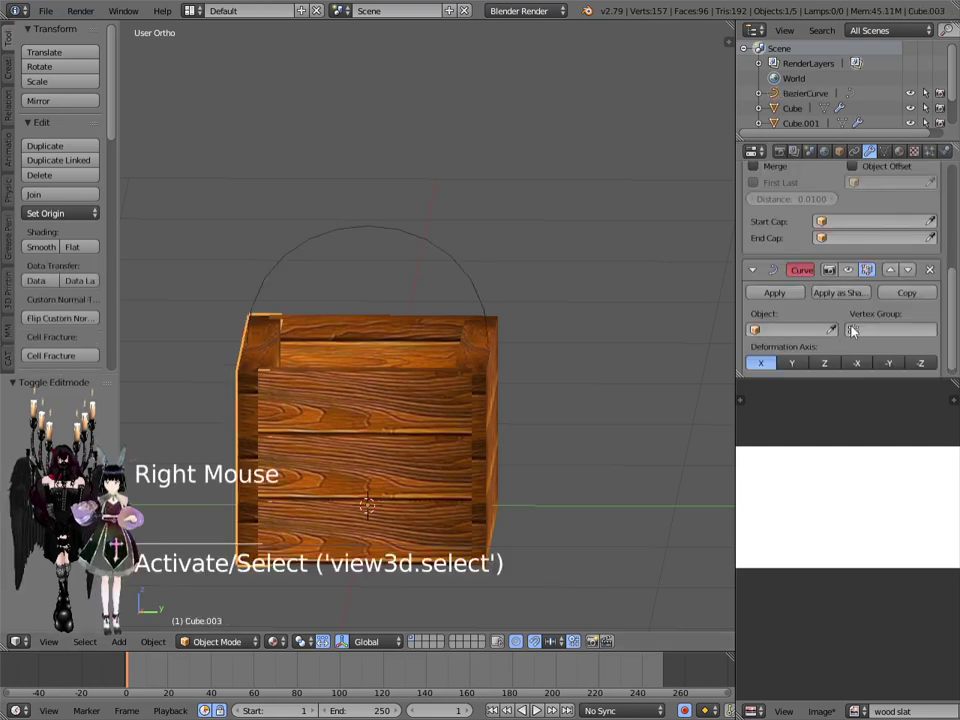
pyautogui.scroll(1, 850, 335)
pyautogui.scroll(10, 850, 330)
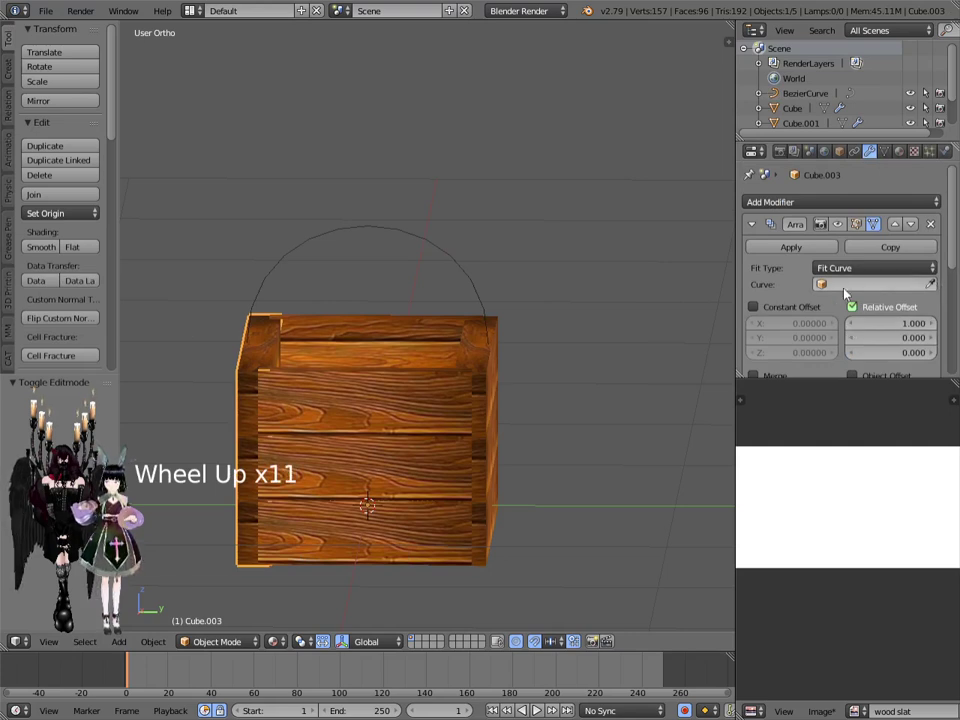
pyautogui.click(851, 285)
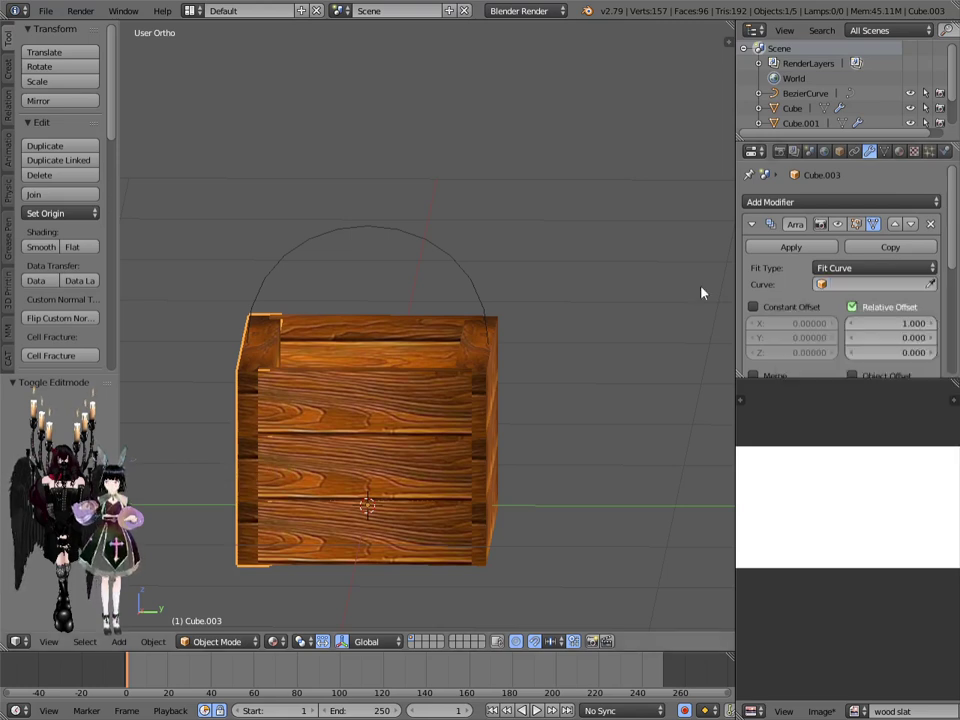
pyautogui.click(867, 284)
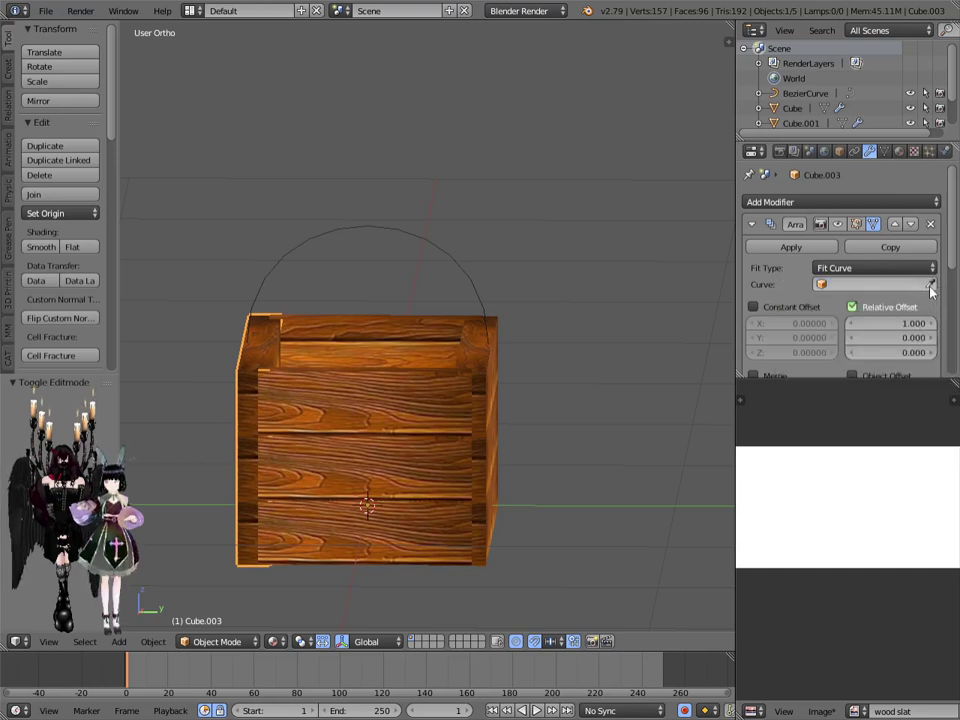
pyautogui.click(930, 286)
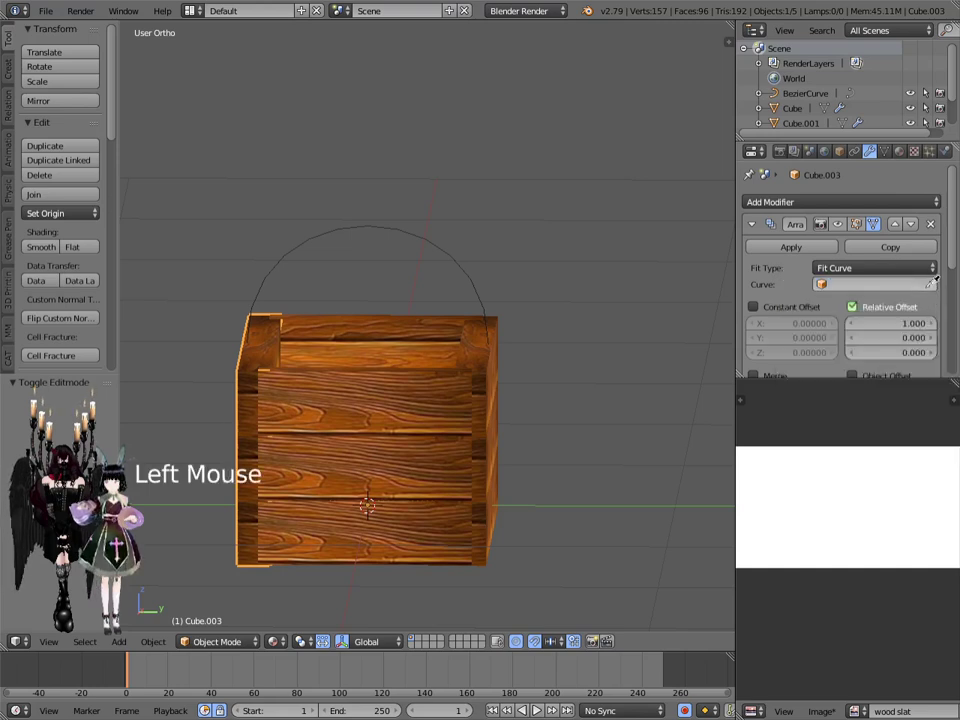
pyautogui.click(436, 237)
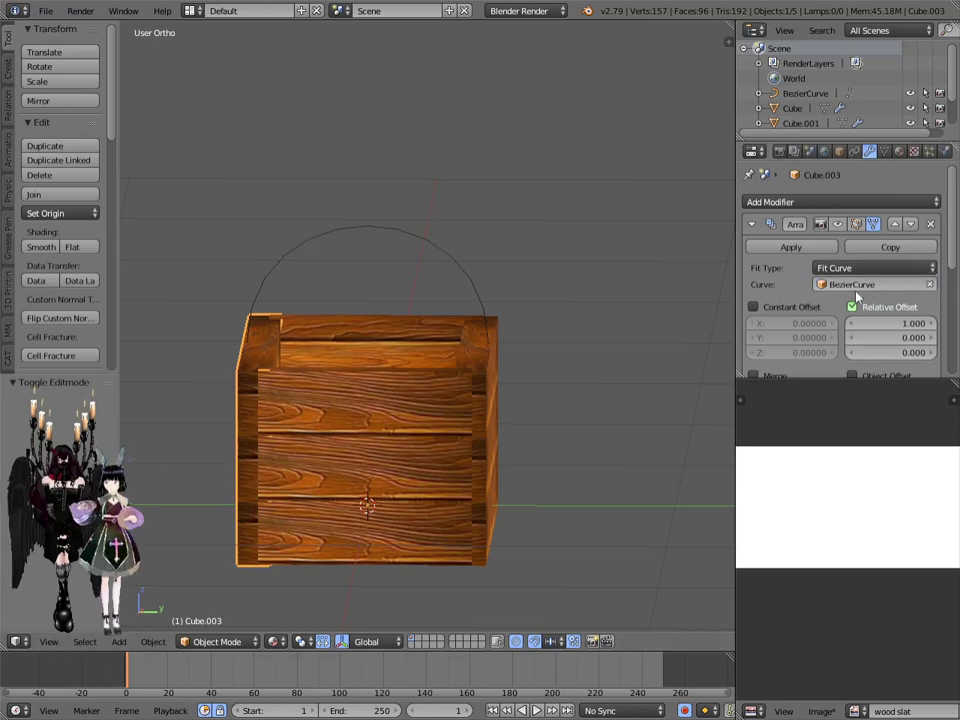
# Step: Assign BezierCurve as the deforming object of the panel's Curve modifier
pyautogui.scroll(-9, 835, 311)
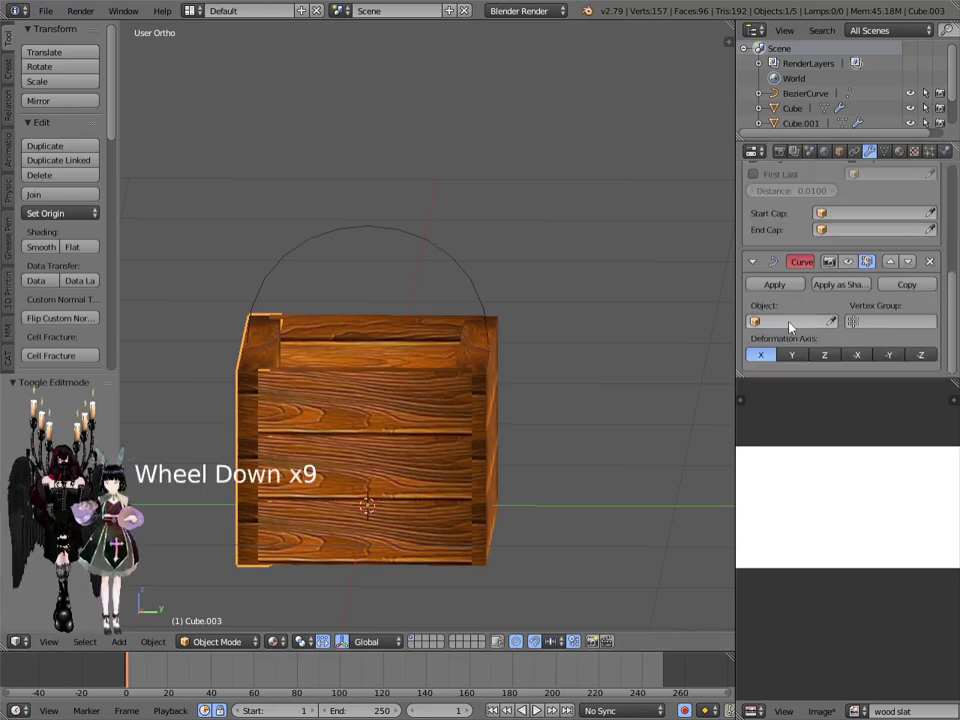
pyautogui.click(786, 324)
pyautogui.click(775, 343)
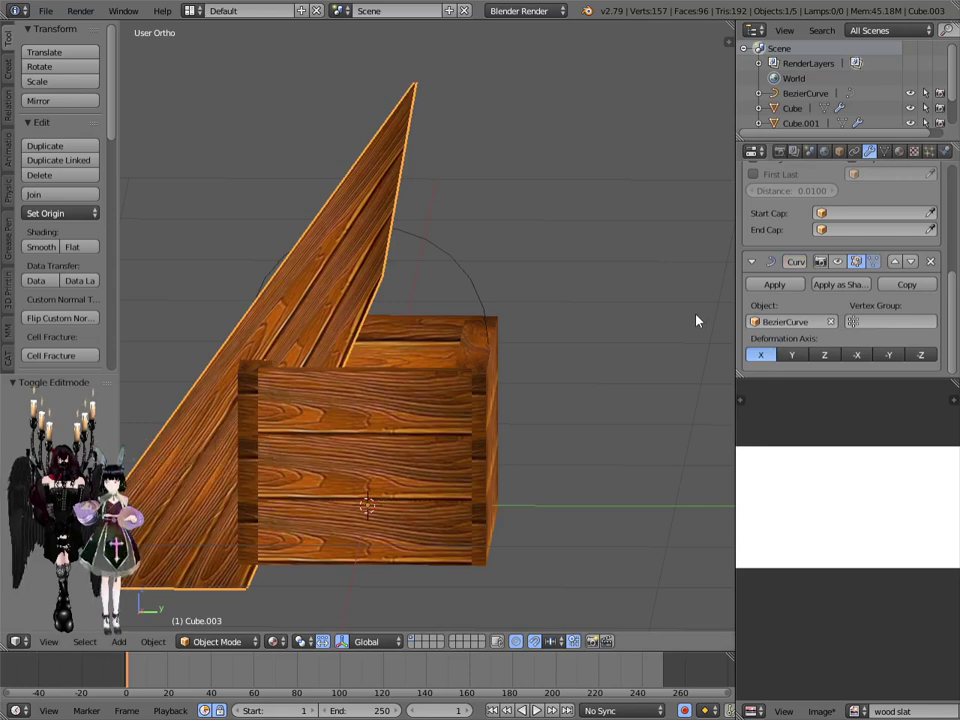
pyautogui.moveTo(370, 399); pyautogui.dragTo(370, 442, button='middle')
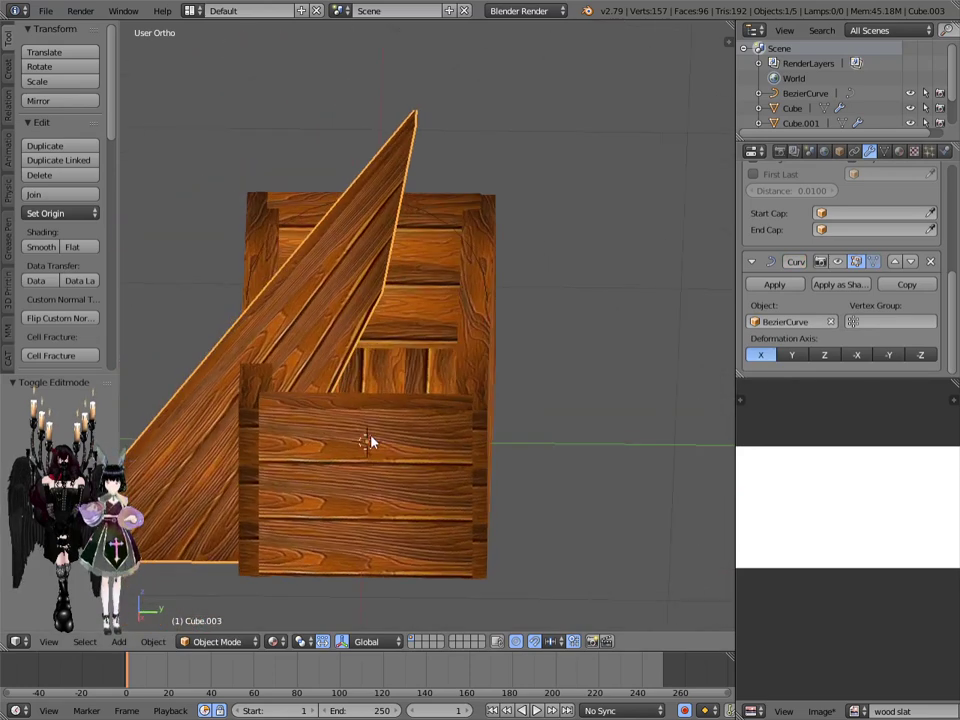
# Step: Try the Curve modifier's deformation axes Y, Z, -Z, -Y and -X, and set it back to X
pyautogui.click(794, 356)
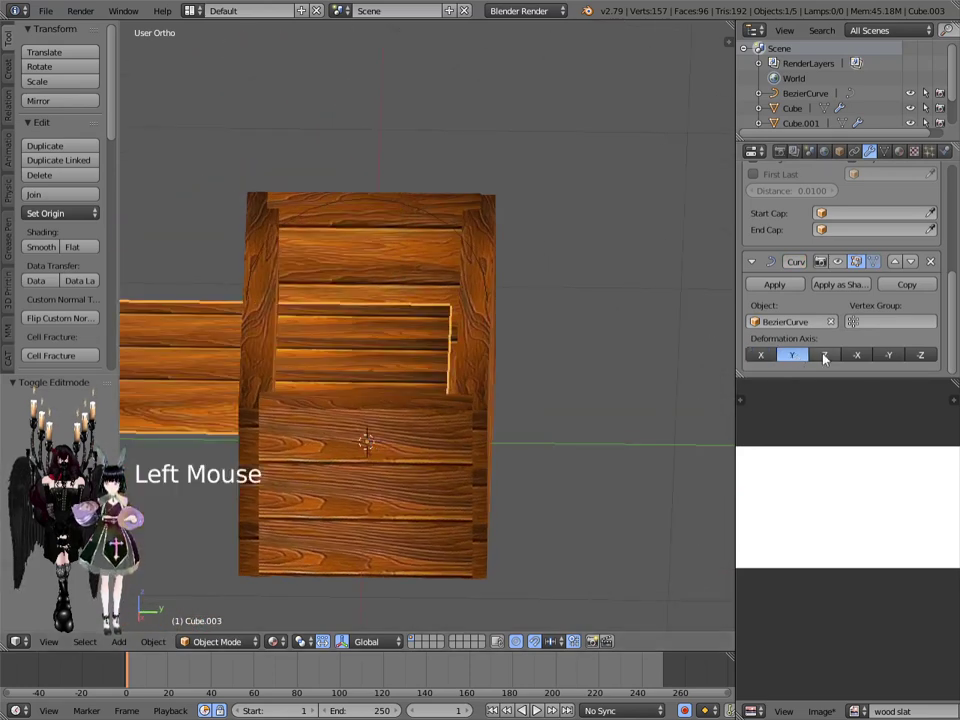
pyautogui.click(824, 356)
pyautogui.moveTo(467, 426); pyautogui.dragTo(385, 428, button='middle')
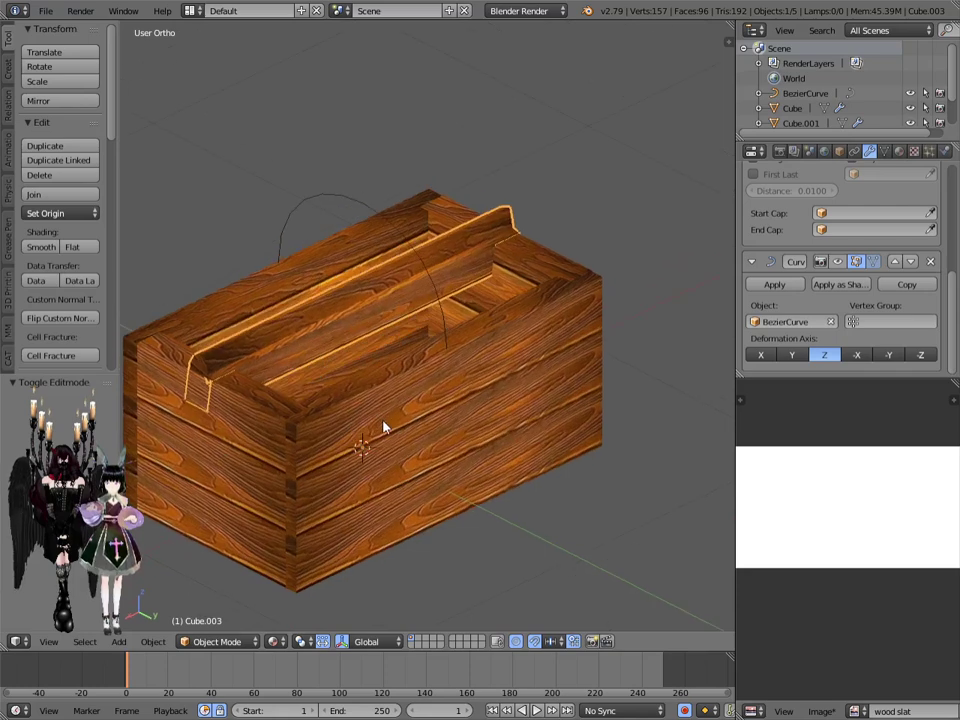
pyautogui.click(920, 355)
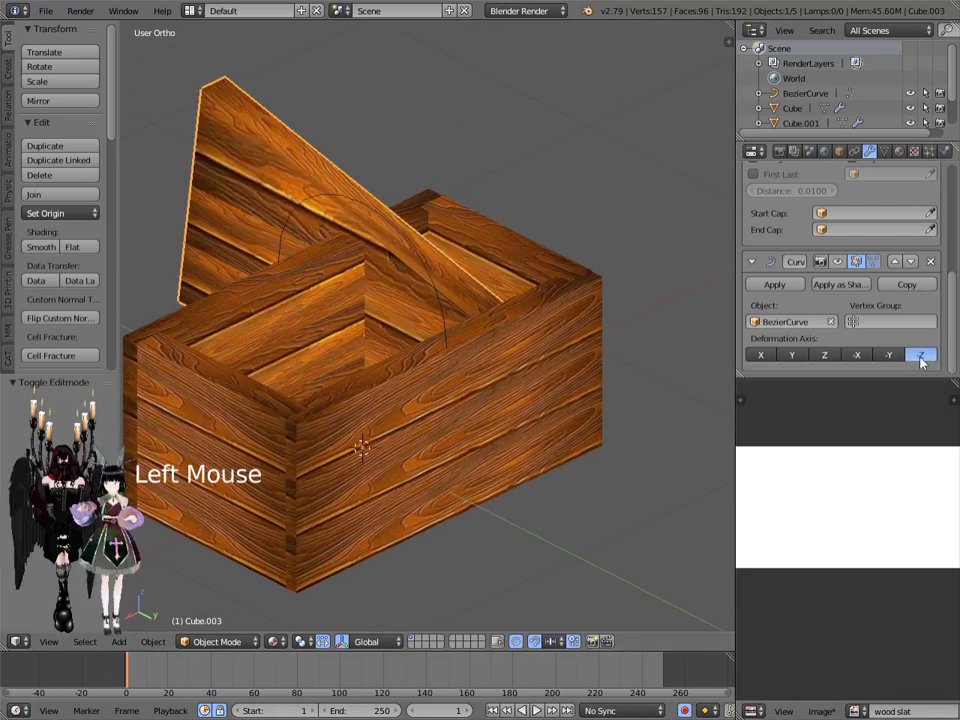
pyautogui.click(891, 356)
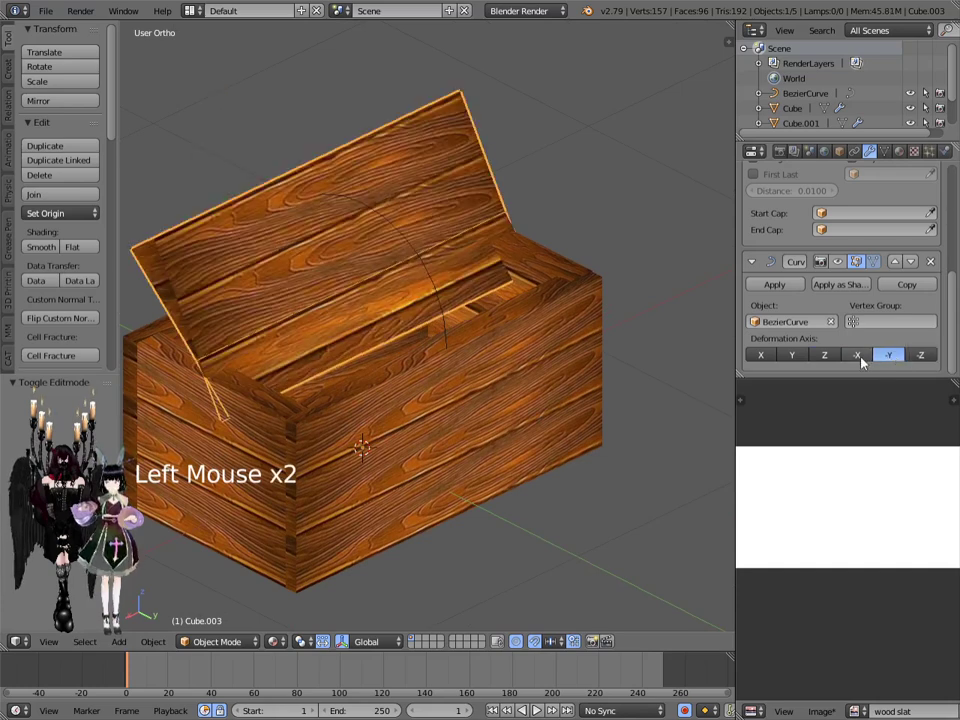
pyautogui.click(858, 355)
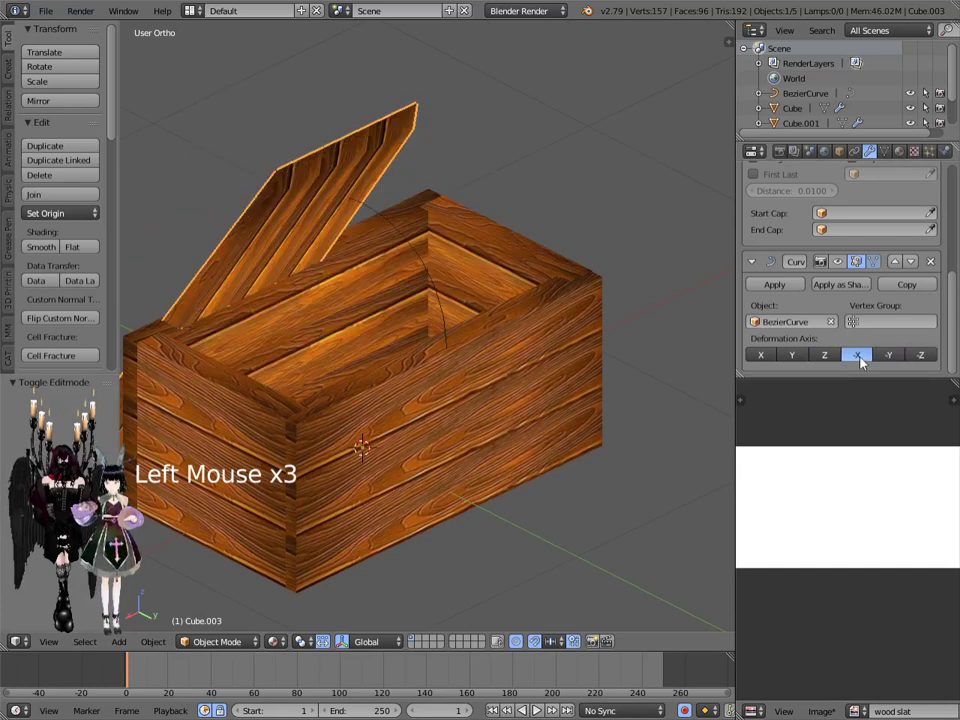
pyautogui.click(761, 355)
# Step: Switch the deformed panel into Edit Mode with all of its geometry selected
pyautogui.moveTo(308, 373); pyautogui.dragTo(559, 369, button='middle')
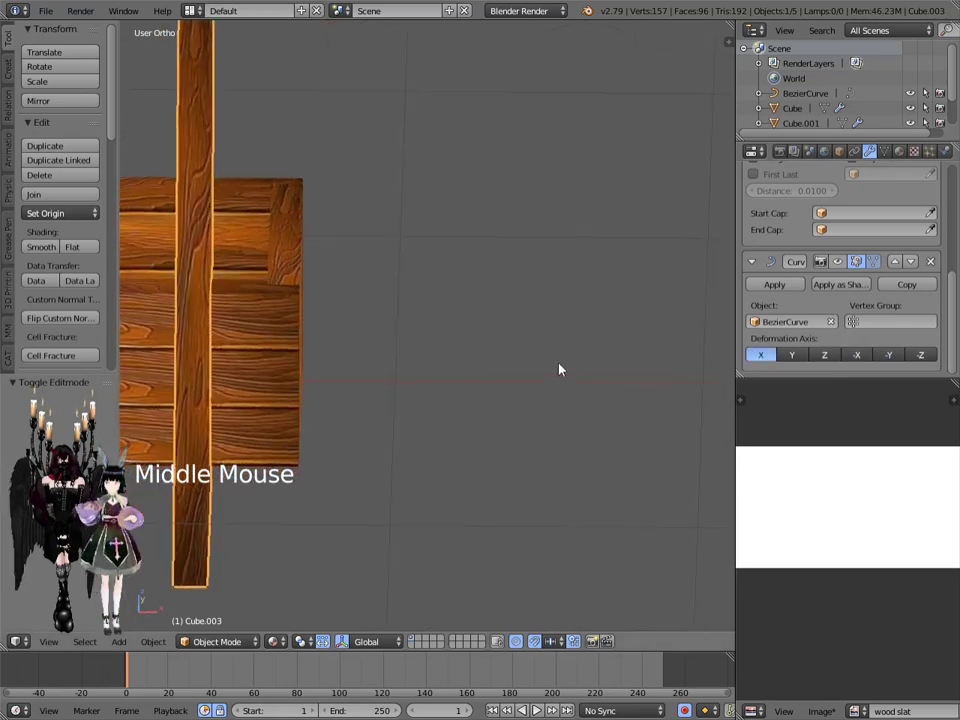
pyautogui.scroll(-1, 388, 390)
pyautogui.keyDown('shift'); pyautogui.moveTo(388, 390); pyautogui.dragTo(571, 423, button='middle'); pyautogui.keyUp('shift')
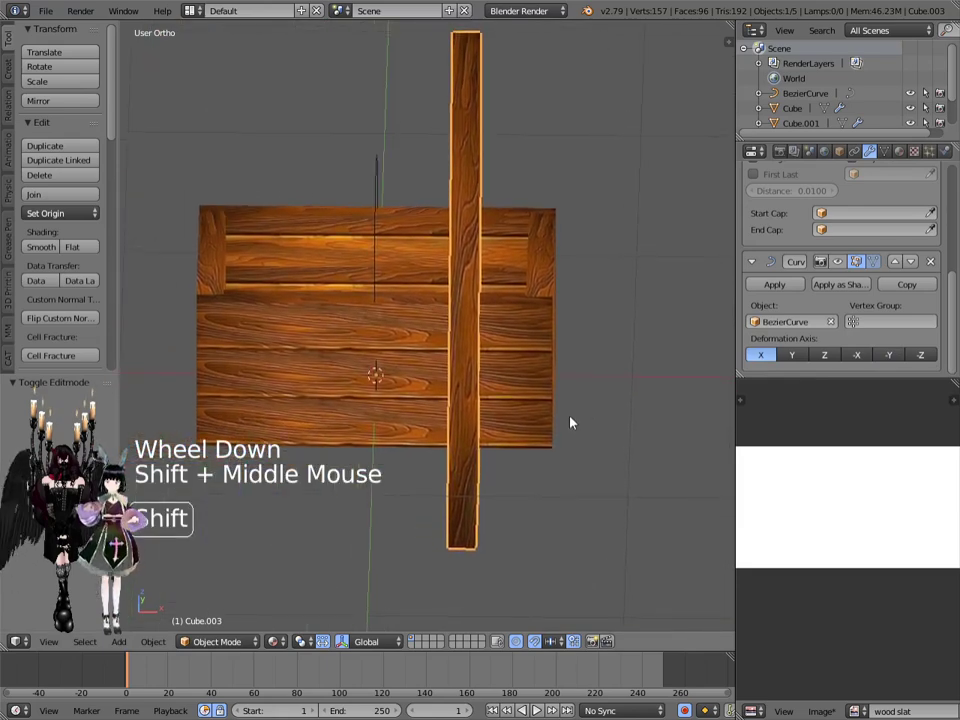
pyautogui.click(210, 641)
pyautogui.click(212, 608)
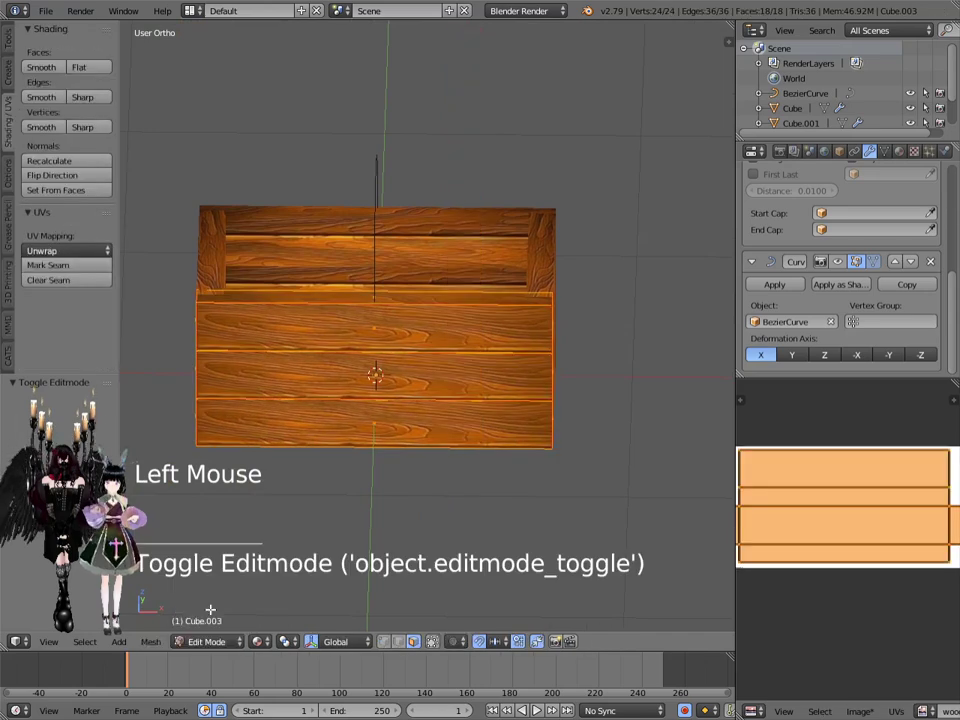
pyautogui.moveTo(440, 496); pyautogui.dragTo(294, 506, button='middle')
pyautogui.middleClick(293, 504)
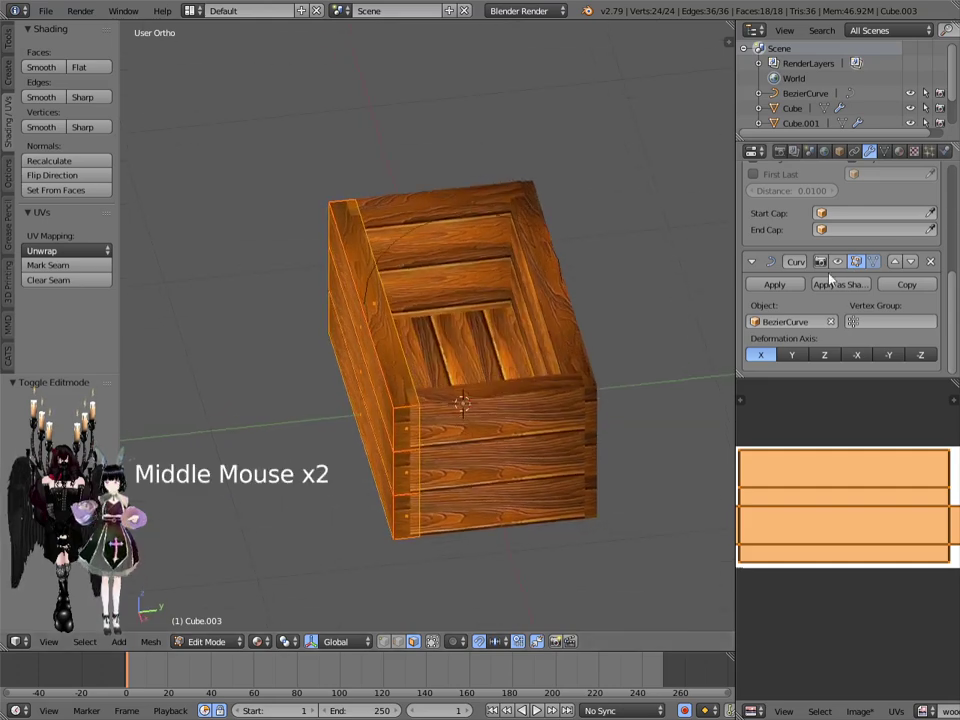
# Step: Move the panel's geometry along Y in top view to centre it on the crate's middle, and return to Object Mode
pyautogui.scroll(8, 828, 280)
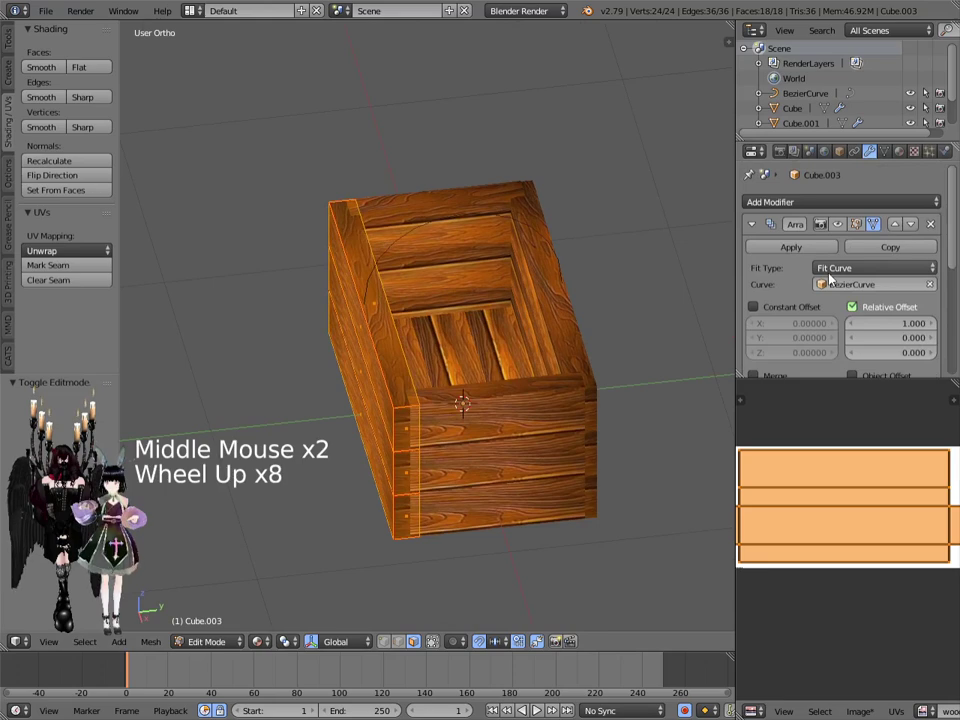
pyautogui.scroll(1, 828, 280)
pyautogui.scroll(-5, 828, 280)
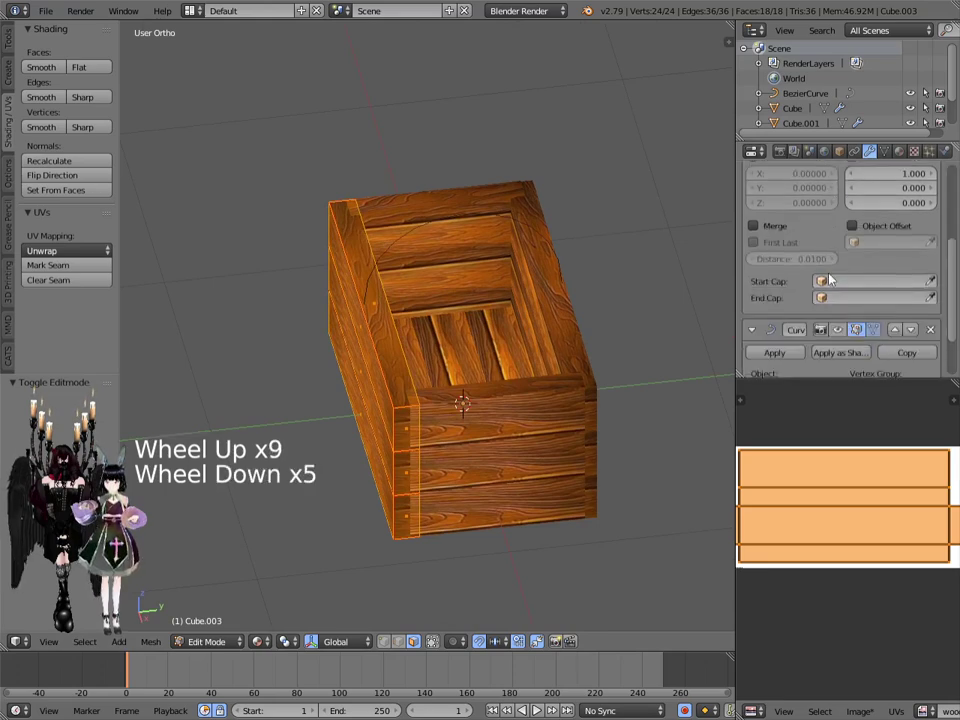
pyautogui.moveTo(491, 463); pyautogui.dragTo(479, 547, button='middle')
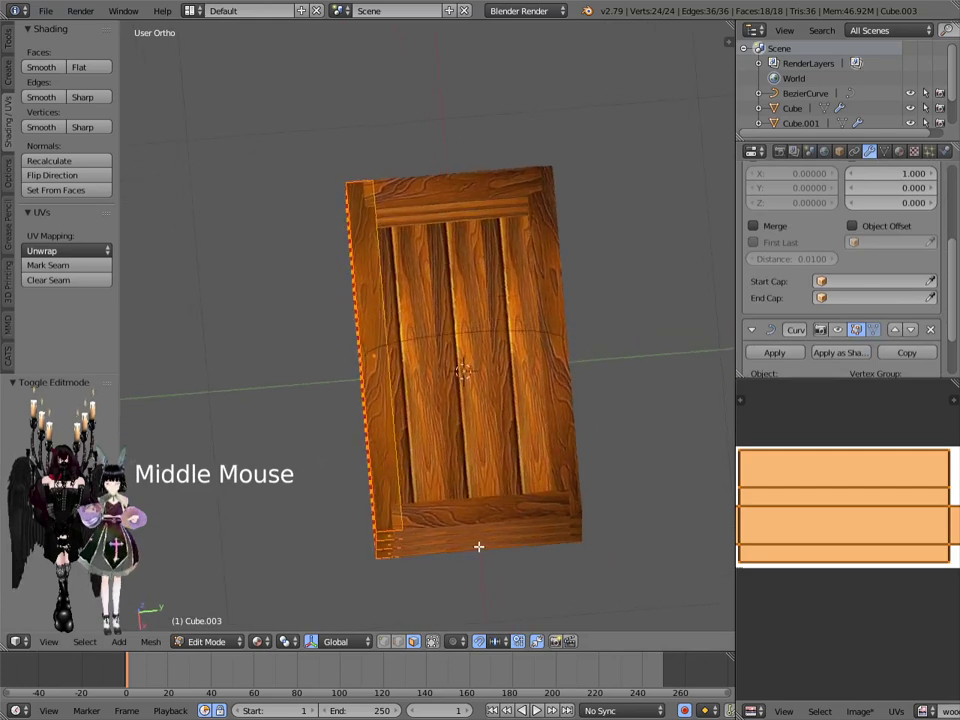
pyautogui.press('KP_7')
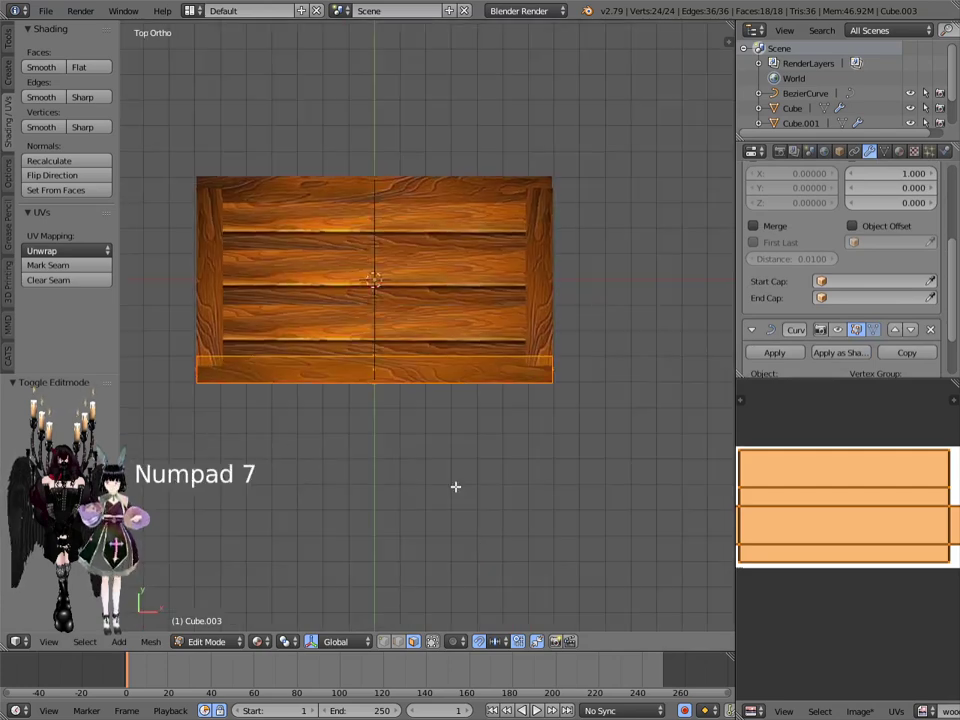
pyautogui.press('g')
pyautogui.press('y')
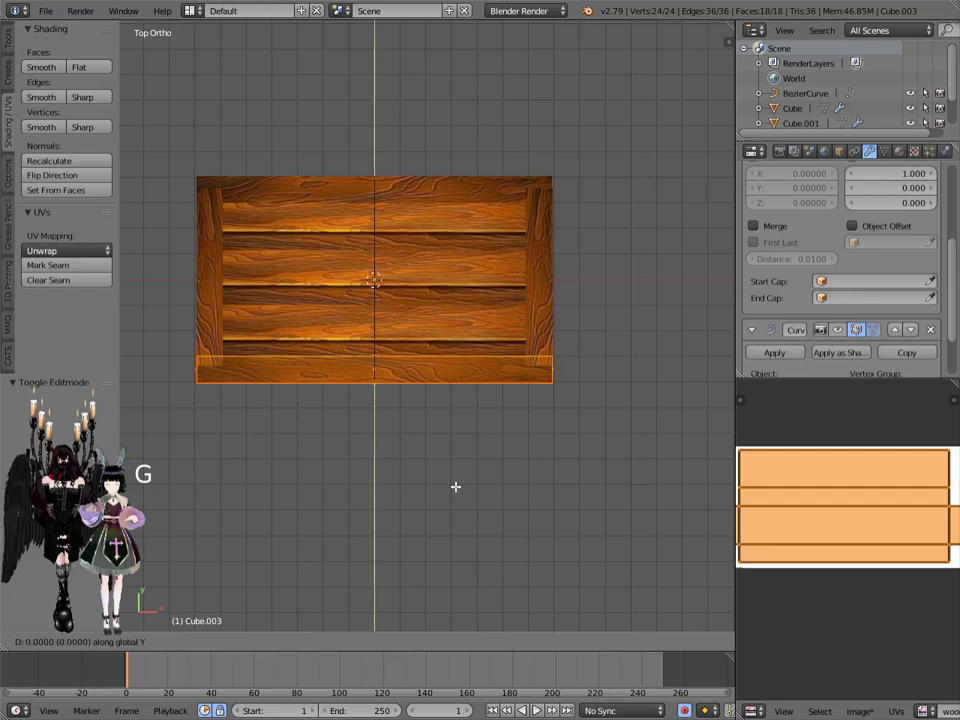
pyautogui.click(460, 401)
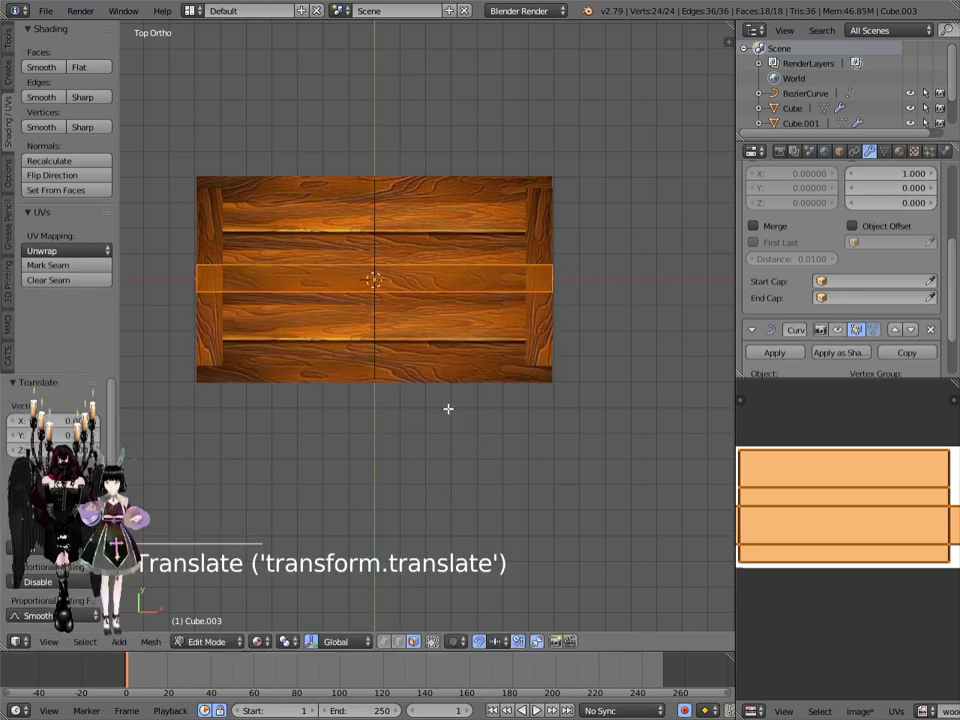
pyautogui.click(198, 641)
pyautogui.click(214, 624)
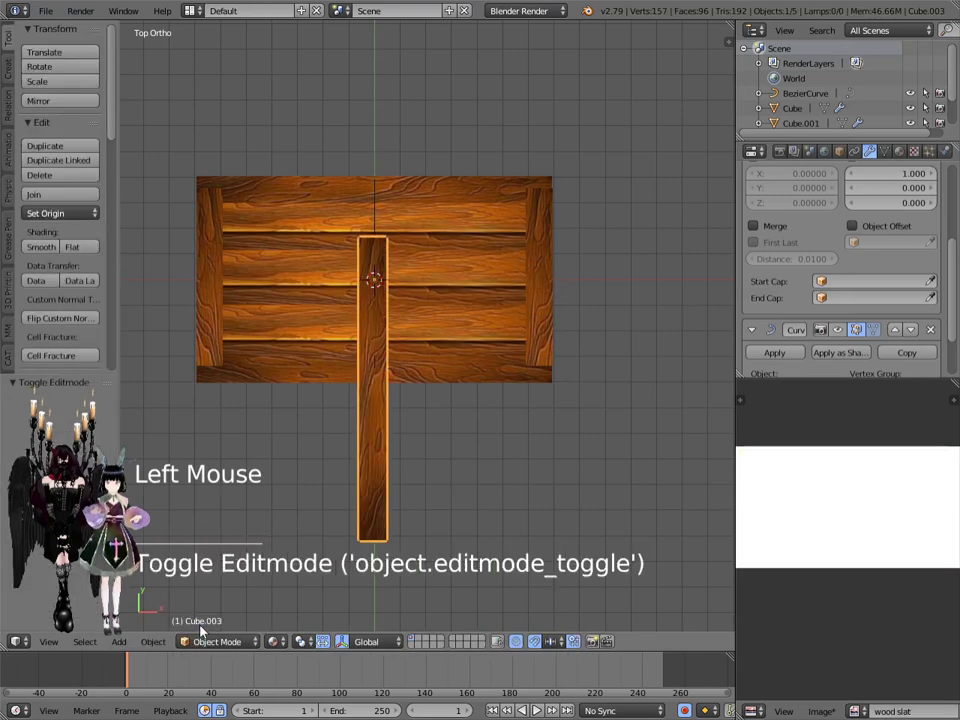
# Step: Set the Curve modifier's deformation axis to Z so the slats bend along the arch
pyautogui.moveTo(557, 525); pyautogui.dragTo(392, 367, button='middle')
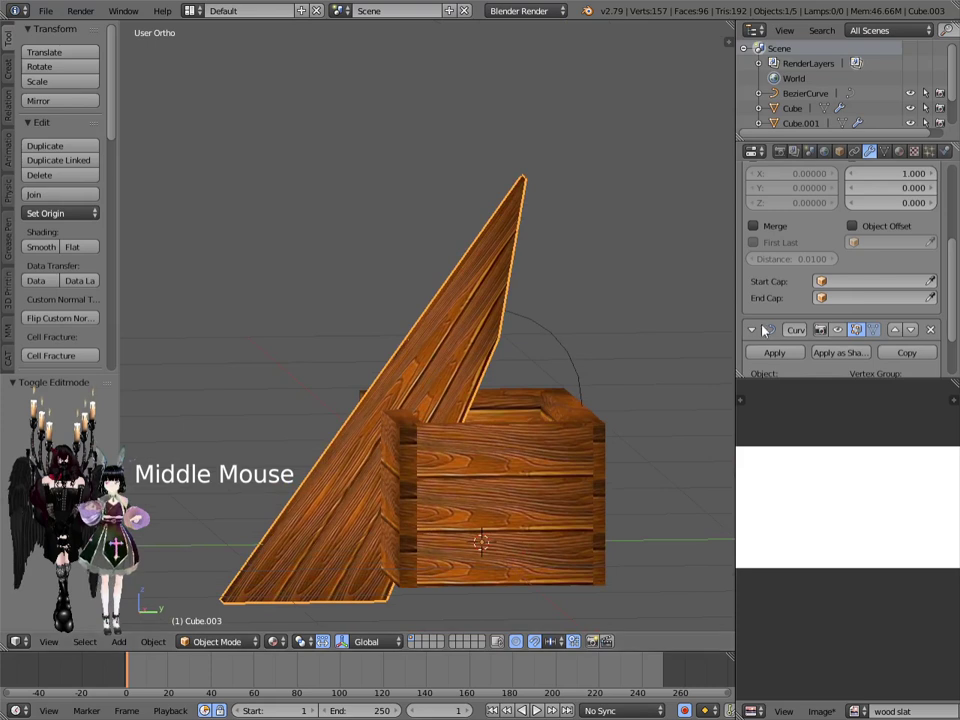
pyautogui.scroll(-5, 766, 344)
pyautogui.scroll(-3, 766, 344)
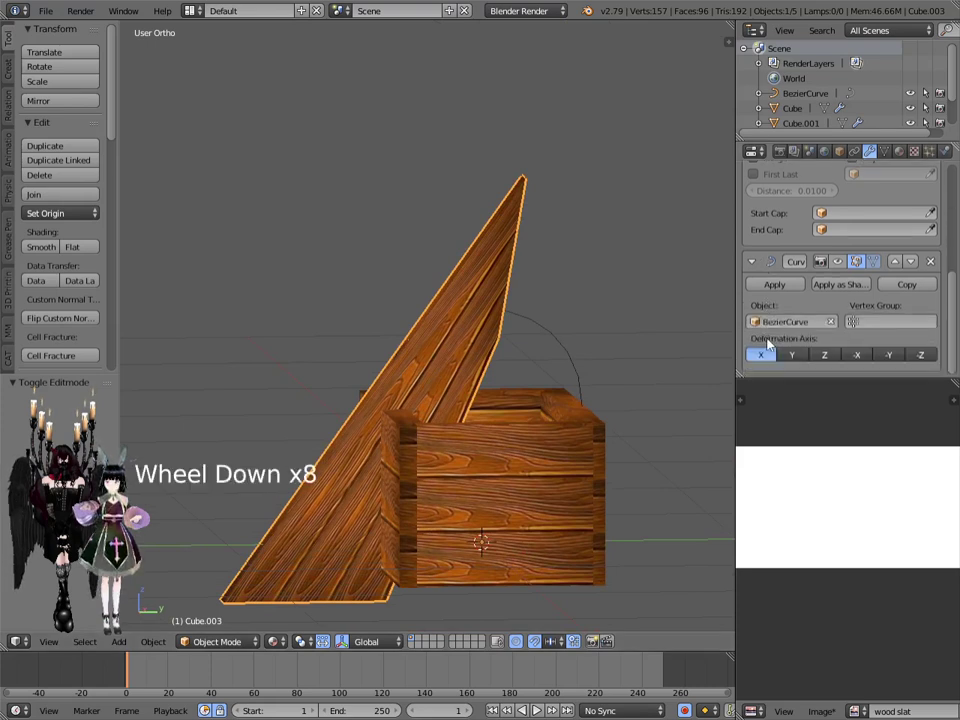
pyautogui.click(824, 356)
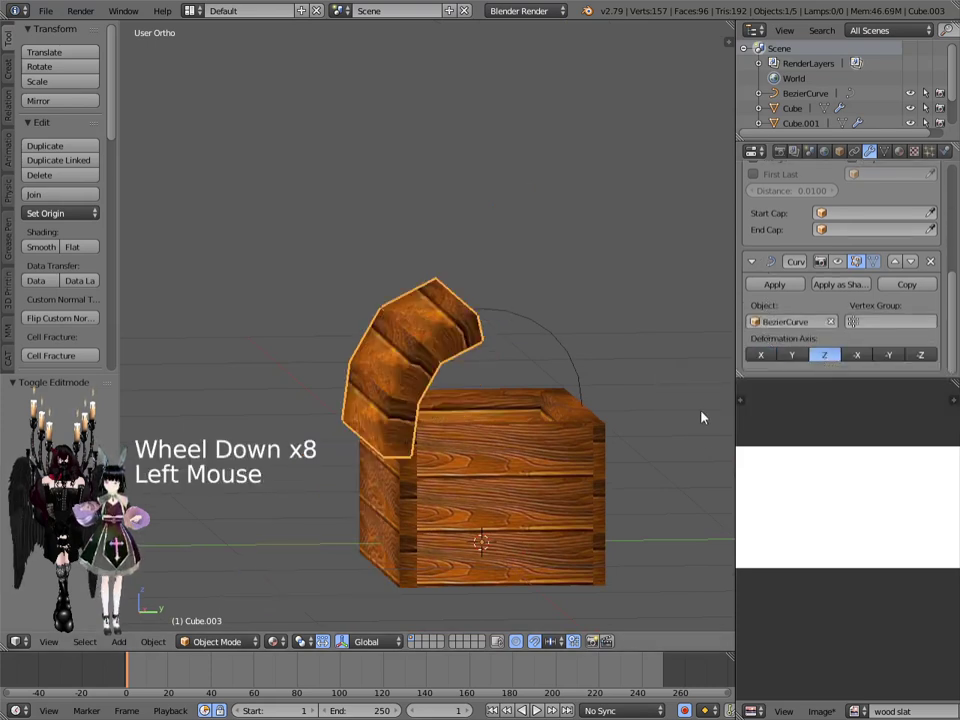
pyautogui.moveTo(704, 439); pyautogui.dragTo(350, 444, button='middle')
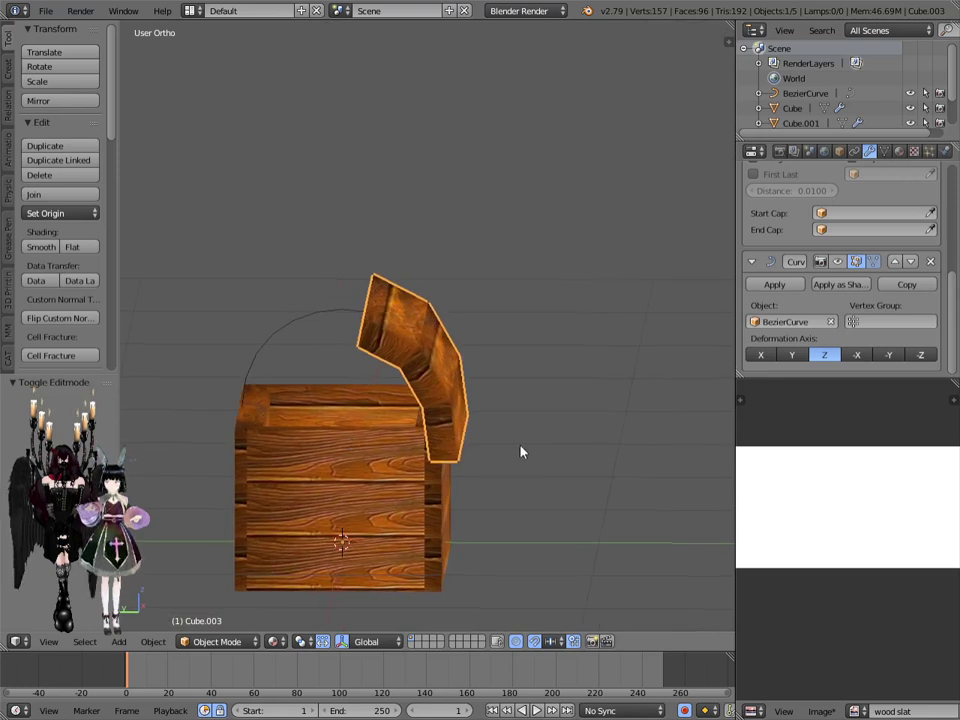
# Step: Move the bent panel slightly upward along the global Z axis
pyautogui.press('g')
pyautogui.press('z')
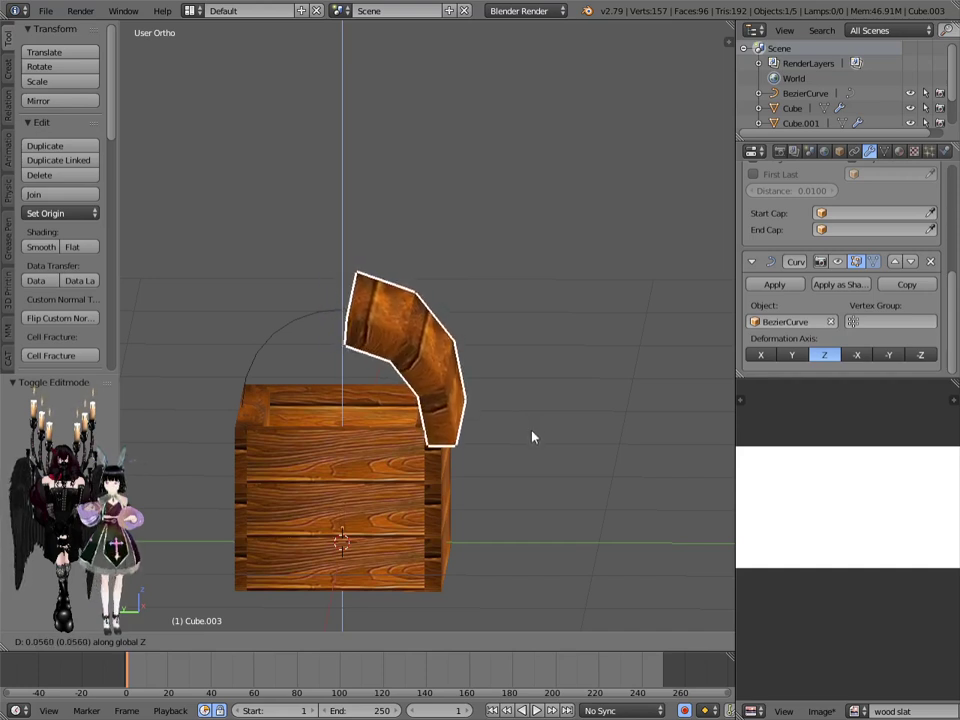
pyautogui.click(529, 433)
# Step: Change the panel's Array modifier fit type from Fit Curve to Fixed Count
pyautogui.middleClick(333, 459)
pyautogui.moveTo(333, 459); pyautogui.dragTo(669, 447, button='middle')
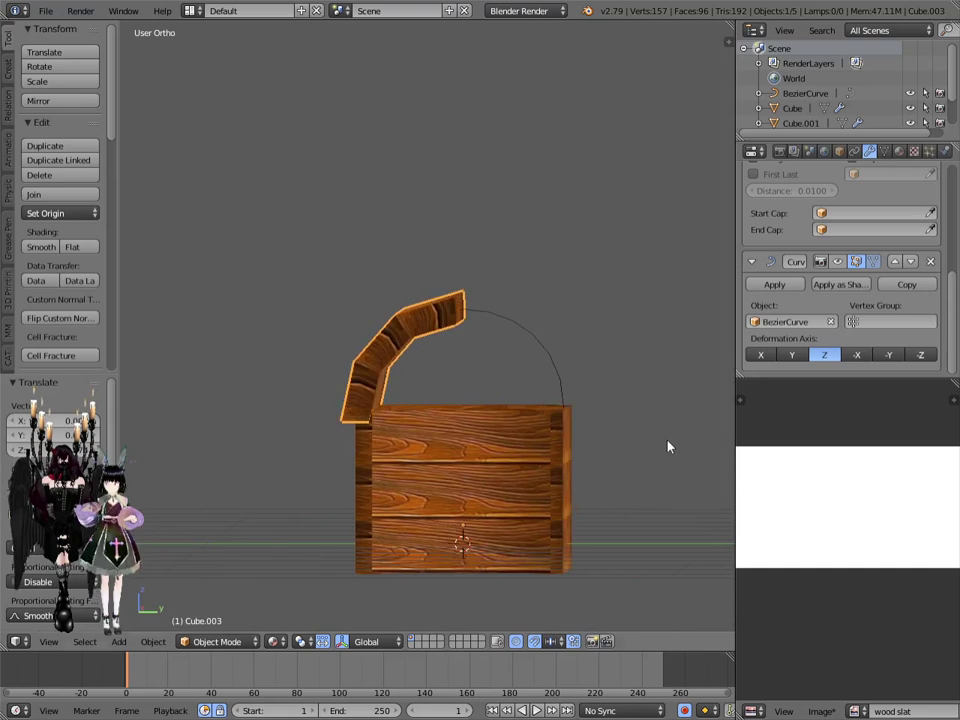
pyautogui.scroll(9, 856, 317)
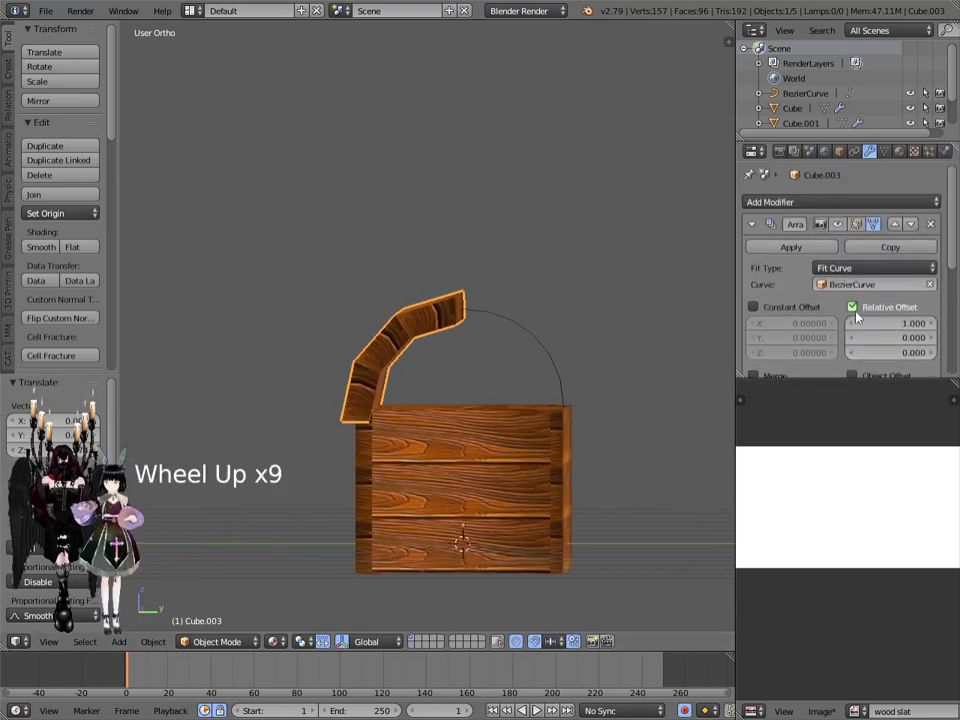
pyautogui.click(872, 268)
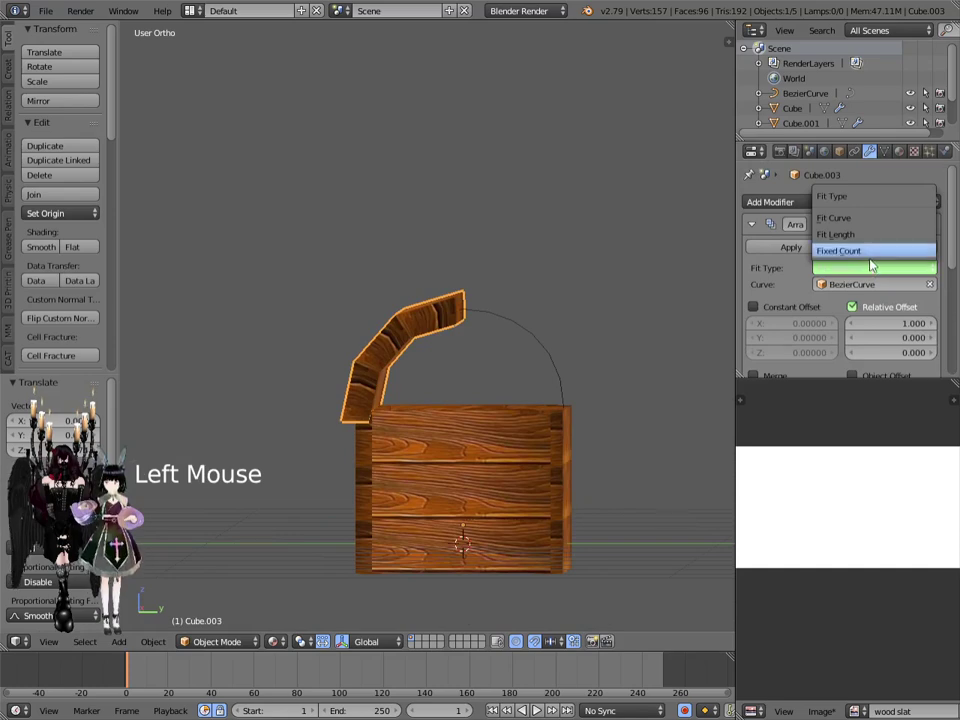
pyautogui.click(870, 252)
pyautogui.moveTo(716, 315); pyautogui.dragTo(575, 360, button='middle')
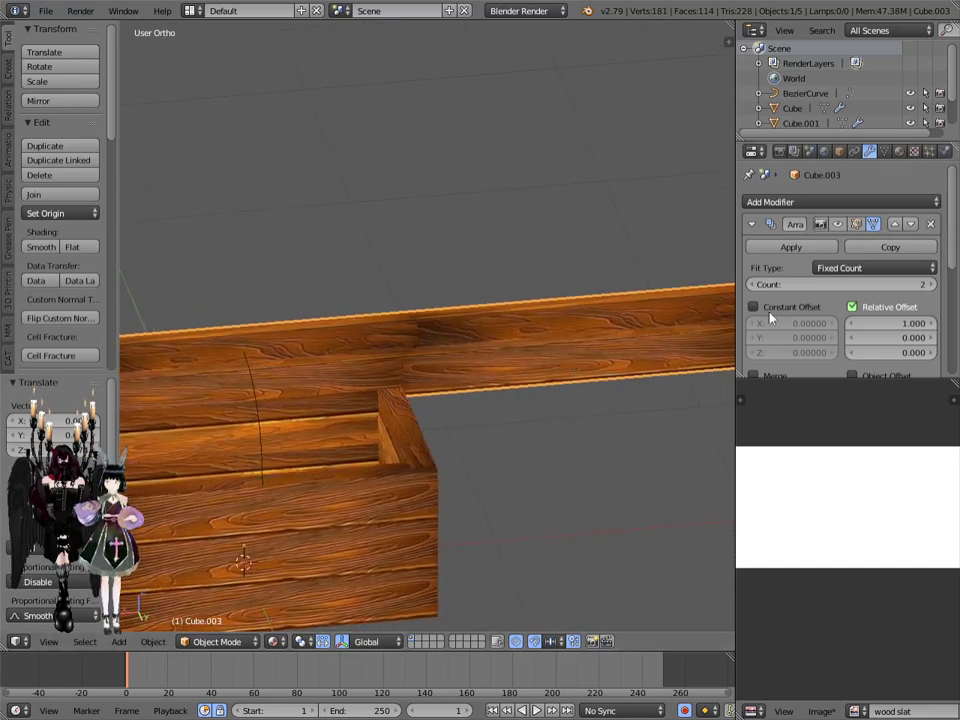
# Step: Set the Array modifier's relative offset to 0 on X and 1 on Z to continue the slats over the arch
pyautogui.scroll(-5, 771, 318)
pyautogui.scroll(5, 771, 318)
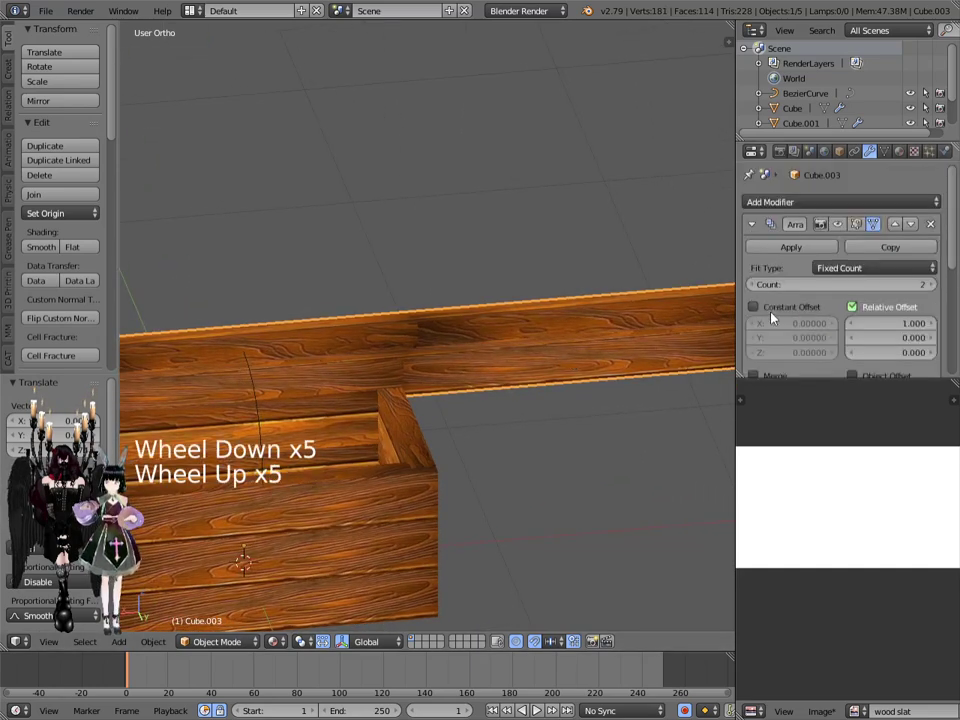
pyautogui.click(888, 323)
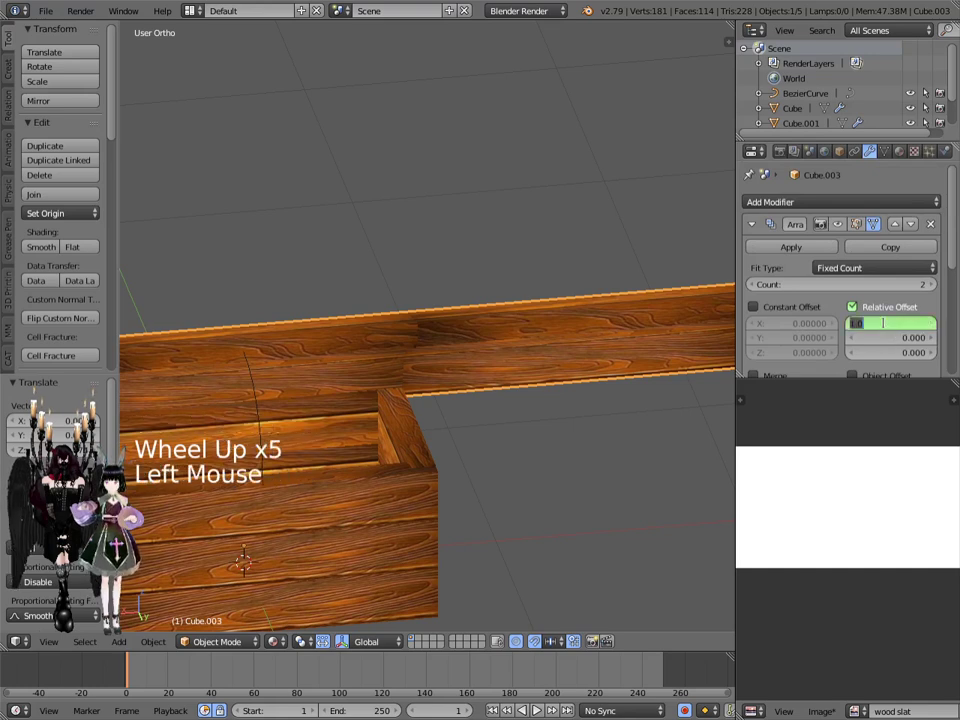
pyautogui.write('0')
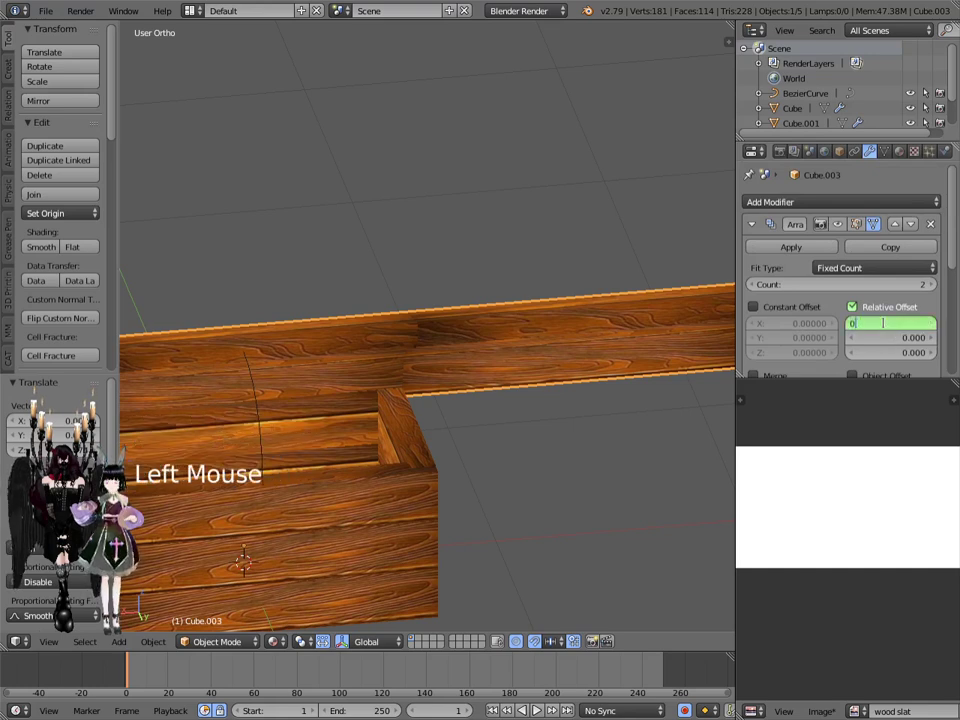
pyautogui.press('Return')
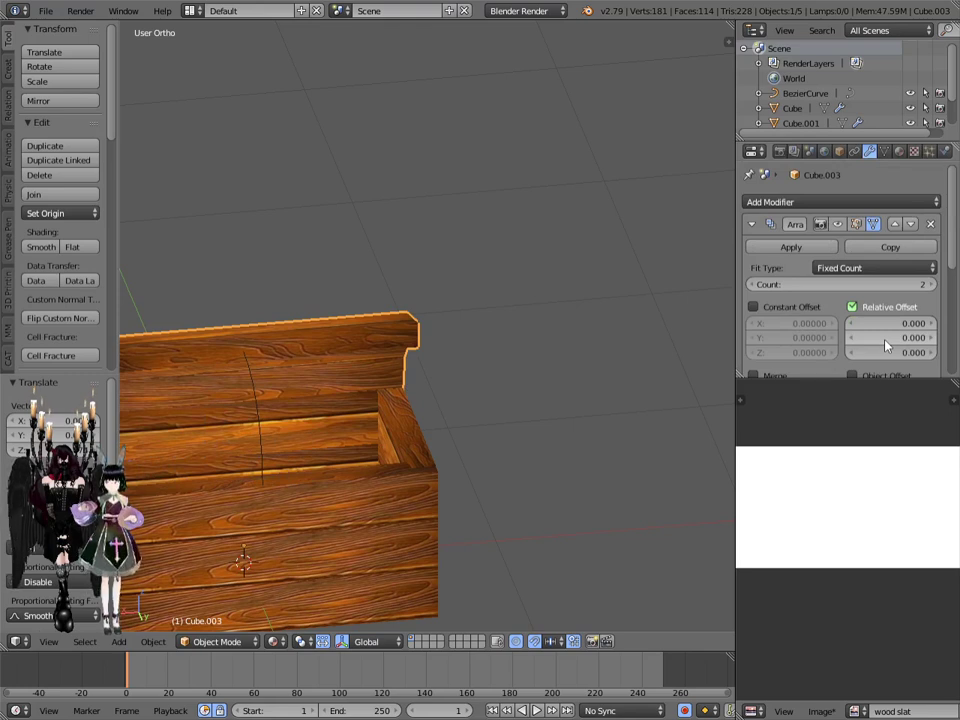
pyautogui.click(889, 352)
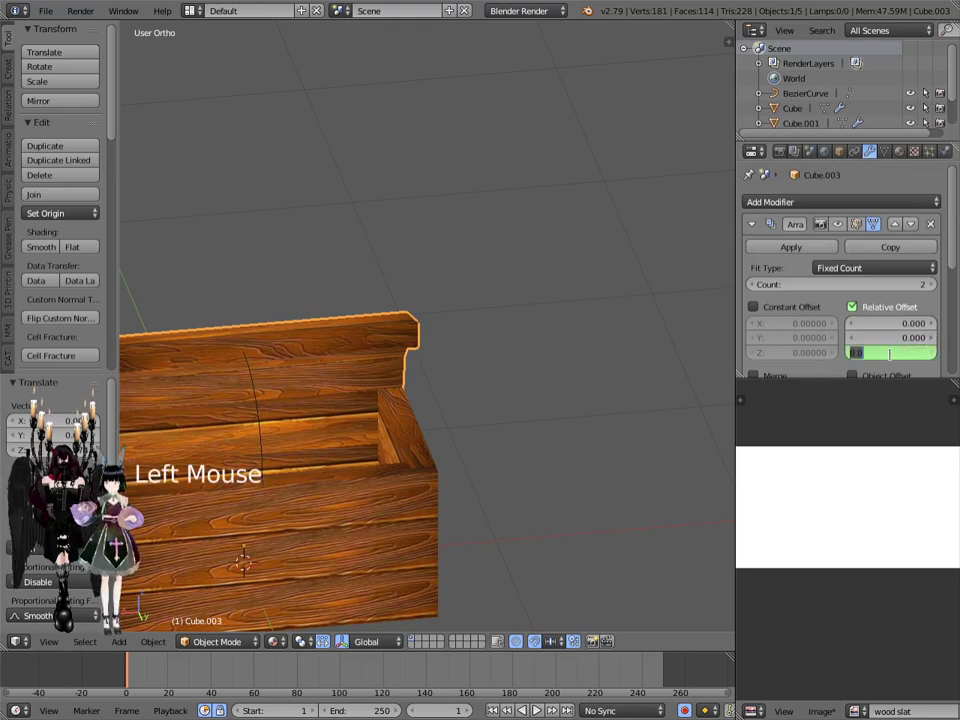
pyautogui.press('Return')
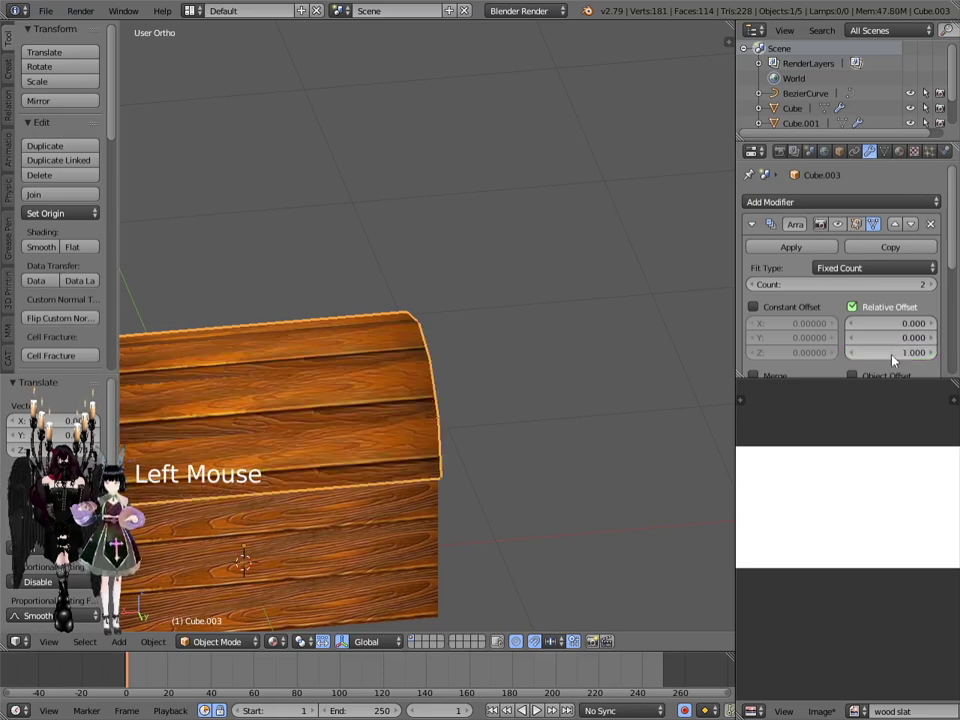
# Step: Show layer 2 alongside layer 1 and examine how the arched lid sits on the crate from its end
pyautogui.moveTo(540, 412); pyautogui.dragTo(602, 388, button='middle')
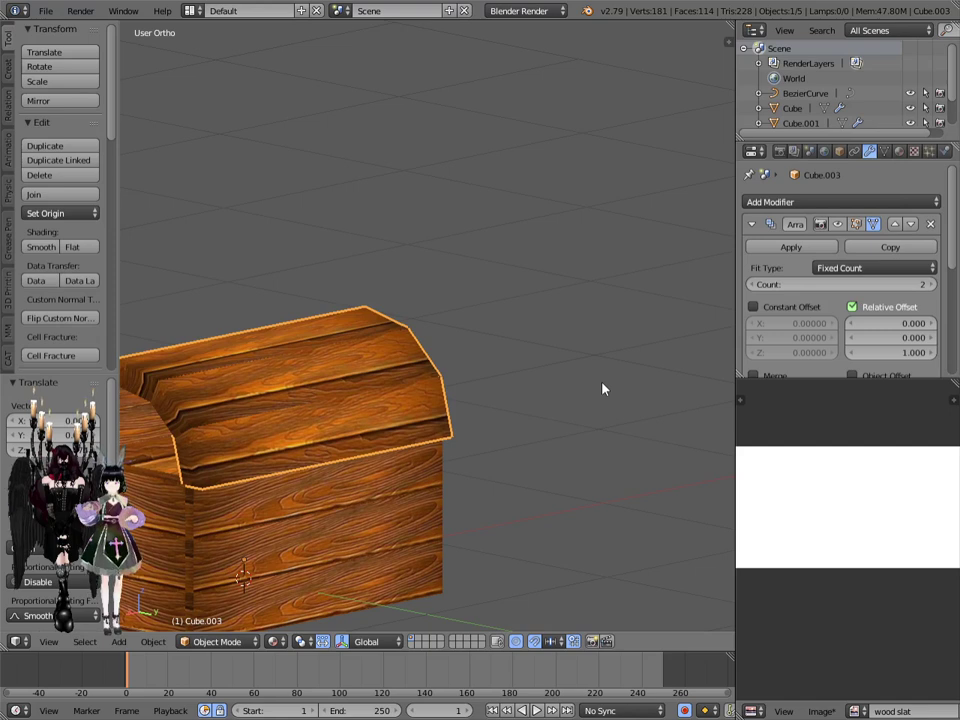
pyautogui.hotkey('shift', '2')
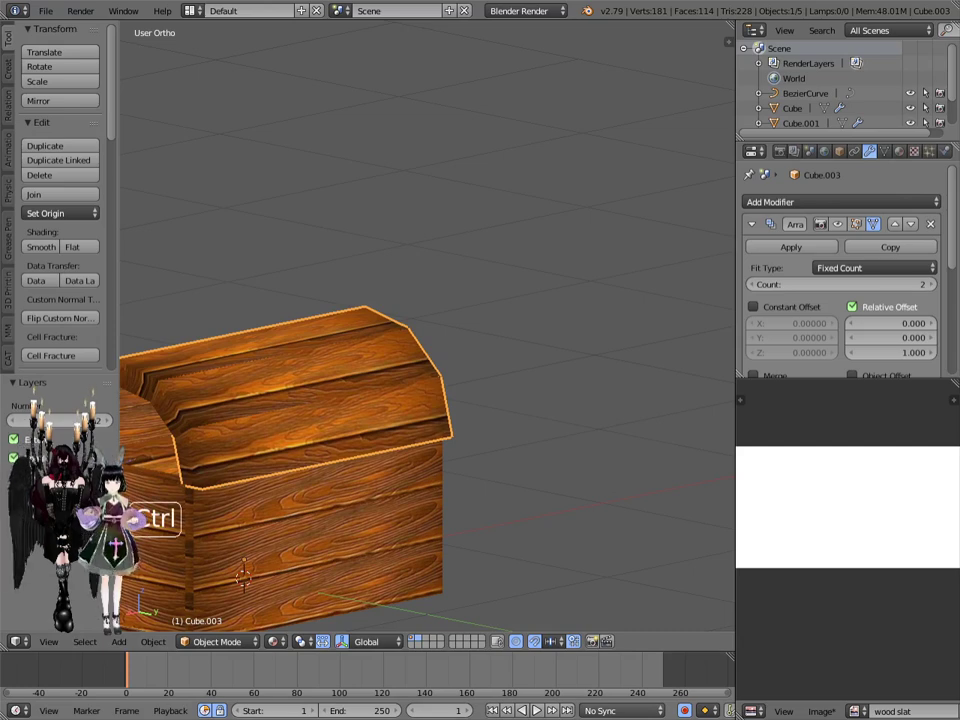
pyautogui.hotkey('ctrl', '9')
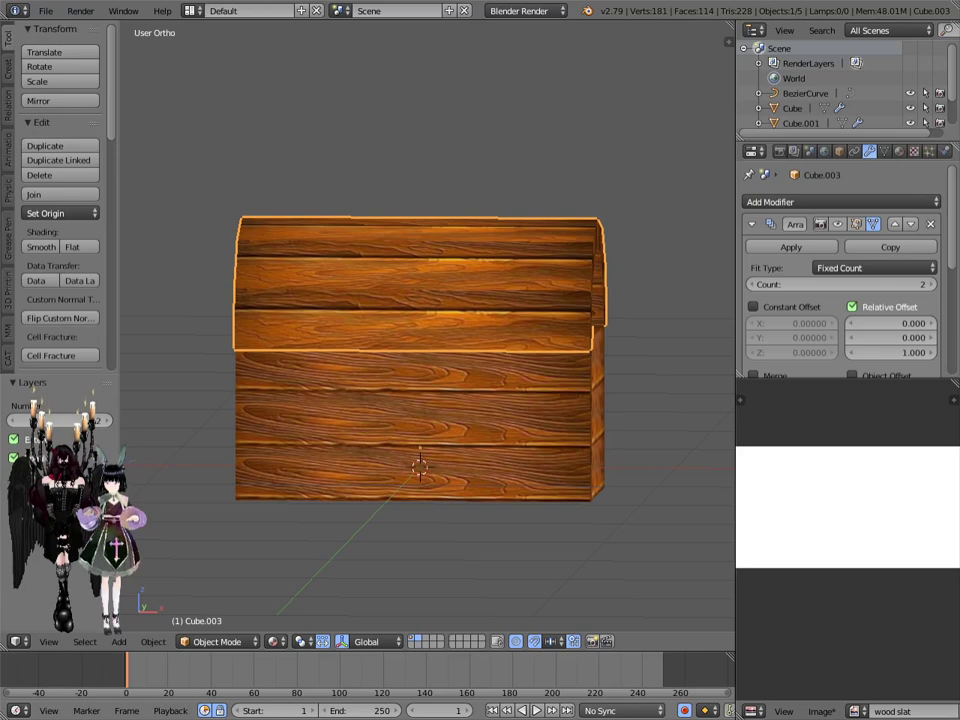
pyautogui.middleClick(622, 447)
pyautogui.moveTo(622, 447); pyautogui.dragTo(463, 441, button='middle')
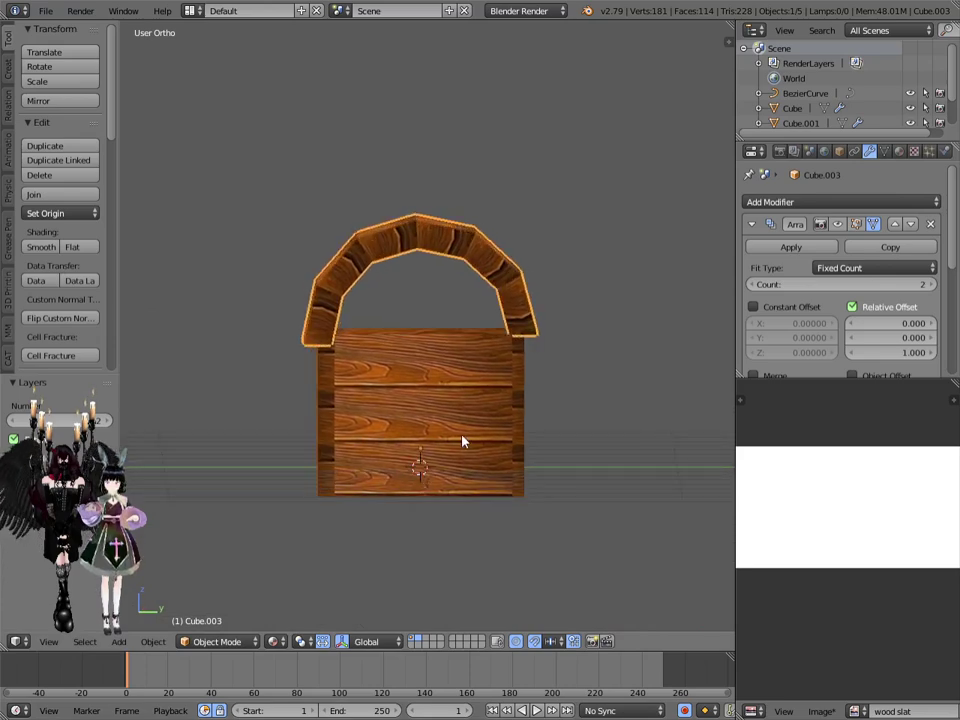
pyautogui.scroll(3, 317, 334)
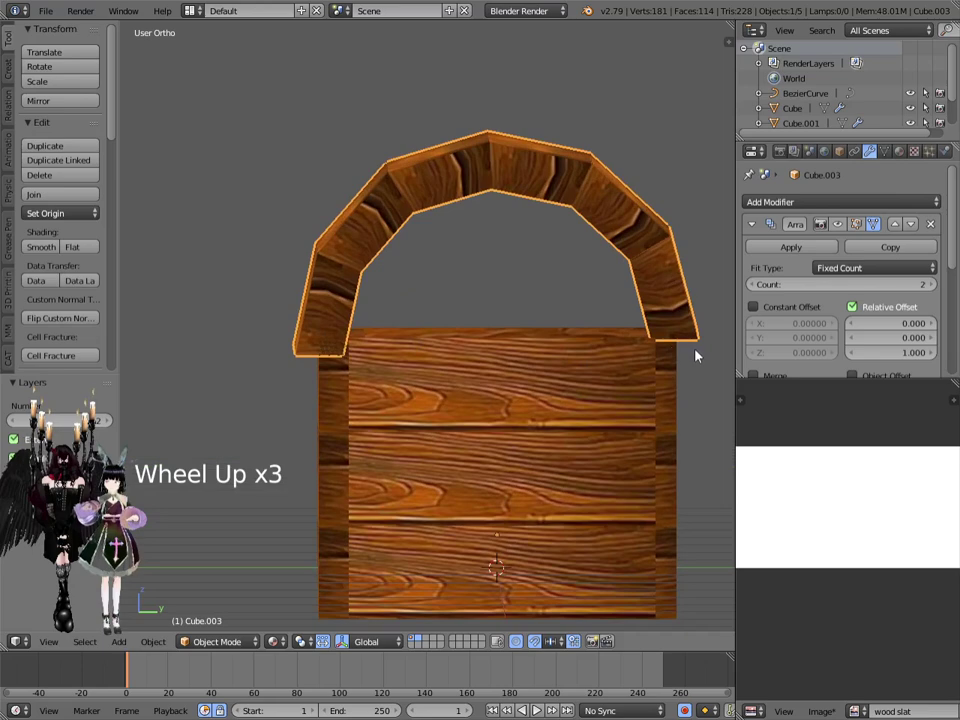
pyautogui.moveTo(594, 394)
pyautogui.mouseDown(button='middle')
pyautogui.moveTo(531, 405)
pyautogui.moveTo(482, 452)
pyautogui.moveTo(617, 412)
pyautogui.moveTo(617, 369)
pyautogui.moveTo(599, 424)
pyautogui.moveTo(610, 389)
pyautogui.mouseUp(button='middle')
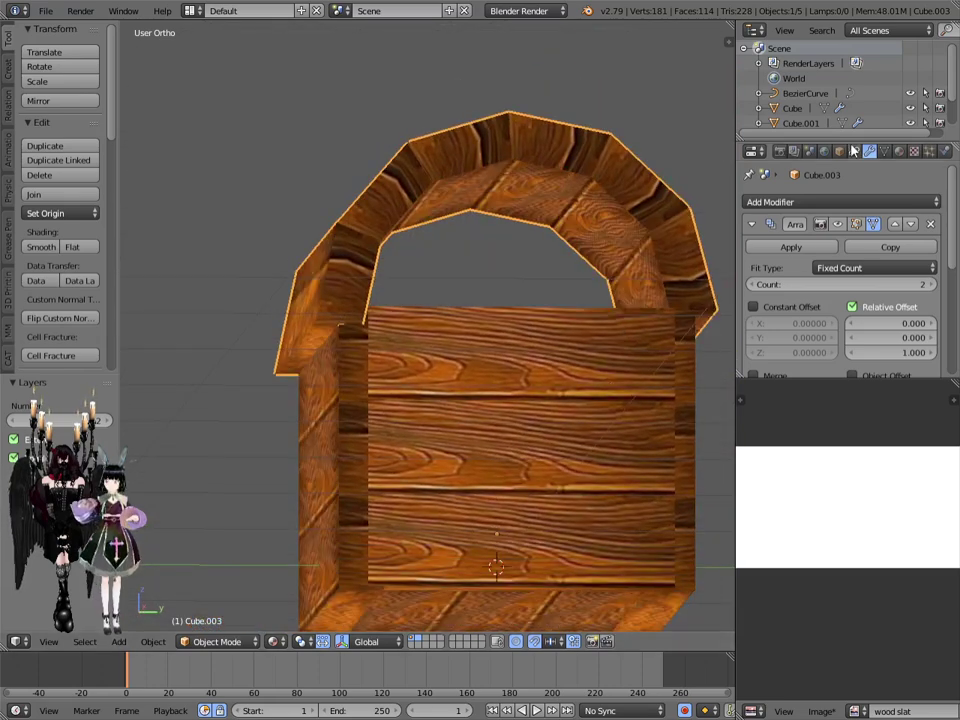
# Step: Enlarge the Outliner, clear the selection, and open BezierCurve in Edit Mode
pyautogui.moveTo(850, 146); pyautogui.dragTo(851, 257)
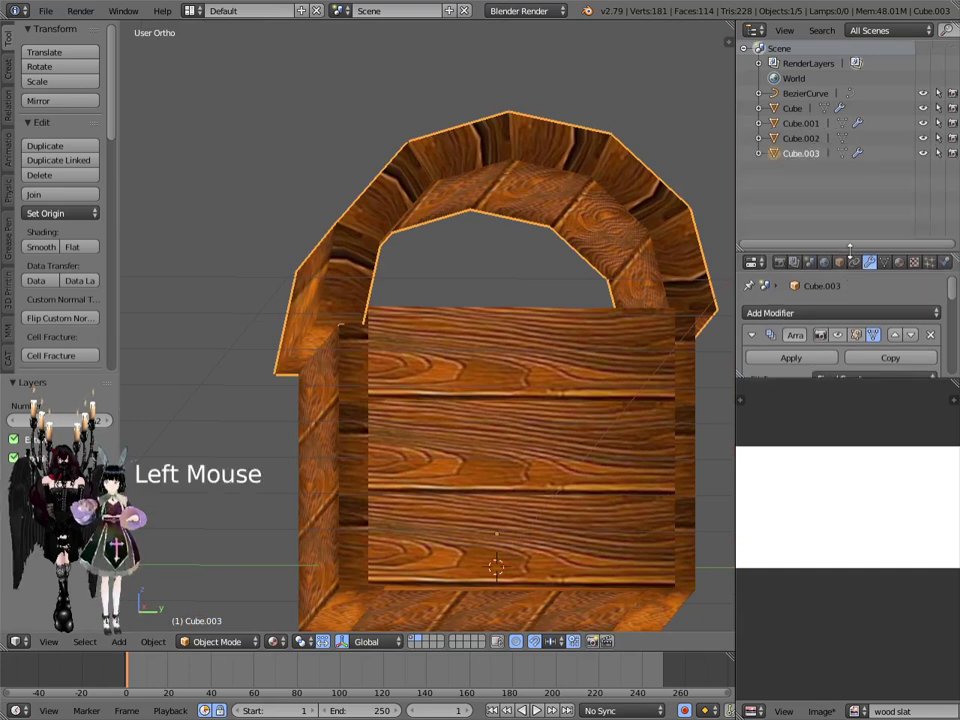
pyautogui.click(798, 155)
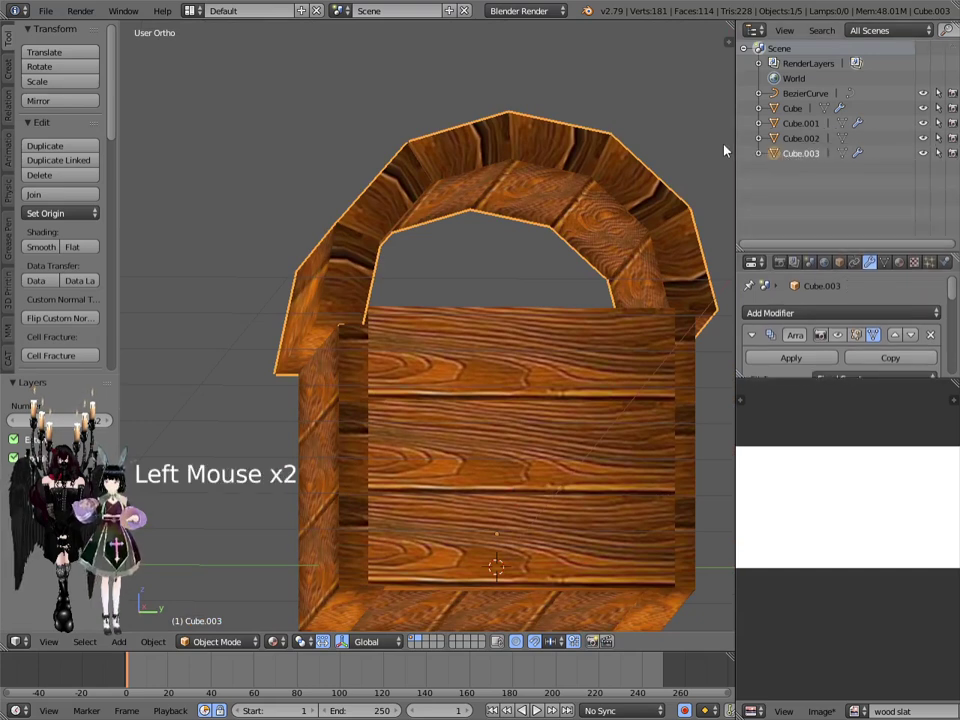
pyautogui.press('a')
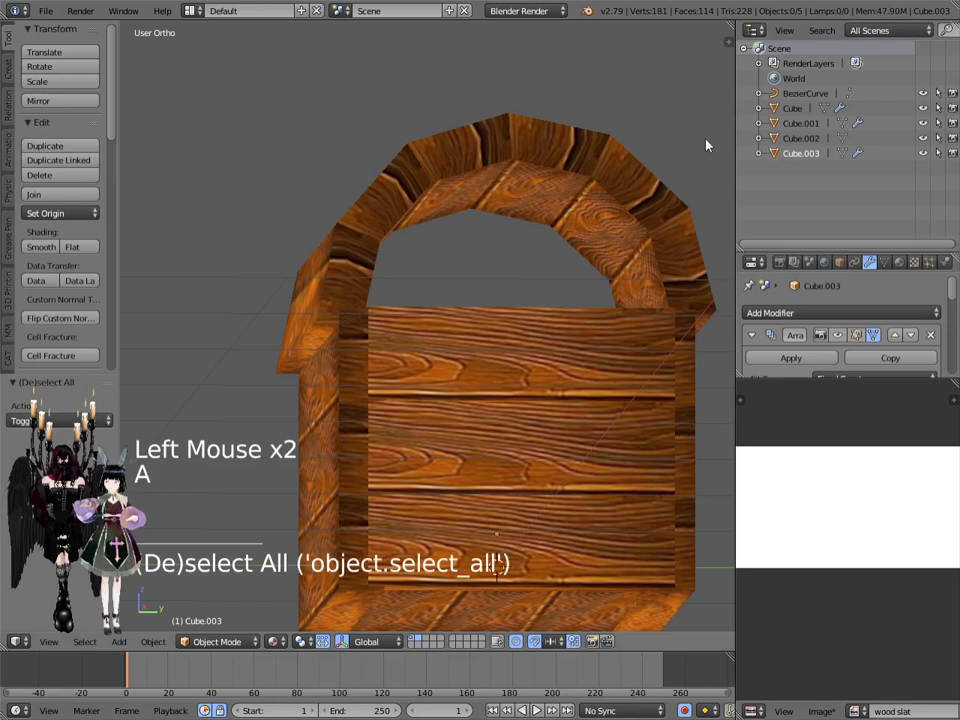
pyautogui.click(822, 101)
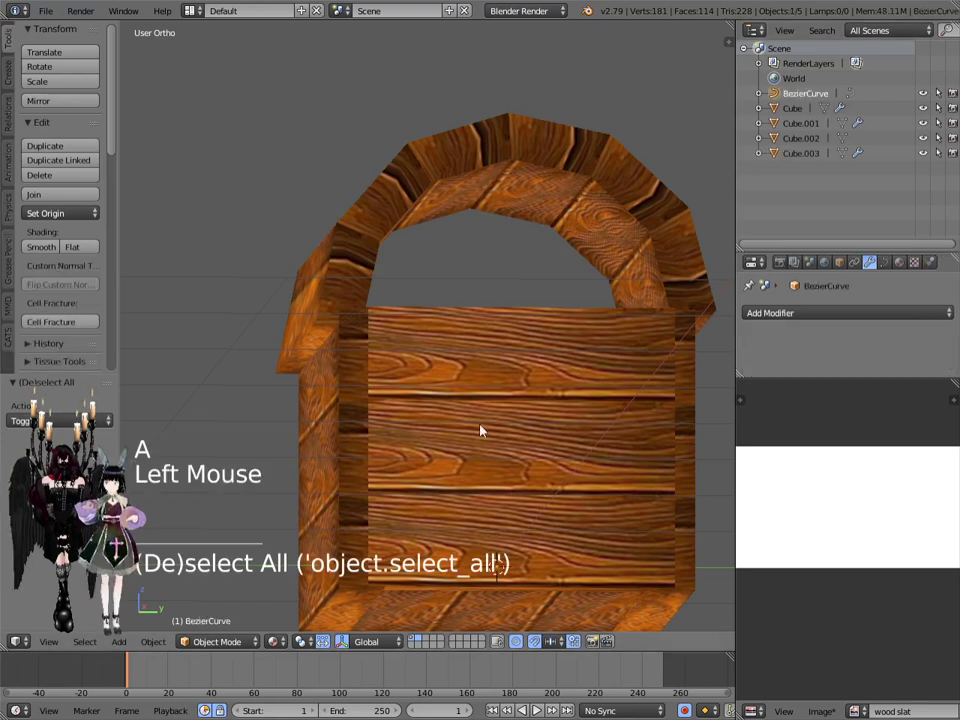
pyautogui.click(205, 645)
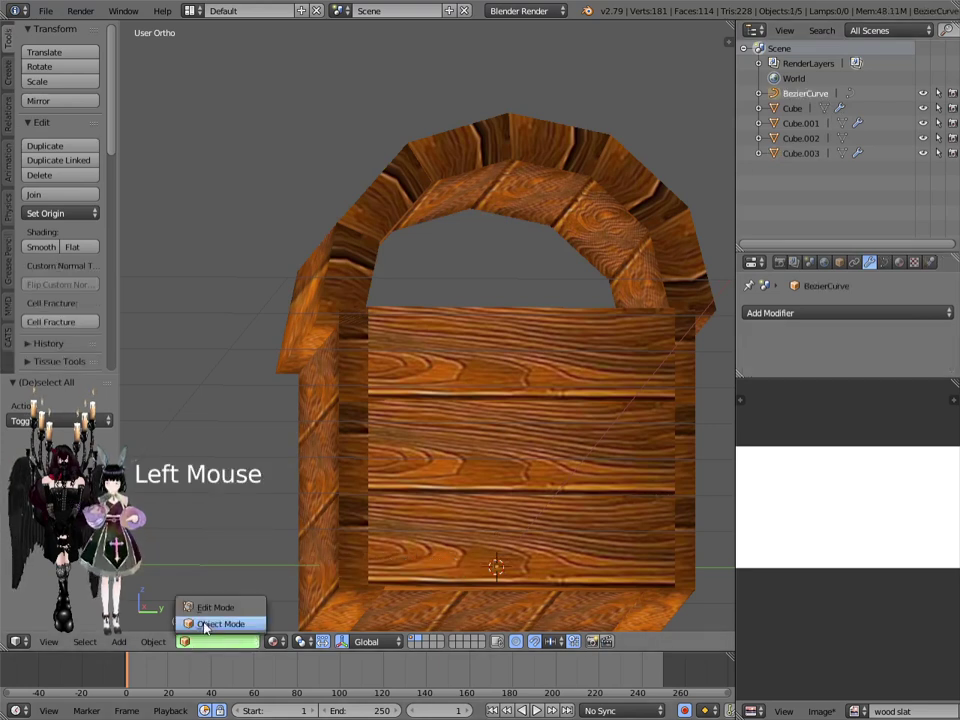
pyautogui.click(208, 612)
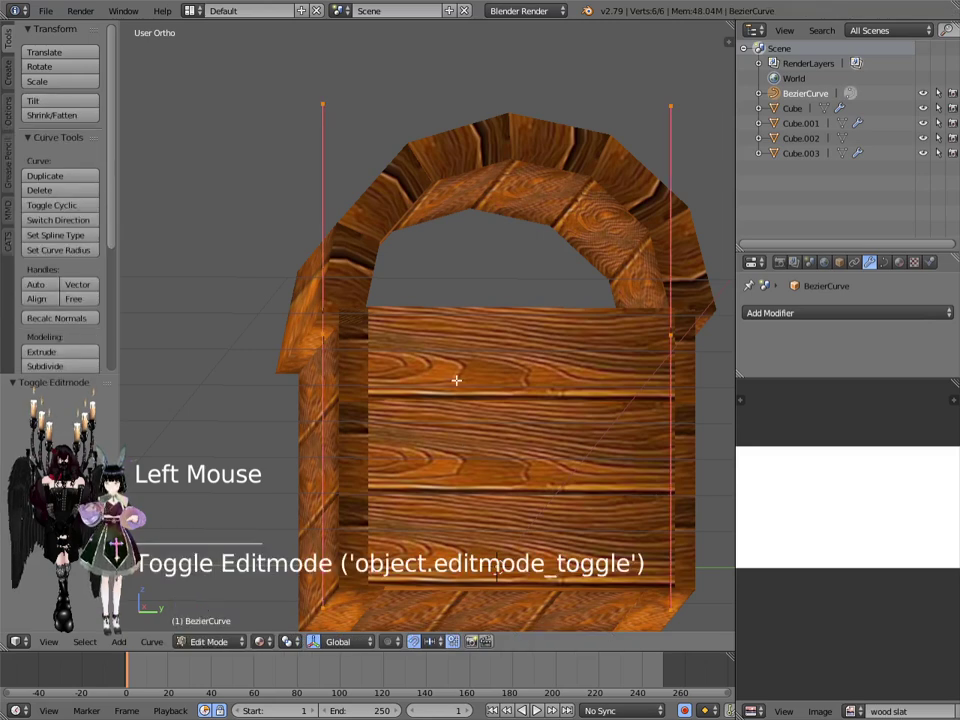
# Step: Scale all of the curve's control points along Y to about 0.88 to narrow the arch to the crate's width
pyautogui.scroll(-2, 456, 379)
pyautogui.moveTo(590, 409); pyautogui.dragTo(587, 418, button='middle')
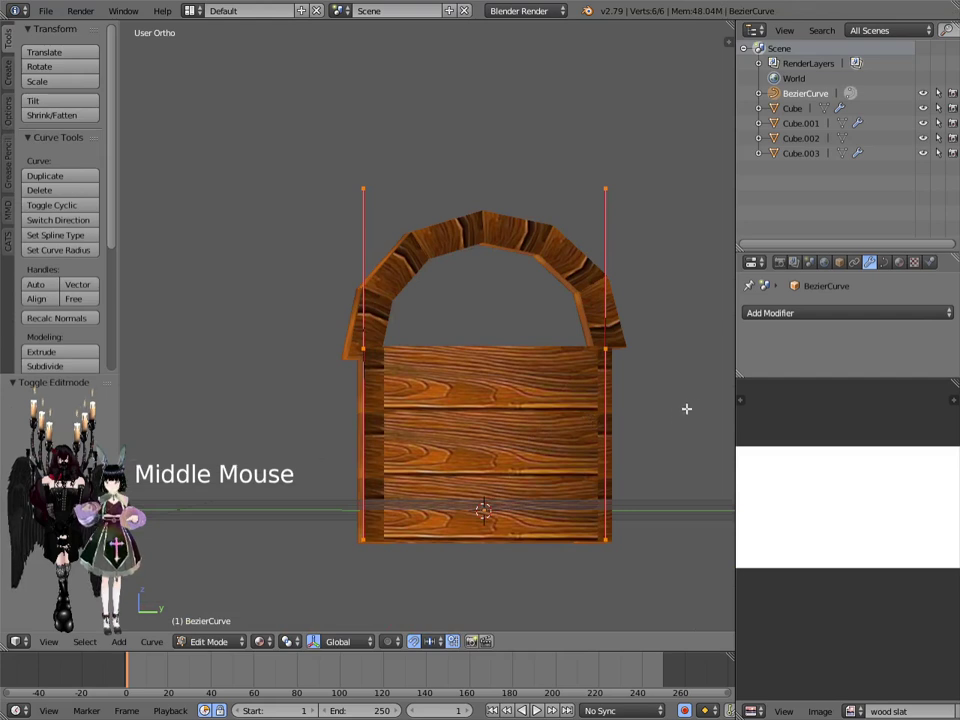
pyautogui.press('s')
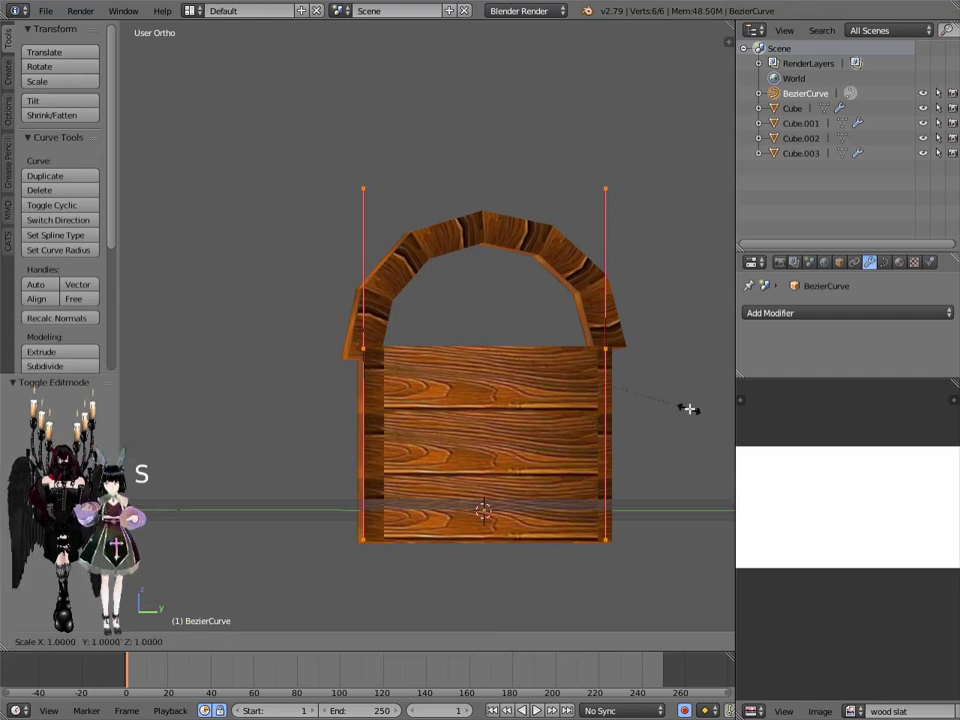
pyautogui.press('x')
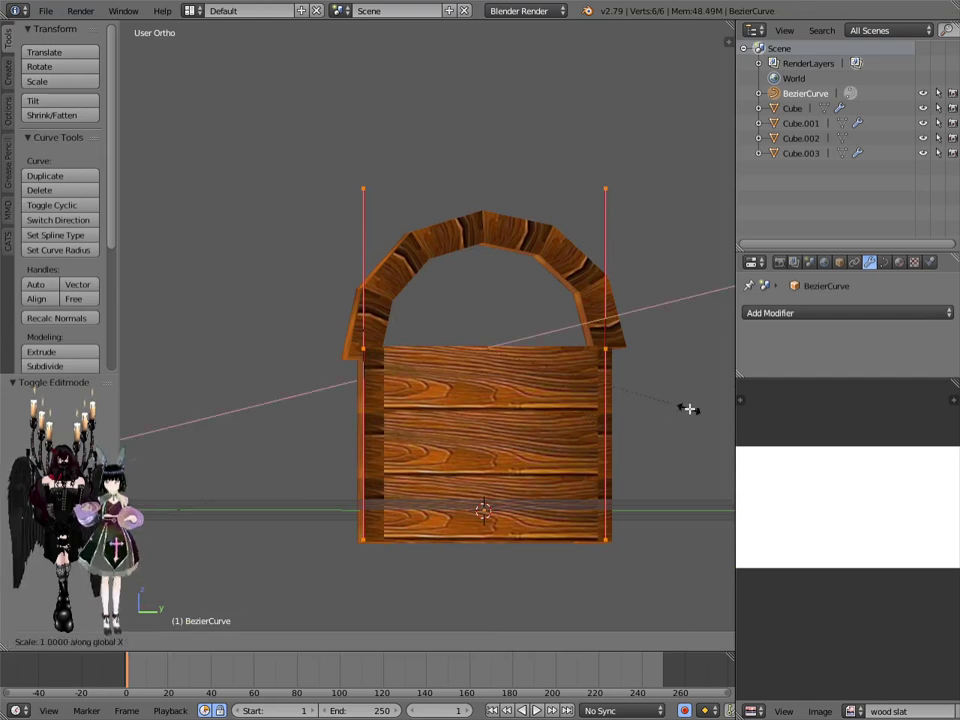
pyautogui.press('y')
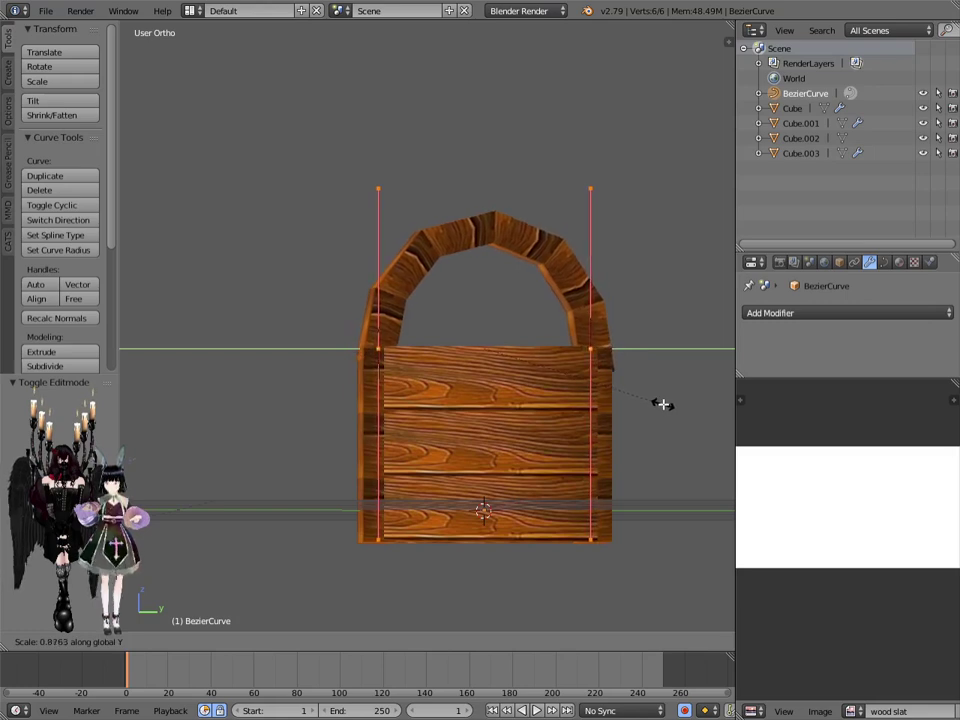
pyautogui.click(662, 404)
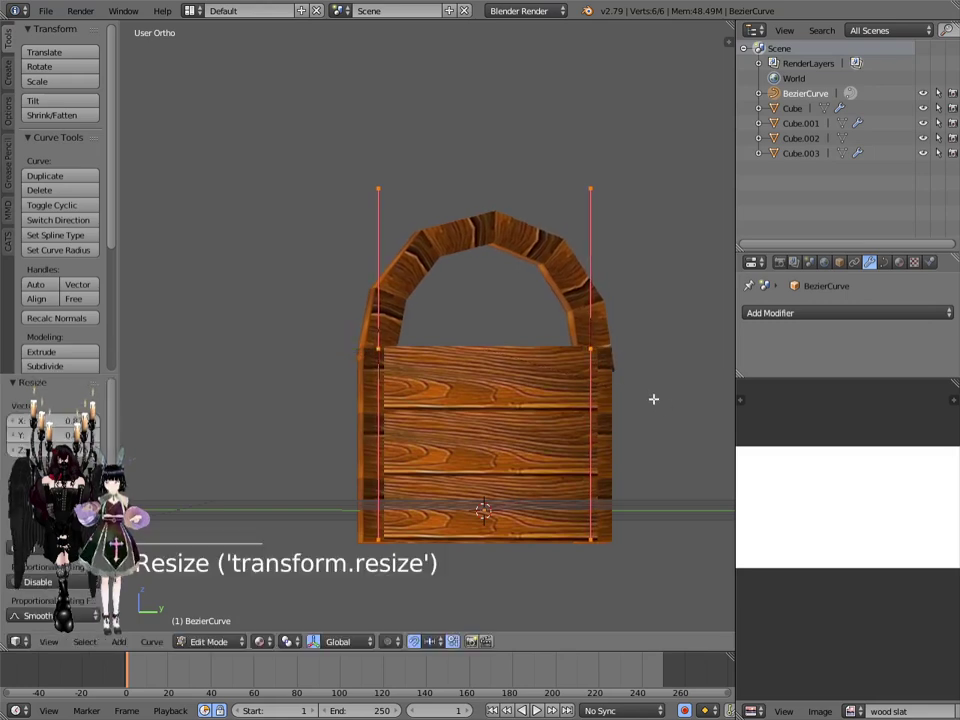
# Step: Raise the curve's control point at the positive-Y end by about 0.07 along Z
pyautogui.rightClick(590, 351)
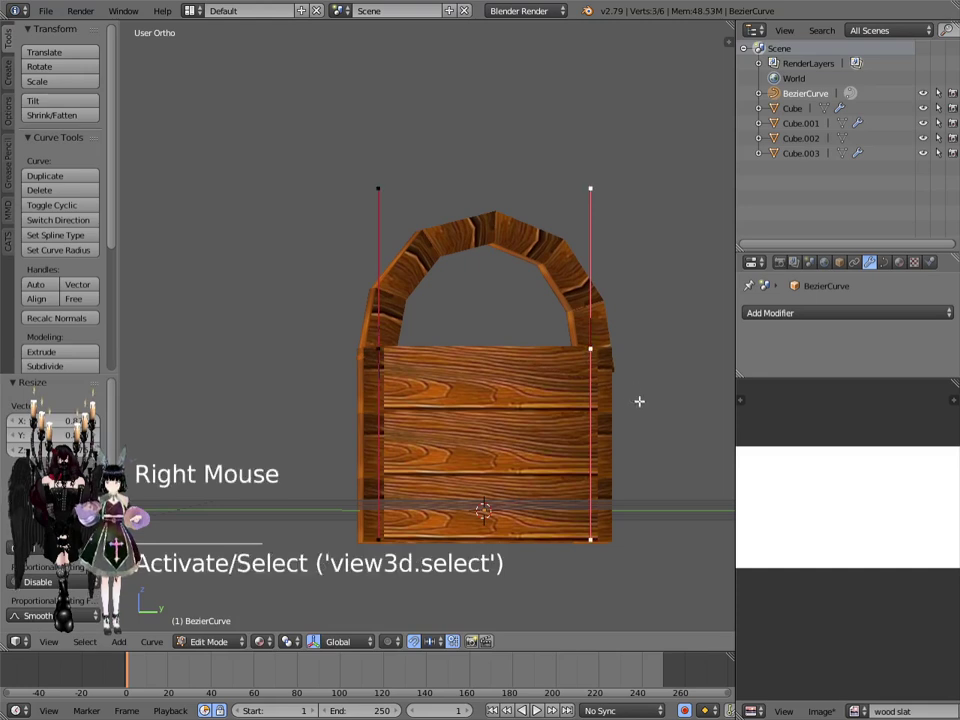
pyautogui.press('g')
pyautogui.press('z')
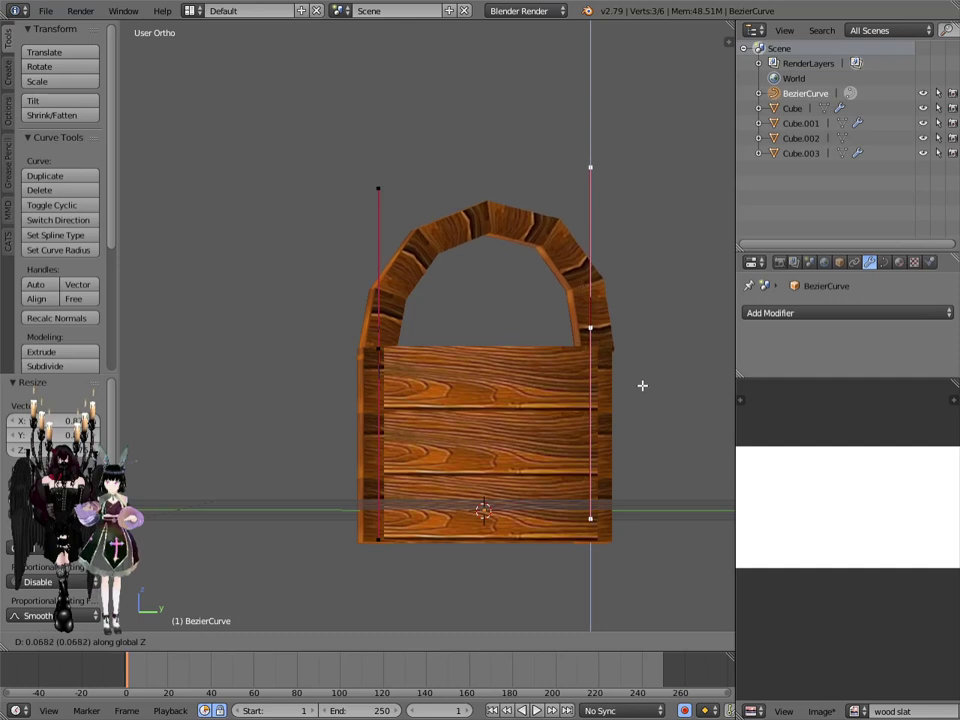
pyautogui.click(638, 385)
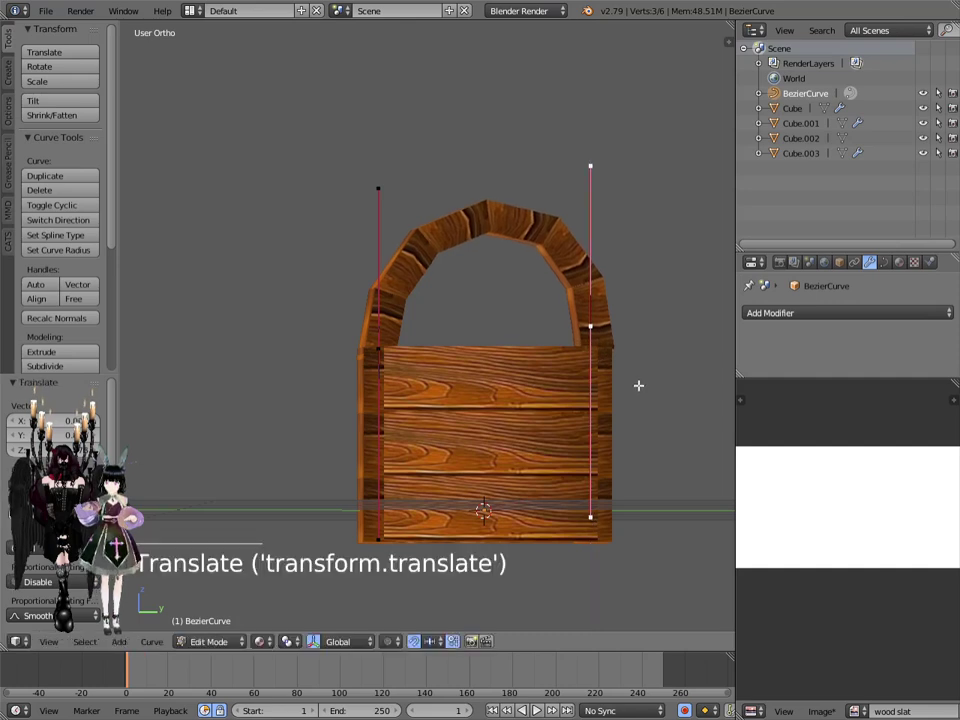
# Step: Shift the same control point about 0.01 inward along Y and raise it slightly further along Z
pyautogui.press('g')
pyautogui.press('y')
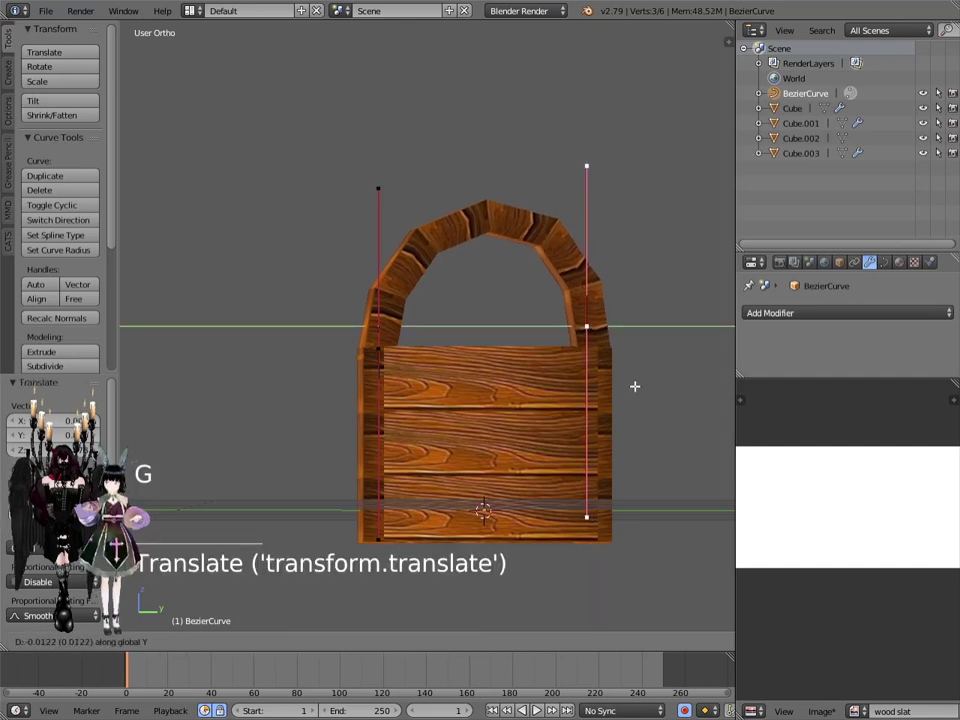
pyautogui.click(634, 382)
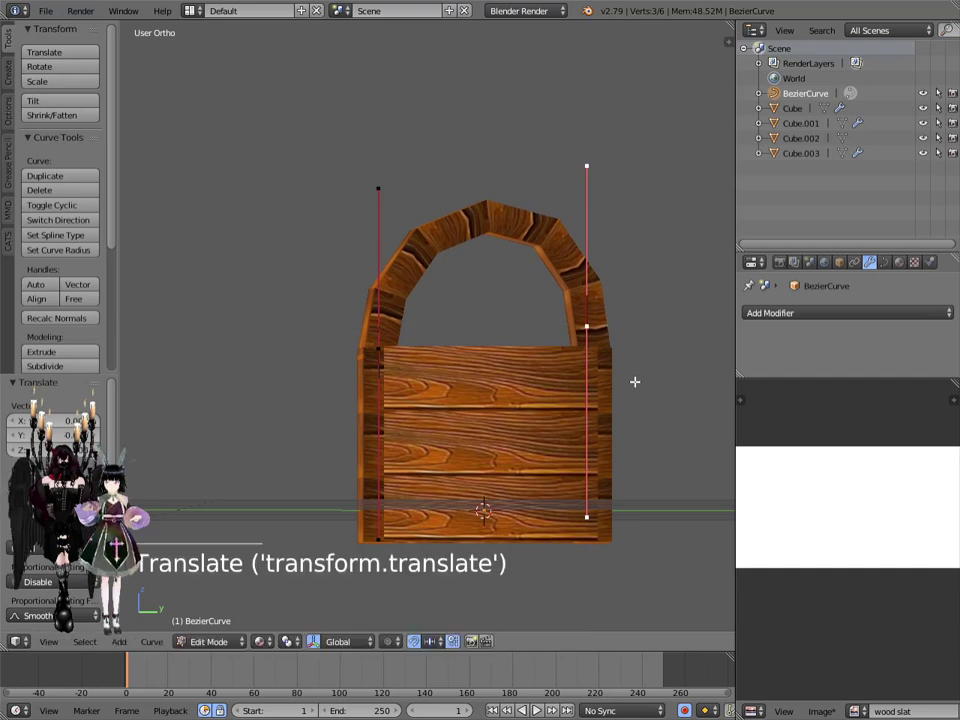
pyautogui.press('g')
pyautogui.press('z')
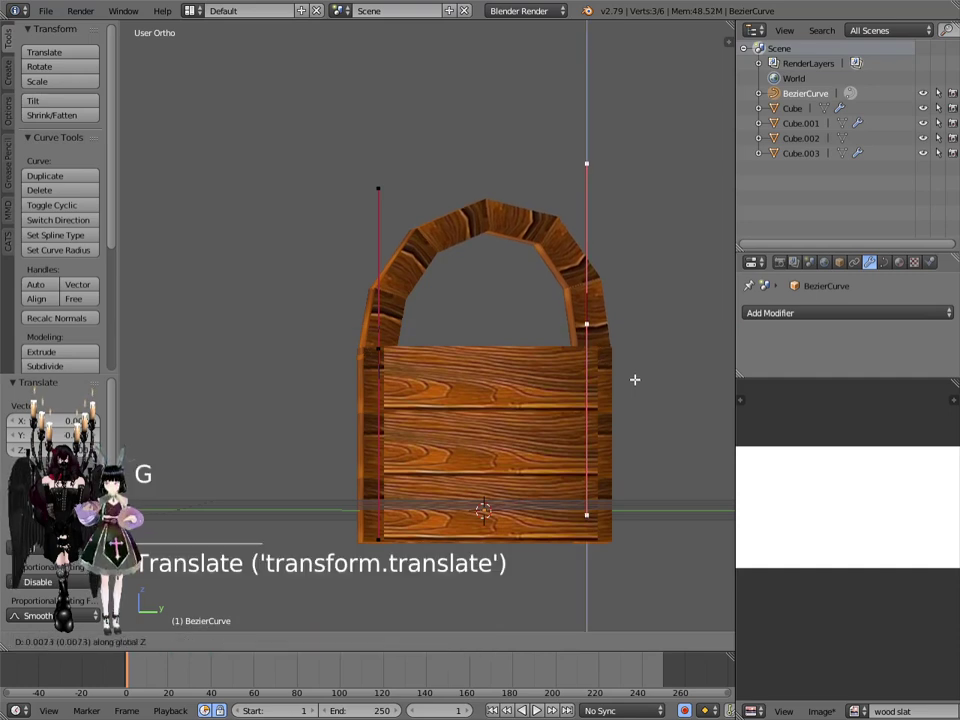
pyautogui.click(634, 377)
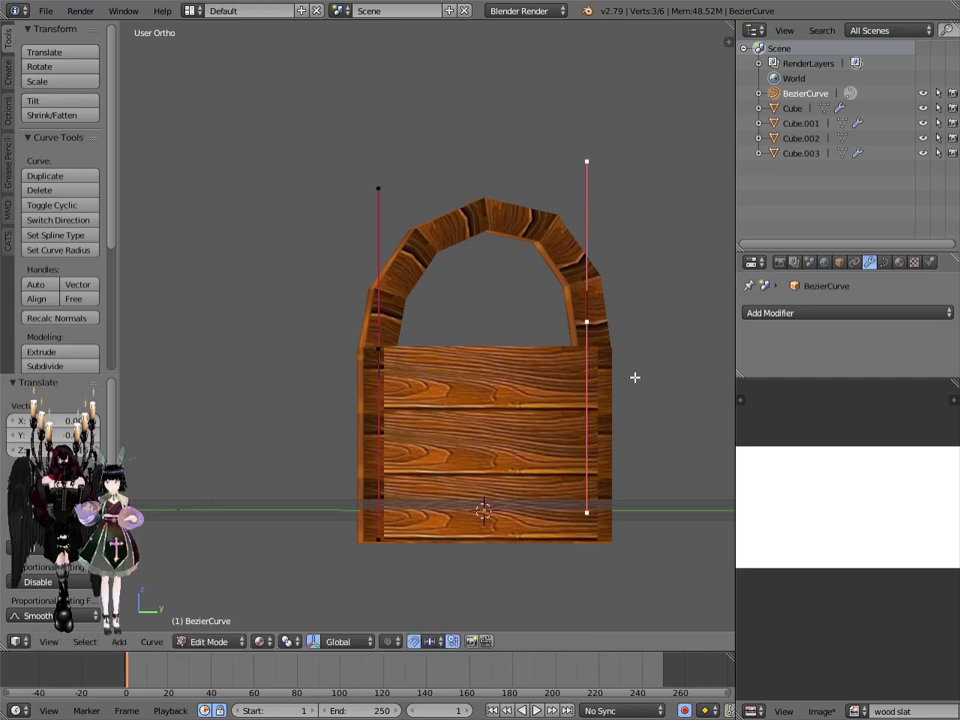
# Step: Rotate the curve's control point at the positive-Y end by about 3.9° around X
pyautogui.moveTo(634, 377)
pyautogui.mouseDown(button='middle')
pyautogui.moveTo(610, 388)
pyautogui.moveTo(629, 381)
pyautogui.mouseUp(button='middle')
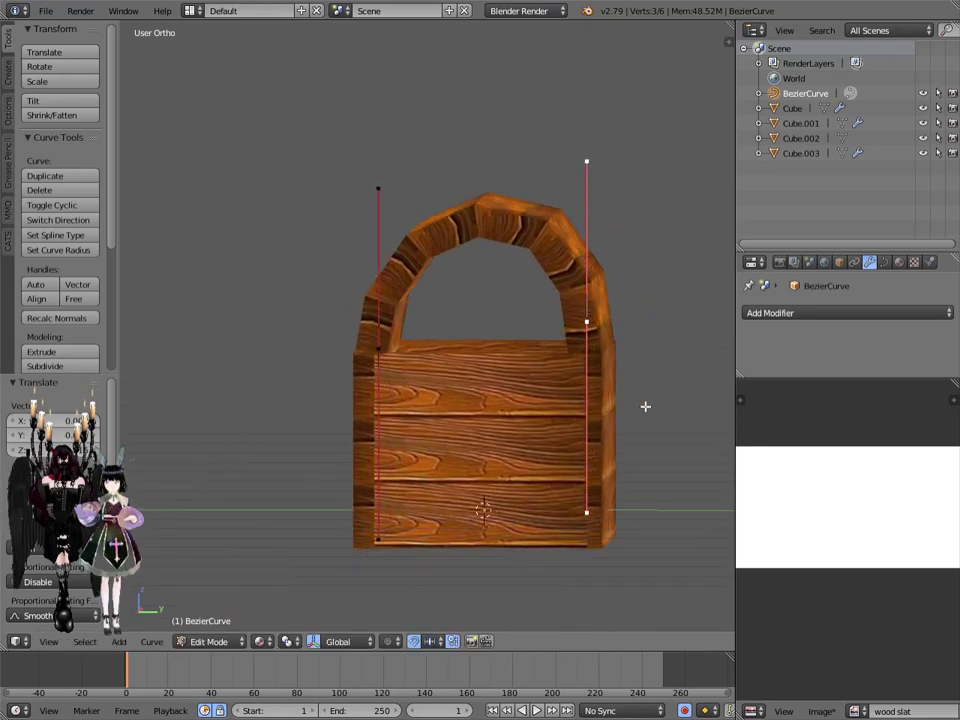
pyautogui.press('r')
pyautogui.press('x')
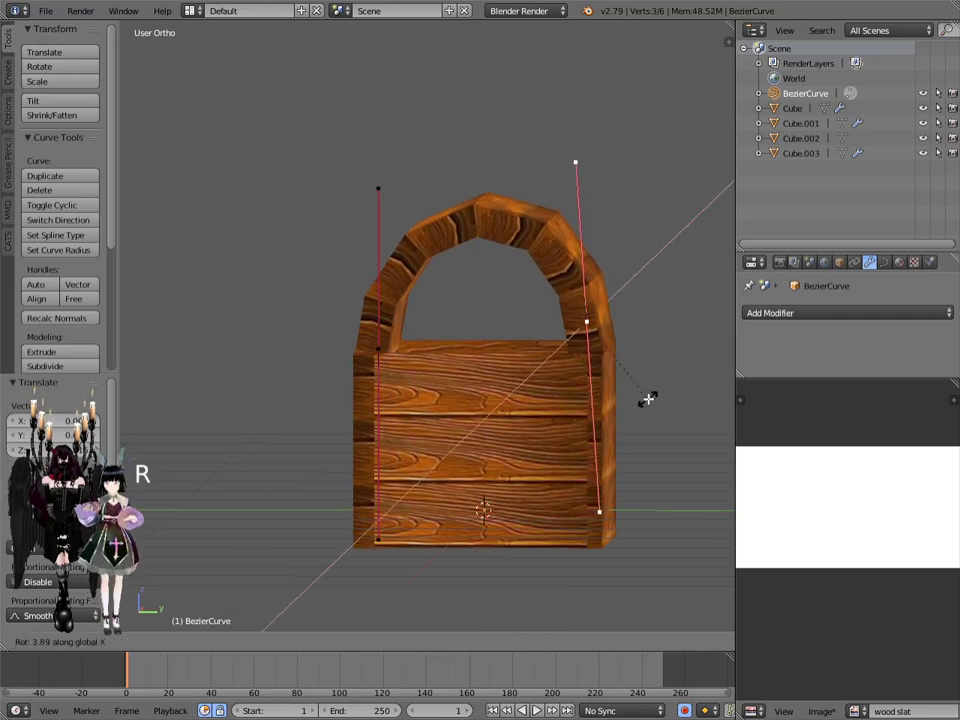
pyautogui.click(648, 399)
pyautogui.moveTo(563, 443)
pyautogui.mouseDown(button='middle')
pyautogui.moveTo(572, 417)
pyautogui.moveTo(566, 441)
pyautogui.mouseUp(button='middle')
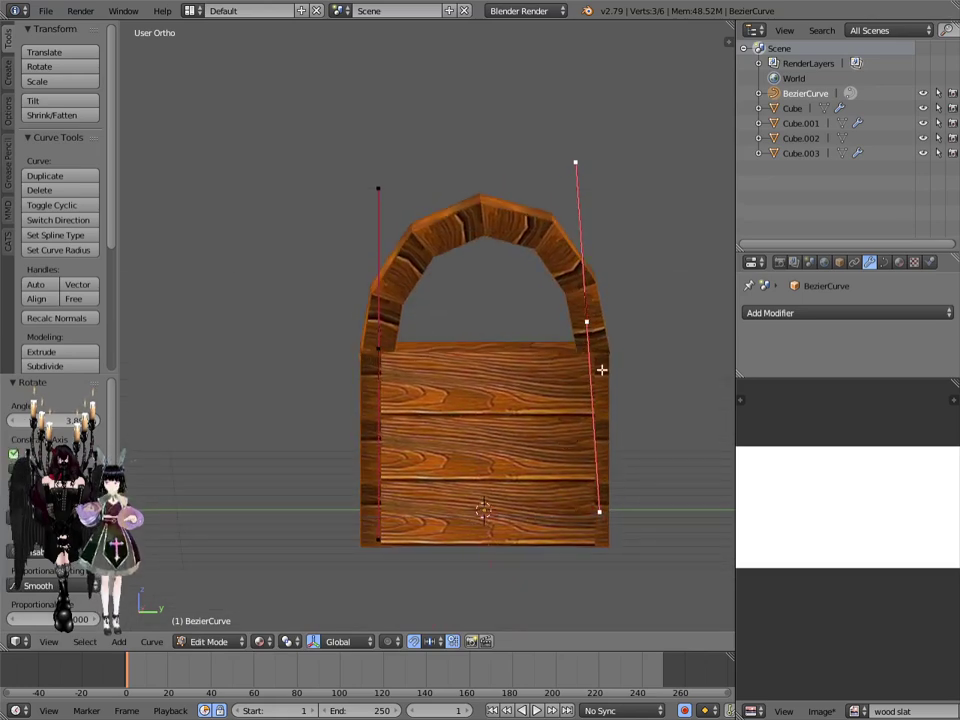
# Step: Add the control point at the negative-Y end to the selection and tilt both control points by 180°
pyautogui.keyDown('shift'); pyautogui.rightClick(374, 349); pyautogui.keyUp('shift')
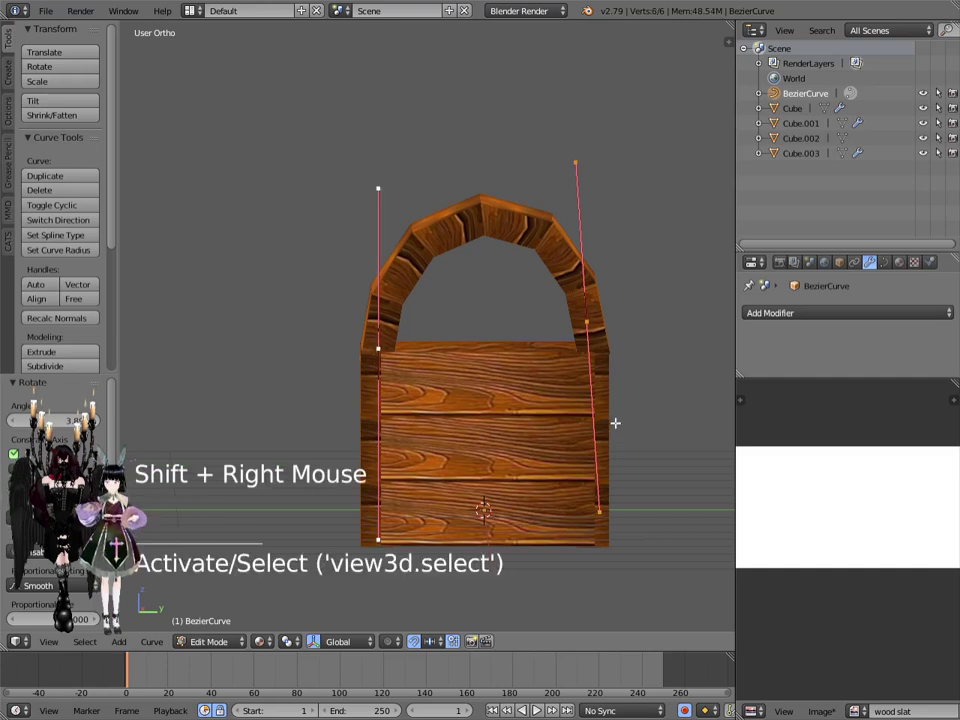
pyautogui.press('ctrl')
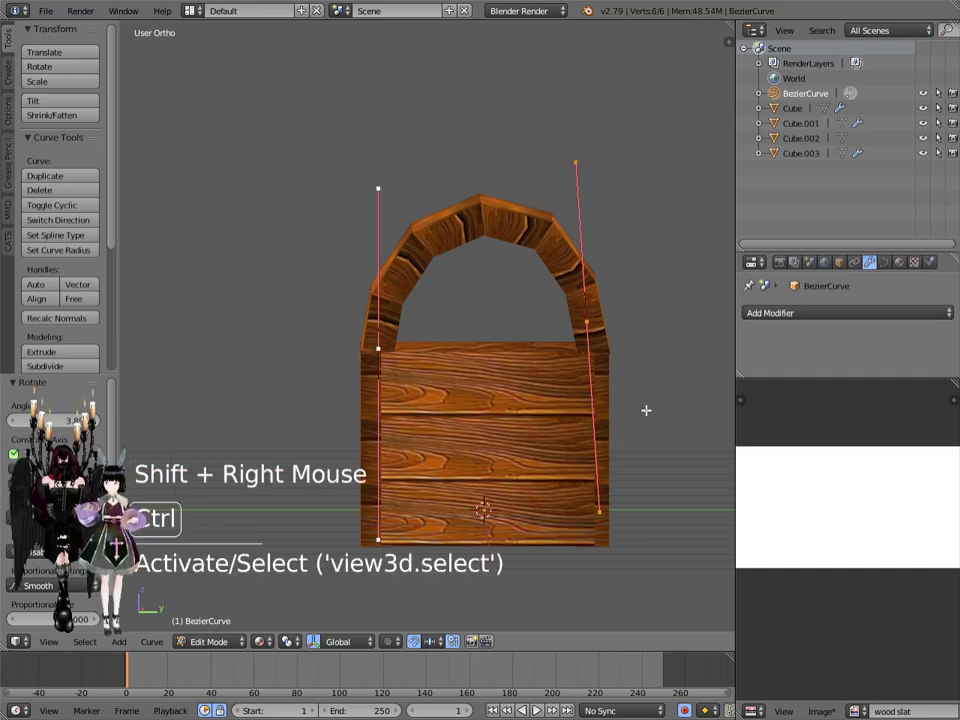
pyautogui.hotkey('ctrl', 't')
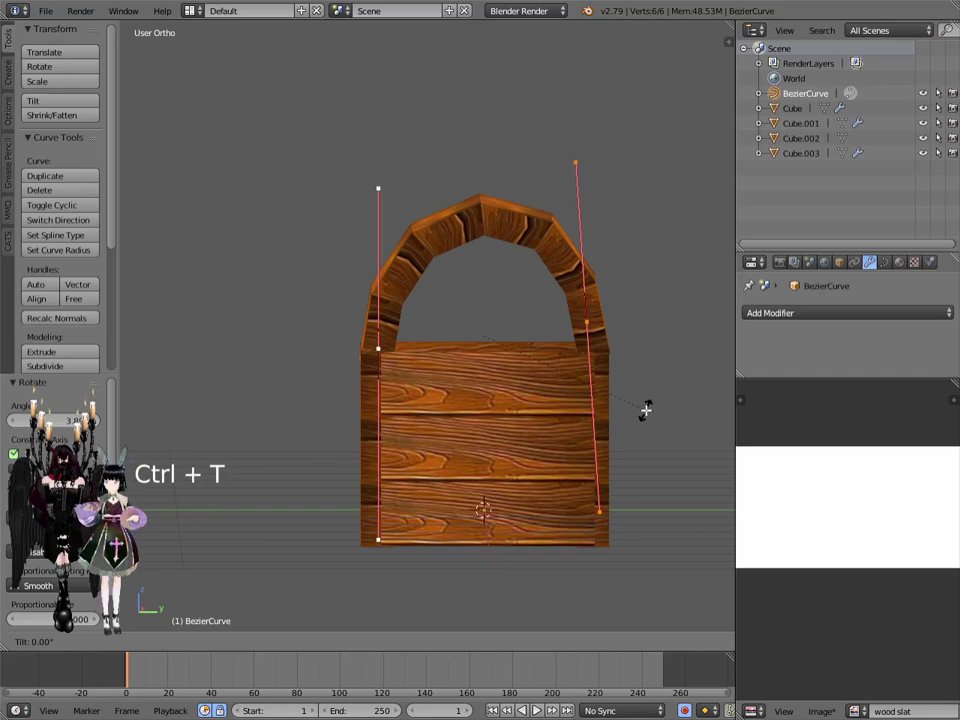
pyautogui.write('180')
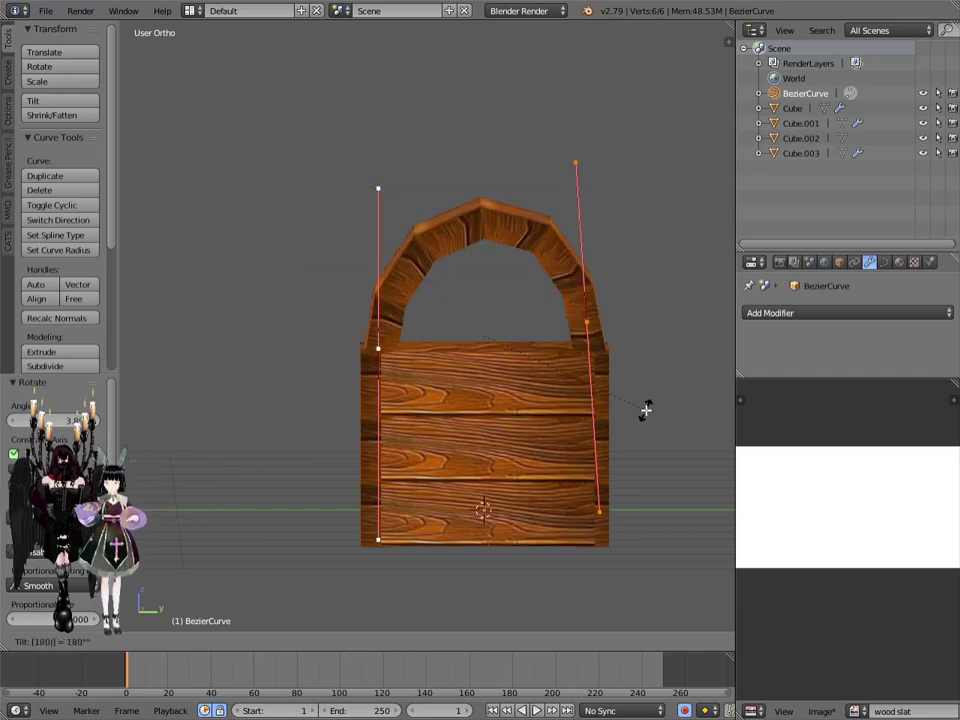
pyautogui.press('Return')
pyautogui.moveTo(647, 408)
pyautogui.mouseDown(button='middle')
pyautogui.moveTo(508, 416)
pyautogui.moveTo(649, 414)
pyautogui.mouseUp(button='middle')
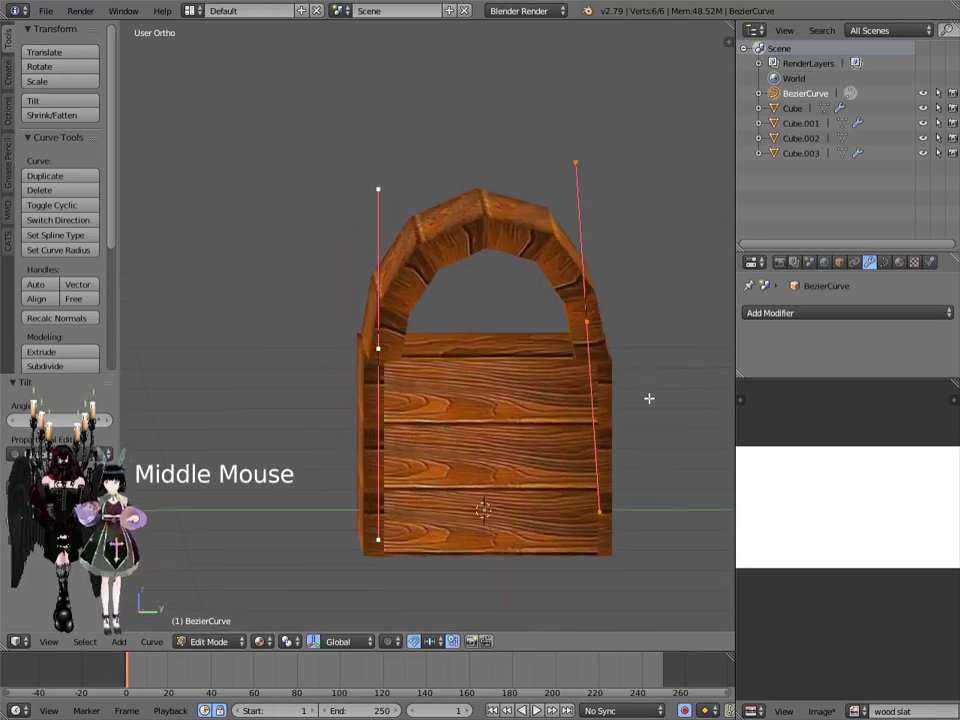
# Step: Scale both control points slightly outward along Y to widen the arch
pyautogui.press('s')
pyautogui.press('x')
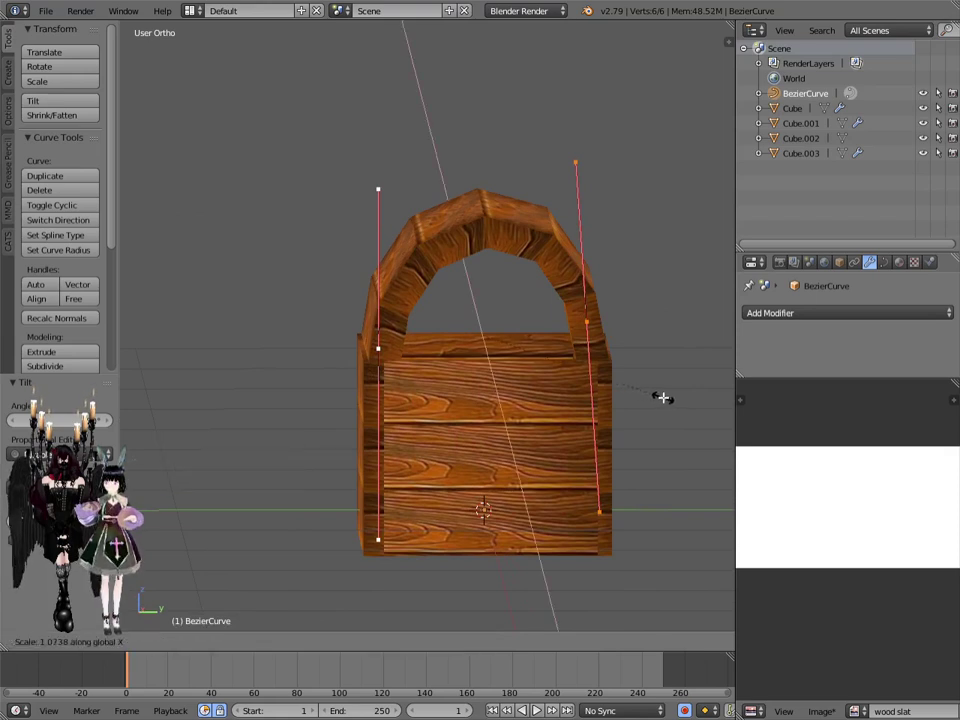
pyautogui.press('y')
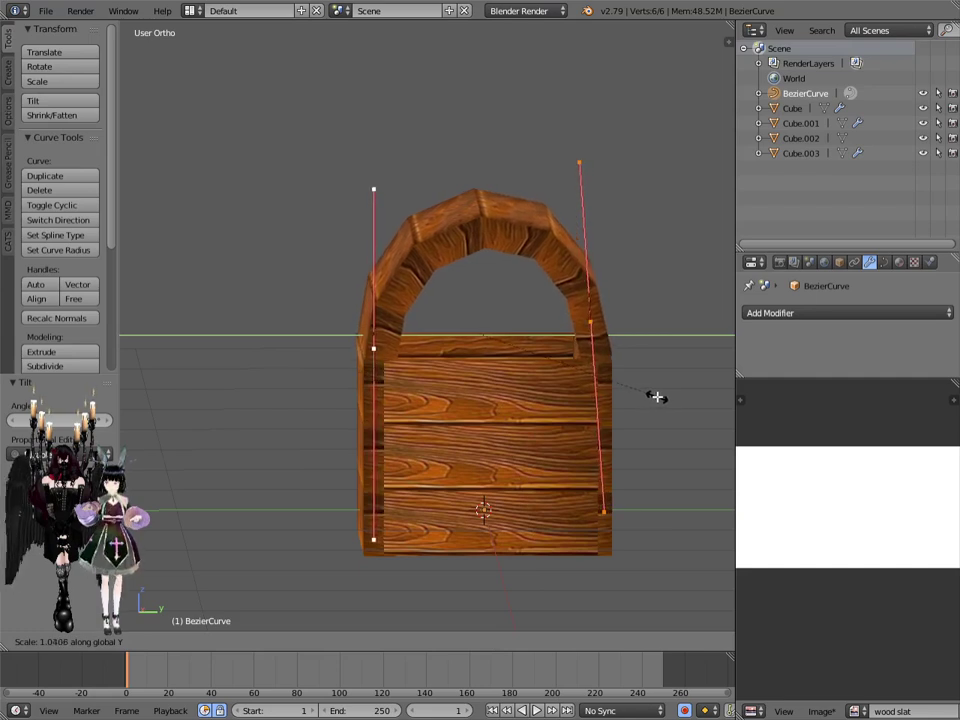
pyautogui.click(653, 396)
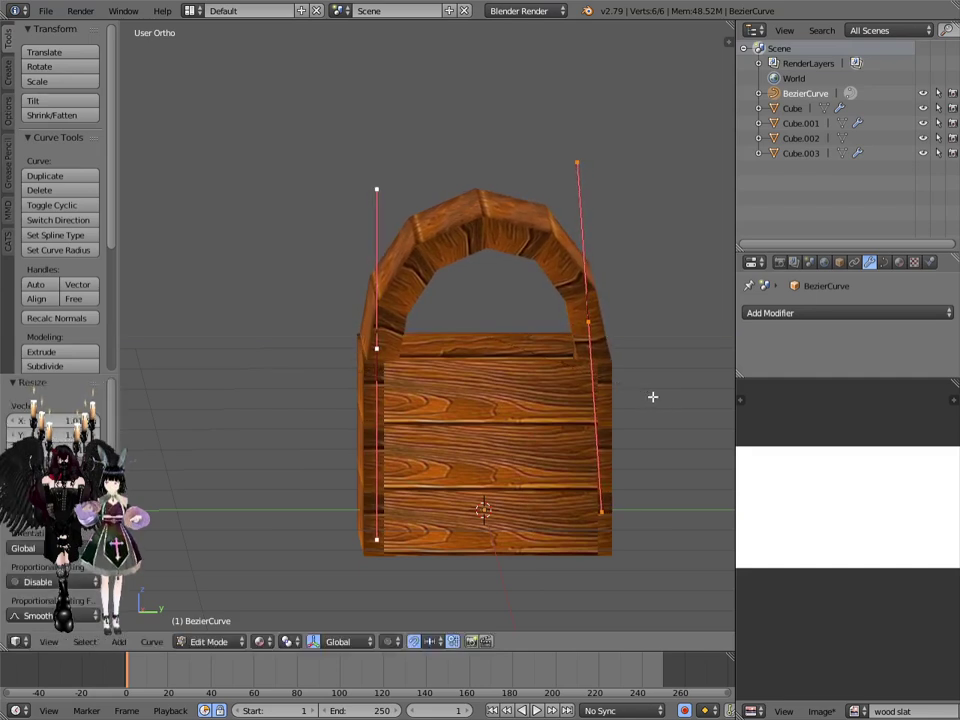
# Step: Raise only the control point at the negative-Y end along Z, fine-tuning its height in the right side view
pyautogui.rightClick(378, 346)
pyautogui.press('g')
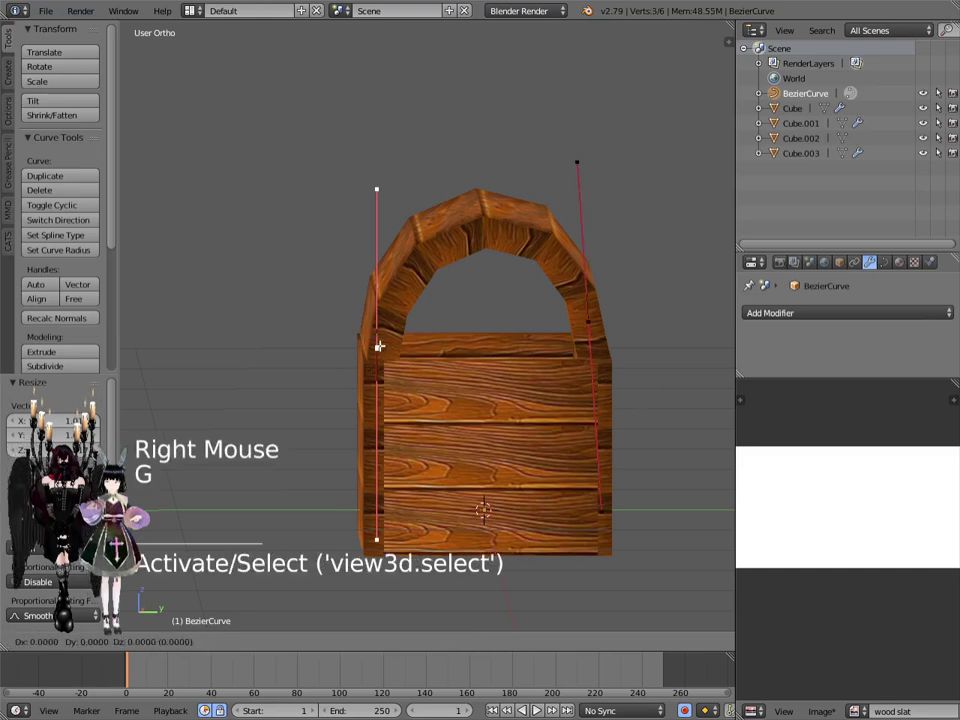
pyautogui.press('z')
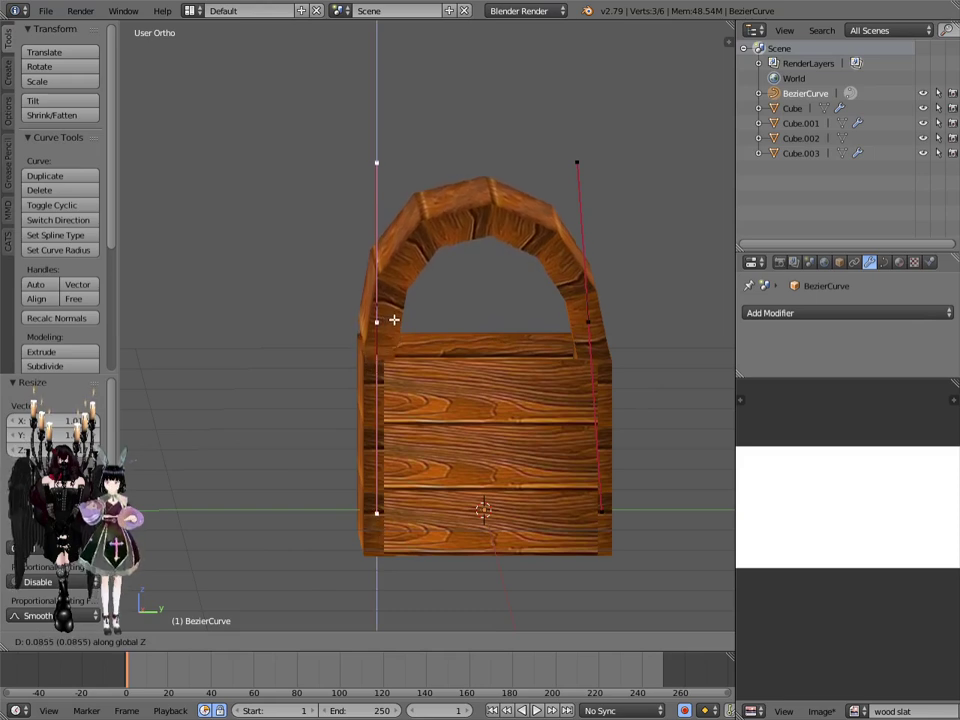
pyautogui.click(392, 331)
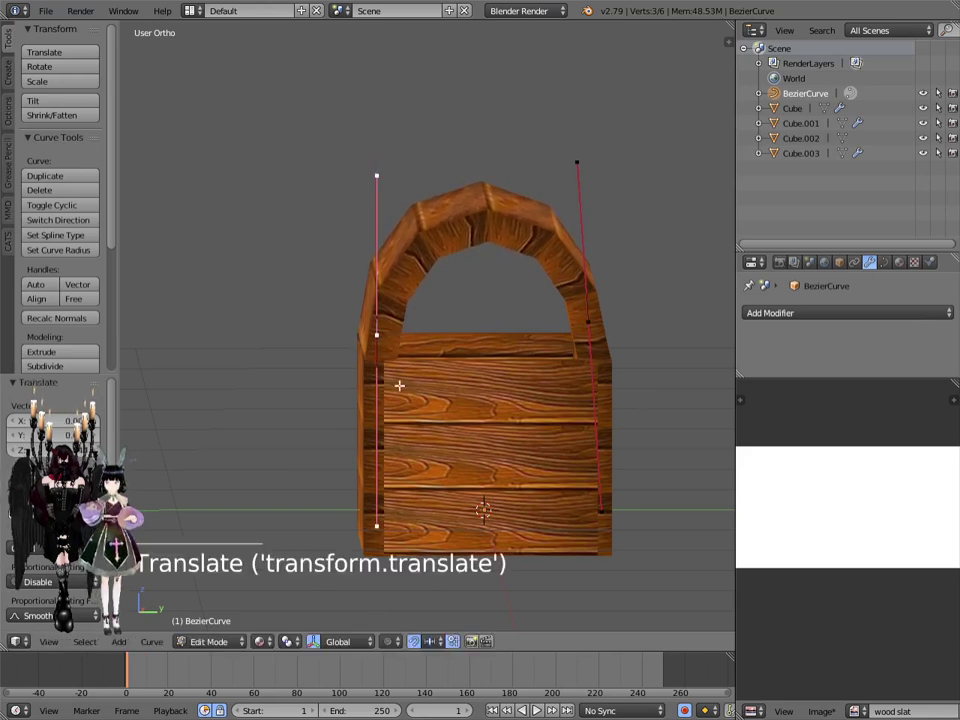
pyautogui.press('KP_3')
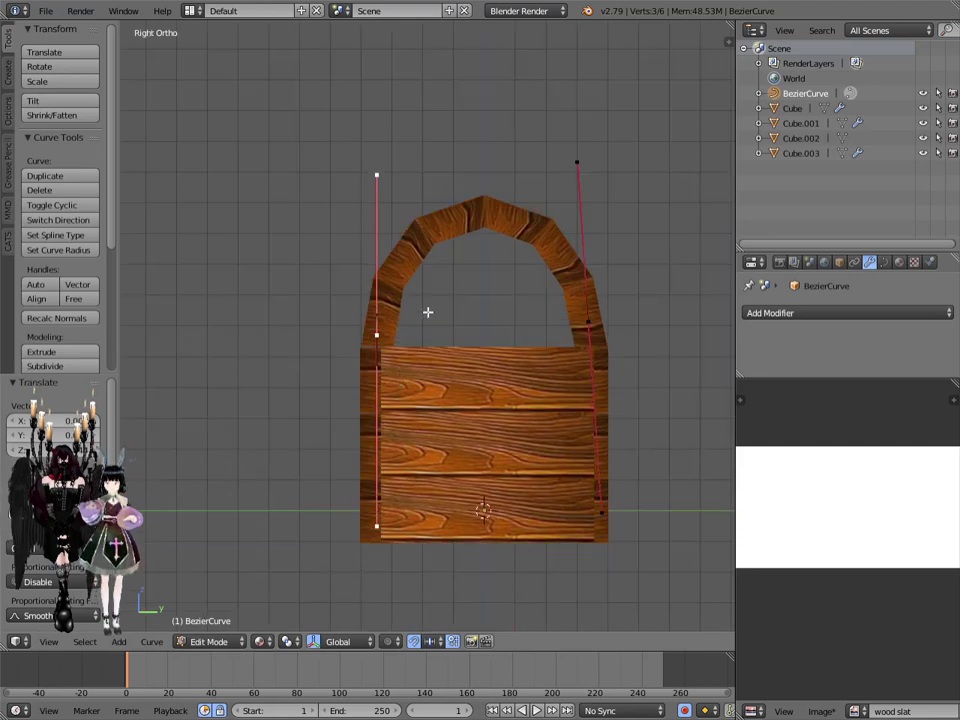
pyautogui.press('g')
pyautogui.press('z')
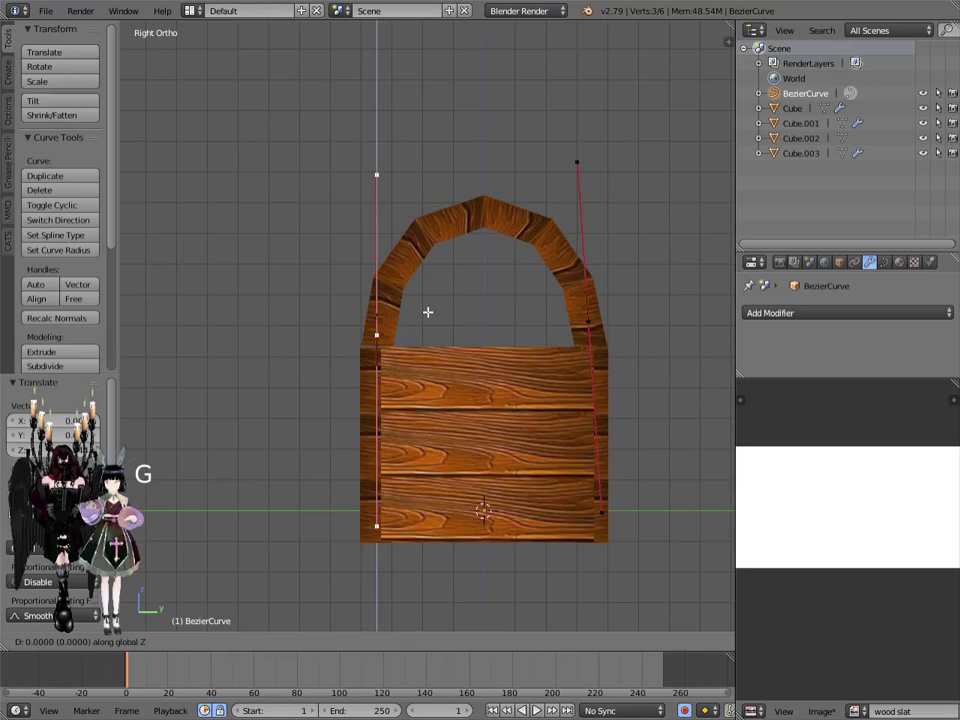
pyautogui.click(427, 314)
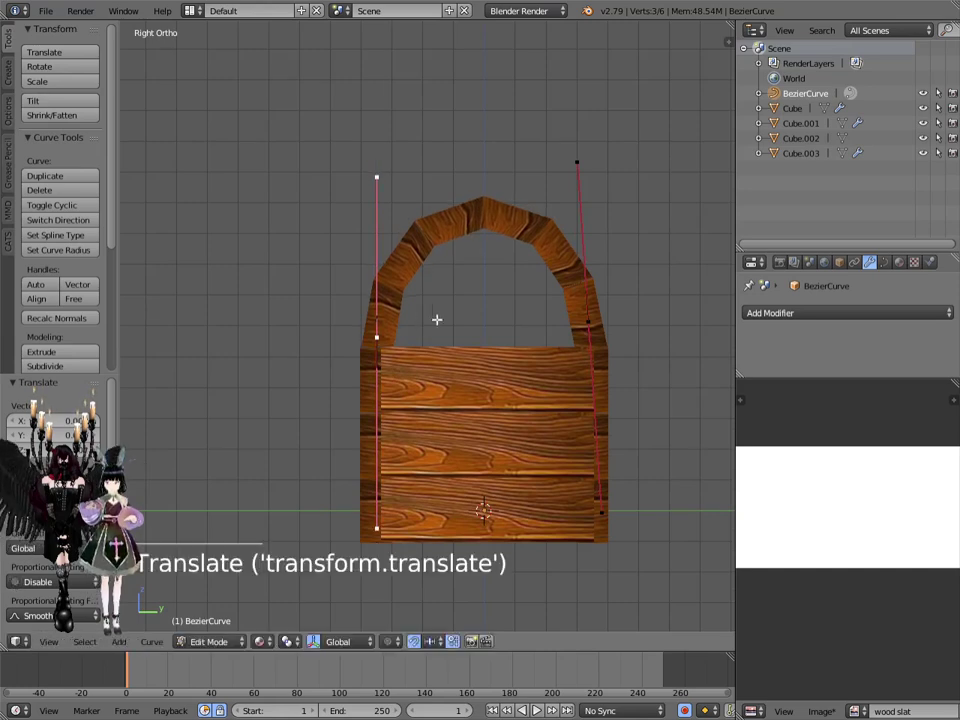
# Step: Rotate the negative-Y control point by about 6.7° and the positive-Y control point by about -6.9° around X
pyautogui.press('r')
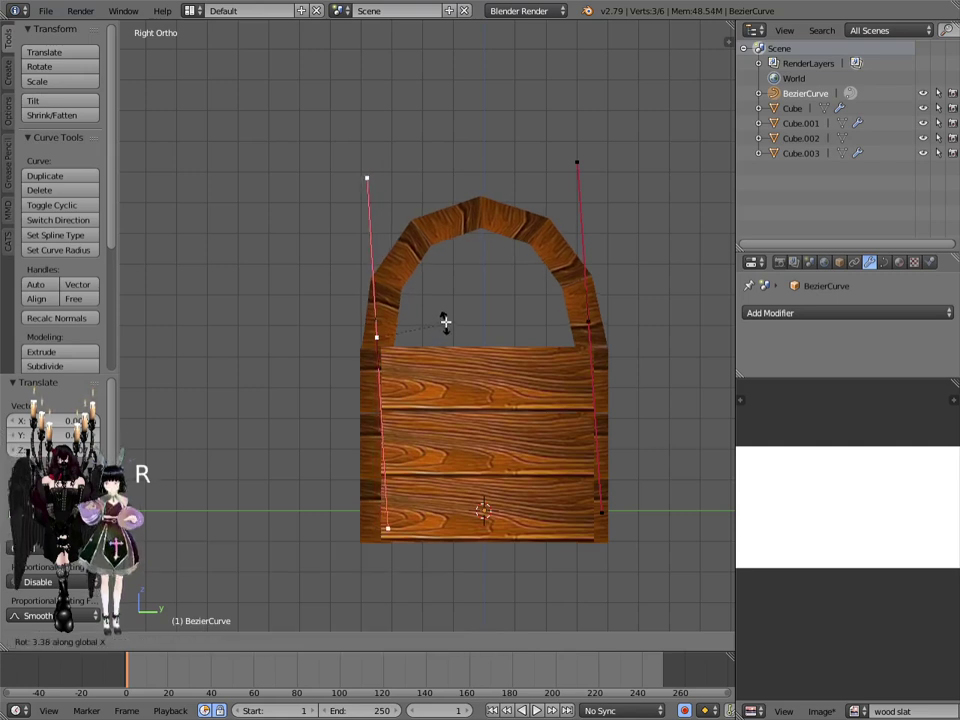
pyautogui.click(445, 319)
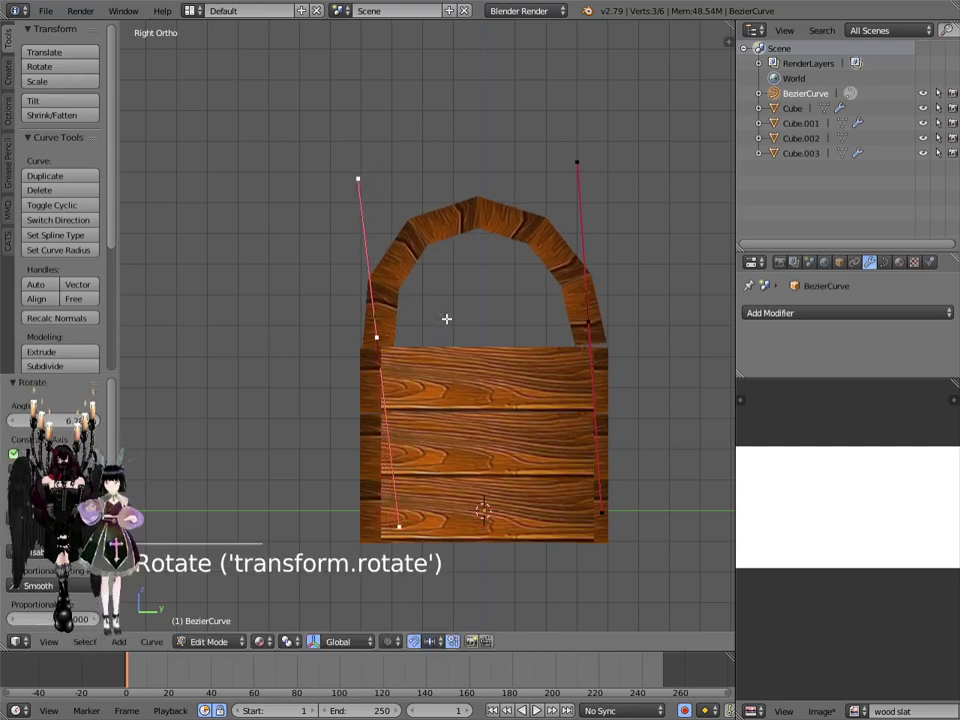
pyautogui.rightClick(591, 322)
pyautogui.press('r')
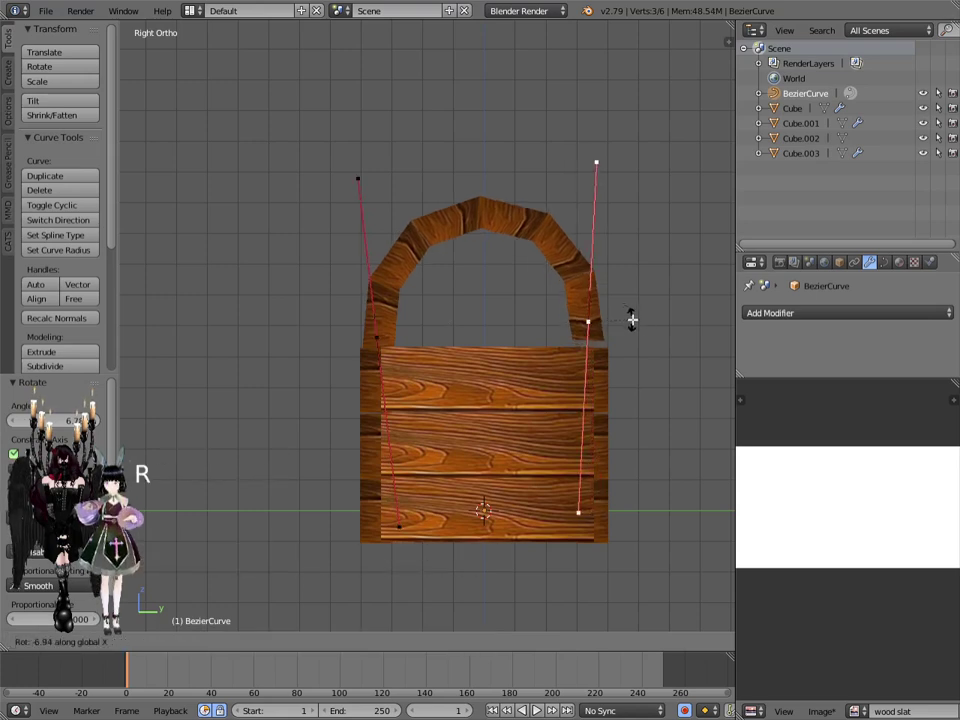
pyautogui.click(632, 319)
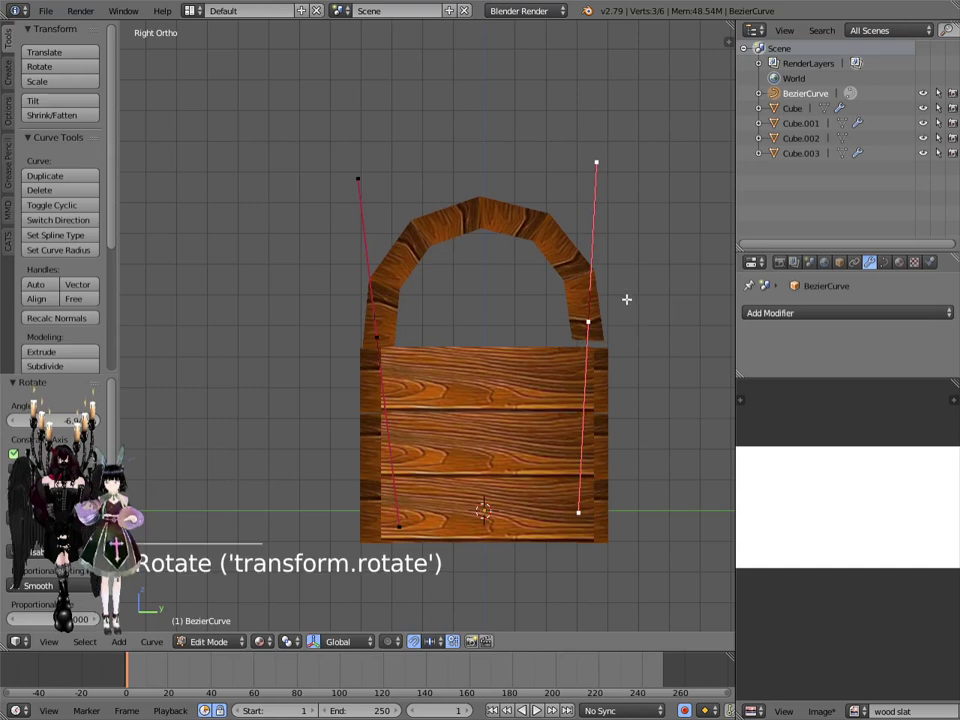
# Step: Lower the positive-Y control point about 0.03 along Z, shift it about 0.015 outward along Y, and lower it slightly again
pyautogui.press('g')
pyautogui.press('z')
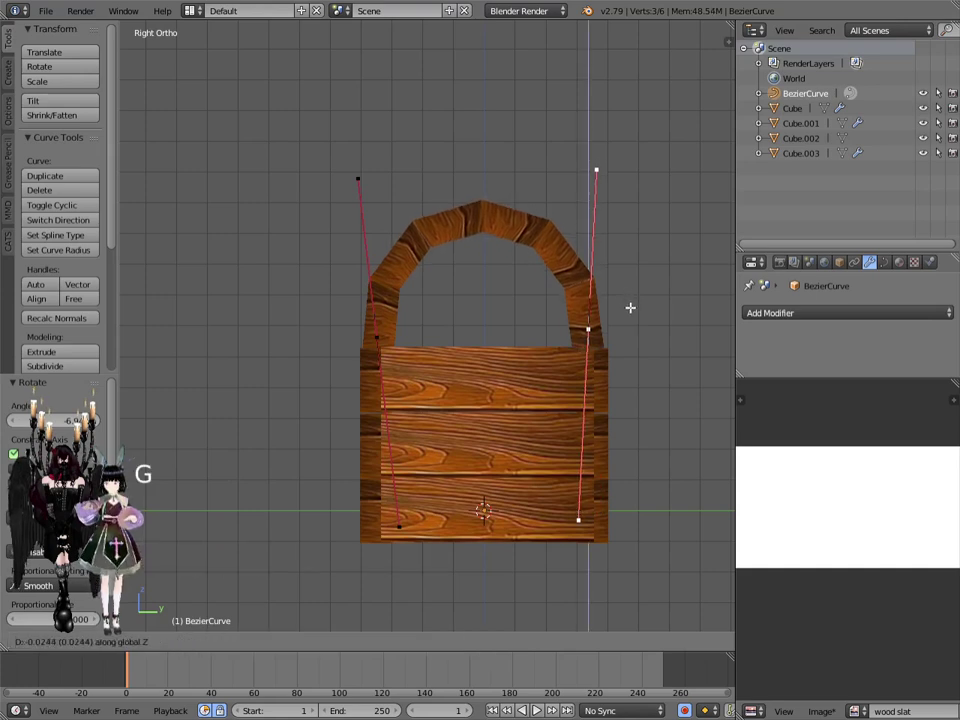
pyautogui.click(630, 309)
pyautogui.press('g')
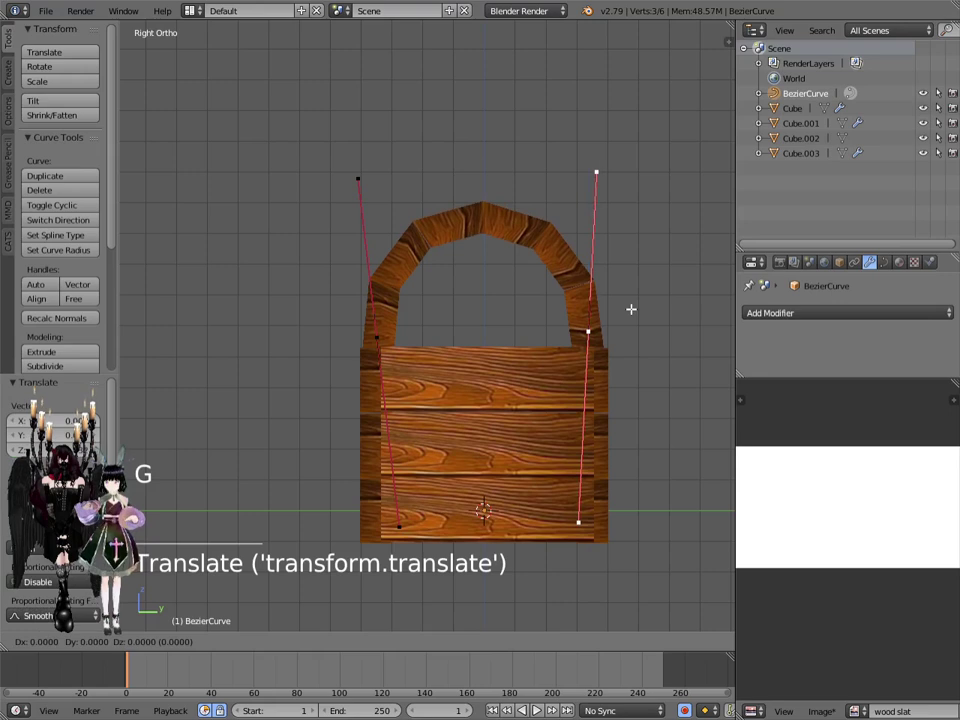
pyautogui.press('y')
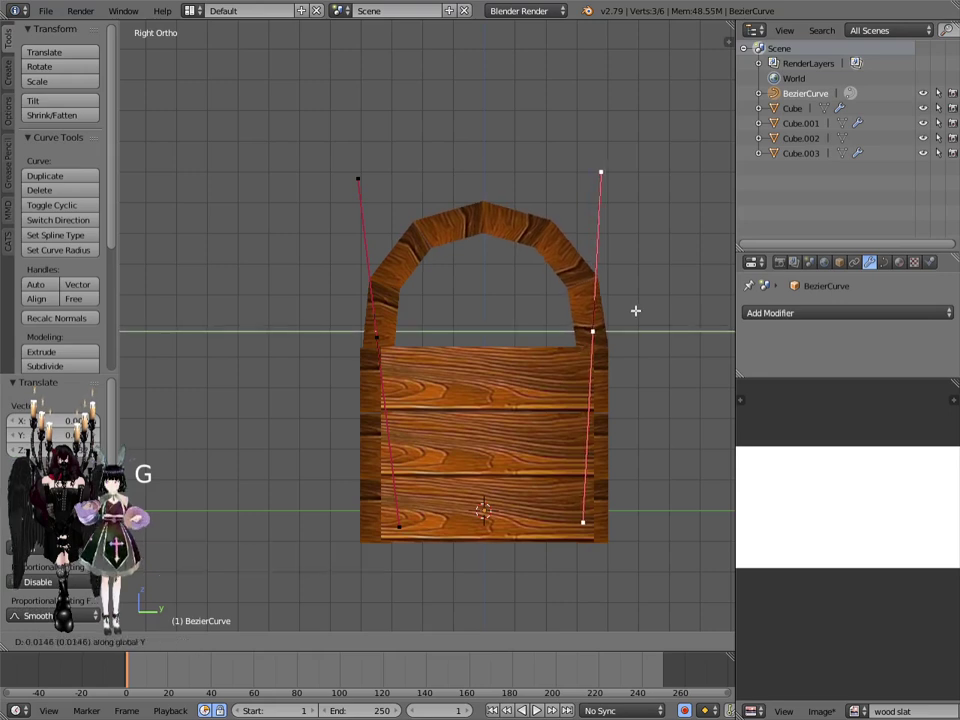
pyautogui.click(636, 311)
pyautogui.press('g')
pyautogui.press('z')
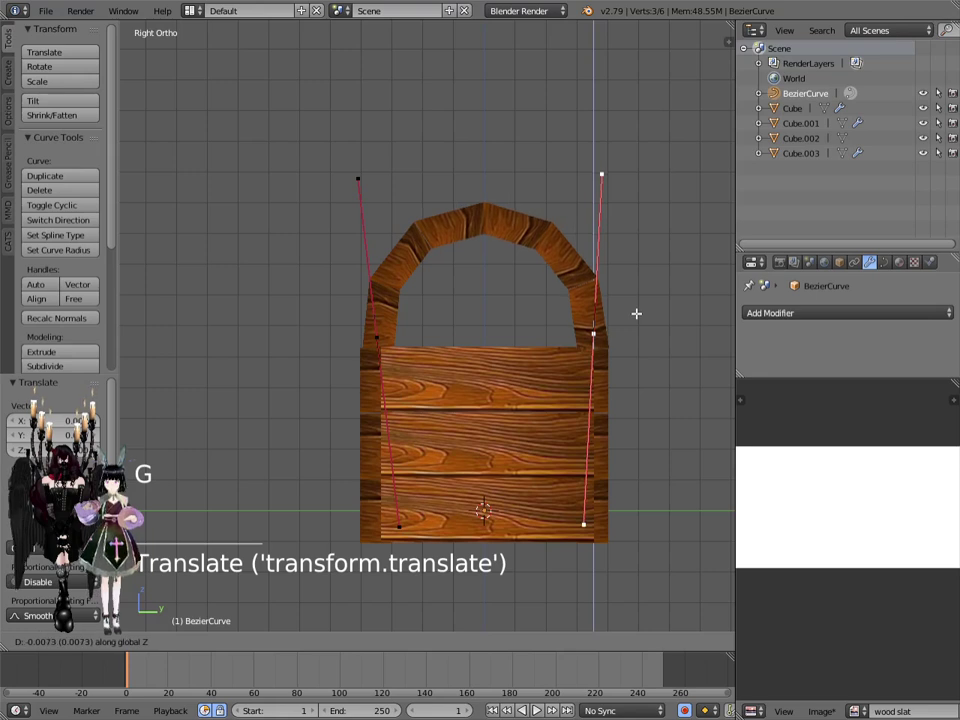
pyautogui.click(636, 313)
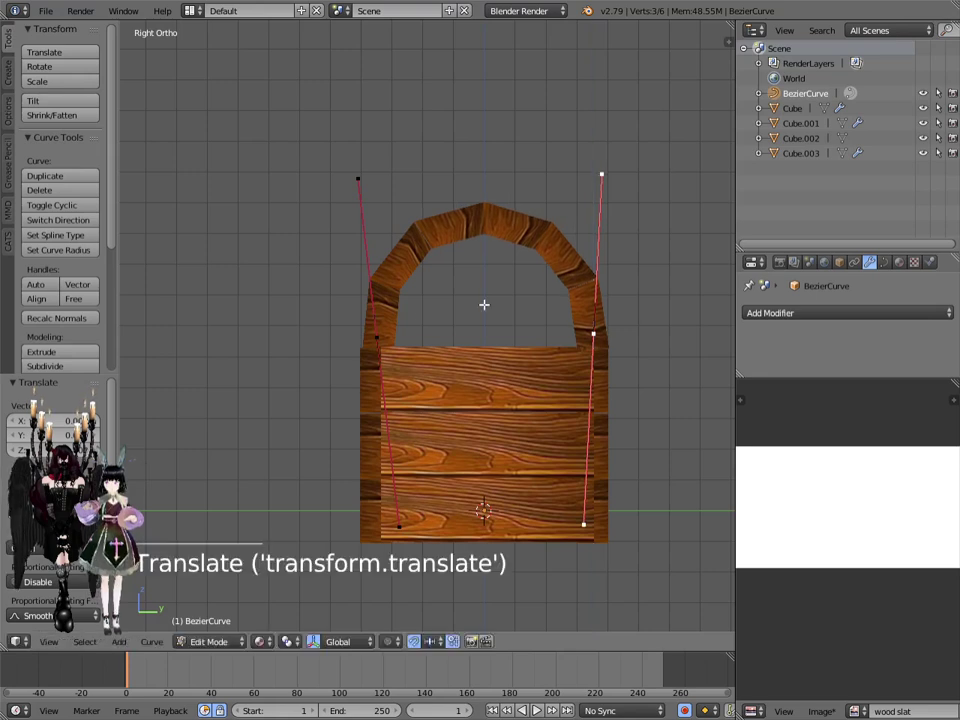
# Step: Shift the control point at the negative-Y end slightly outward along Y to align the arch with the crate's side
pyautogui.rightClick(377, 334)
pyautogui.press('g')
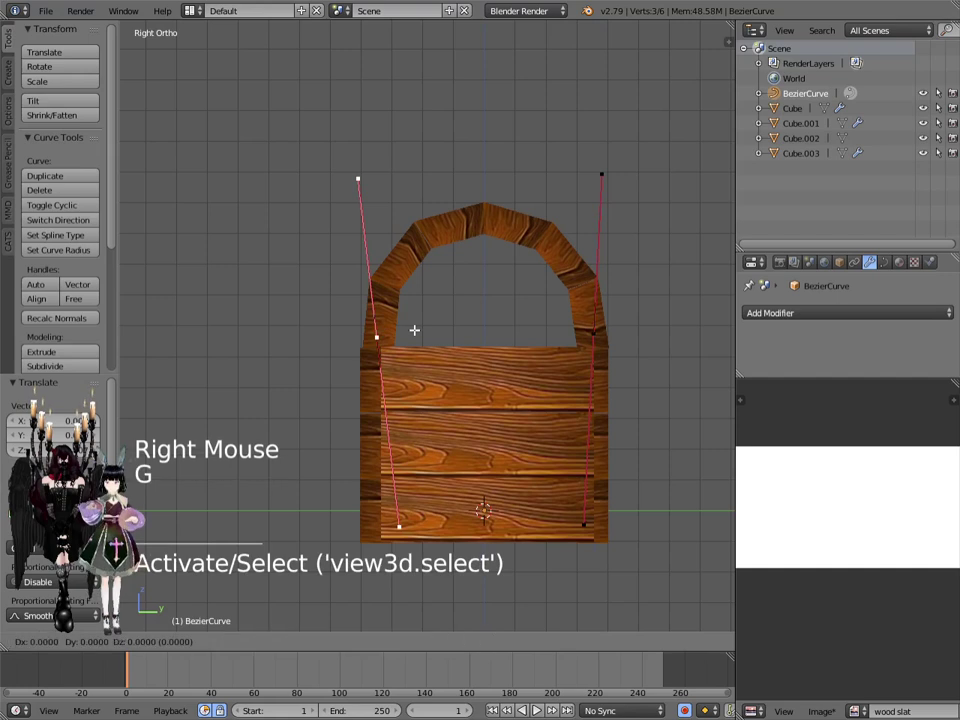
pyautogui.press('y')
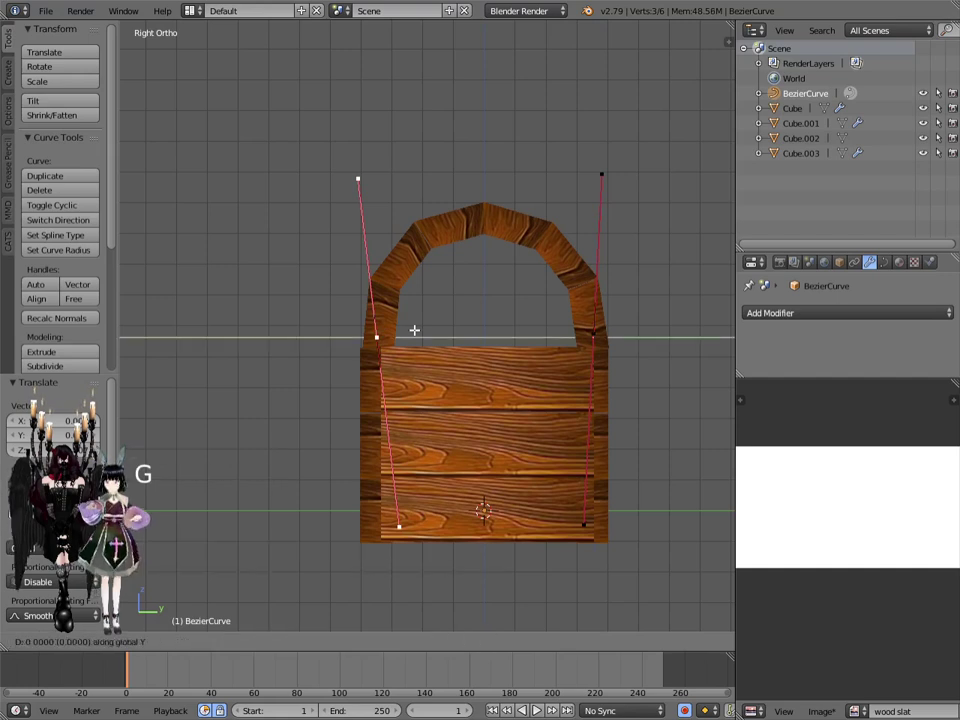
pyautogui.click(411, 330)
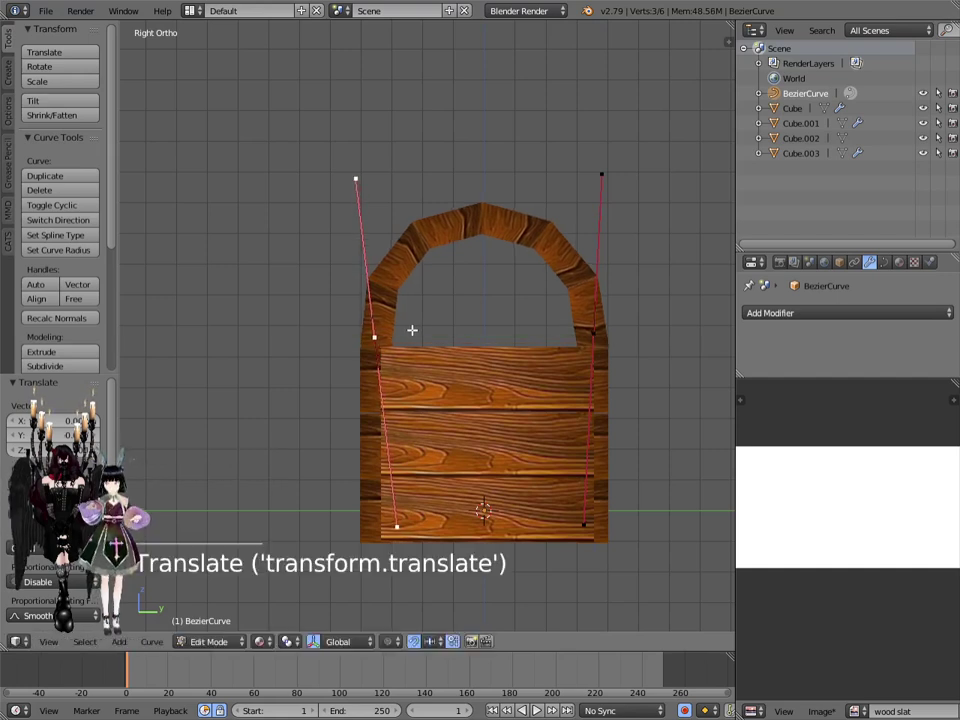
# Step: Lower the control point at the positive-Y end by about 0.005 along Z
pyautogui.rightClick(602, 332)
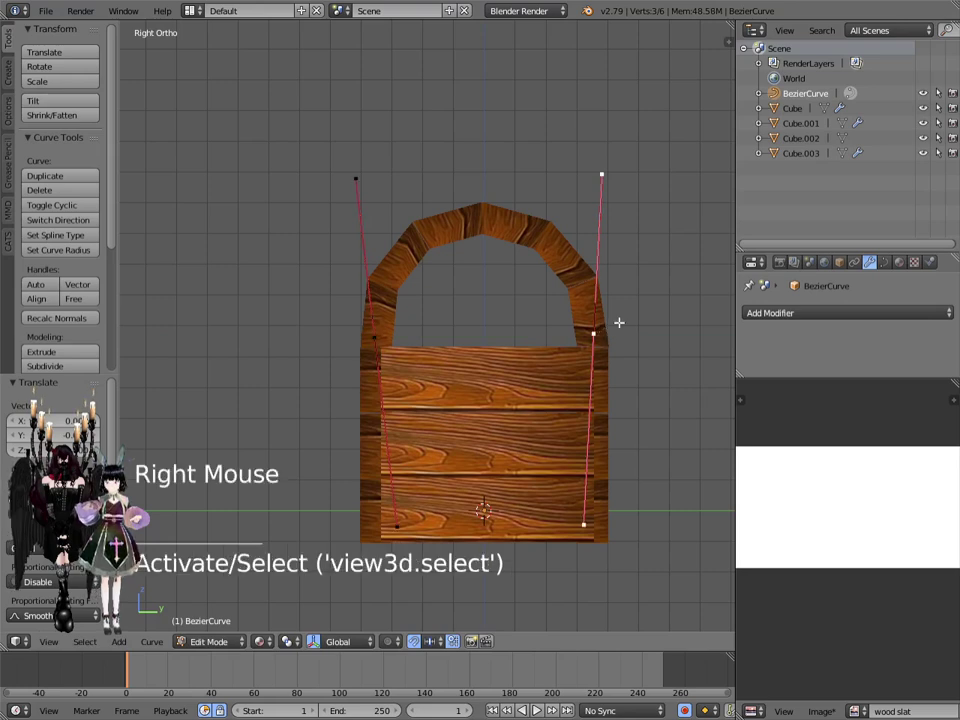
pyautogui.press('g')
pyautogui.press('z')
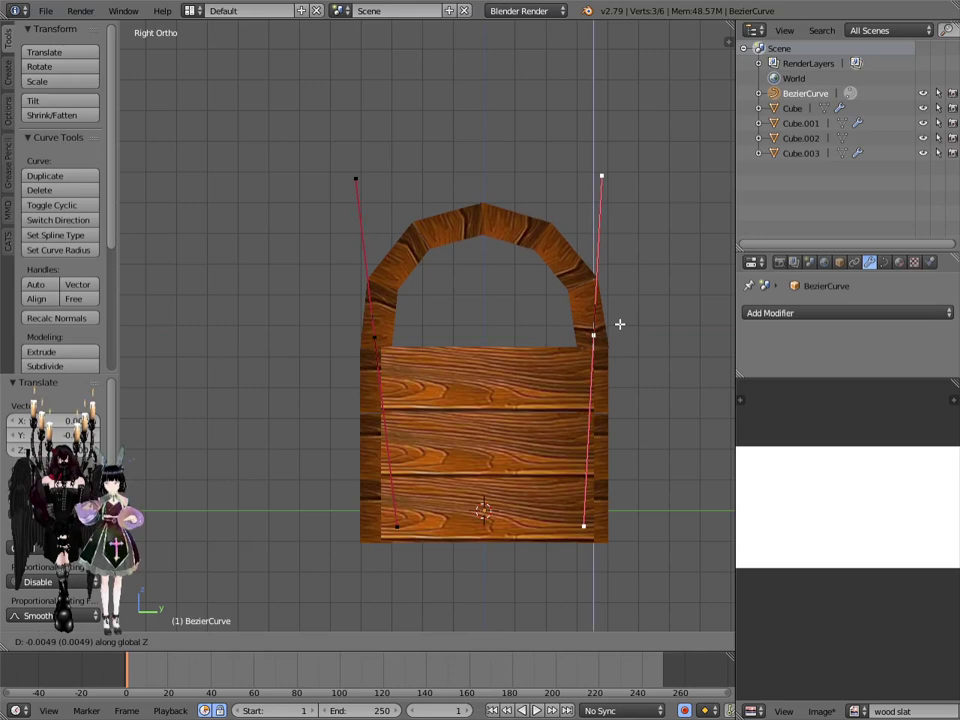
pyautogui.click(619, 323)
# Step: Check the lid's fit on the crate from an angled view and switch the curve back to Object Mode
pyautogui.moveTo(360, 401); pyautogui.dragTo(550, 412, button='middle')
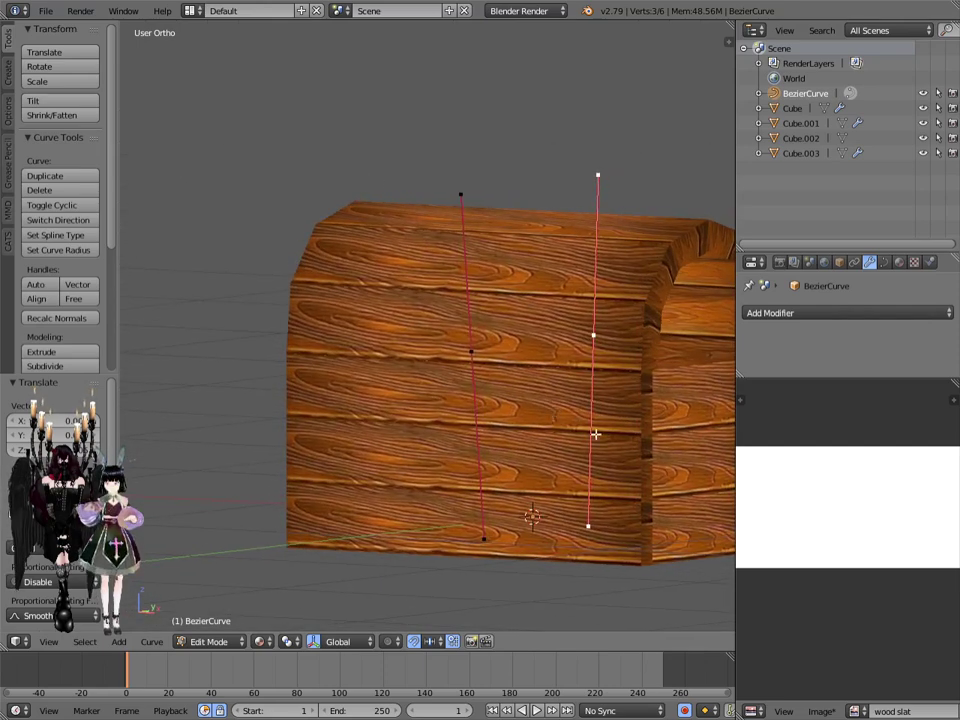
pyautogui.moveTo(632, 431)
pyautogui.mouseDown(button='middle')
pyautogui.moveTo(573, 413)
pyautogui.moveTo(625, 453)
pyautogui.mouseUp(button='middle')
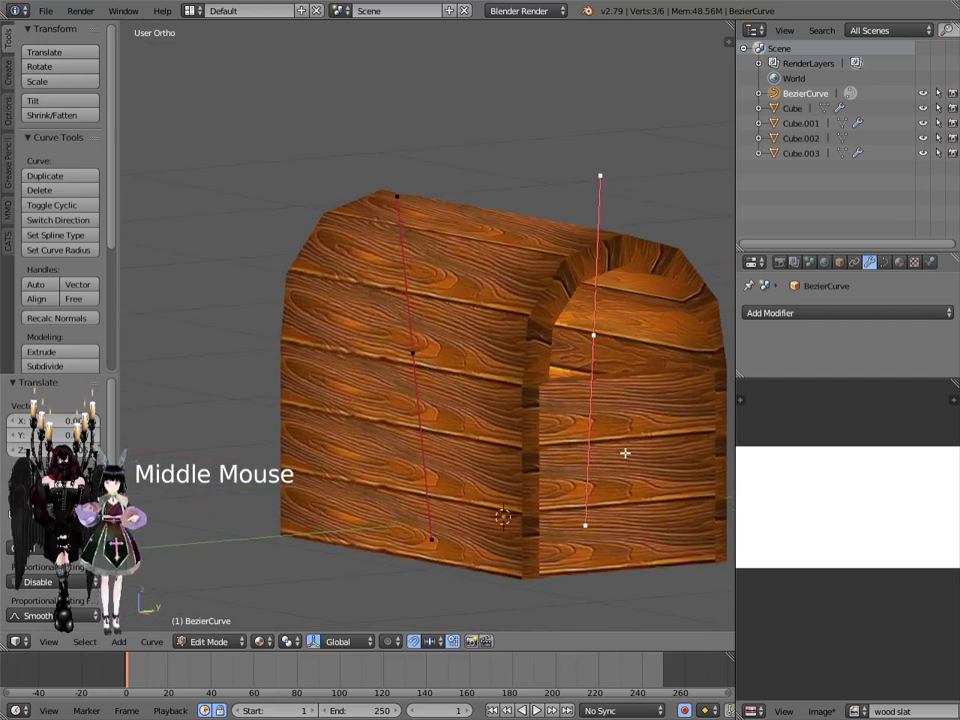
pyautogui.click(212, 641)
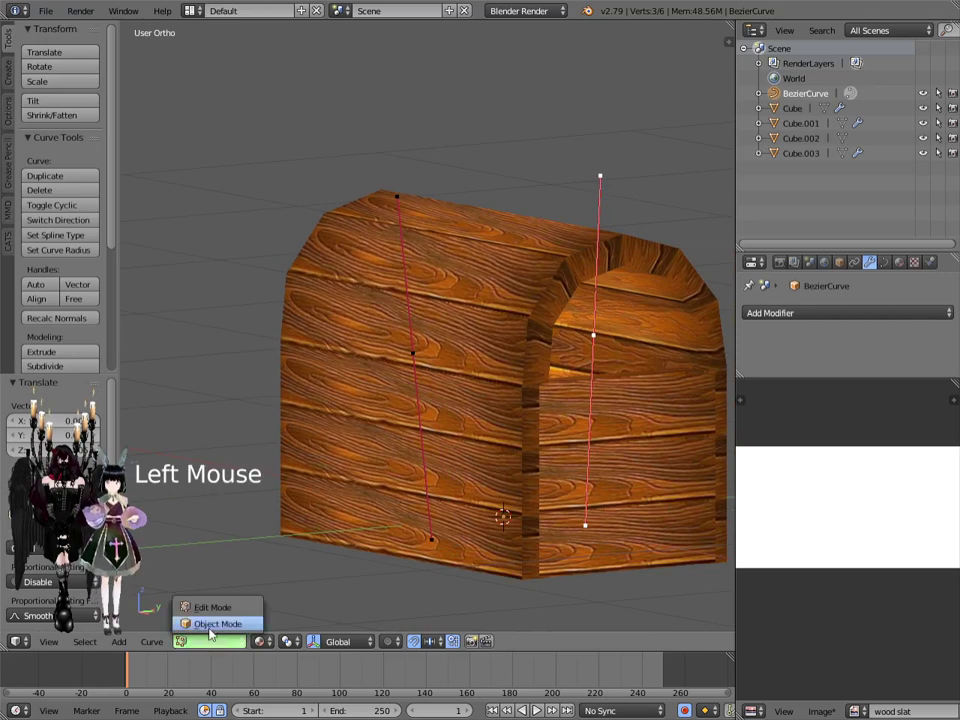
pyautogui.click(210, 623)
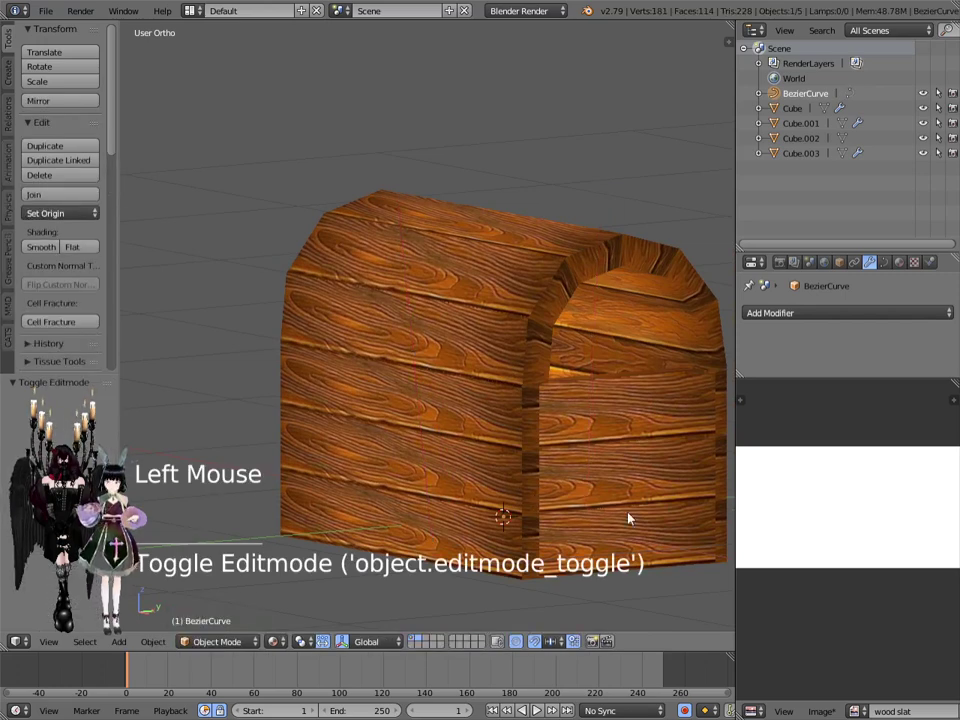
# Step: Apply the Array and Curve modifiers on the arched lid
pyautogui.keyDown('shift'); pyautogui.moveTo(630, 521); pyautogui.dragTo(253, 441, button='middle'); pyautogui.keyUp('shift')
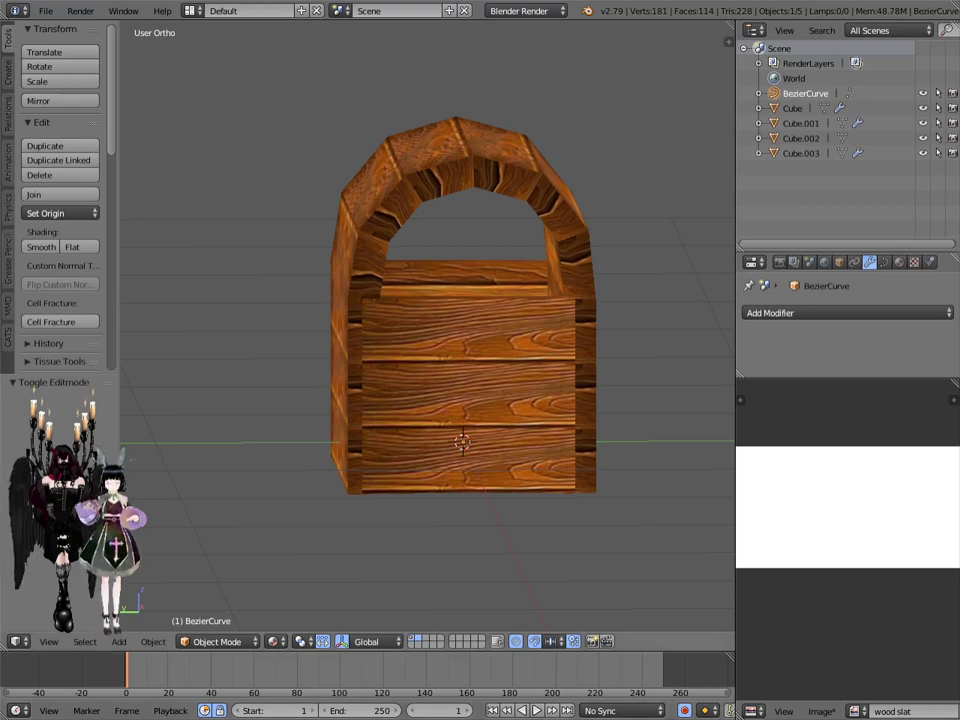
pyautogui.moveTo(650, 410); pyautogui.dragTo(689, 423, button='middle')
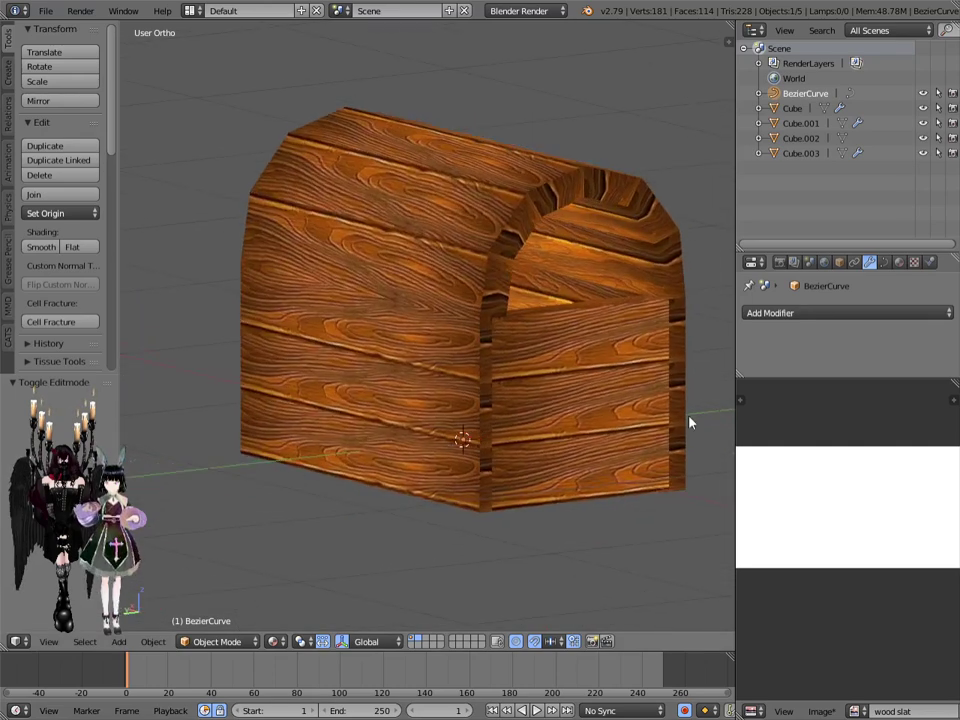
pyautogui.rightClick(519, 231)
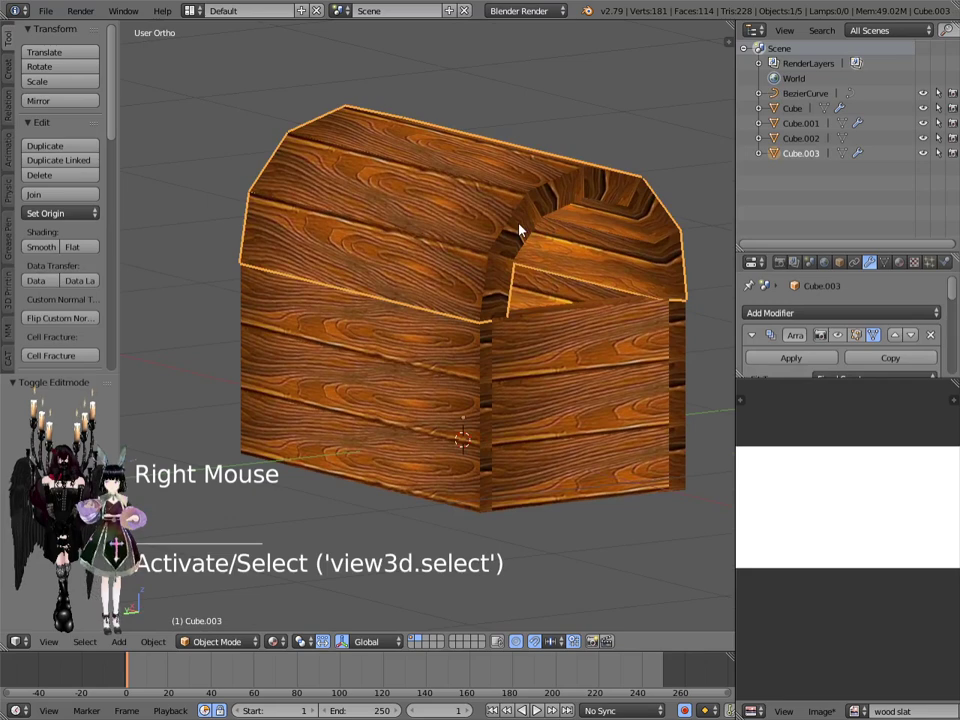
pyautogui.moveTo(823, 381); pyautogui.dragTo(792, 585)
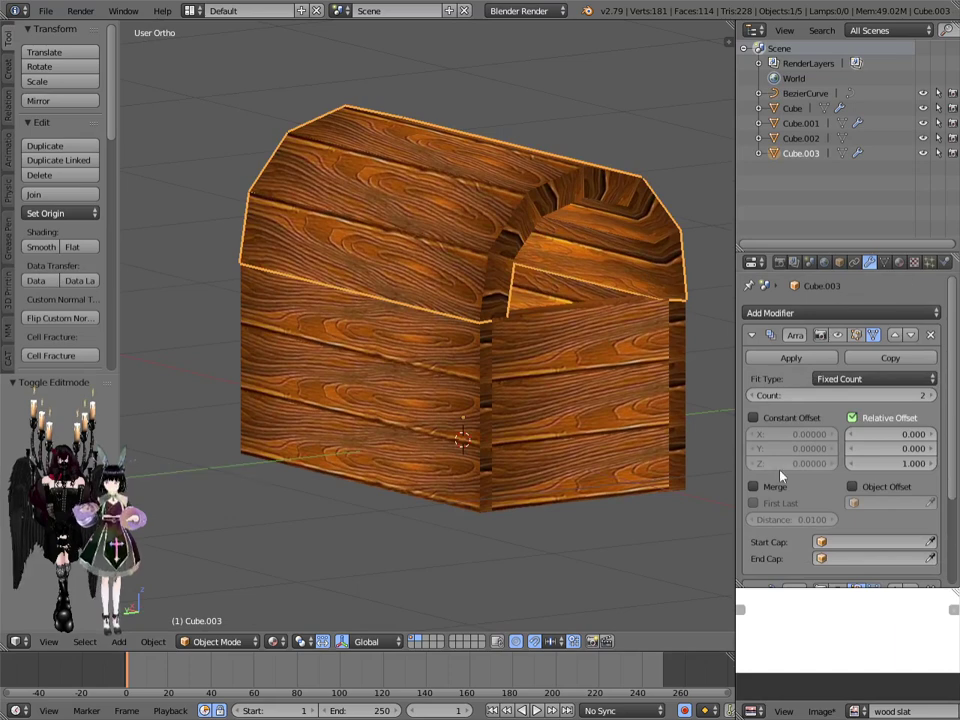
pyautogui.scroll(-6, 788, 471)
pyautogui.scroll(7, 788, 471)
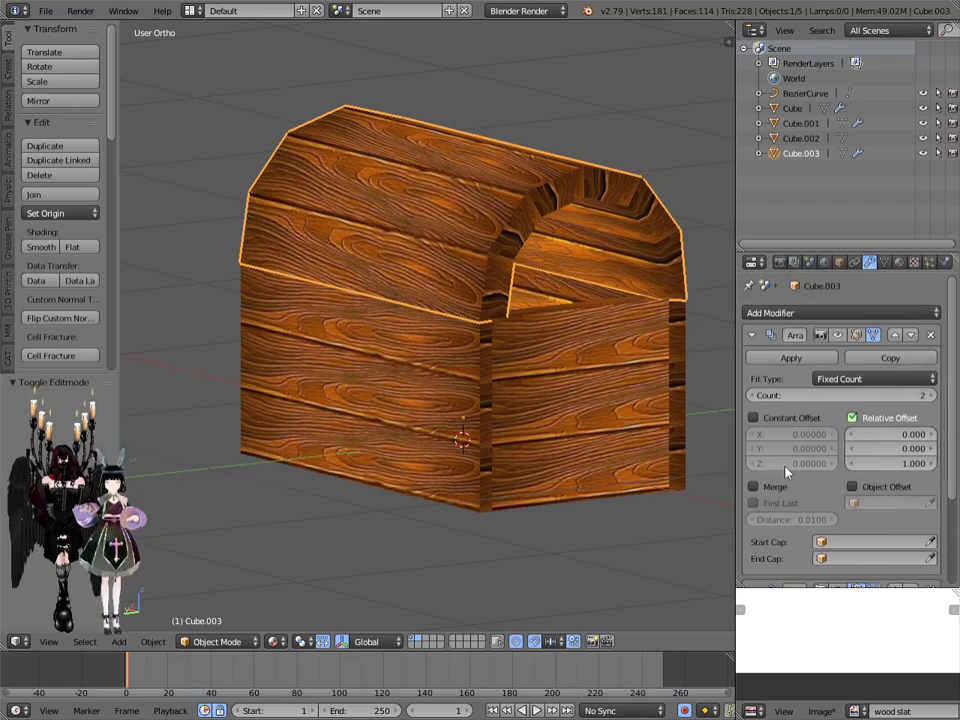
pyautogui.click(791, 359)
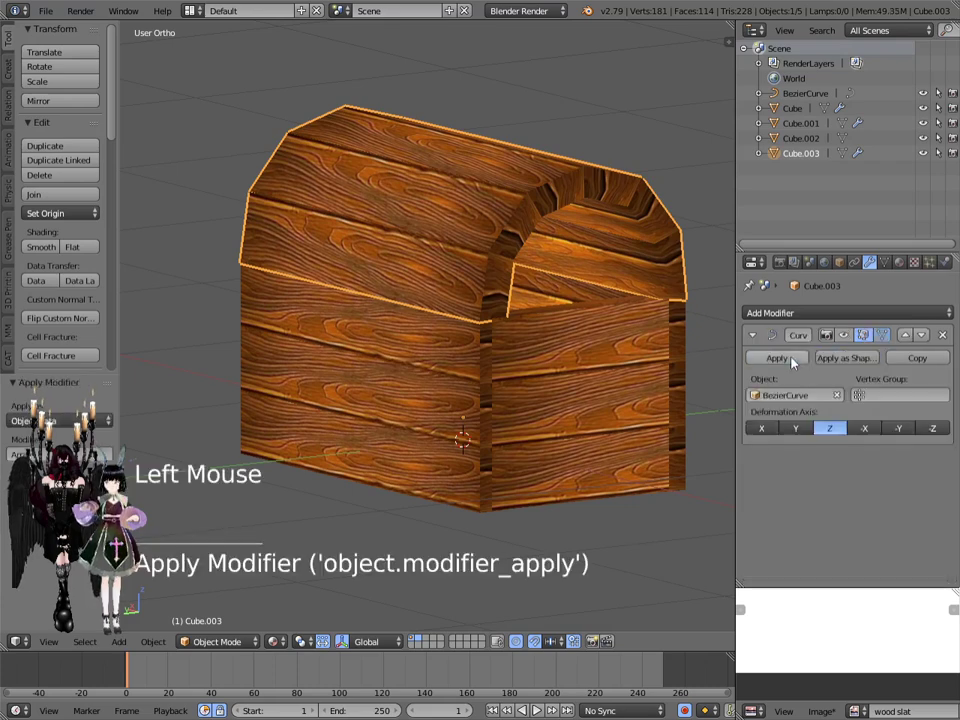
pyautogui.click(791, 359)
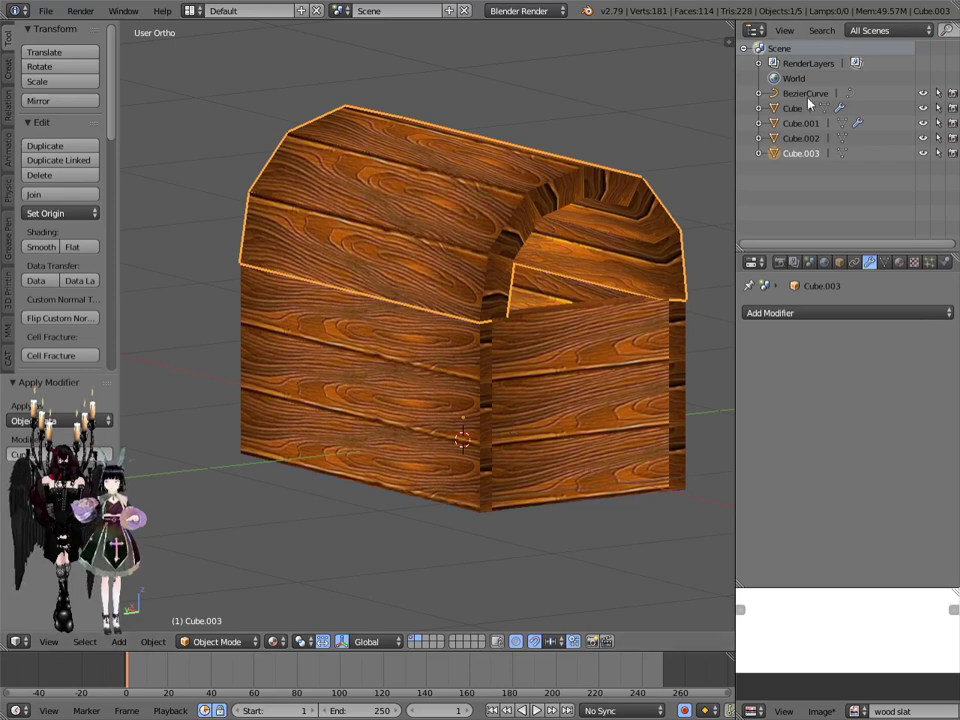
# Step: Delete the BezierCurve object that shaped the lid
pyautogui.press('a')
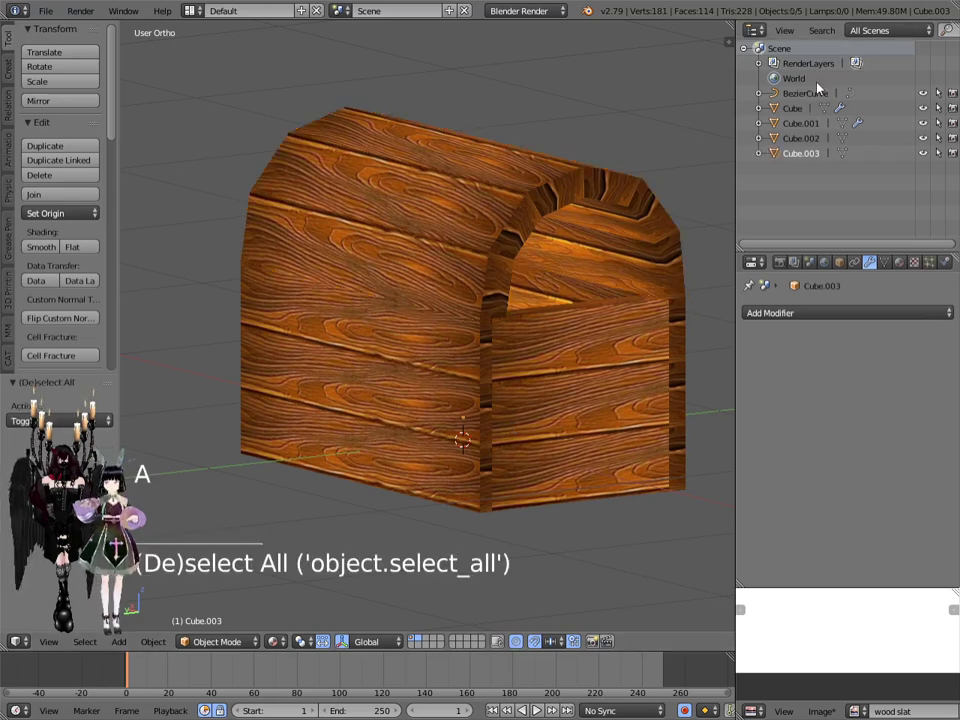
pyautogui.click(806, 93)
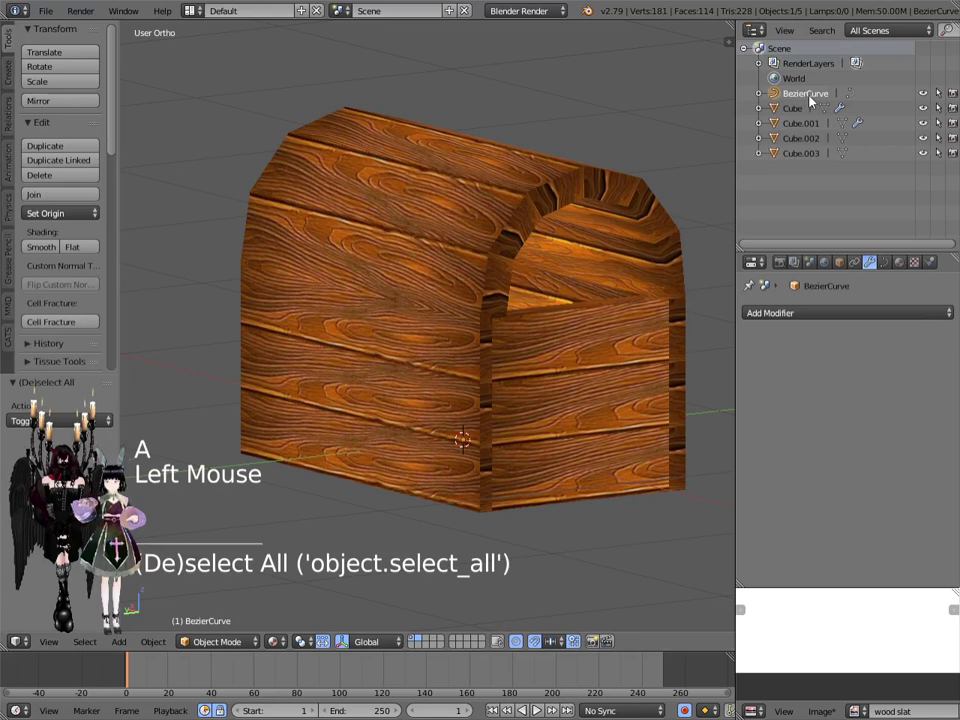
pyautogui.press('x')
pyautogui.click(647, 129)
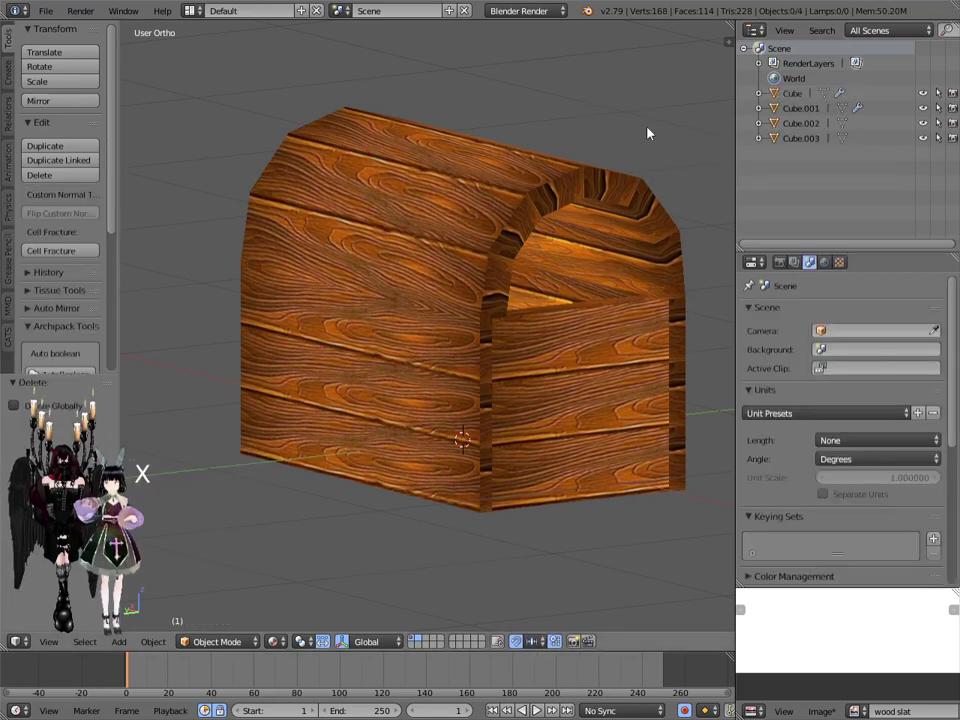
# Step: Duplicate the crate's mirrored end panels and raise the copy along Z so it stands on top of the originals
pyautogui.rightClick(479, 242)
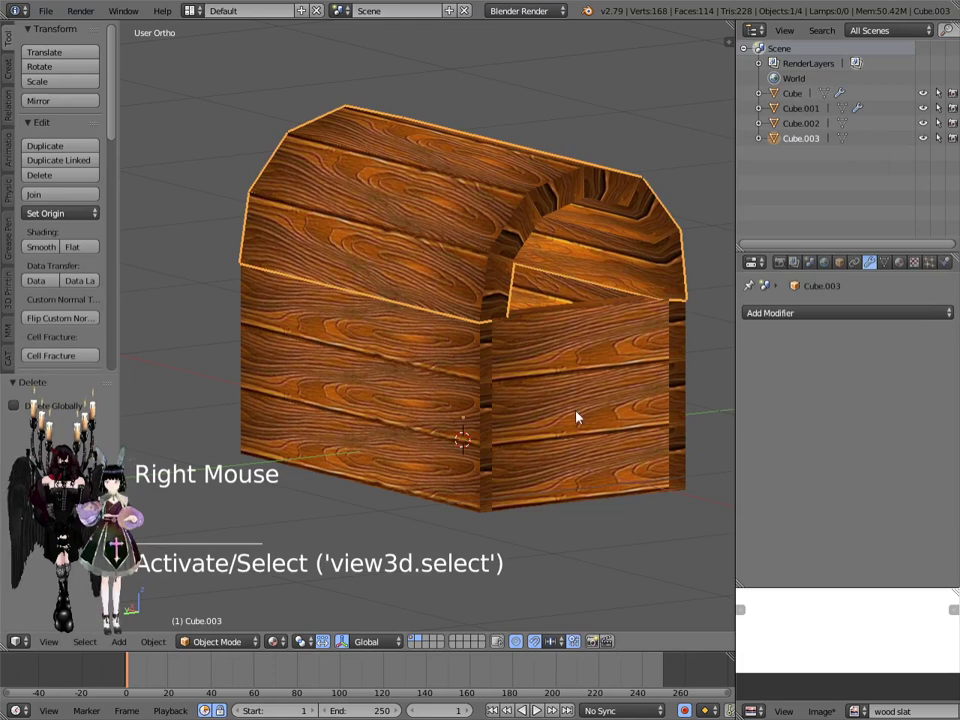
pyautogui.moveTo(577, 418); pyautogui.dragTo(516, 407, button='middle')
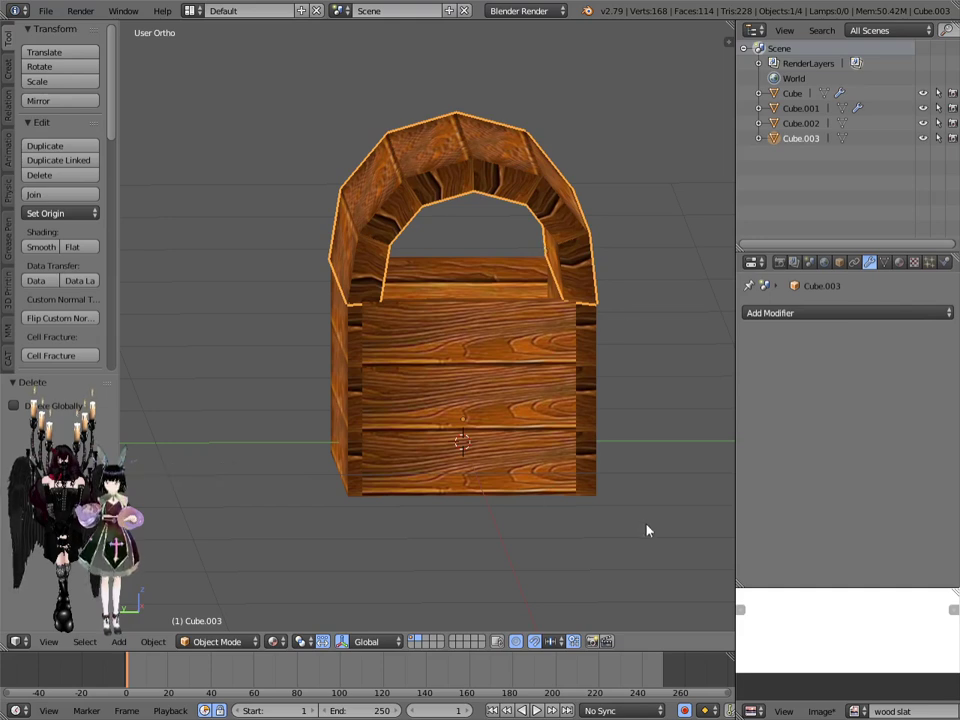
pyautogui.rightClick(476, 437)
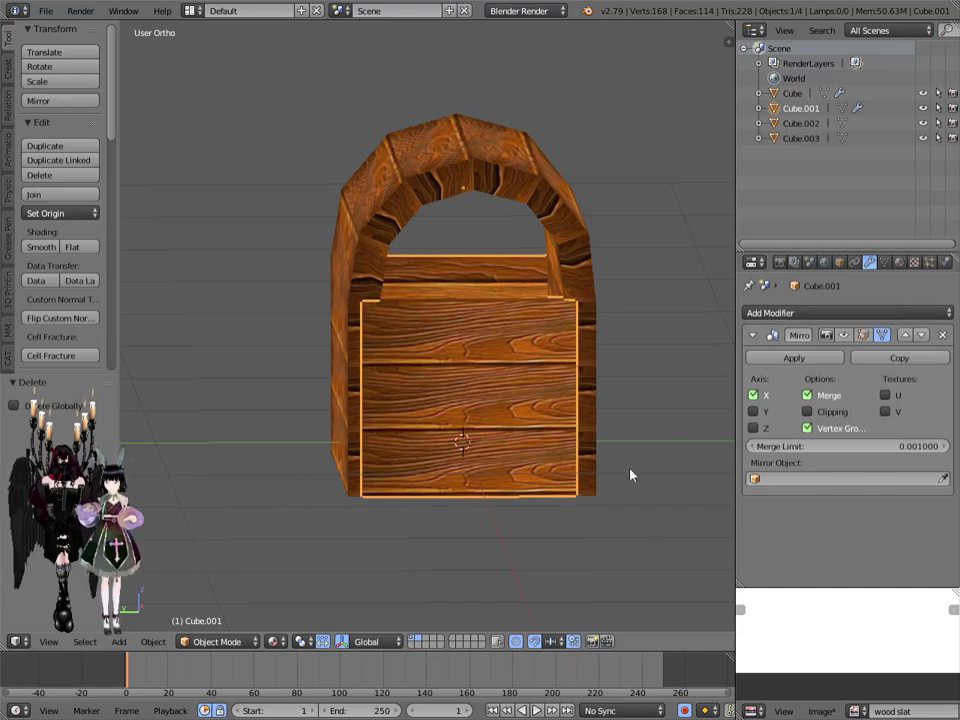
pyautogui.hotkey('shift', 'd')
pyautogui.press('z')
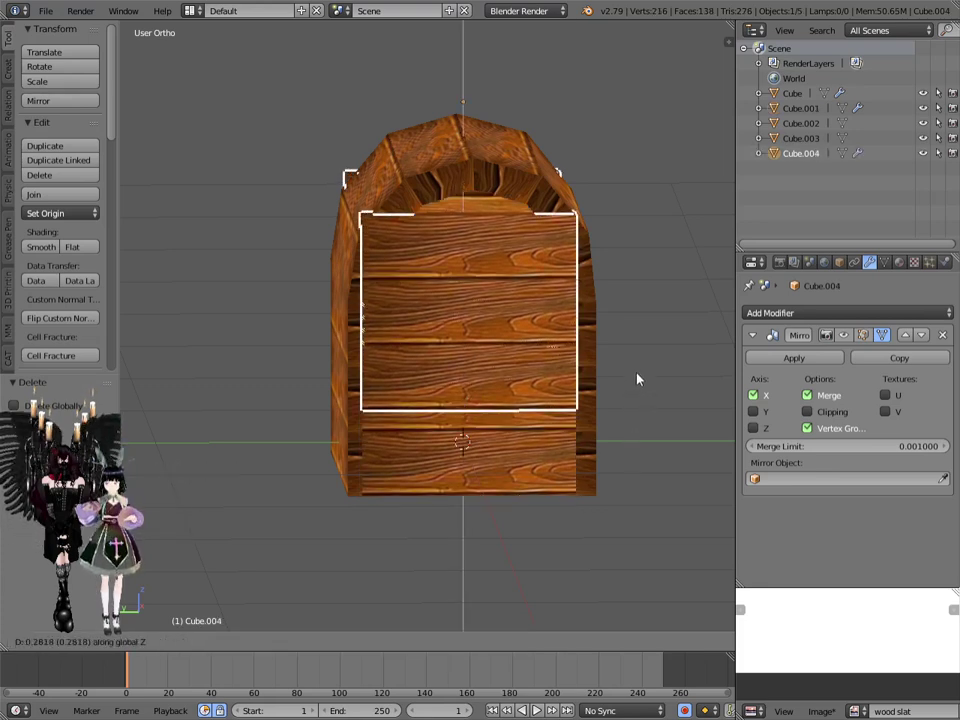
pyautogui.click(661, 279)
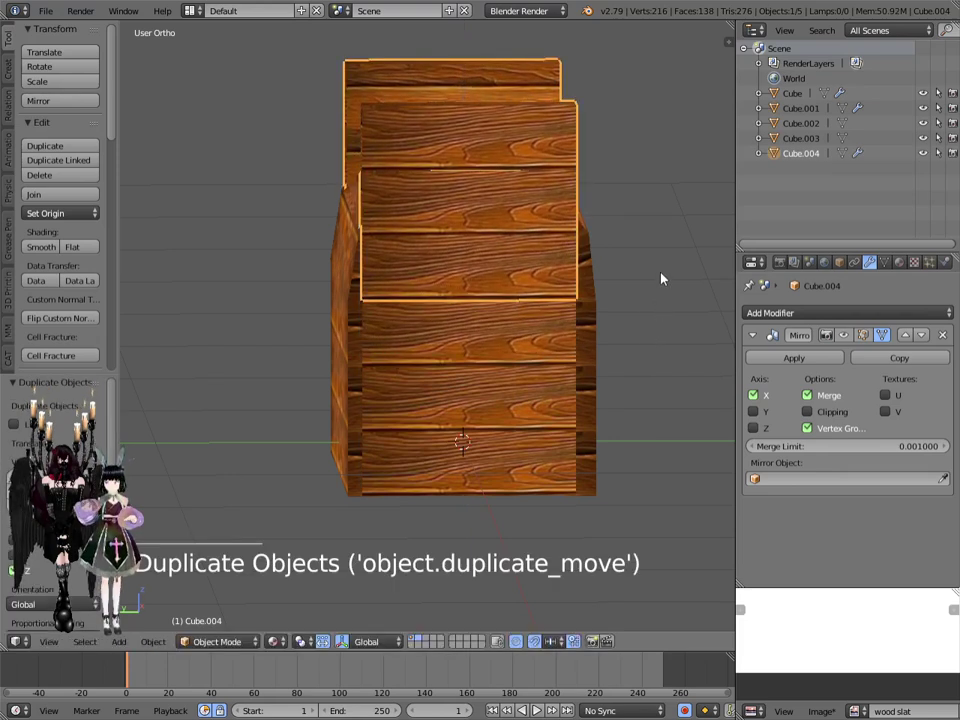
# Step: Lower the duplicated end panels about 0.004 along Z in the right orthographic view to seat them on the originals
pyautogui.press('KP_3')
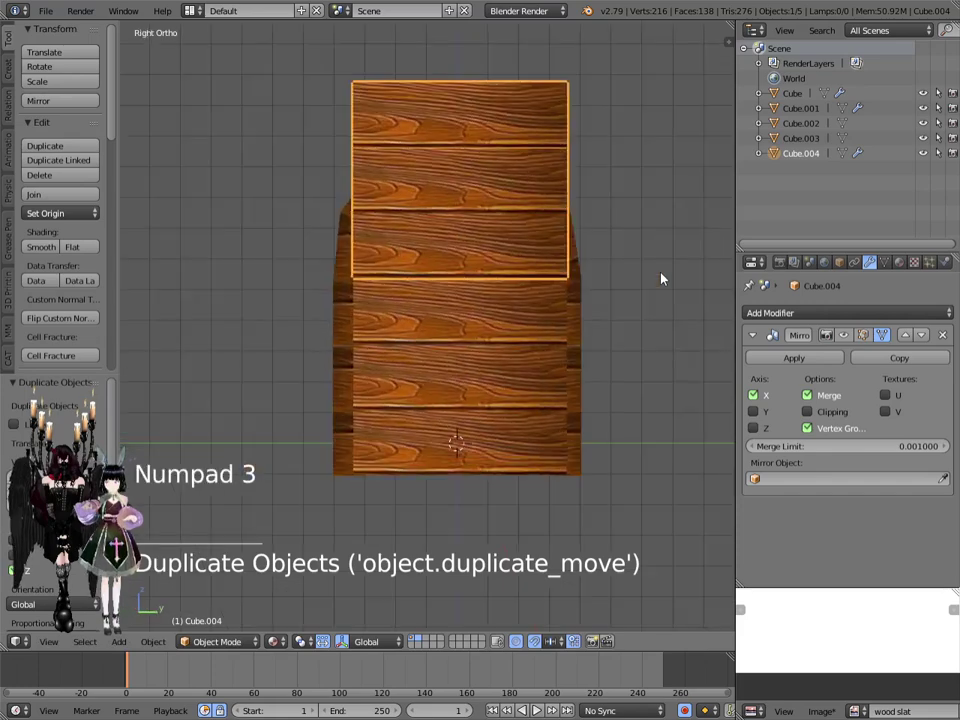
pyautogui.scroll(1, 489, 336)
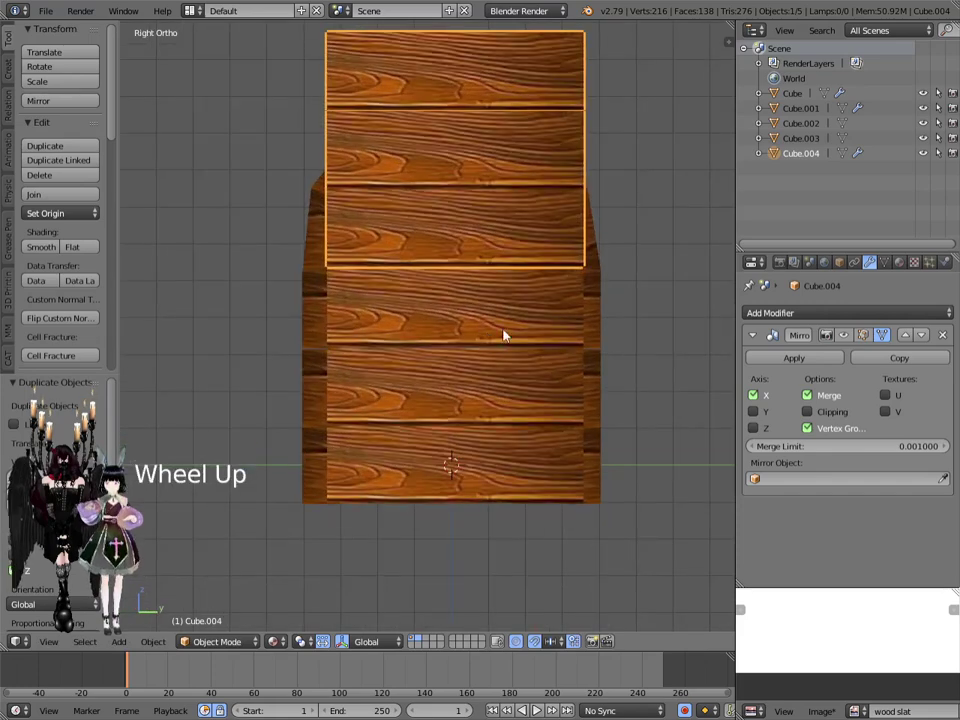
pyautogui.press('g')
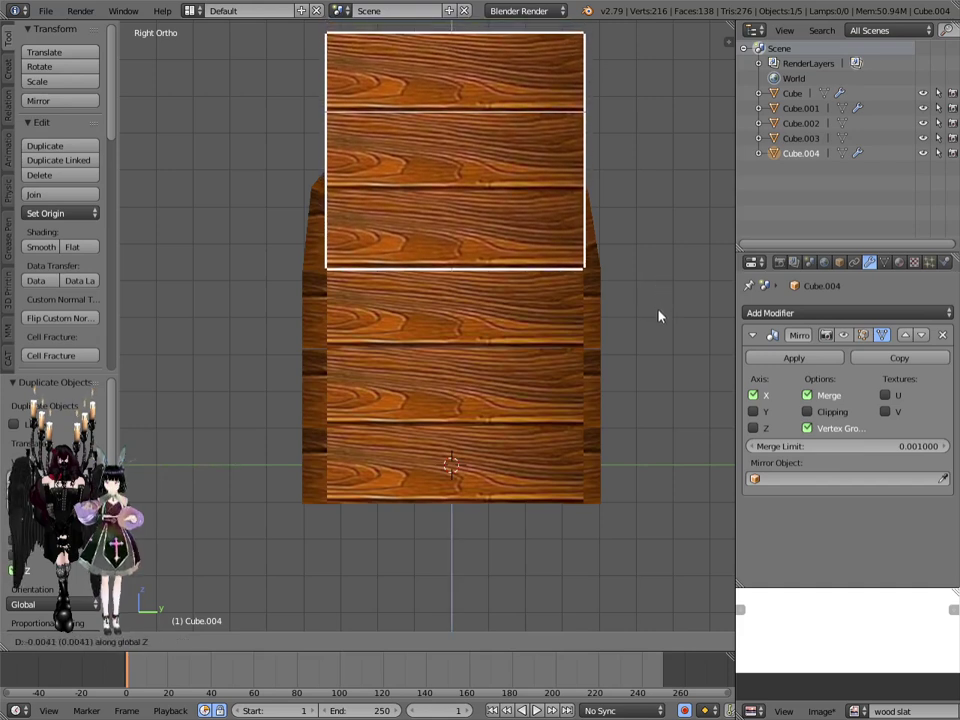
pyautogui.click(658, 316)
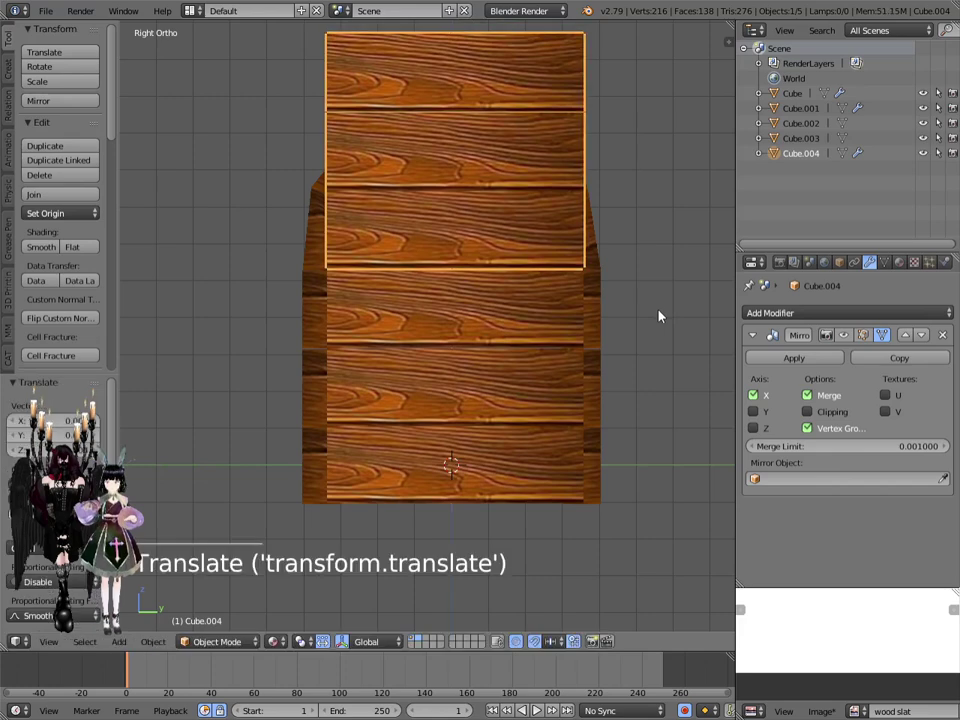
# Step: Delete the faces of the topmost slat in the duplicated end panel's mesh
pyautogui.click(213, 643)
pyautogui.click(210, 606)
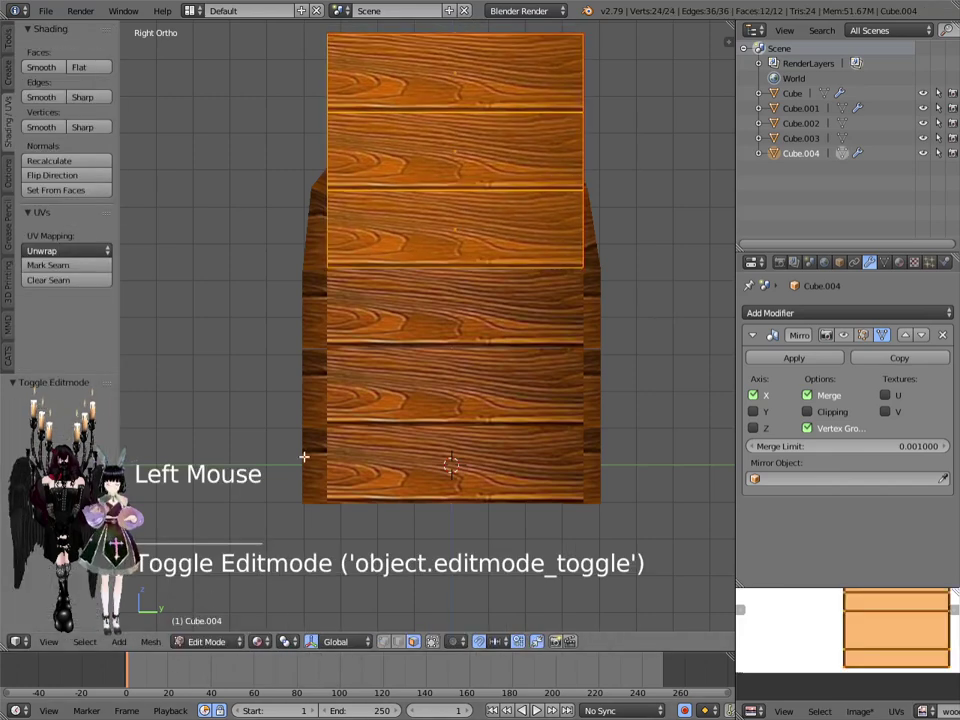
pyautogui.rightClick(480, 64)
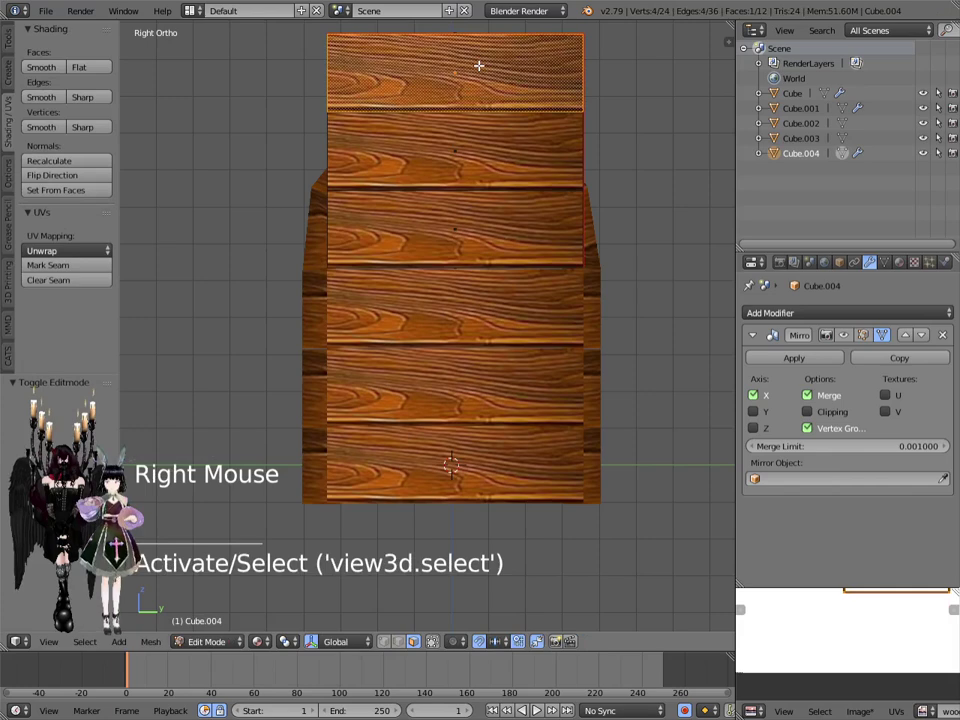
pyautogui.hotkey('ctrl', 'l')
pyautogui.press('x')
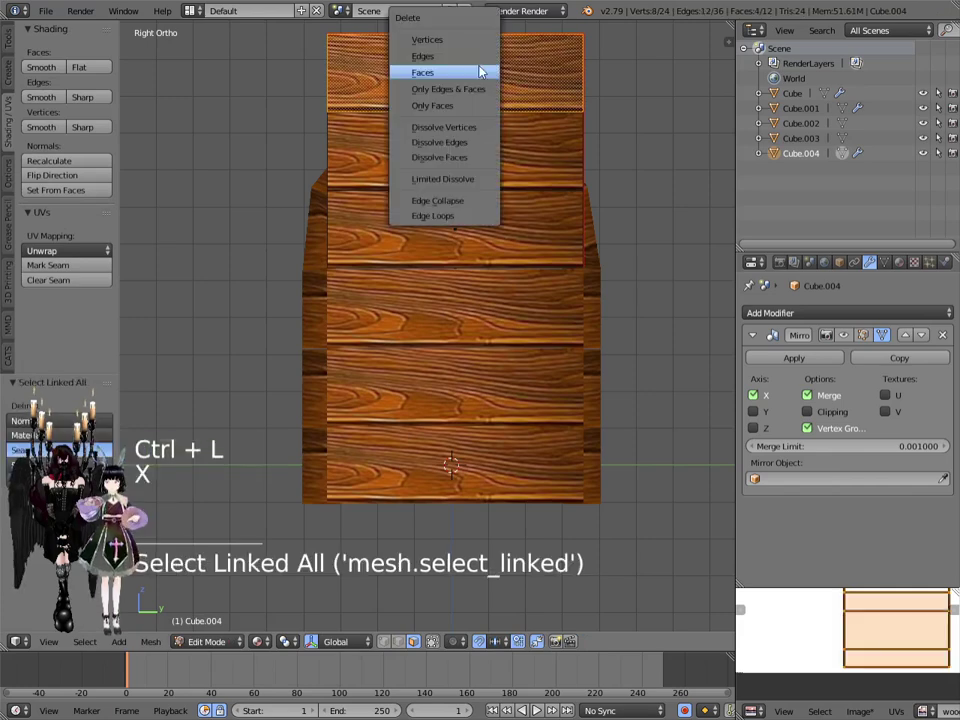
pyautogui.click(478, 67)
# Step: Move the whole duplicated panel mesh about 0.02 along negative X, inward beneath the arched lid
pyautogui.moveTo(605, 240); pyautogui.dragTo(482, 294, button='middle')
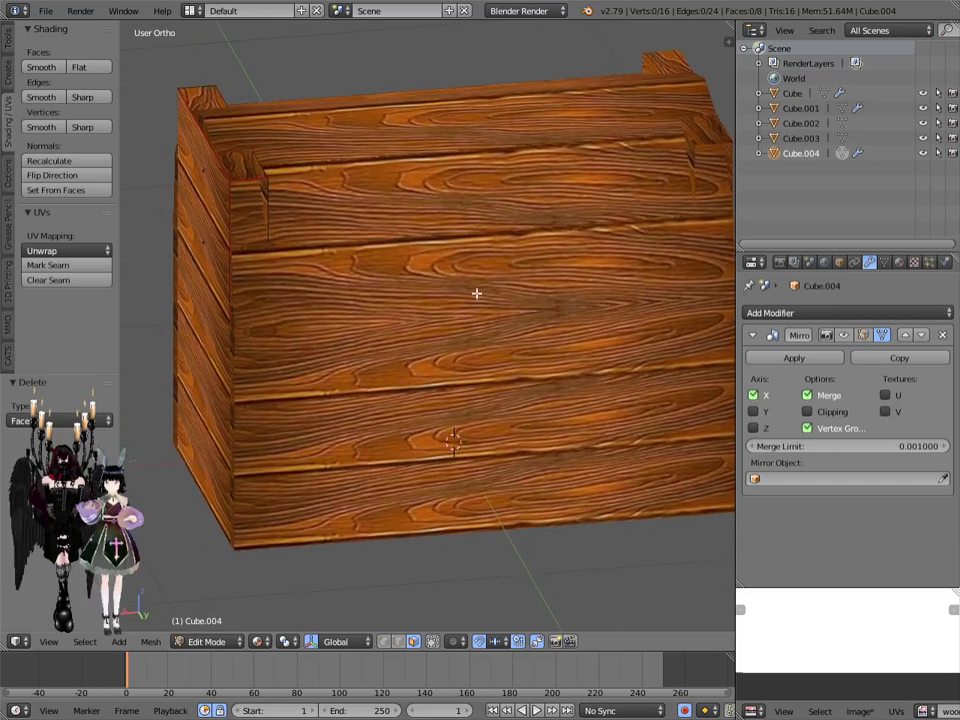
pyautogui.press('a')
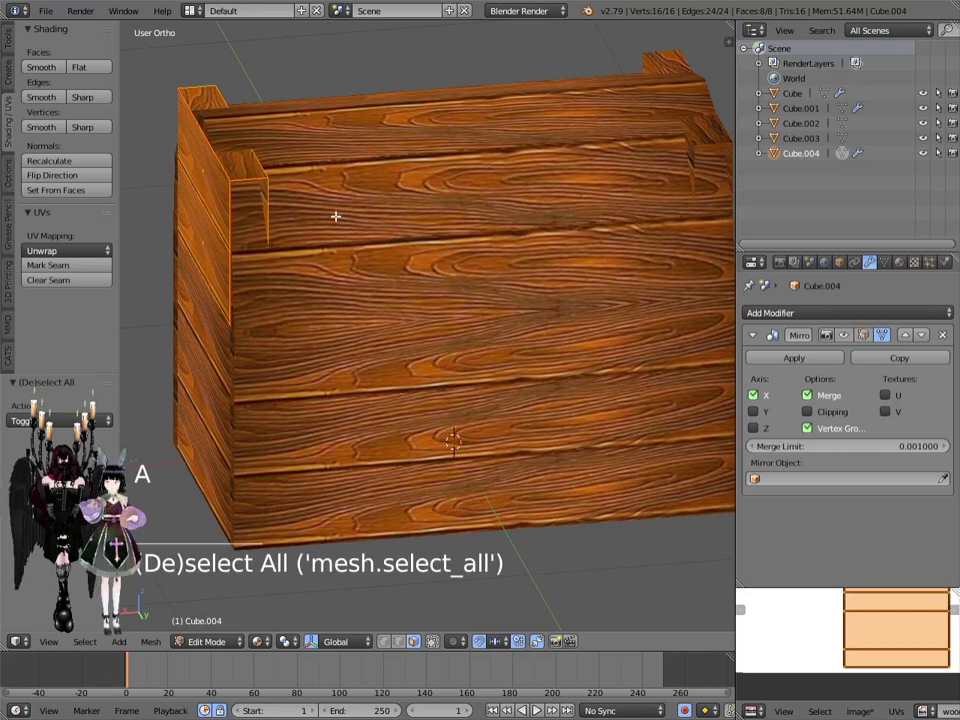
pyautogui.press('g')
pyautogui.press('y')
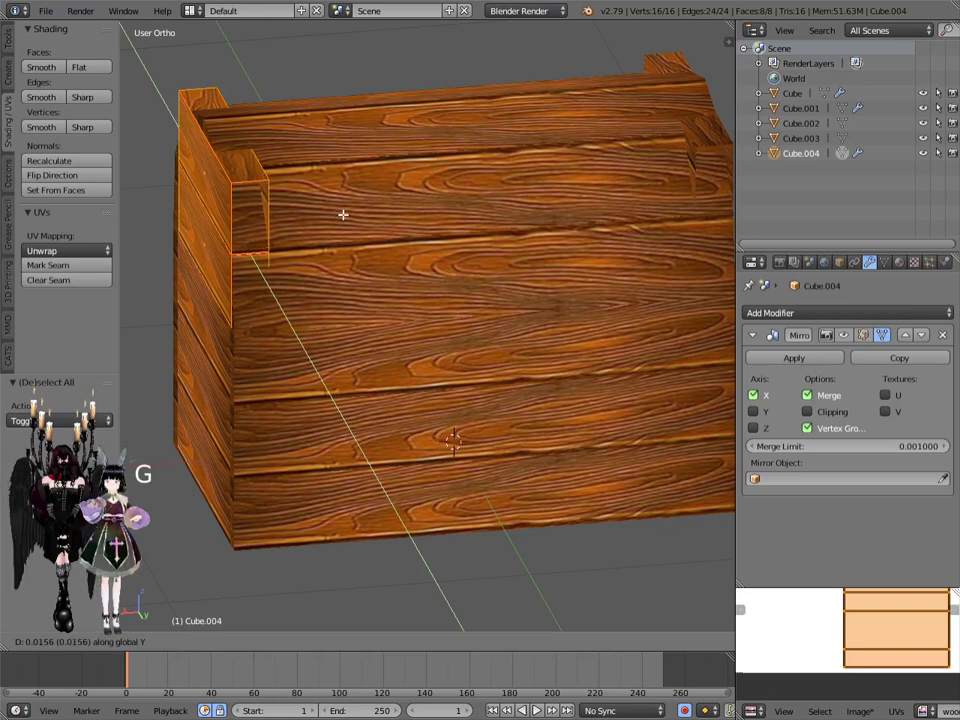
pyautogui.press('x')
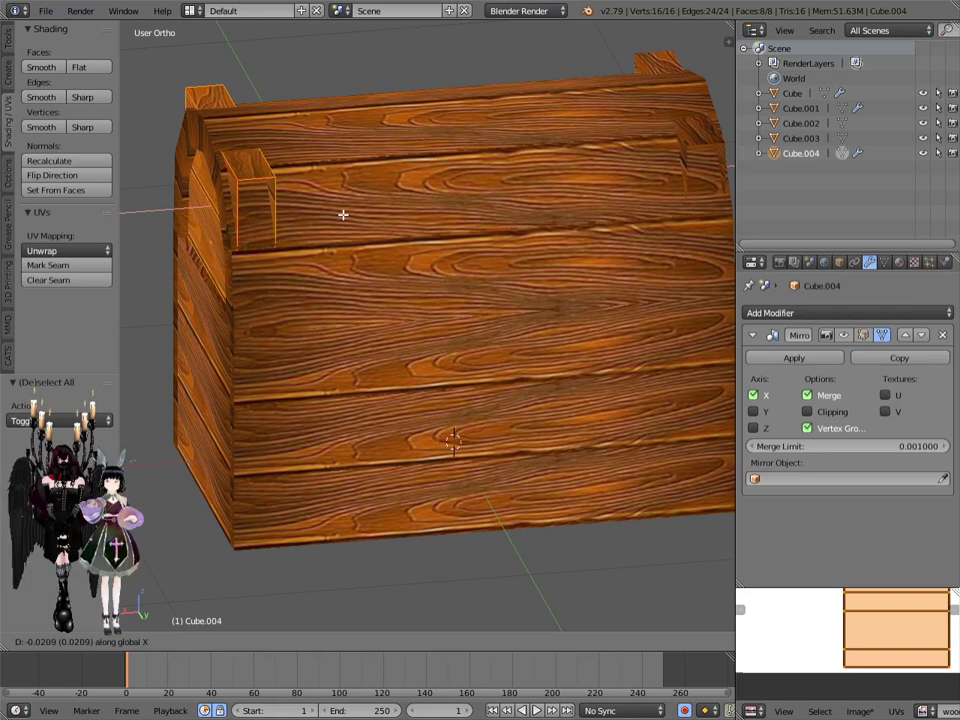
pyautogui.click(343, 214)
# Step: Examine from both sides how the inset end panel meets the arched lid and the crate slats below
pyautogui.moveTo(204, 253); pyautogui.dragTo(139, 176, button='middle')
pyautogui.moveTo(206, 219); pyautogui.dragTo(270, 257, button='middle')
pyautogui.scroll(3, 186, 221)
pyautogui.keyDown('shift'); pyautogui.moveTo(186, 223); pyautogui.dragTo(272, 205, button='middle'); pyautogui.keyUp('shift')
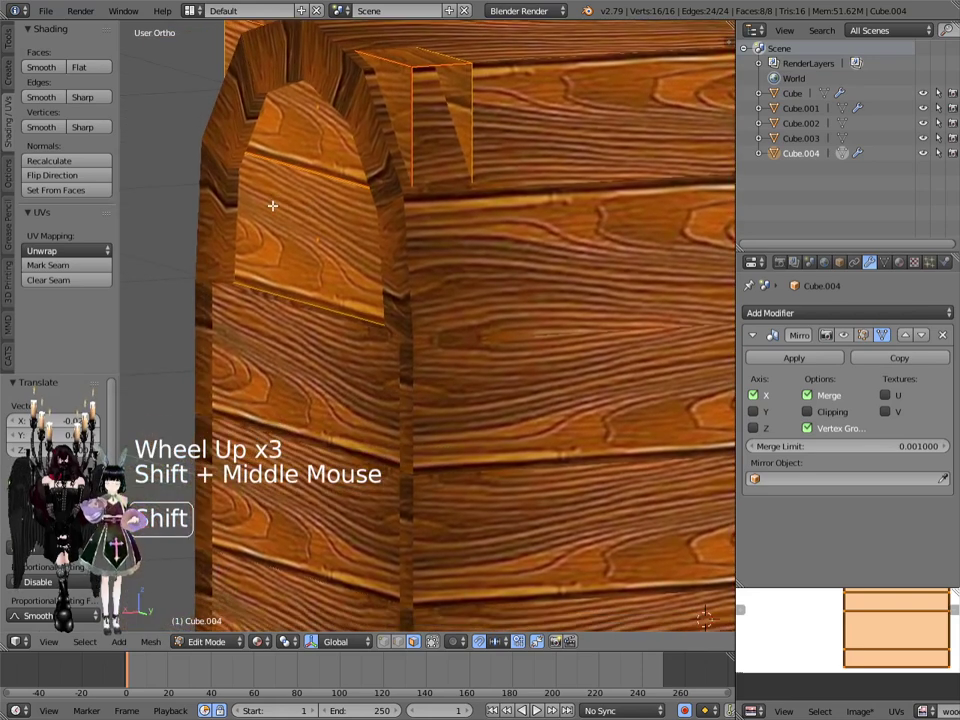
pyautogui.scroll(4, 228, 227)
pyautogui.scroll(-2, 255, 238)
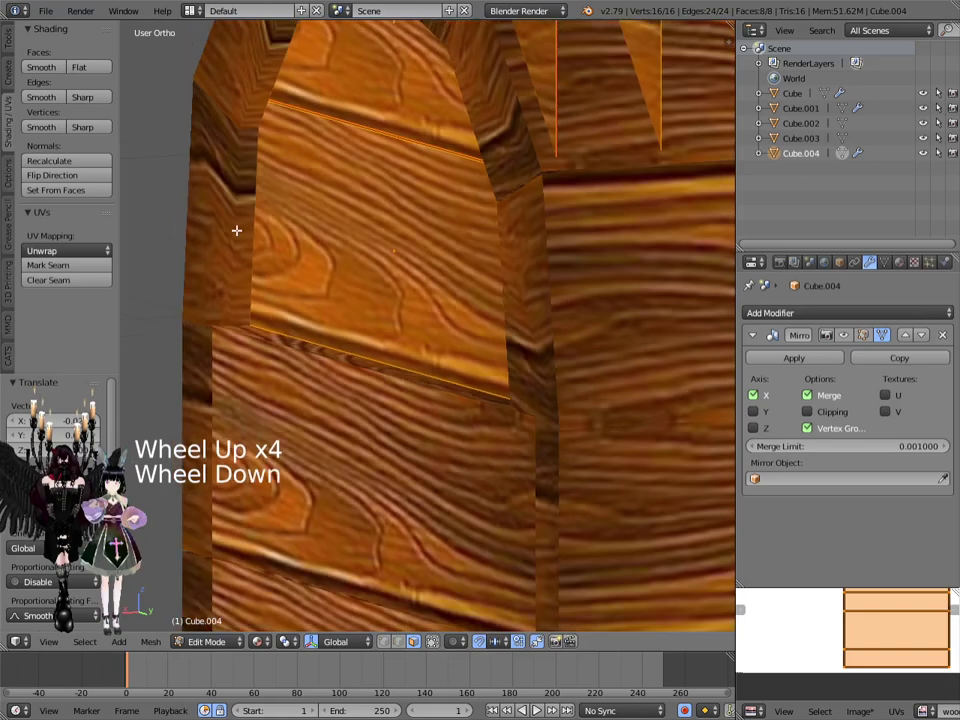
pyautogui.moveTo(274, 246); pyautogui.dragTo(493, 250, button='middle')
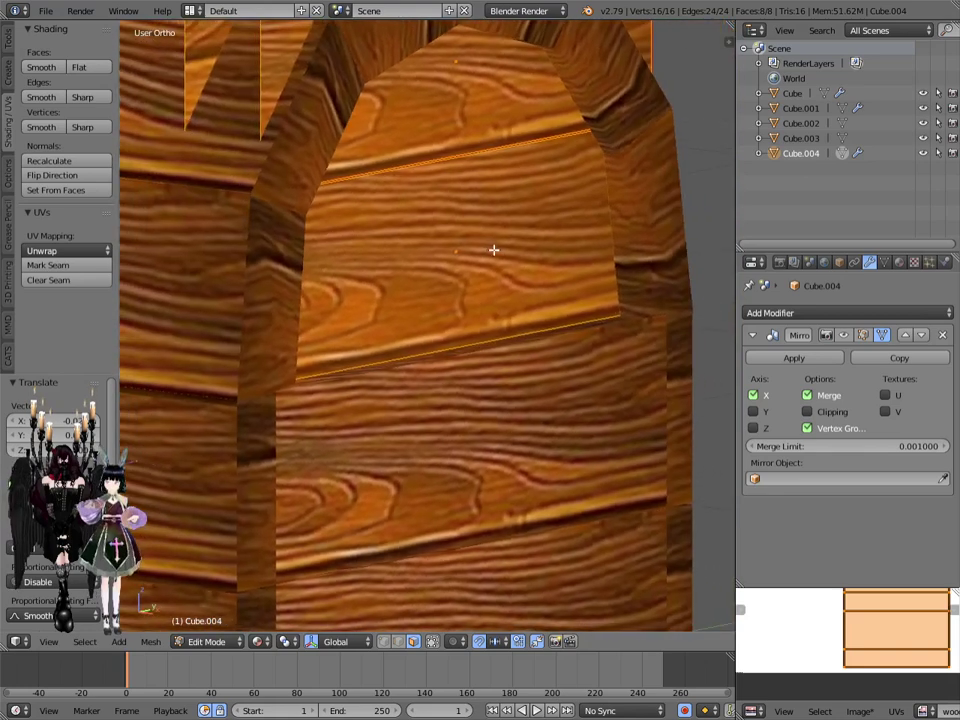
pyautogui.scroll(-3, 480, 233)
pyautogui.scroll(-2, 480, 231)
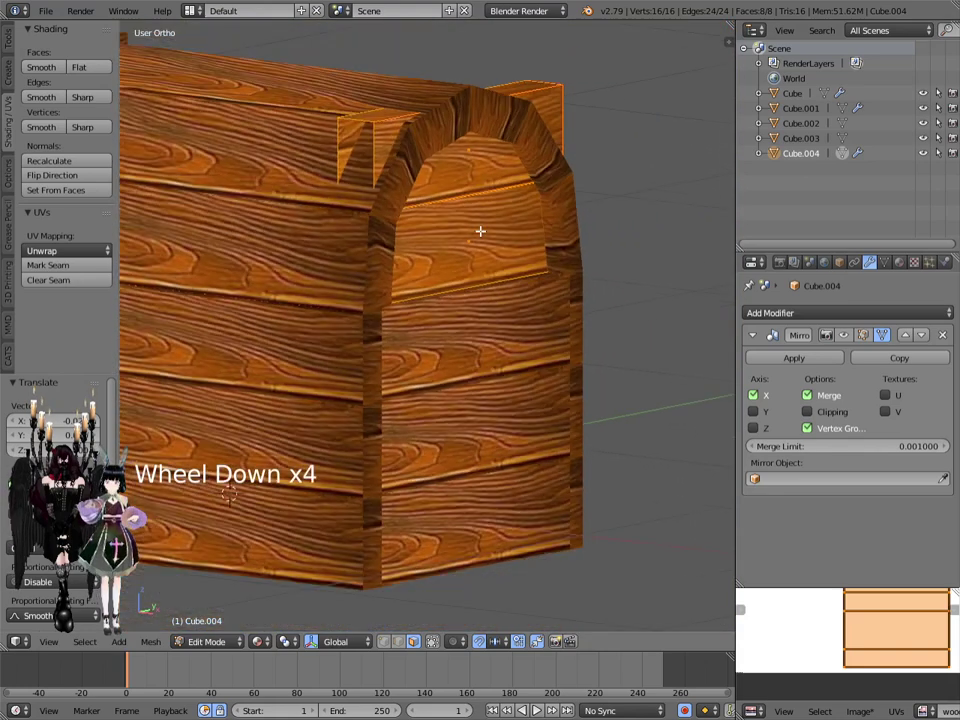
# Step: Return the duplicated end panels to Object Mode and apply their Mirror modifier
pyautogui.click(196, 640)
pyautogui.click(214, 623)
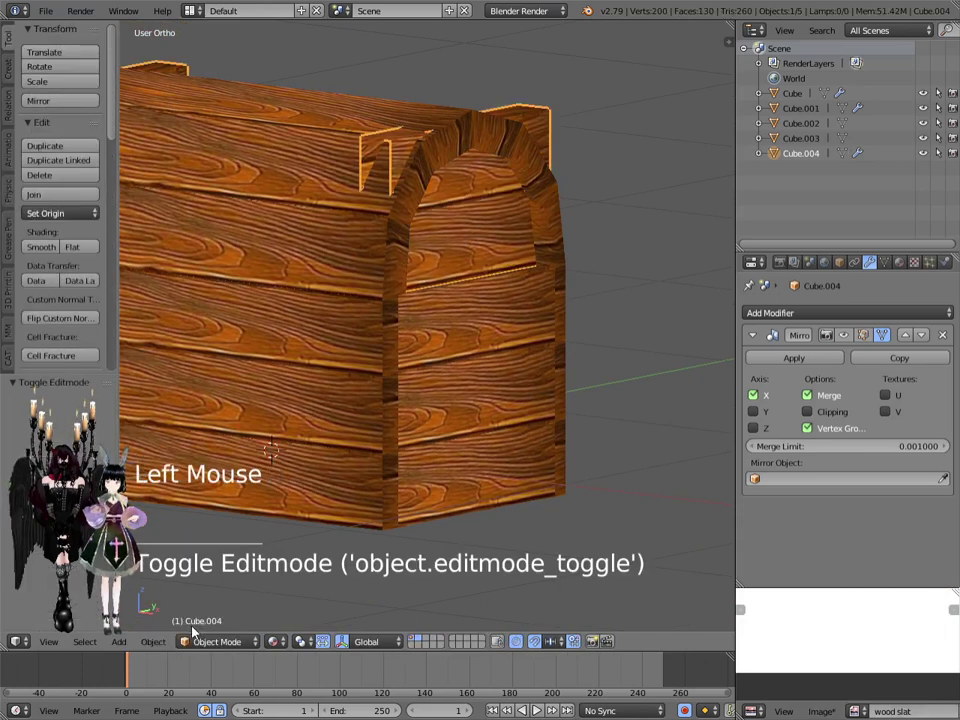
pyautogui.click(785, 358)
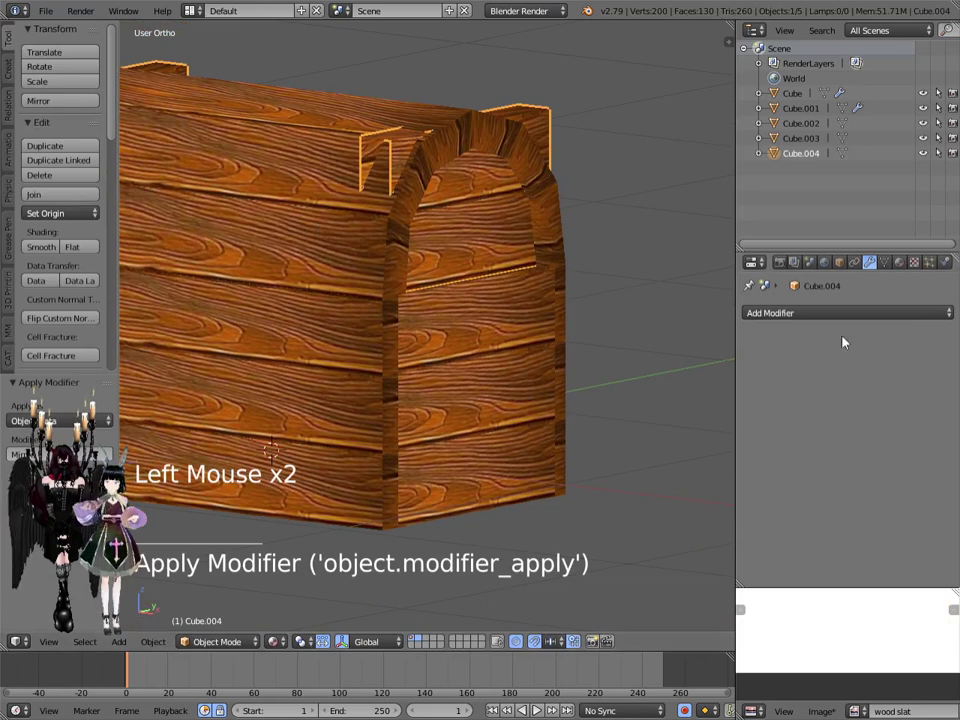
# Step: Add a Boolean modifier to the duplicated end panels with the arched lid, Cube.003, as its target object
pyautogui.click(815, 315)
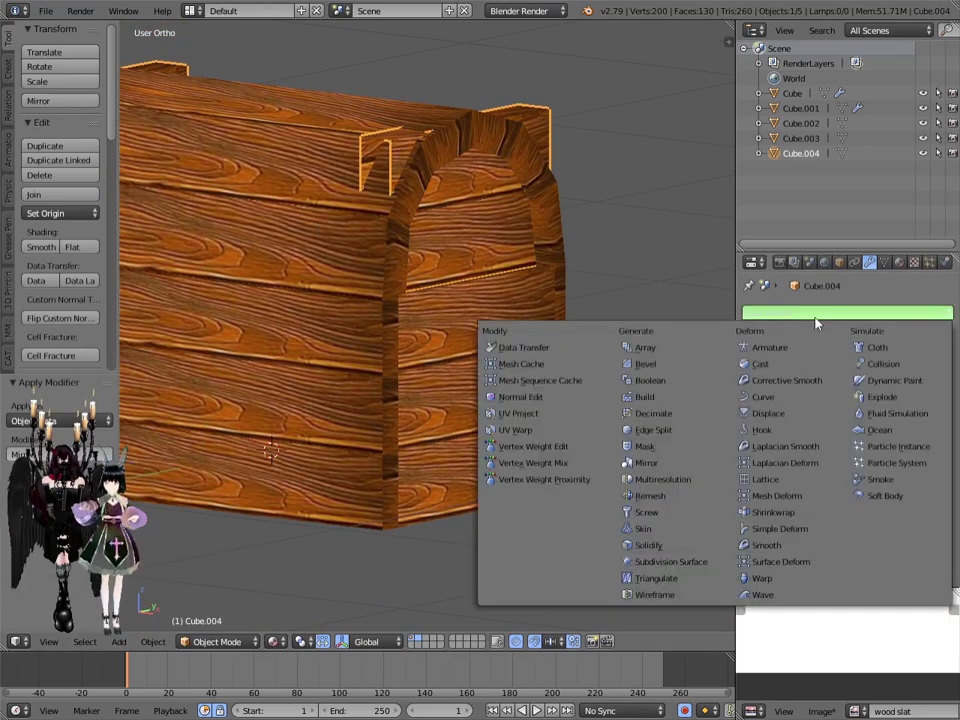
pyautogui.click(675, 387)
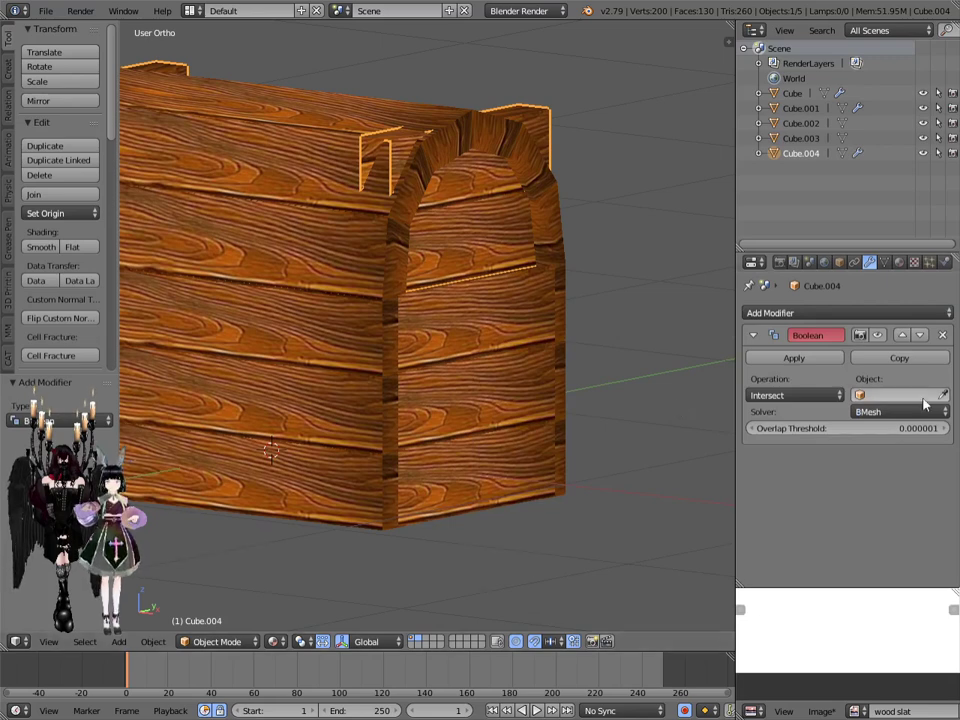
pyautogui.click(944, 397)
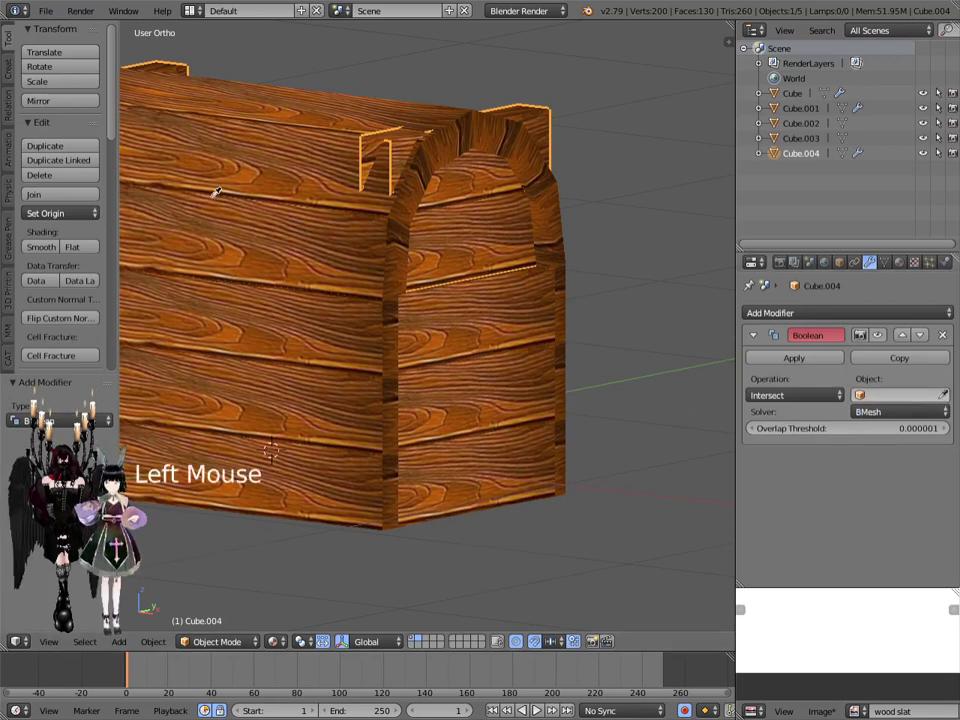
pyautogui.click(225, 146)
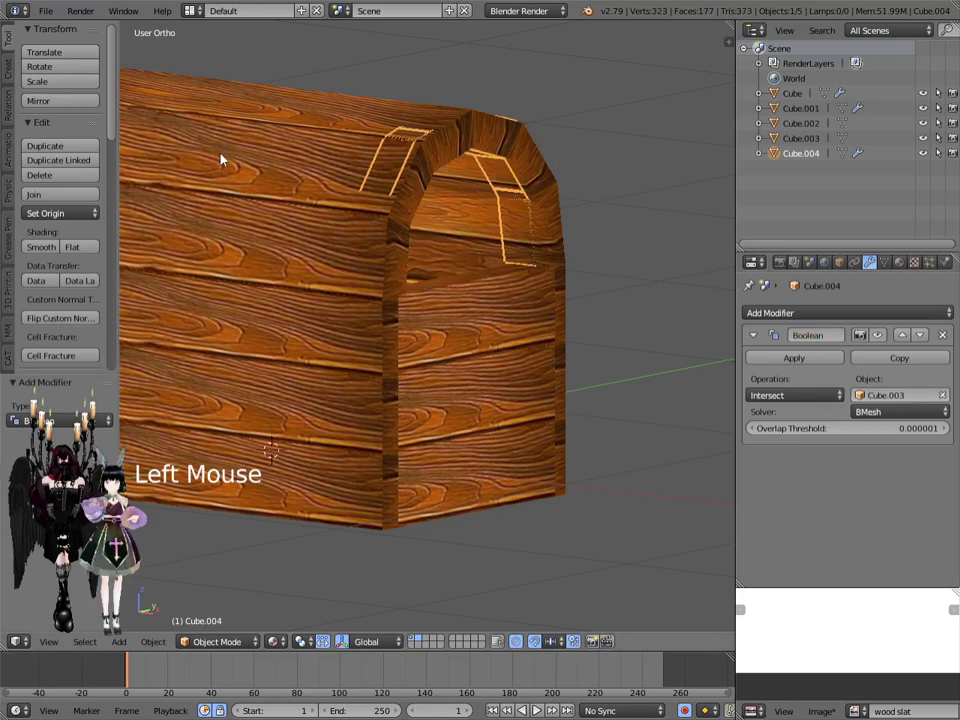
# Step: Set the Boolean modifier on the lid's end boards (Cube.004) to the Carve solver and the Difference operation
pyautogui.click(878, 412)
pyautogui.click(866, 379)
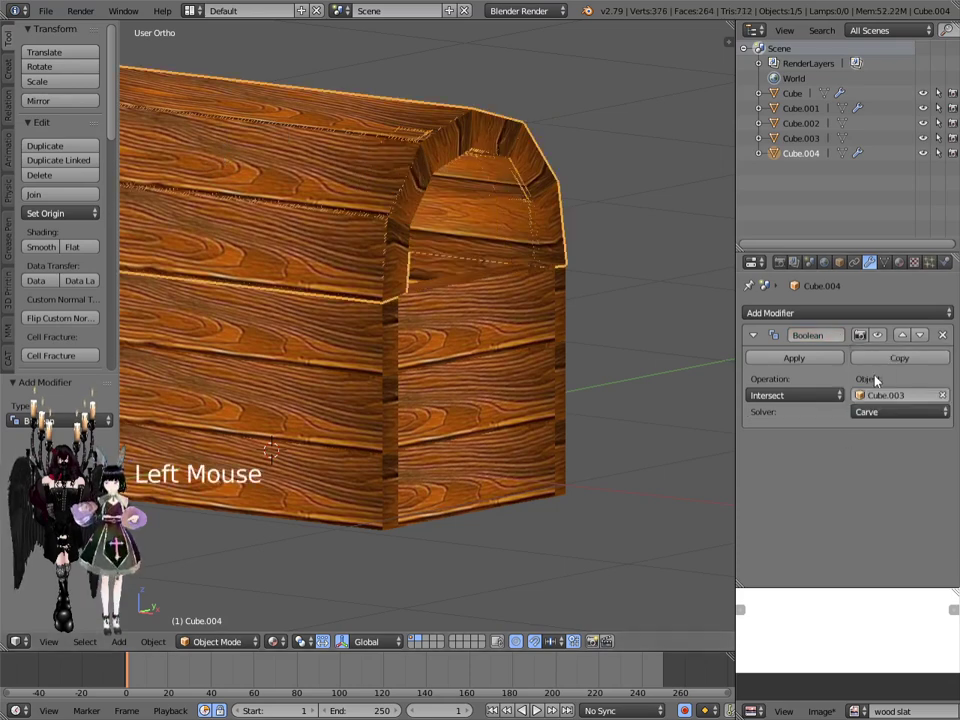
pyautogui.click(785, 395)
pyautogui.click(778, 346)
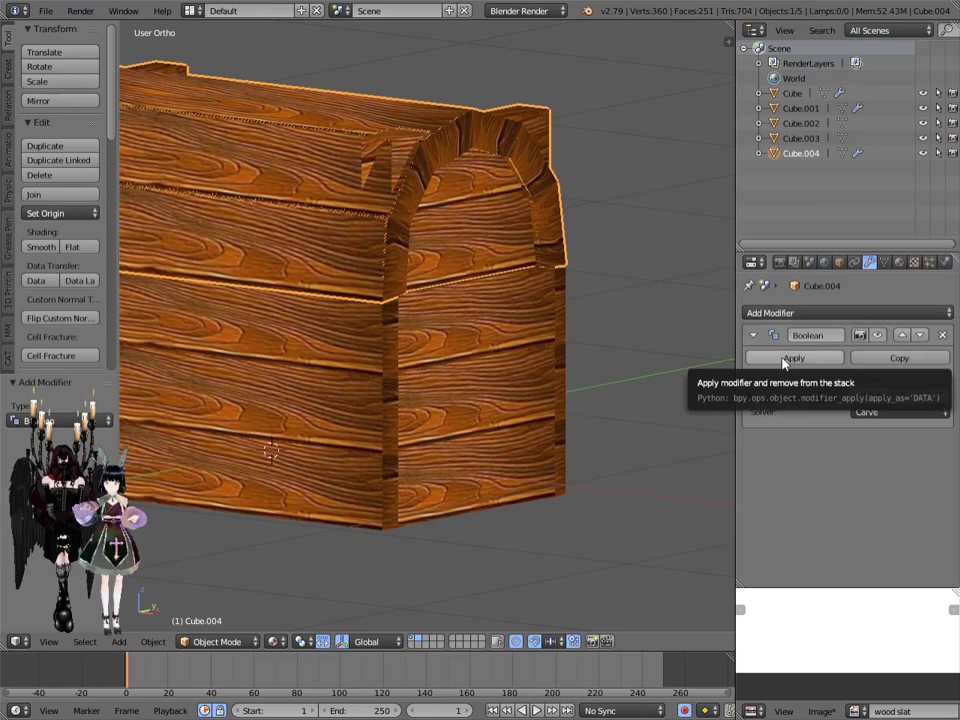
# Step: Try the Wire maximum draw type on the arched lid (Cube.003) and restore it to Textured
pyautogui.rightClick(281, 229)
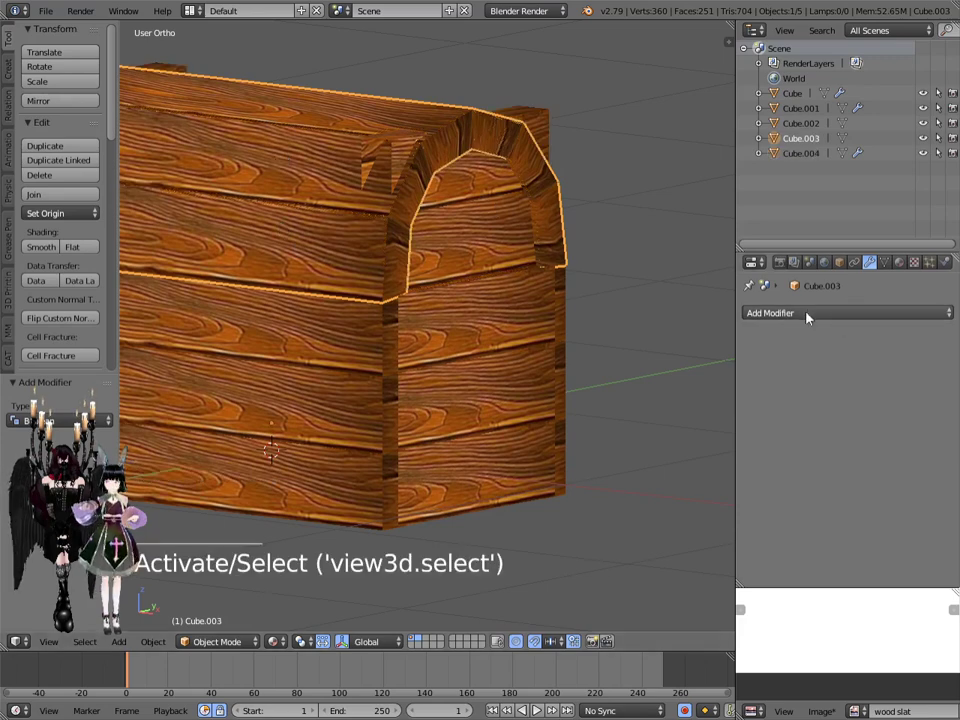
pyautogui.click(839, 262)
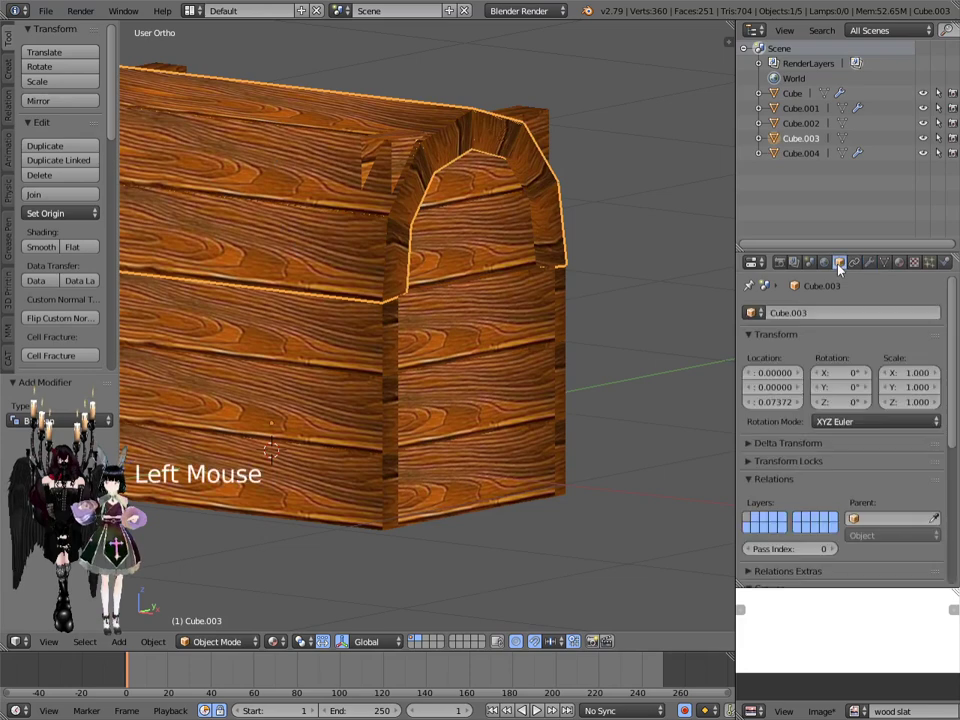
pyautogui.scroll(-12, 799, 462)
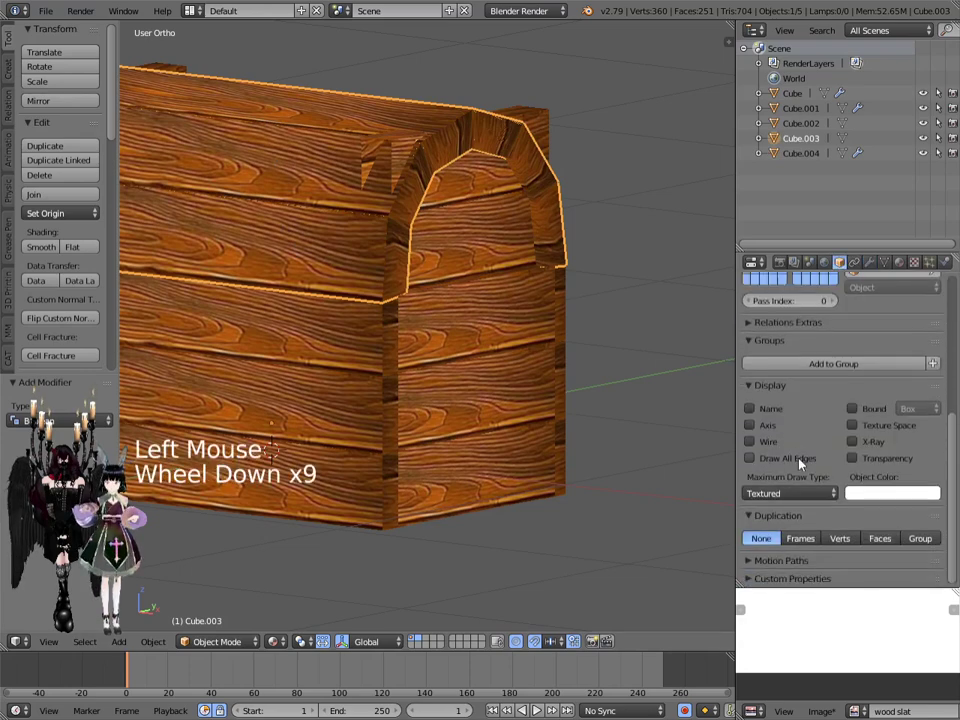
pyautogui.click(772, 494)
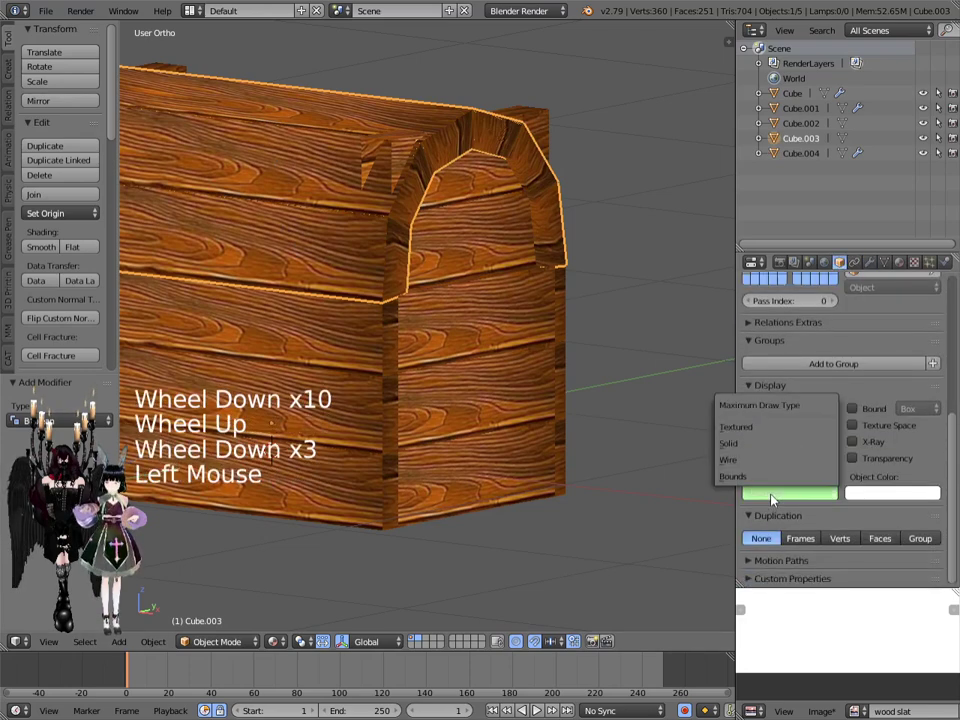
pyautogui.click(748, 460)
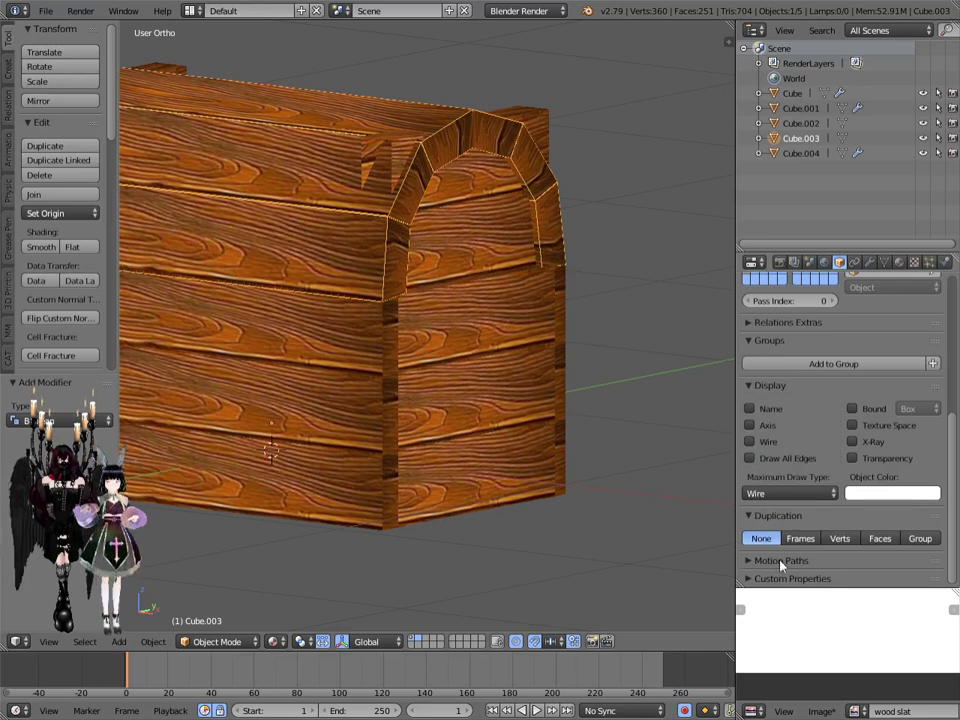
pyautogui.click(760, 493)
pyautogui.click(757, 428)
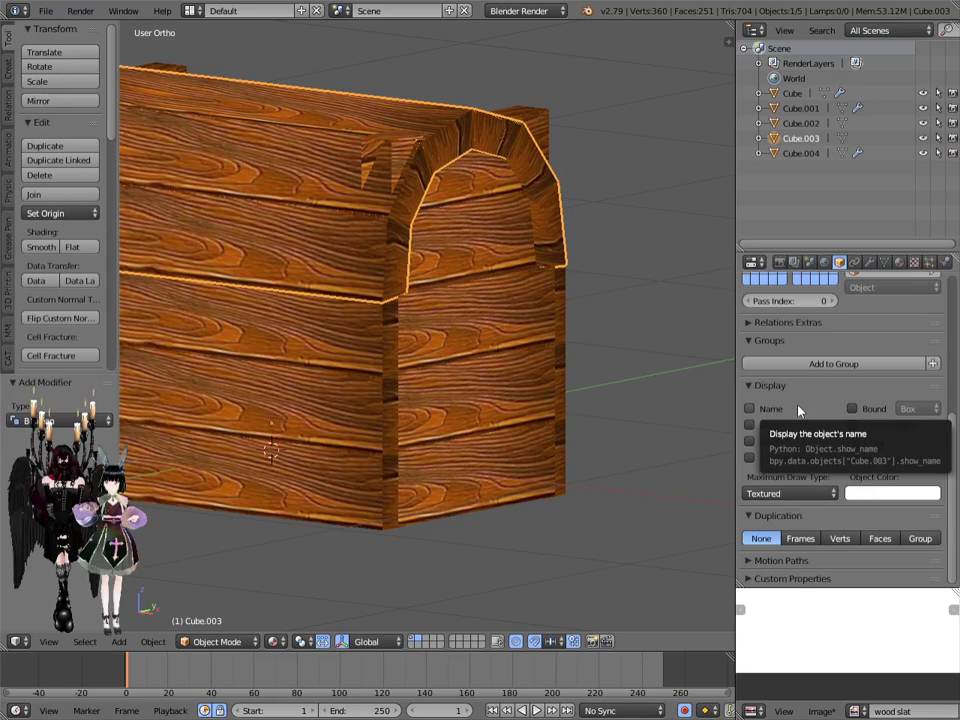
# Step: Hide the arched lid (Cube.003) and select the end boards (Cube.004) left around the chest's top
pyautogui.press('h')
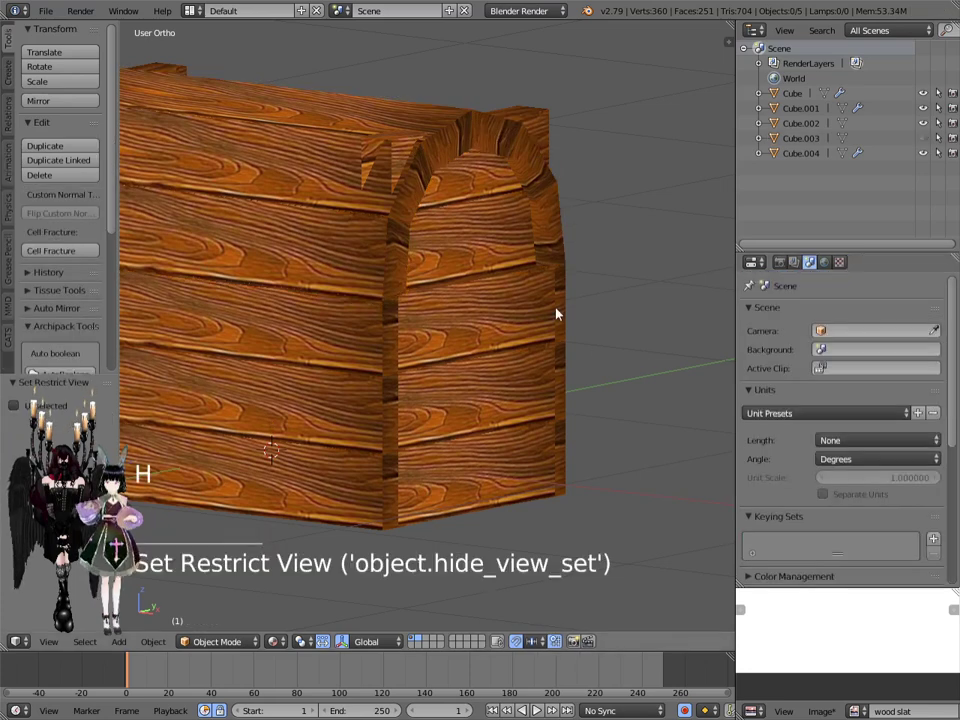
pyautogui.rightClick(552, 240)
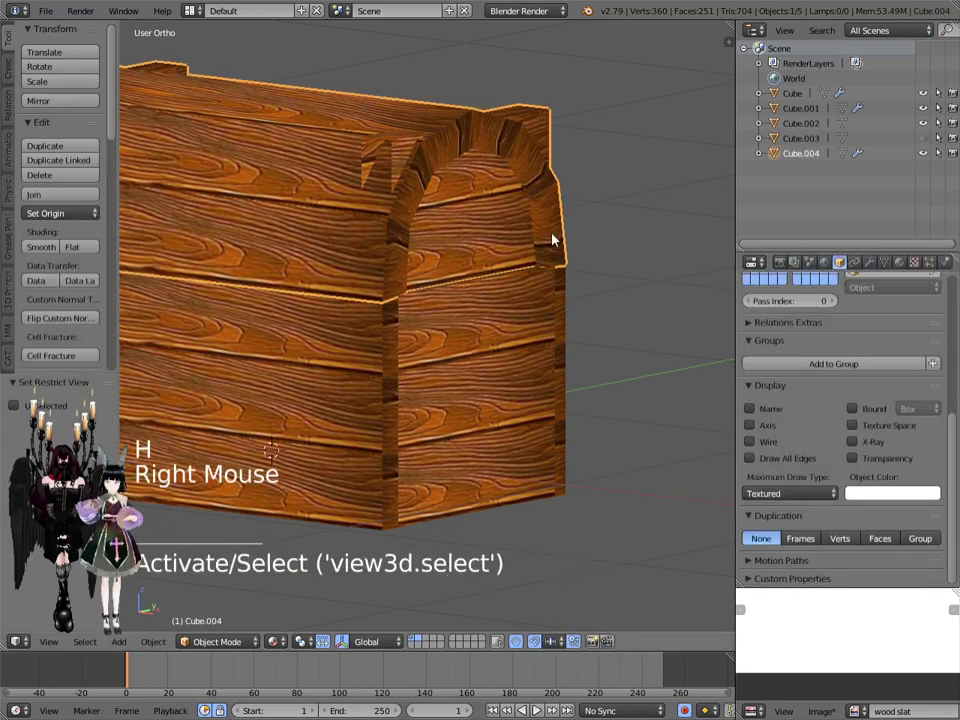
pyautogui.middleClick(552, 240)
pyautogui.moveTo(552, 240); pyautogui.dragTo(499, 261, button='middle')
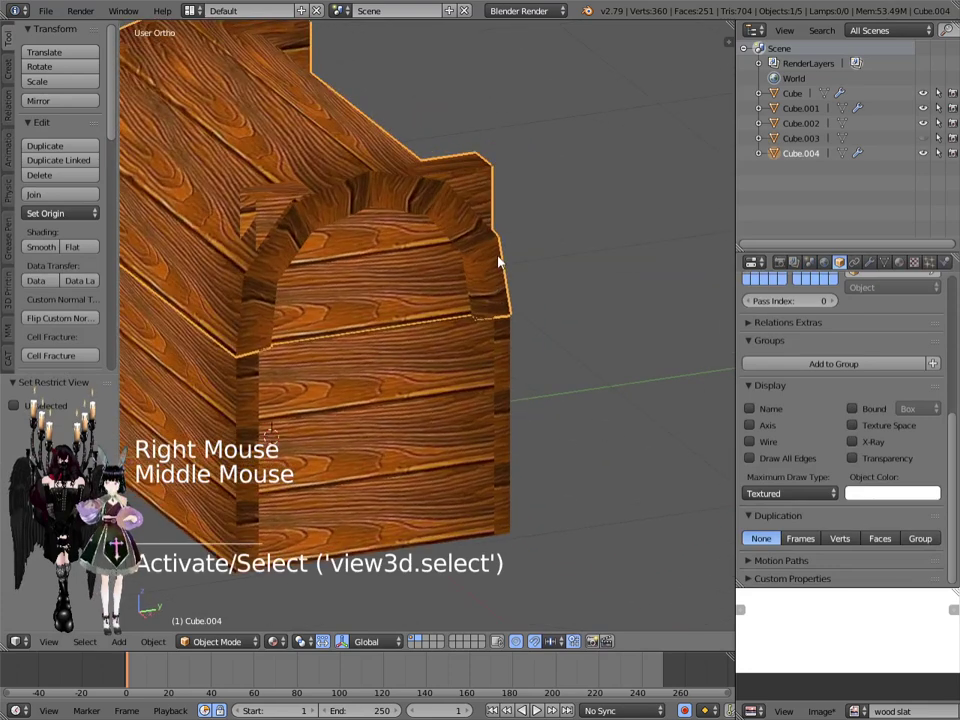
pyautogui.rightClick(489, 236)
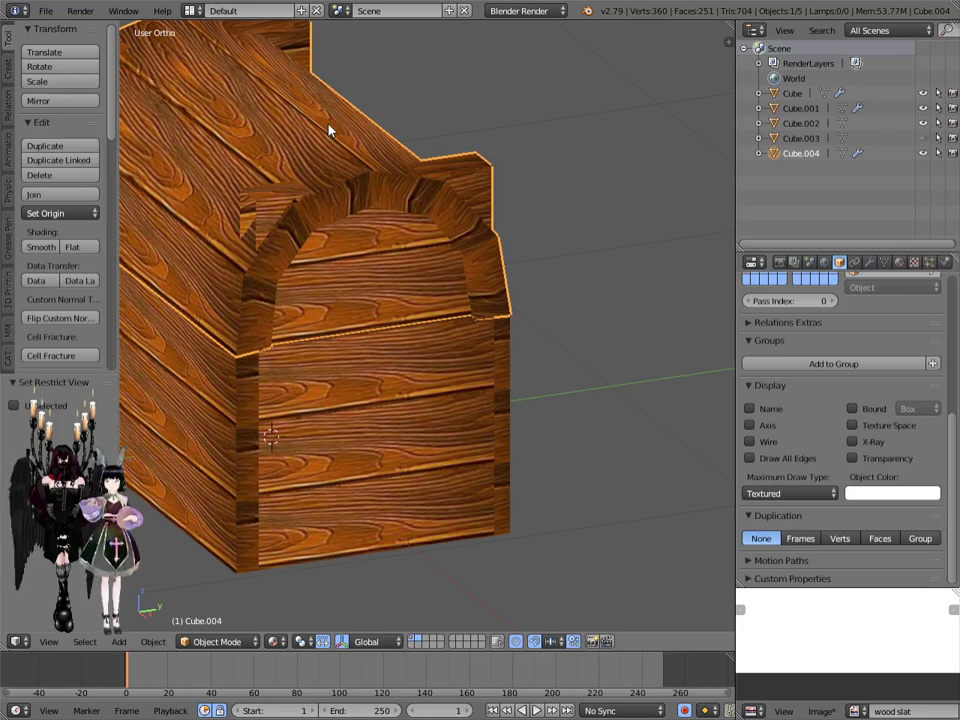
# Step: Set the maximum draw type of the end boards (Cube.004) to Wire
pyautogui.click(762, 493)
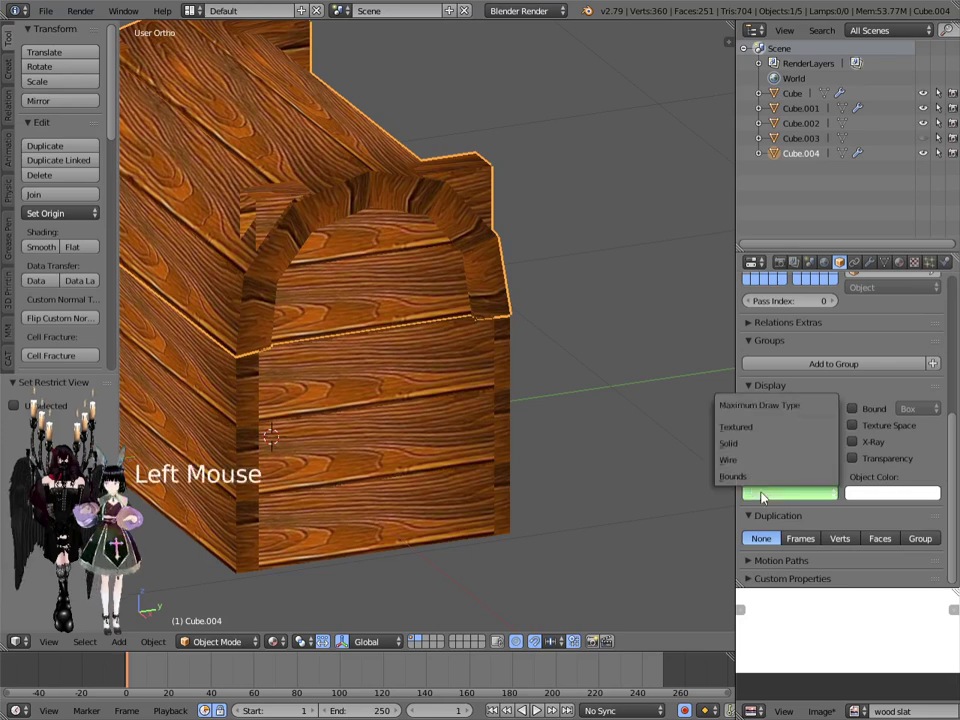
pyautogui.click(740, 460)
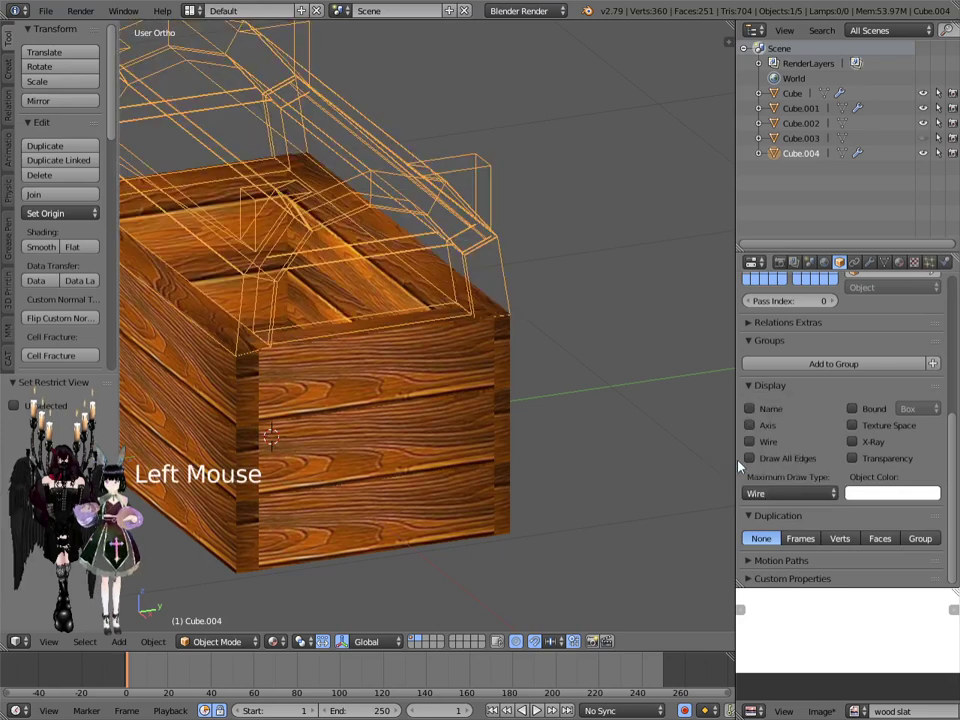
pyautogui.rightClick(477, 175)
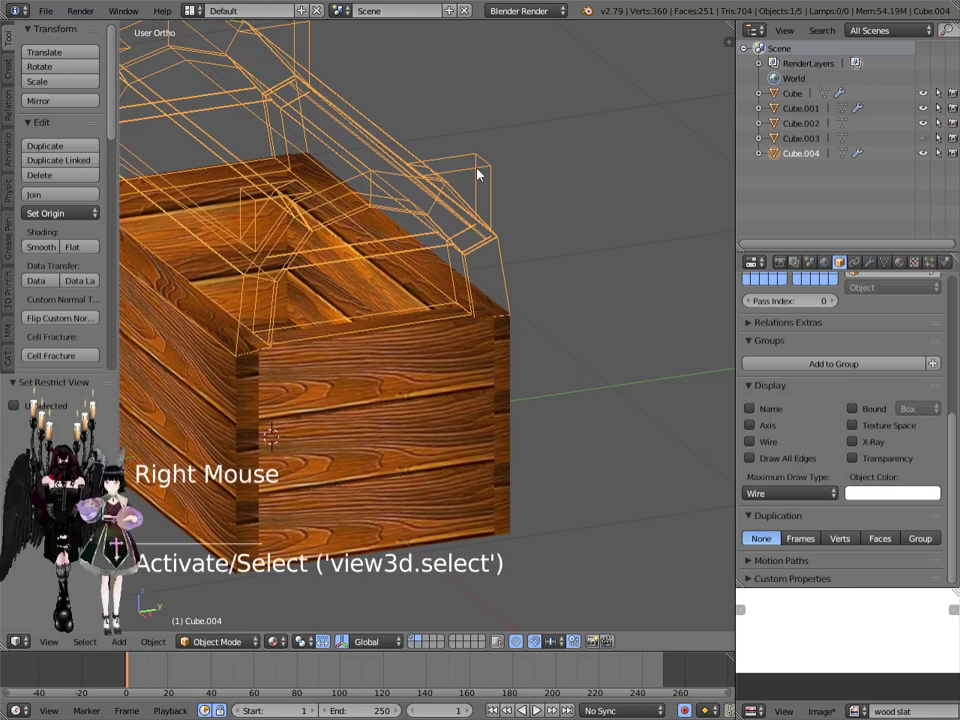
pyautogui.rightClick(477, 175)
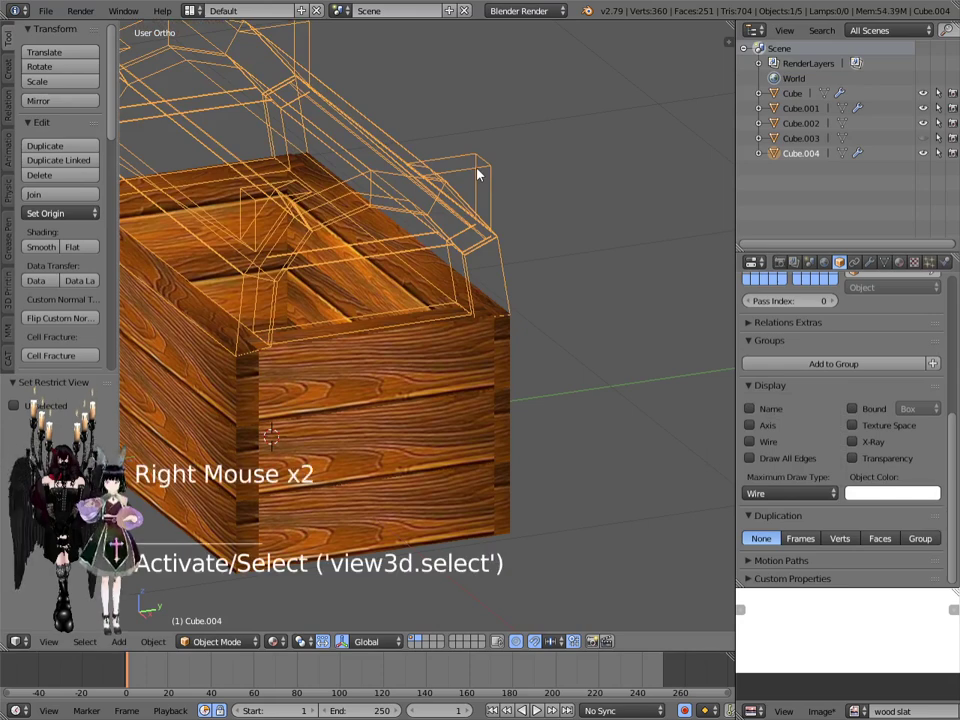
# Step: Check the maximum draw types of Cube.002 and Cube.001, keeping Cube.001 as Textured
pyautogui.click(798, 138)
pyautogui.click(791, 124)
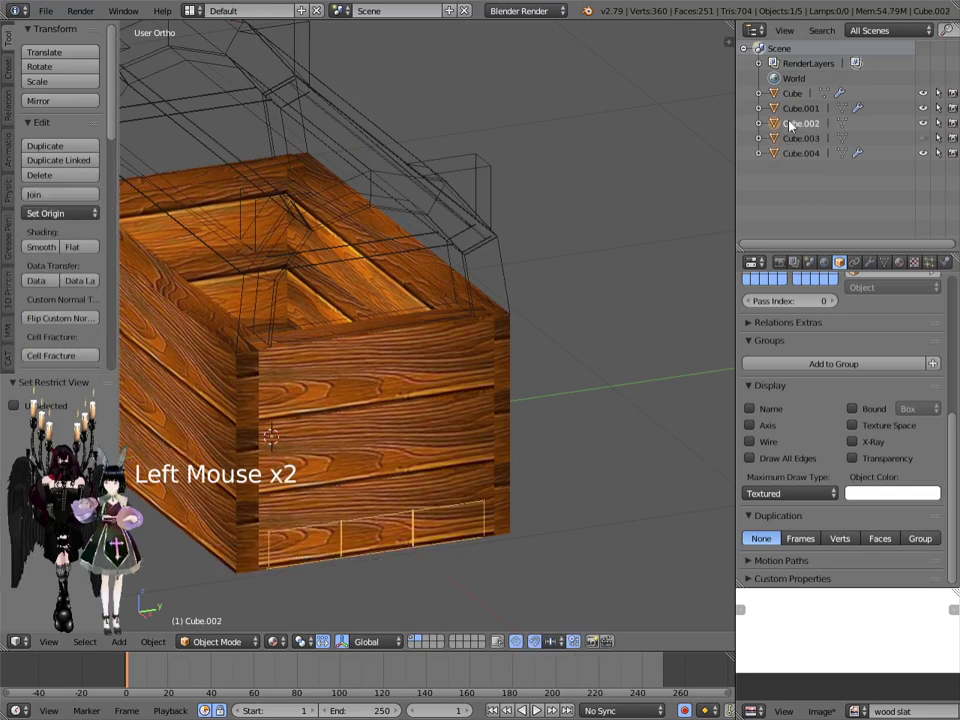
pyautogui.click(792, 109)
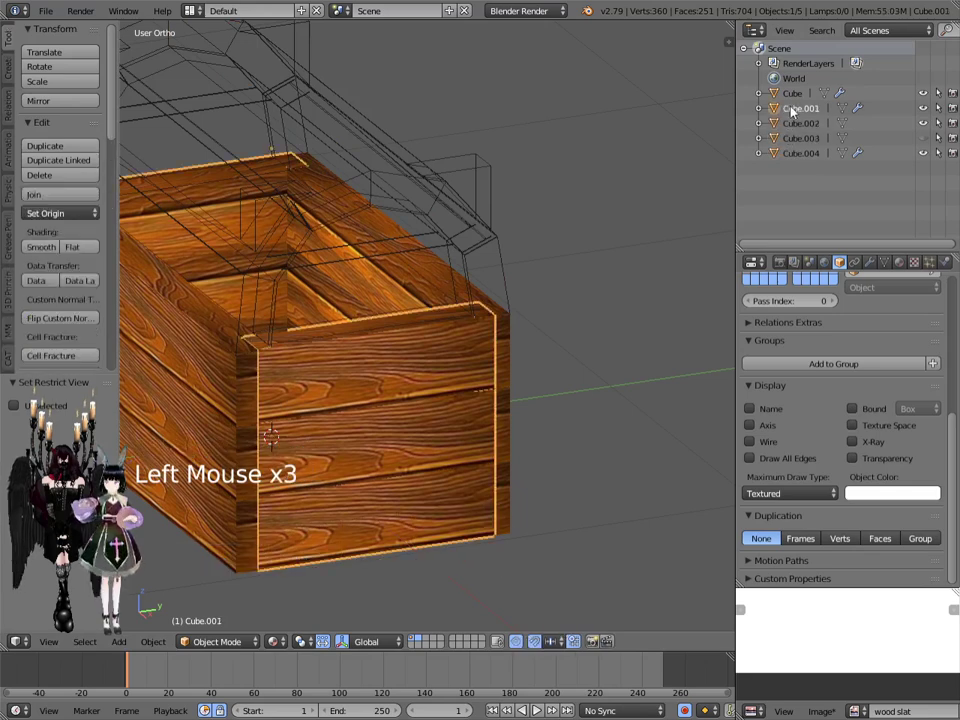
pyautogui.click(768, 492)
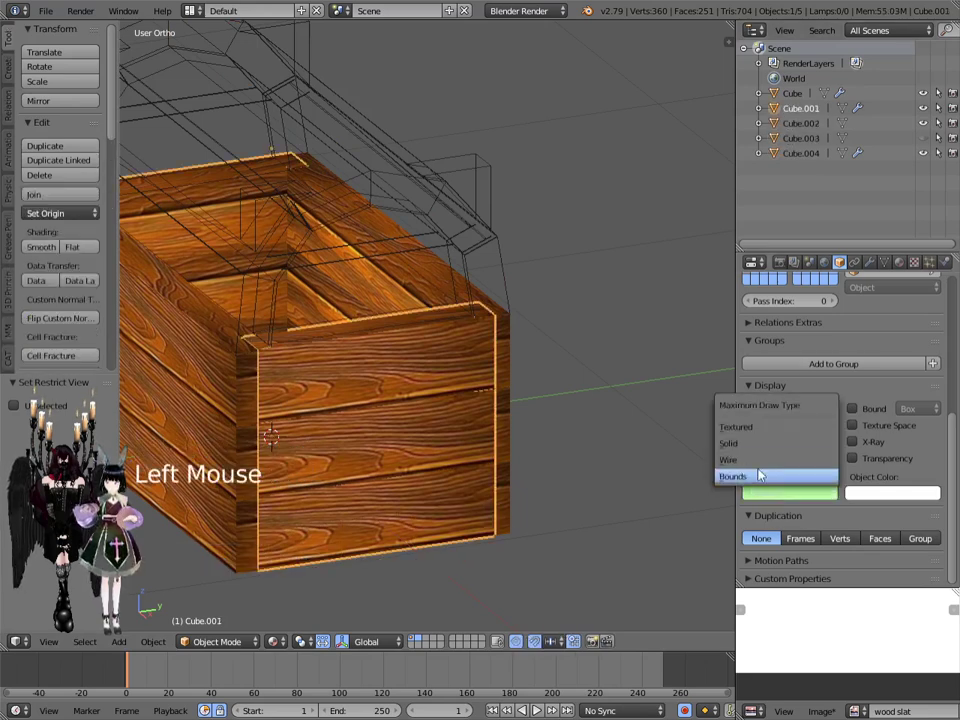
pyautogui.click(752, 429)
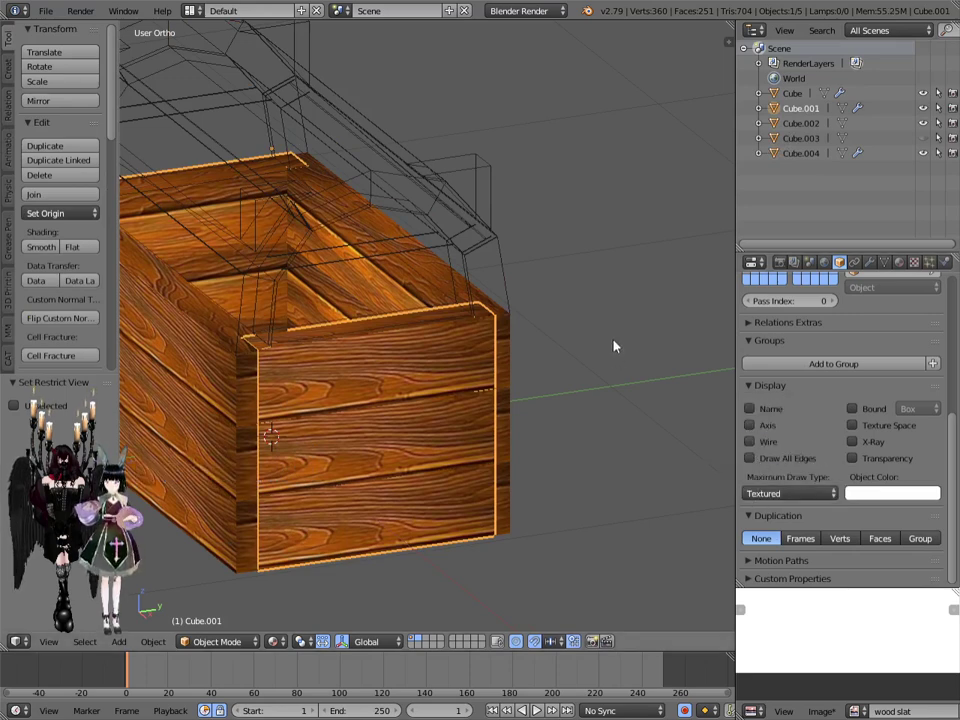
pyautogui.click(274, 642)
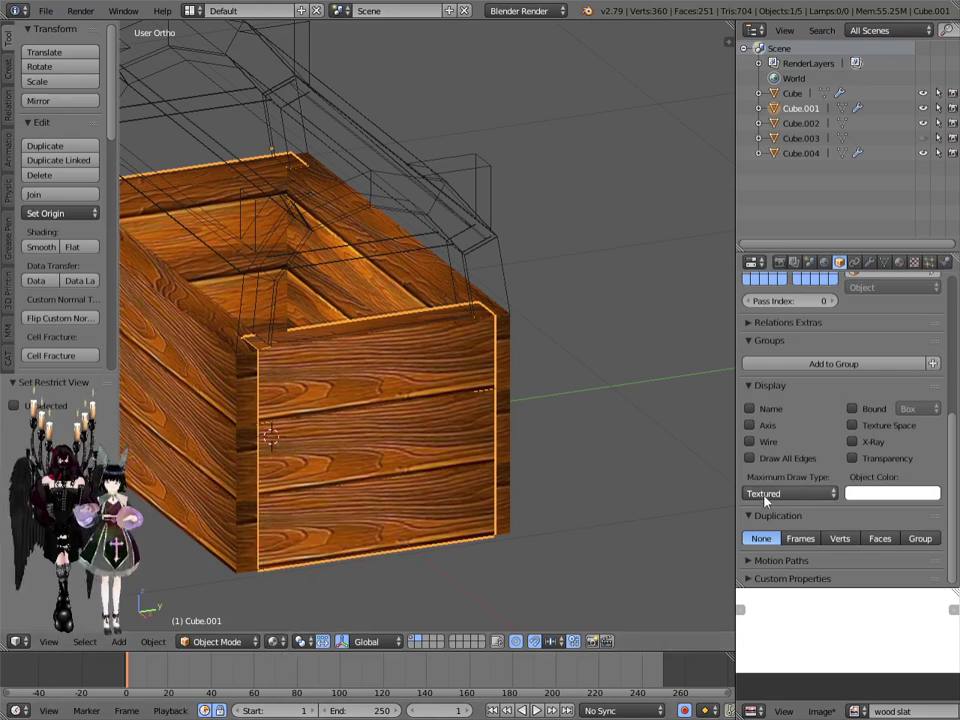
# Step: Return the maximum draw type of the end boards (Cube.004) to Textured
pyautogui.click(802, 153)
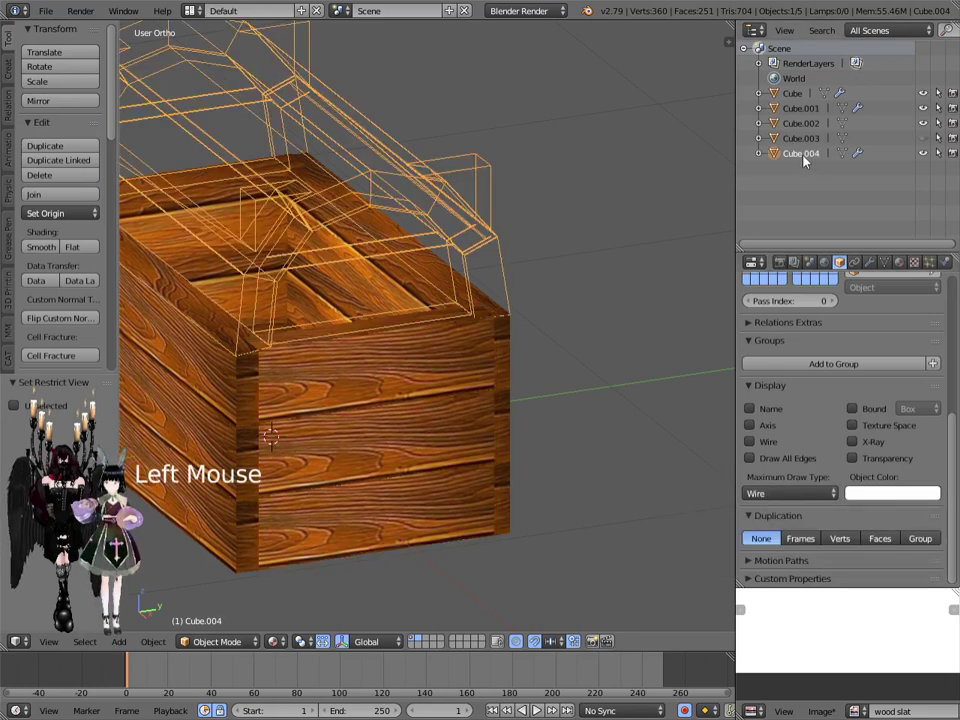
pyautogui.click(773, 494)
pyautogui.click(746, 427)
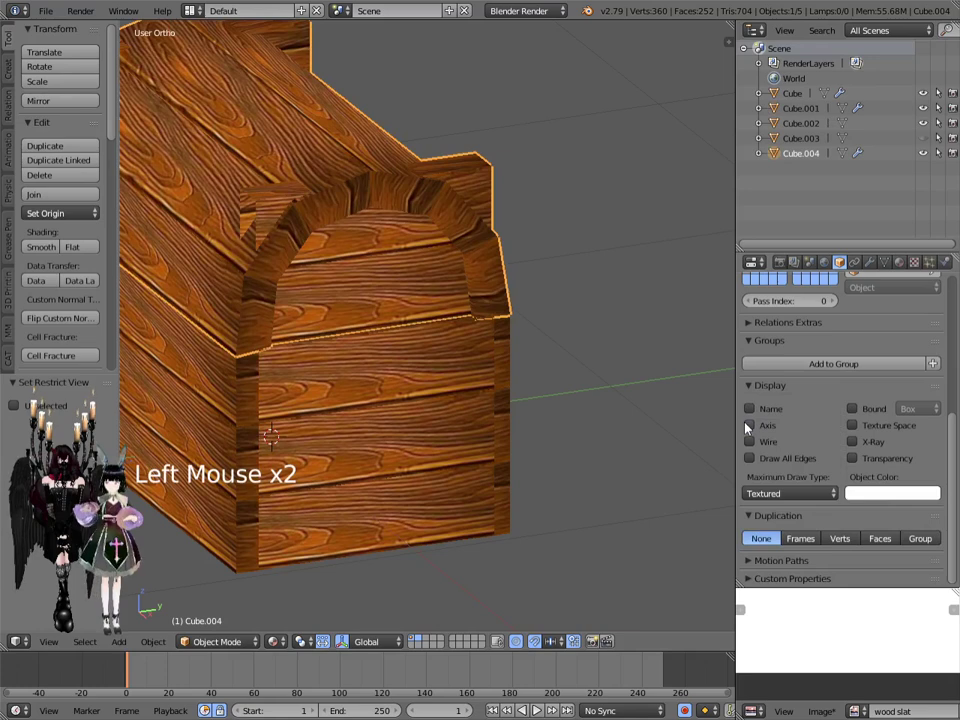
# Step: Apply the Boolean Difference modifier on the end boards (Cube.004)
pyautogui.rightClick(478, 183)
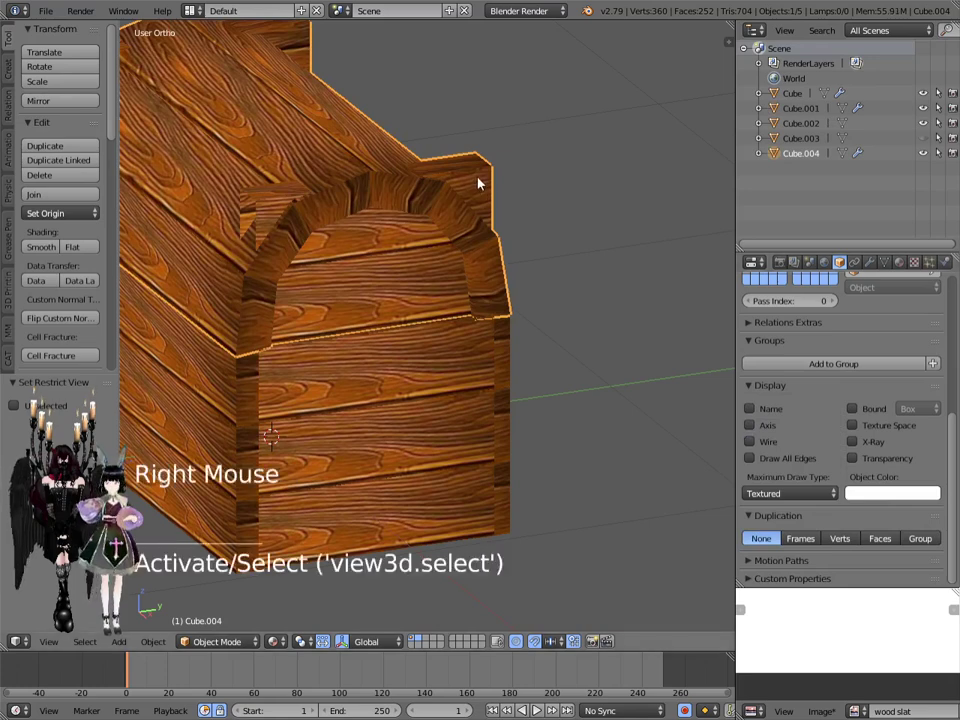
pyautogui.click(869, 262)
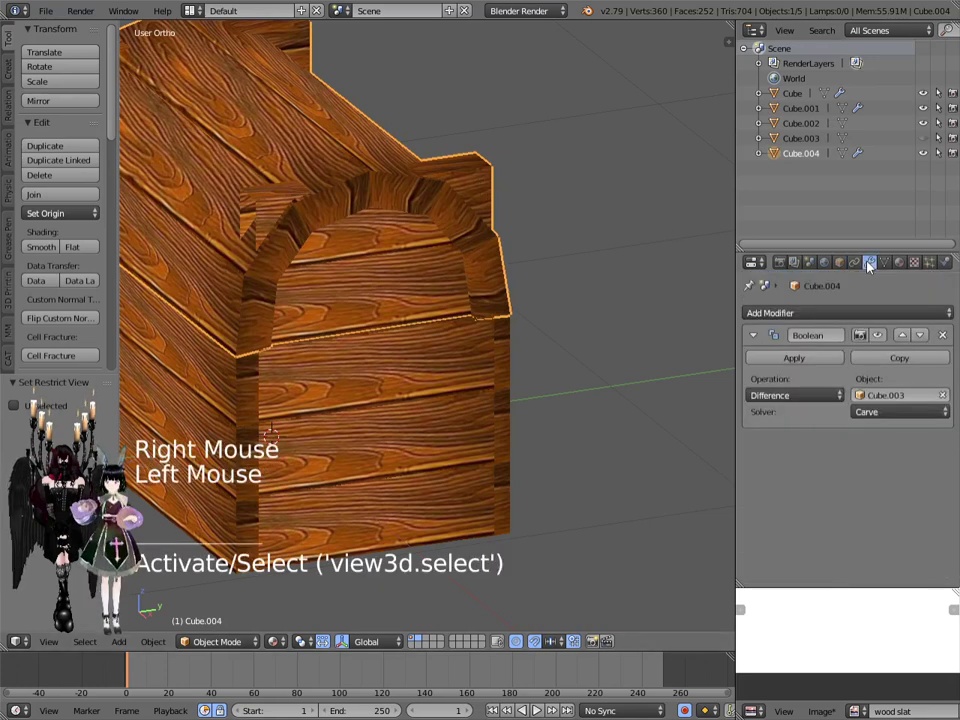
pyautogui.rightClick(388, 200)
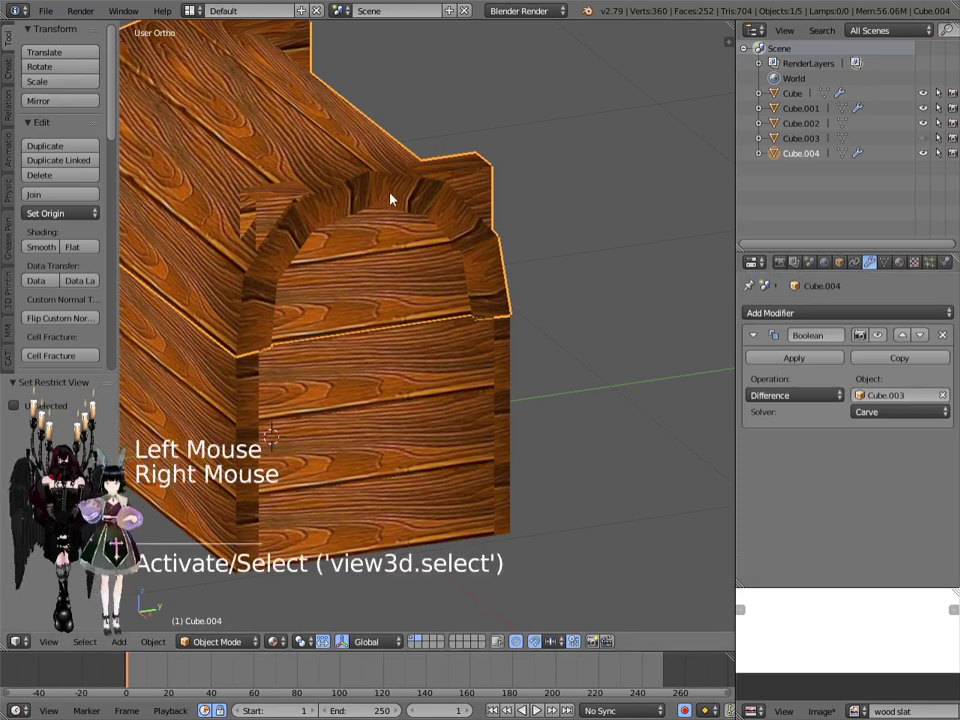
pyautogui.click(794, 358)
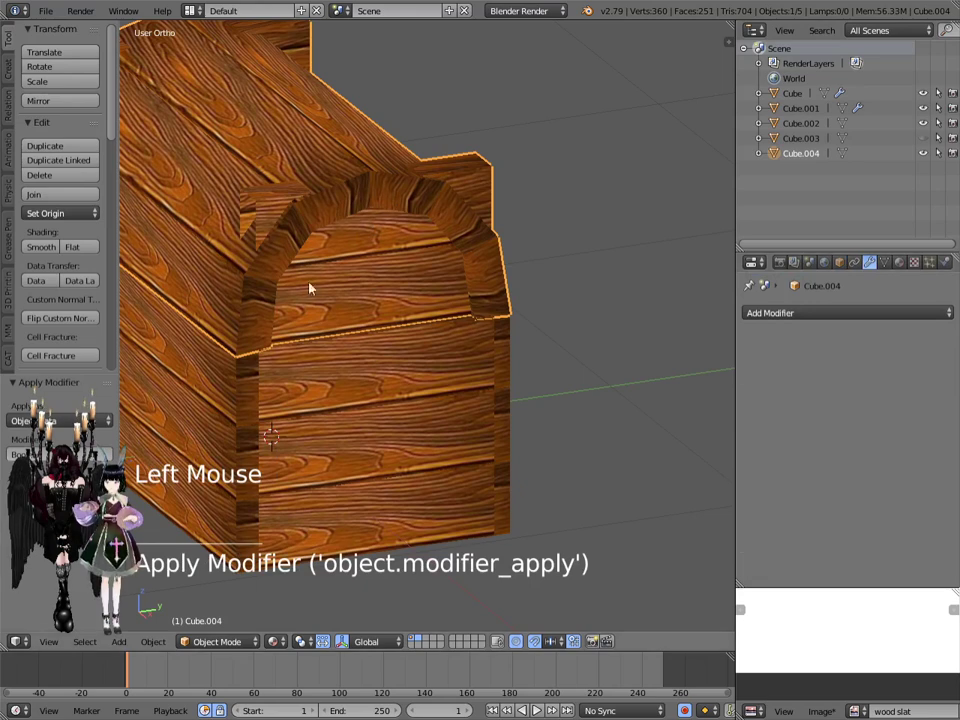
pyautogui.rightClick(391, 281)
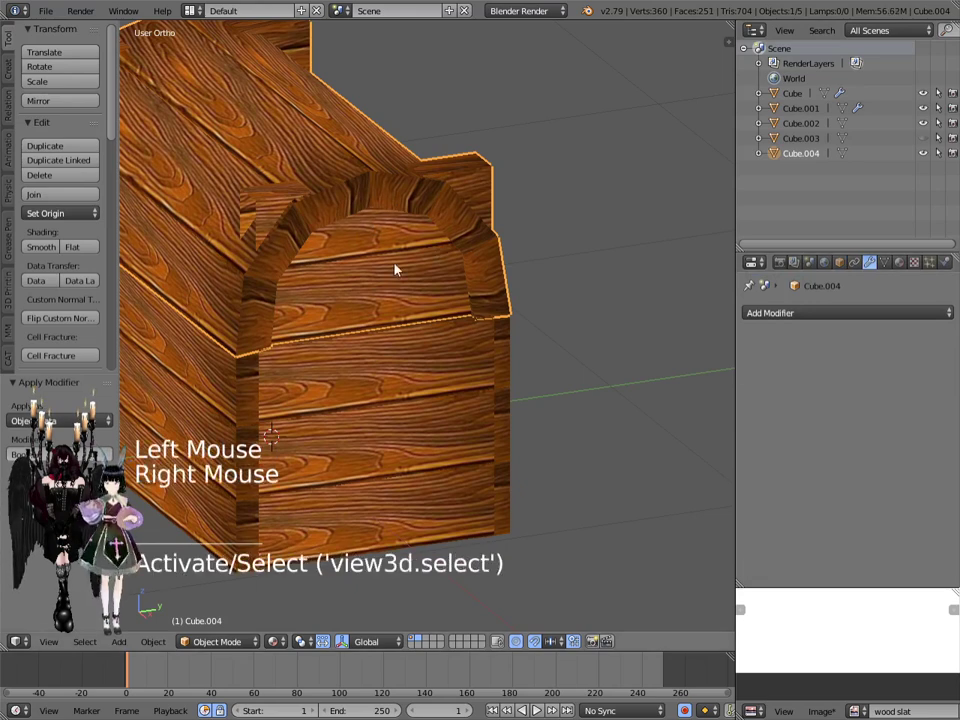
# Step: Try to move the cut end boards (Cube.004) off the chest
pyautogui.scroll(-4, 393, 272)
pyautogui.moveTo(394, 268); pyautogui.dragTo(390, 312, button='middle')
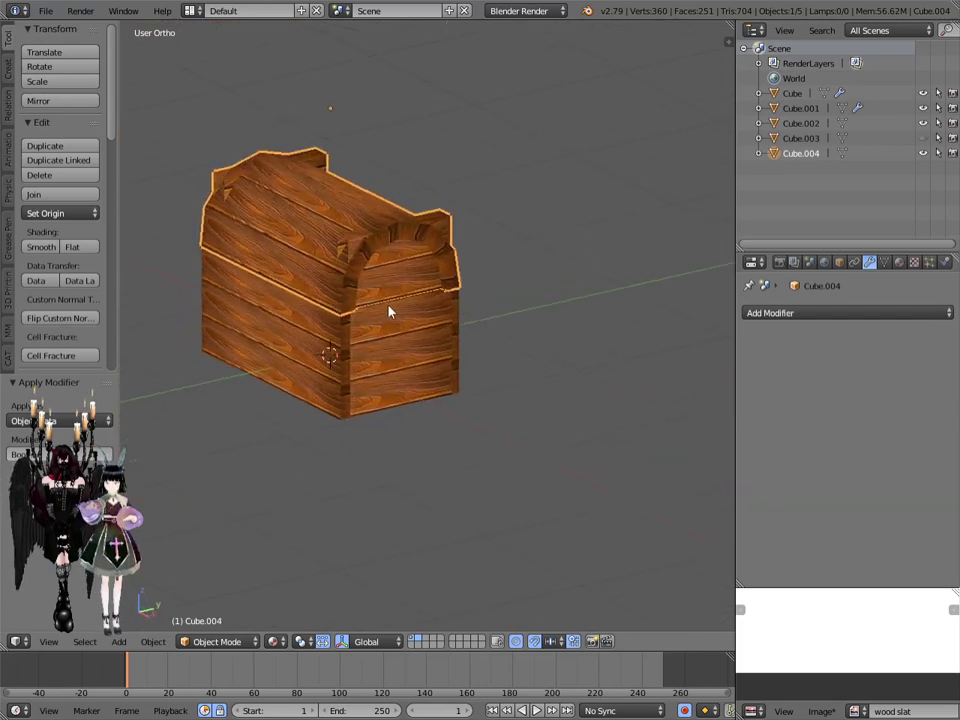
pyautogui.press('g')
pyautogui.rightClick(507, 179)
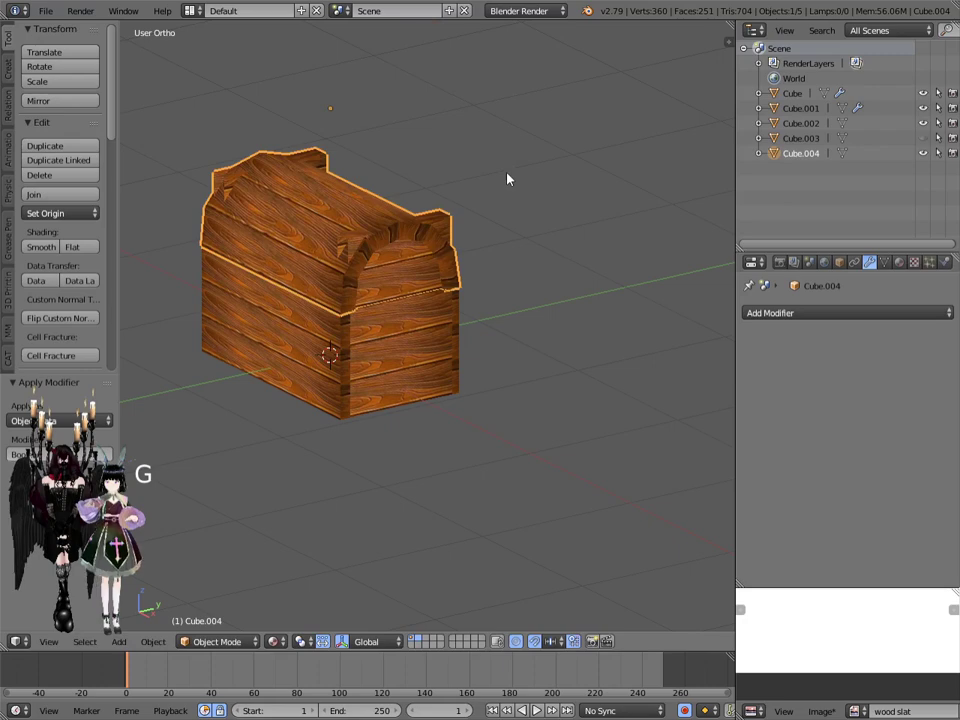
pyautogui.scroll(2, 440, 234)
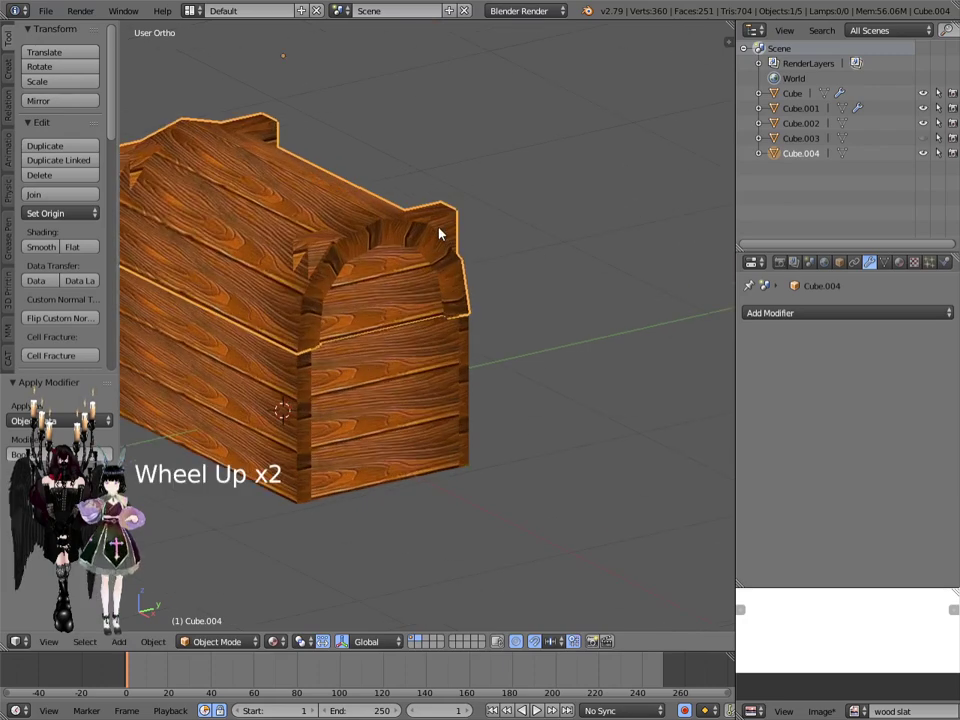
# Step: Put the end boards (Cube.004) into Edit Mode and select the outer end face beneath the arch
pyautogui.click(220, 641)
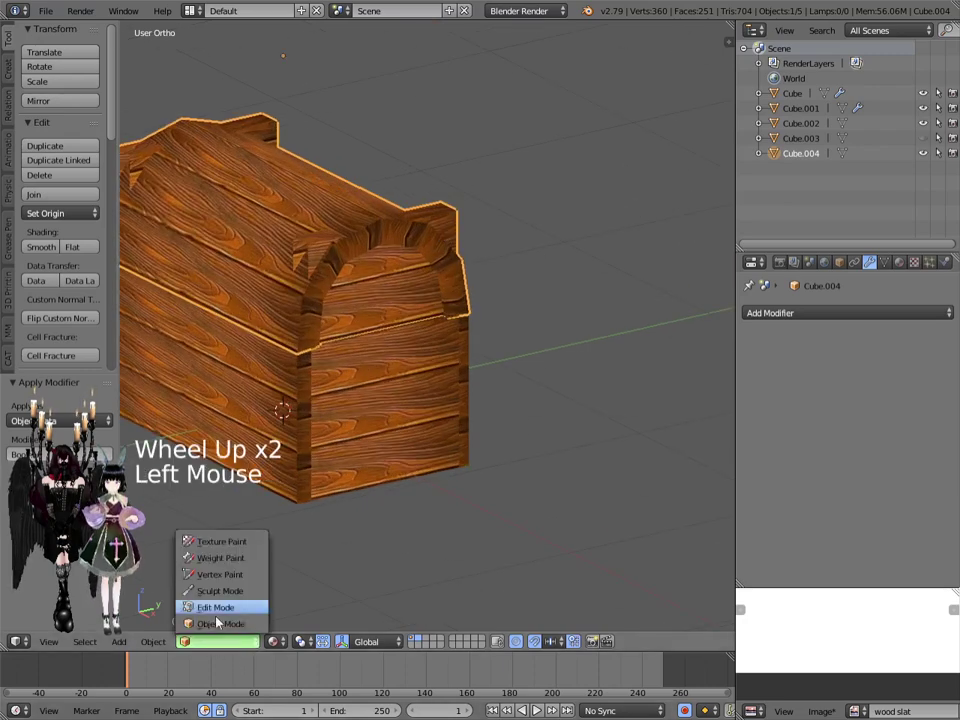
pyautogui.click(217, 608)
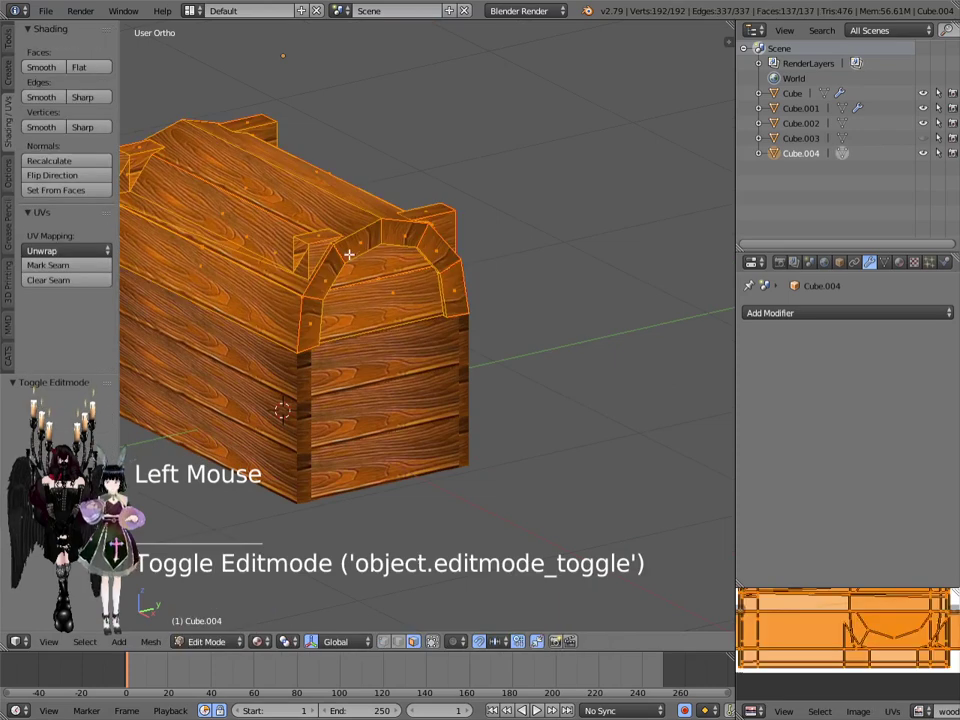
pyautogui.scroll(1, 313, 244)
pyautogui.scroll(1, 313, 244)
pyautogui.rightClick(316, 255)
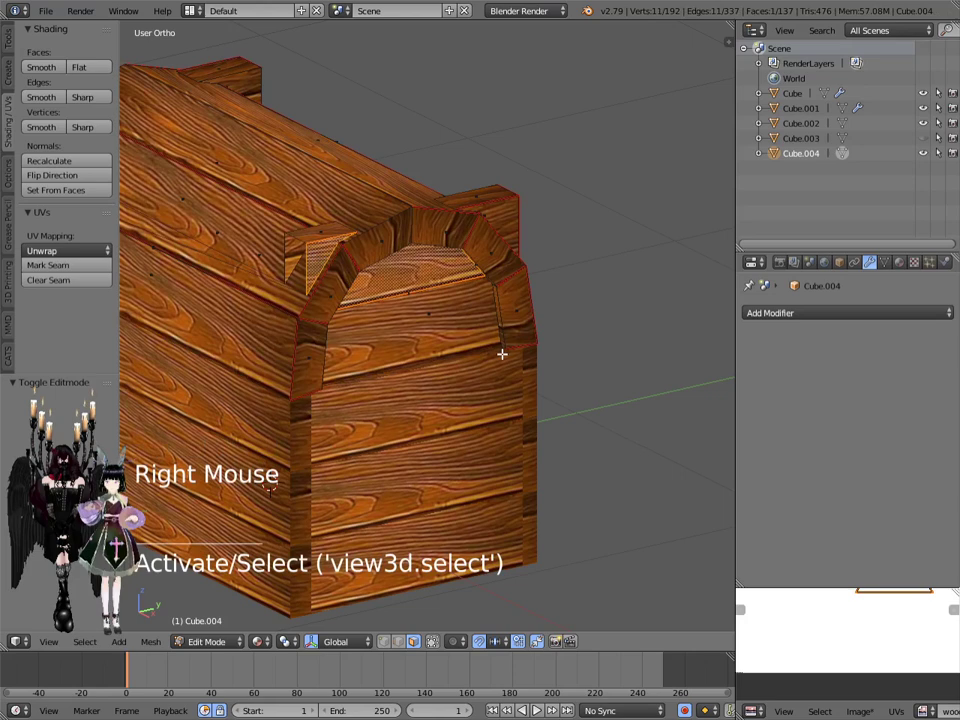
# Step: Undo the face selection and the Boolean cut on the end boards (Cube.004)
pyautogui.hotkey('ctrl', 'z')
pyautogui.hotkey('ctrl', 'z')
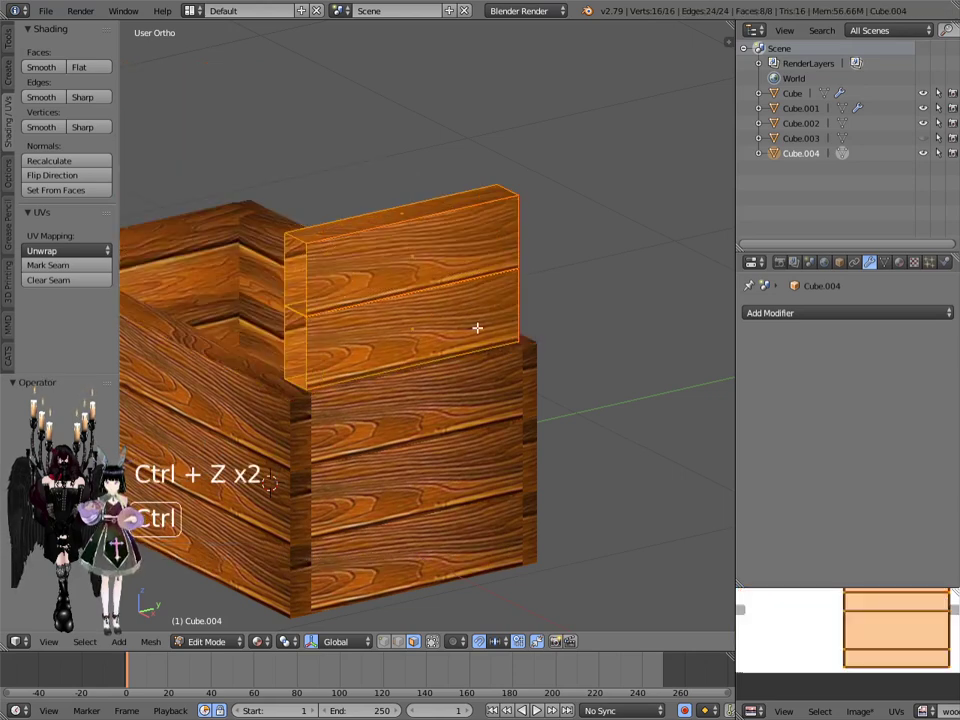
# Step: Return the end boards (Cube.004) to Object Mode and undo the application of their Boolean modifier
pyautogui.click(222, 642)
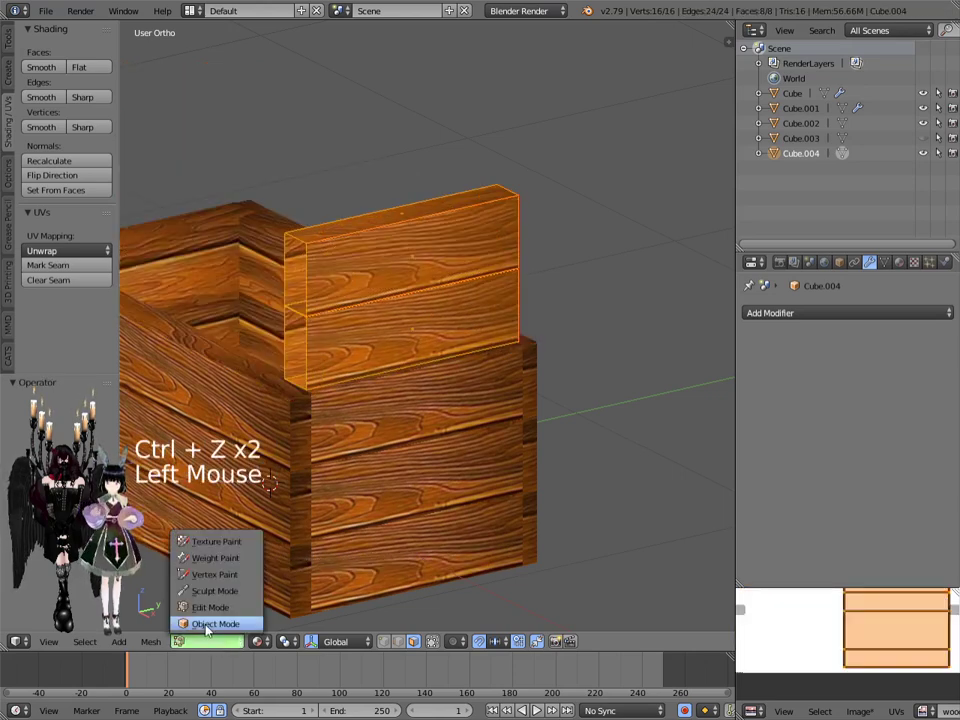
pyautogui.click(210, 624)
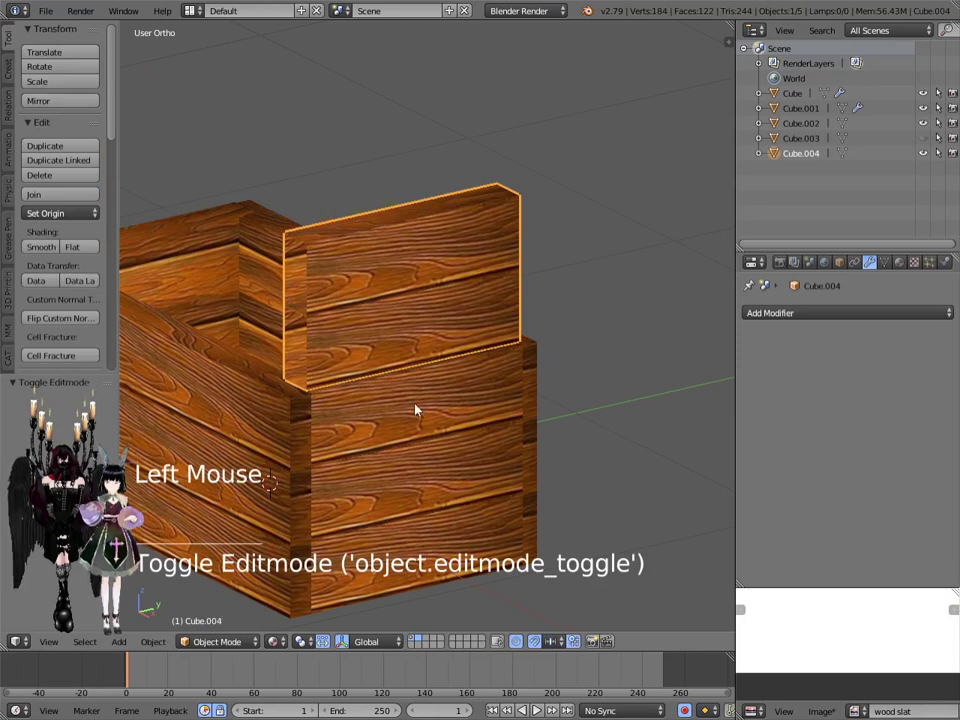
pyautogui.hotkey('ctrl', 'z')
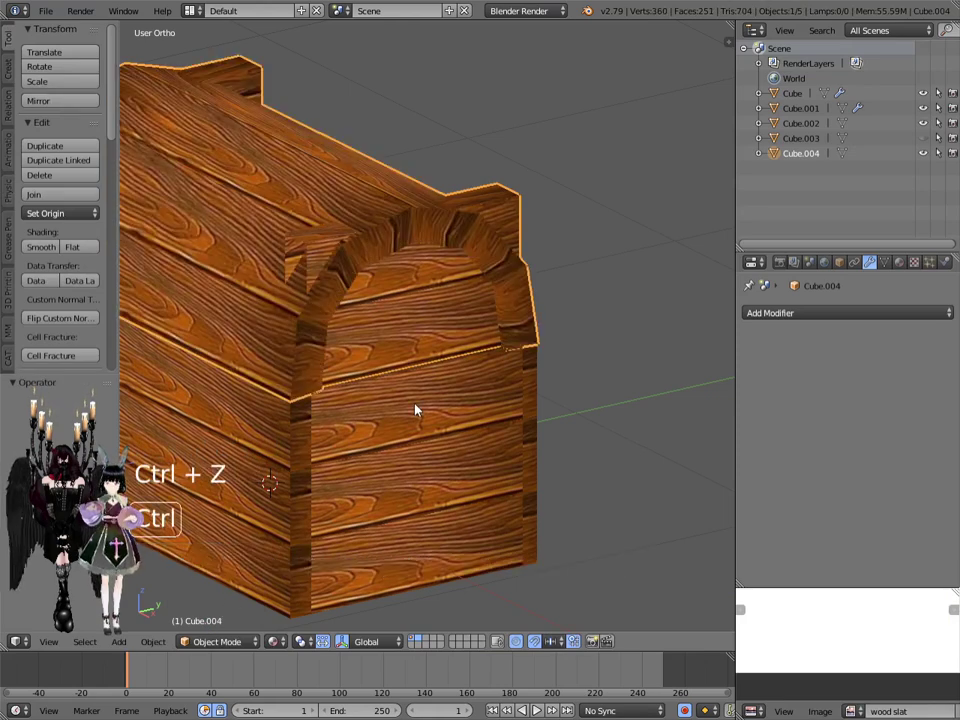
pyautogui.hotkey('ctrl', 'z')
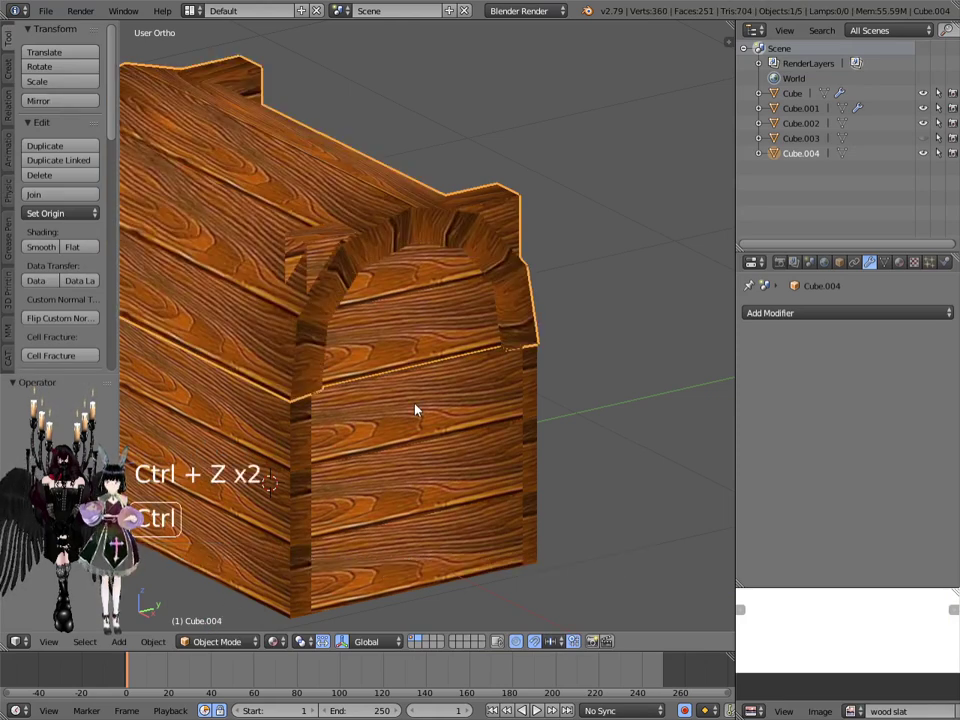
pyautogui.hotkey('ctrl', 'z')
pyautogui.hotkey('ctrl', 'z')
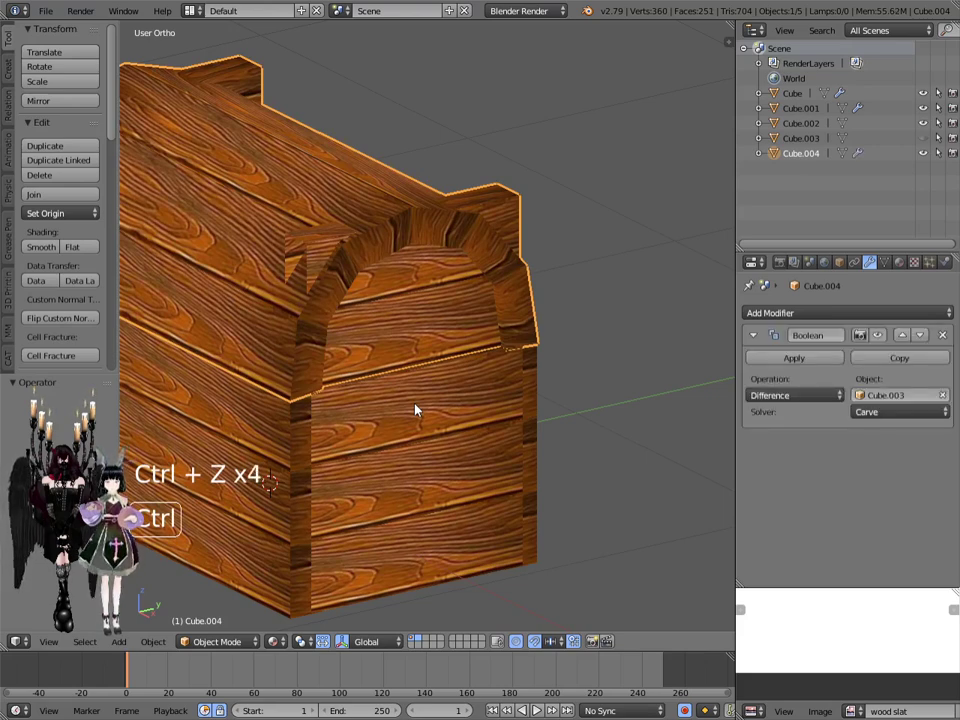
# Step: Undo the earlier changes back to before the lid (Cube.003) was hidden
pyautogui.hotkey('ctrl', 'z')
pyautogui.hotkey('ctrl', 'z')
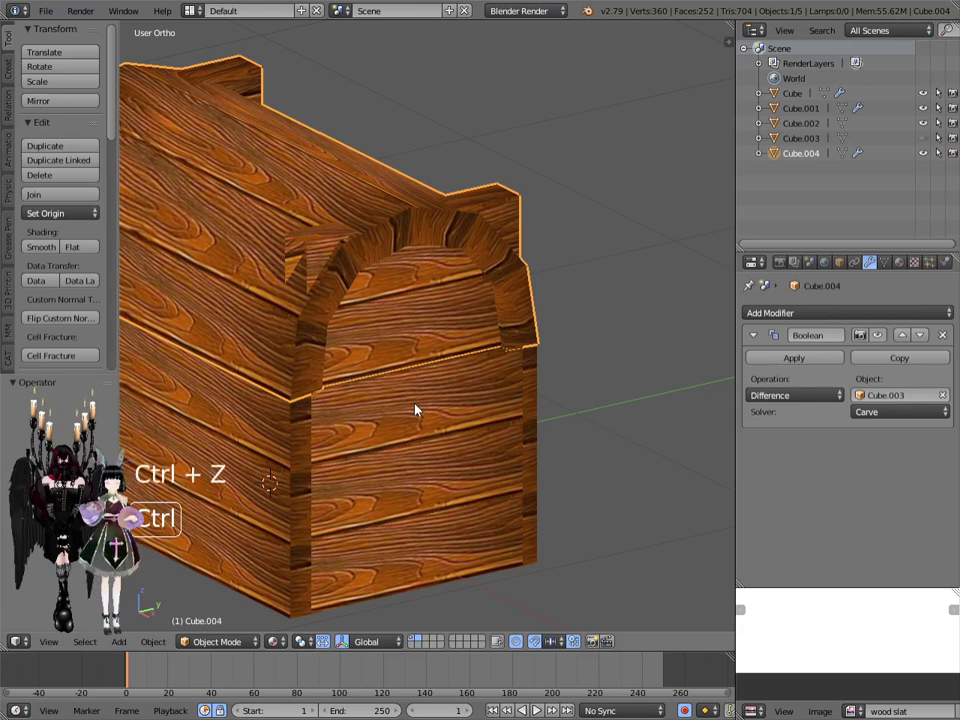
pyautogui.hotkey('ctrl', 'z')
pyautogui.hotkey('ctrl', 'z')
pyautogui.hotkey('ctrl', 'z')
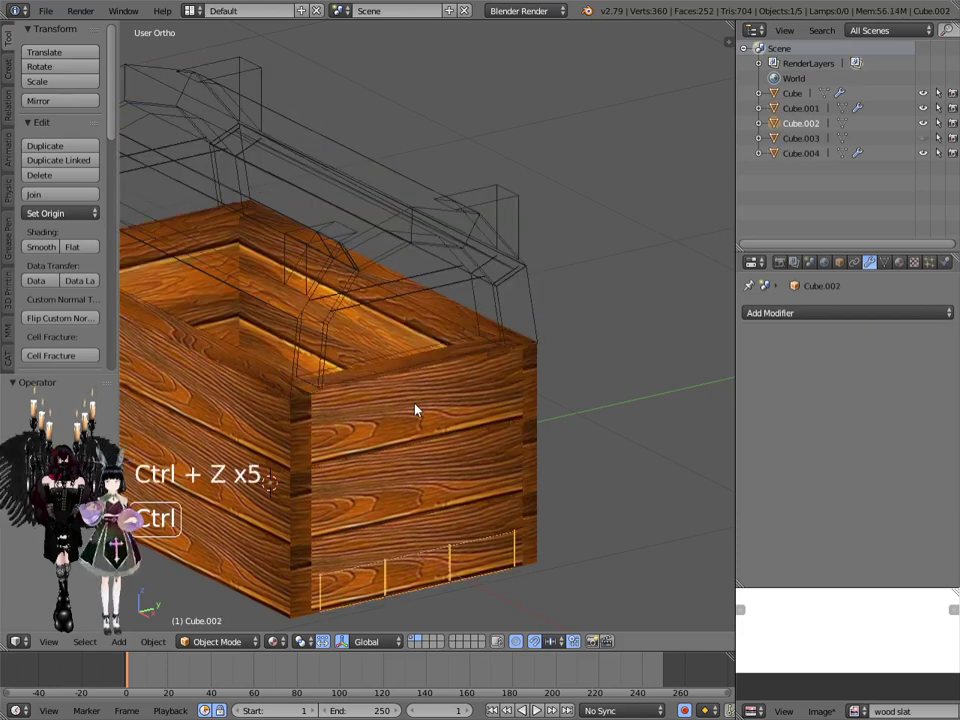
pyautogui.hotkey('ctrl', 'z')
pyautogui.hotkey('ctrl', 'z')
pyautogui.hotkey('ctrl', 'z')
pyautogui.hotkey('ctrl', 'z')
pyautogui.hotkey('ctrl', 'z')
pyautogui.hotkey('ctrl', 'z')
pyautogui.hotkey('ctrl', 'z')
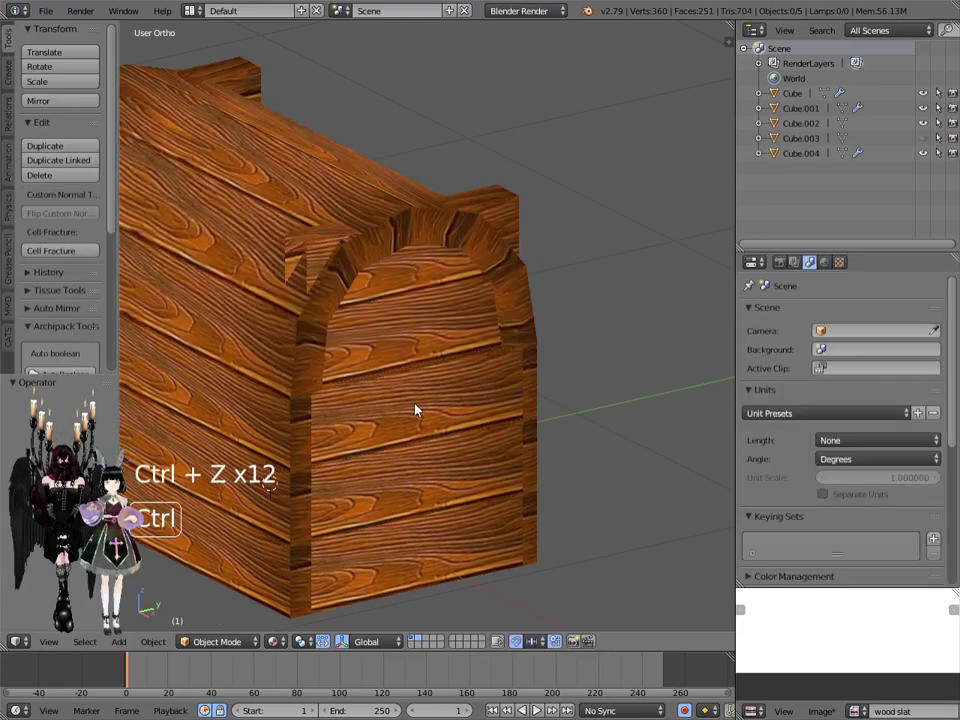
pyautogui.hotkey('ctrl', 'z')
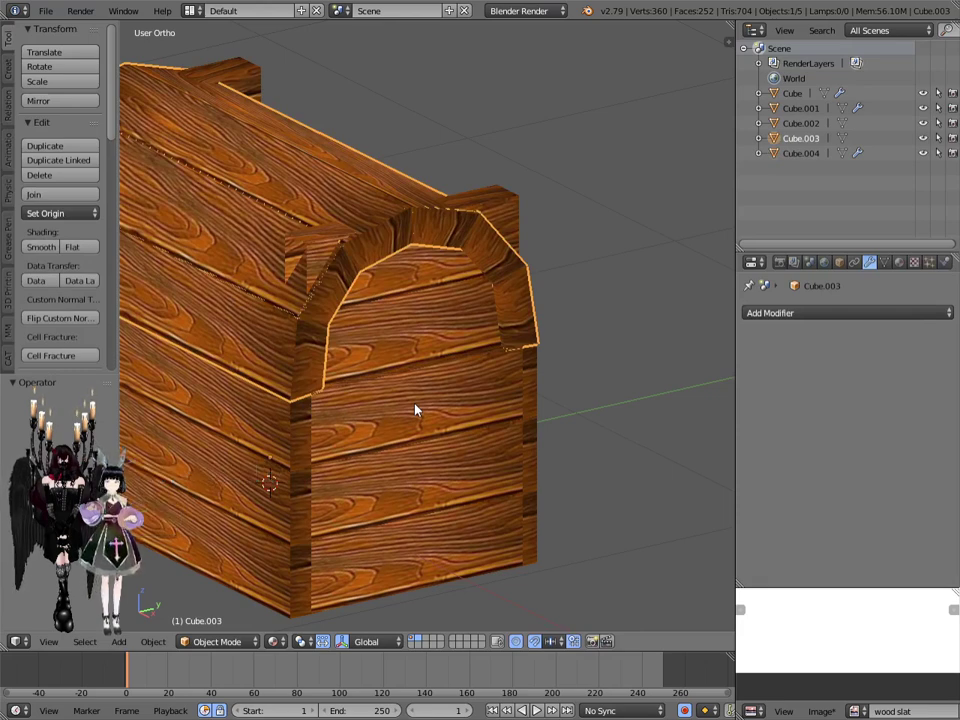
pyautogui.rightClick(436, 304)
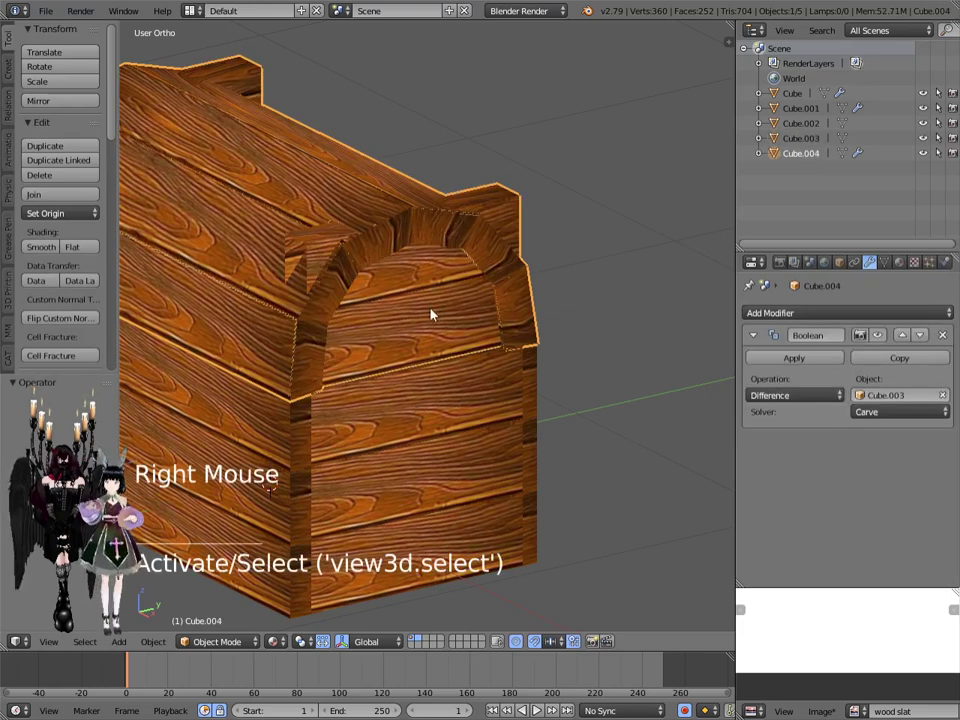
pyautogui.click(785, 362)
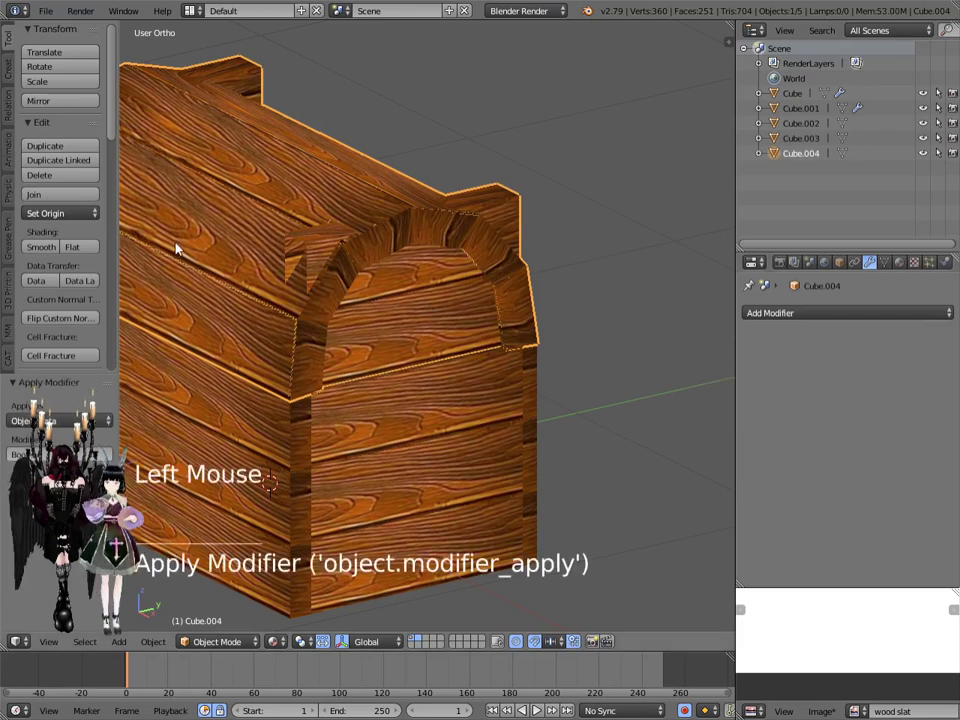
pyautogui.press('ctrl')
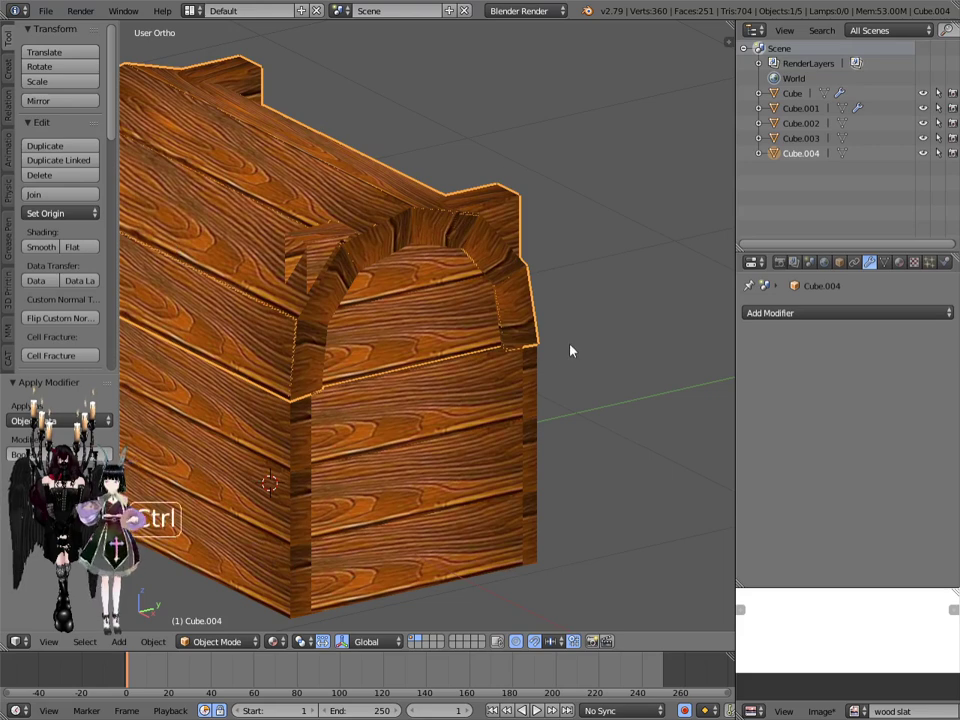
pyautogui.hotkey('ctrl', 'z')
pyautogui.hotkey('ctrl', 'z')
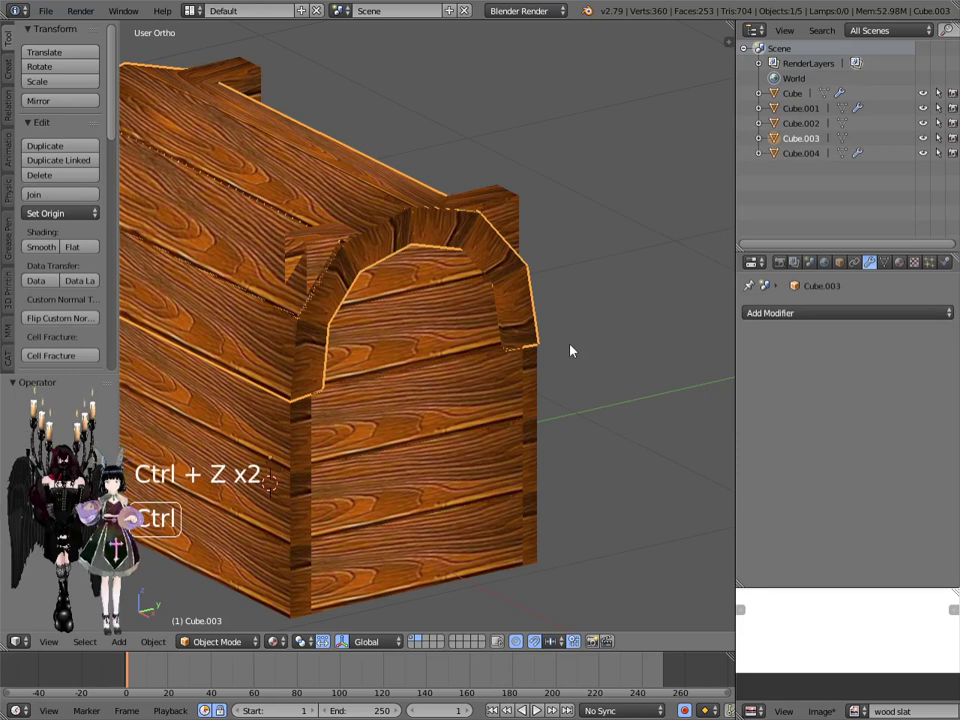
pyautogui.hotkey('ctrl', 'z')
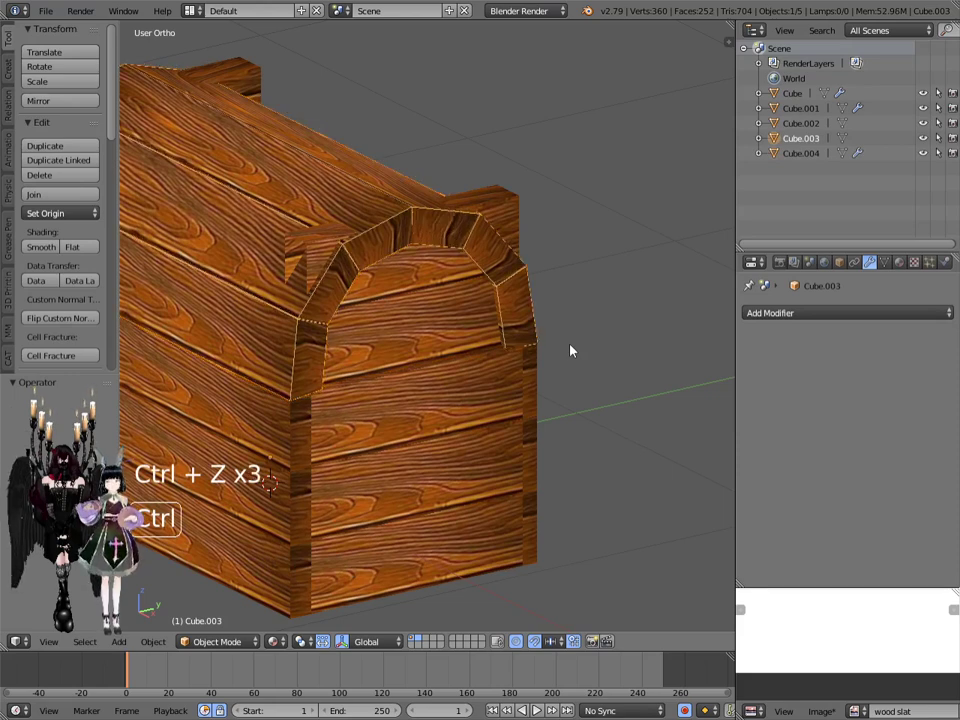
pyautogui.hotkey('ctrl', 'z')
pyautogui.hotkey('ctrl', 'z')
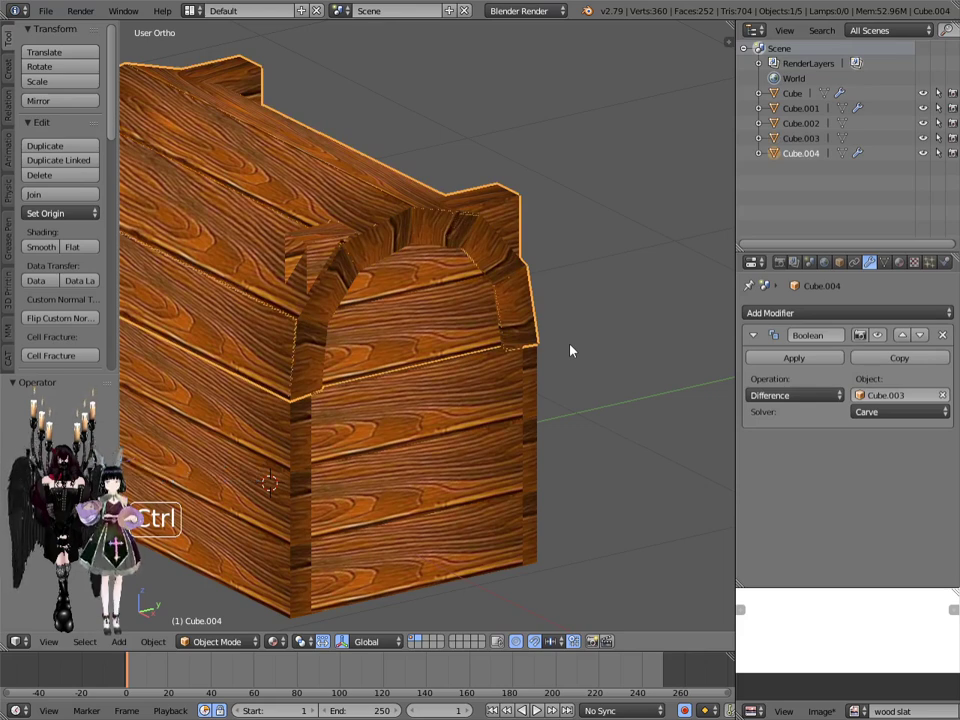
pyautogui.press('g')
pyautogui.rightClick(612, 309)
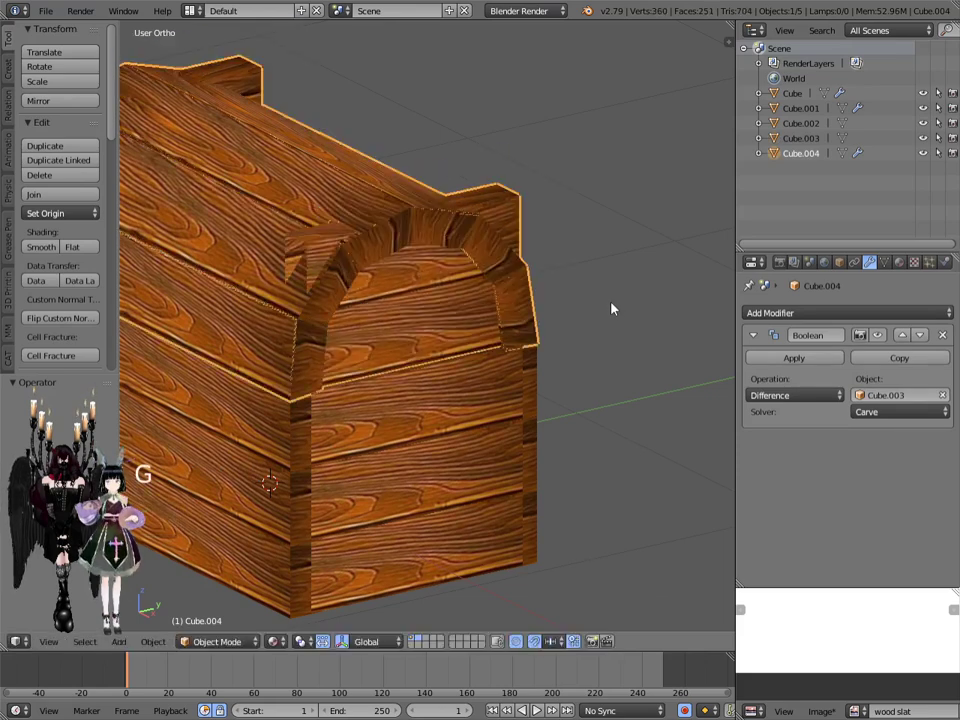
# Step: Apply the Boolean Difference modifier on the end boards (Cube.004) with the lid shown
pyautogui.moveTo(611, 306); pyautogui.dragTo(568, 347, button='middle')
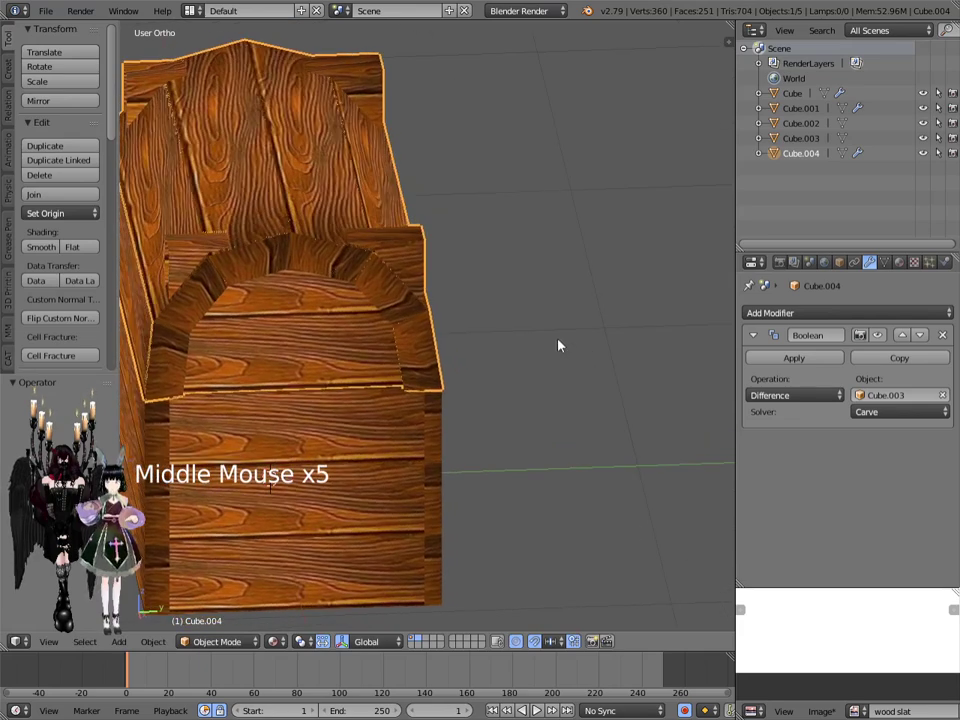
pyautogui.scroll(-2, 557, 345)
pyautogui.keyDown('shift'); pyautogui.moveTo(485, 360); pyautogui.dragTo(509, 402, button='middle'); pyautogui.keyUp('shift')
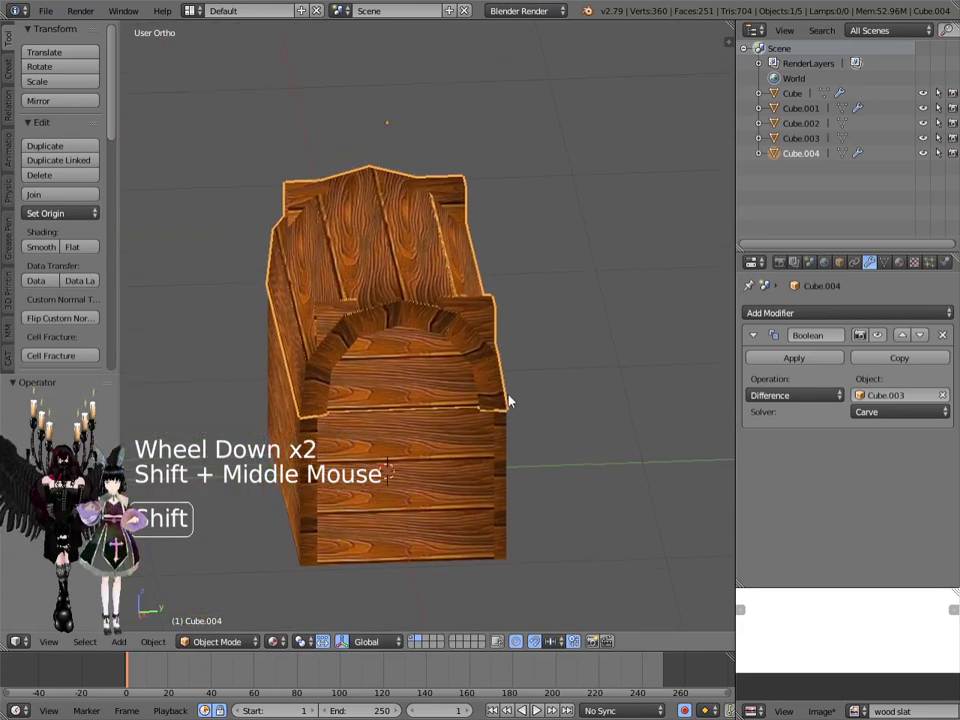
pyautogui.click(792, 359)
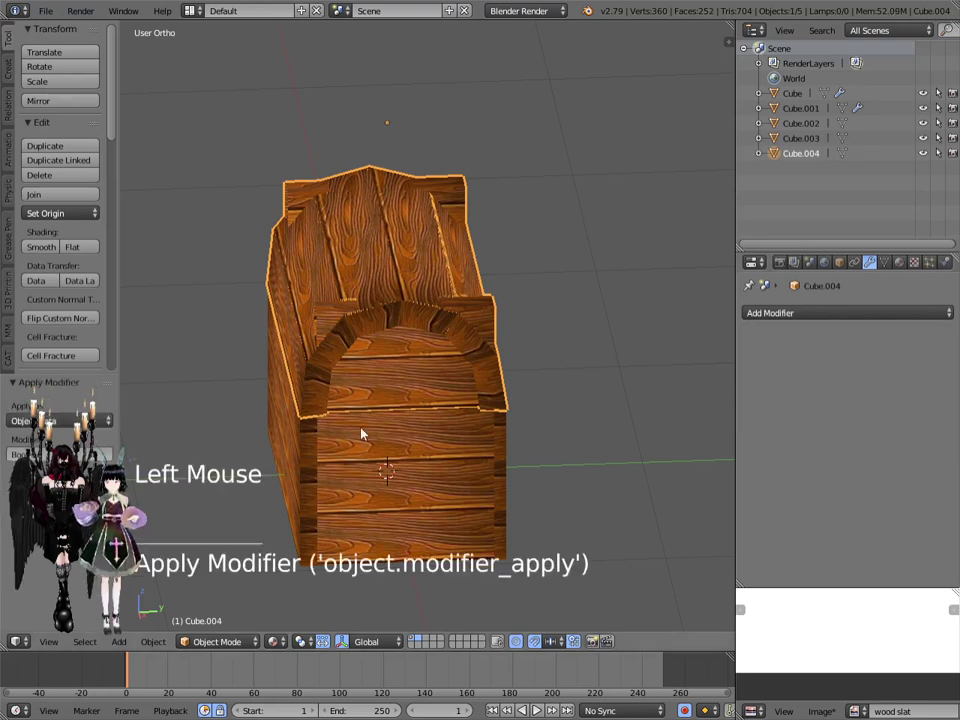
pyautogui.press('g')
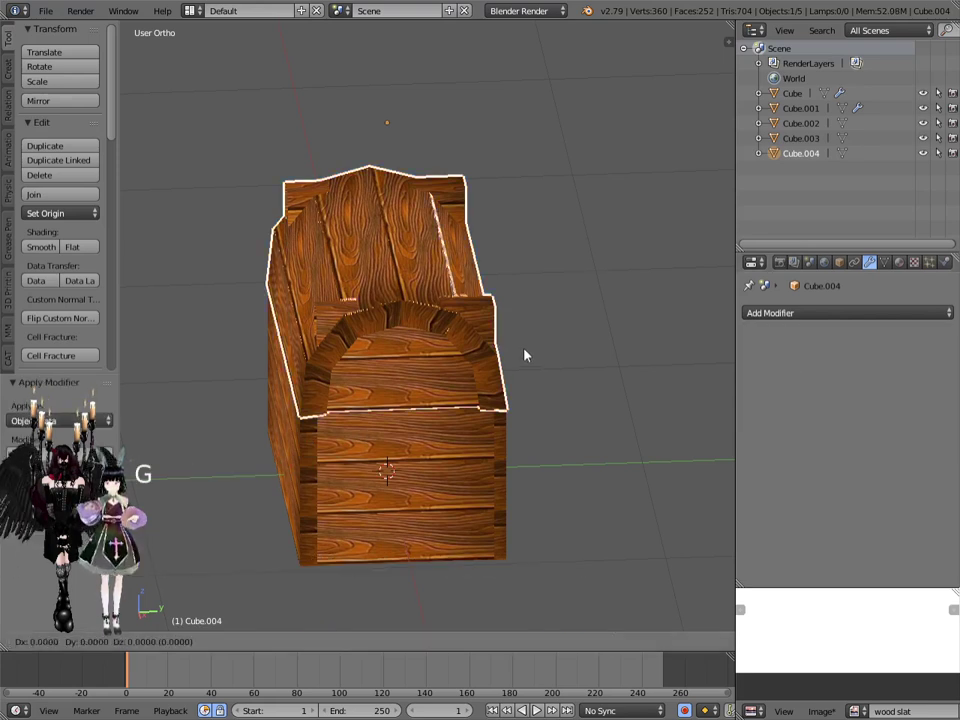
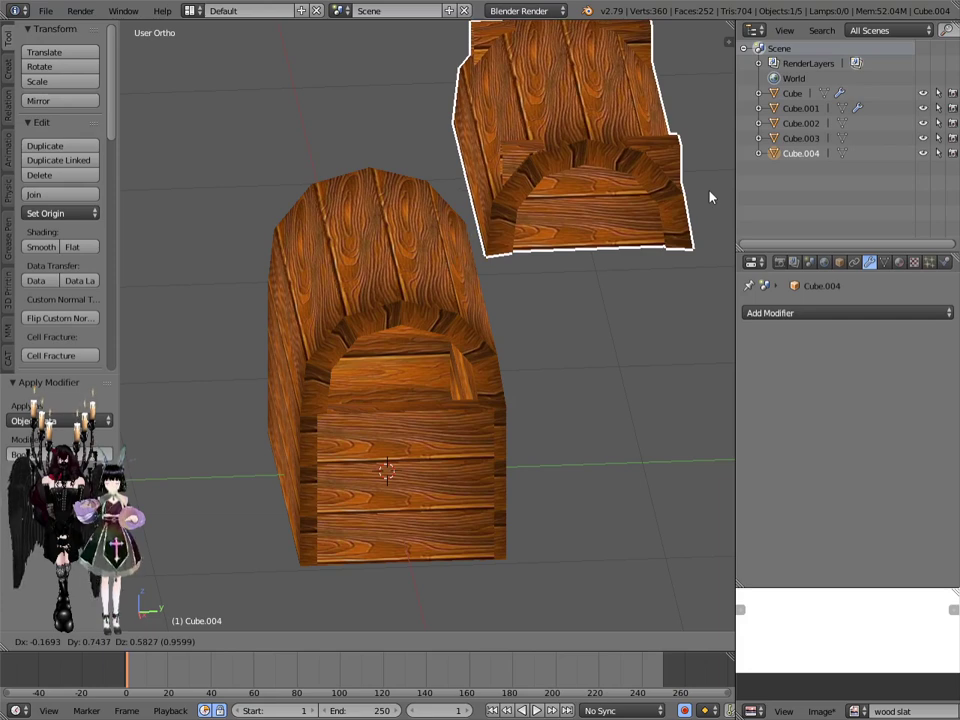
pyautogui.click(710, 197)
pyautogui.keyDown('shift'); pyautogui.moveTo(654, 343); pyautogui.dragTo(616, 373, button='middle'); pyautogui.keyUp('shift')
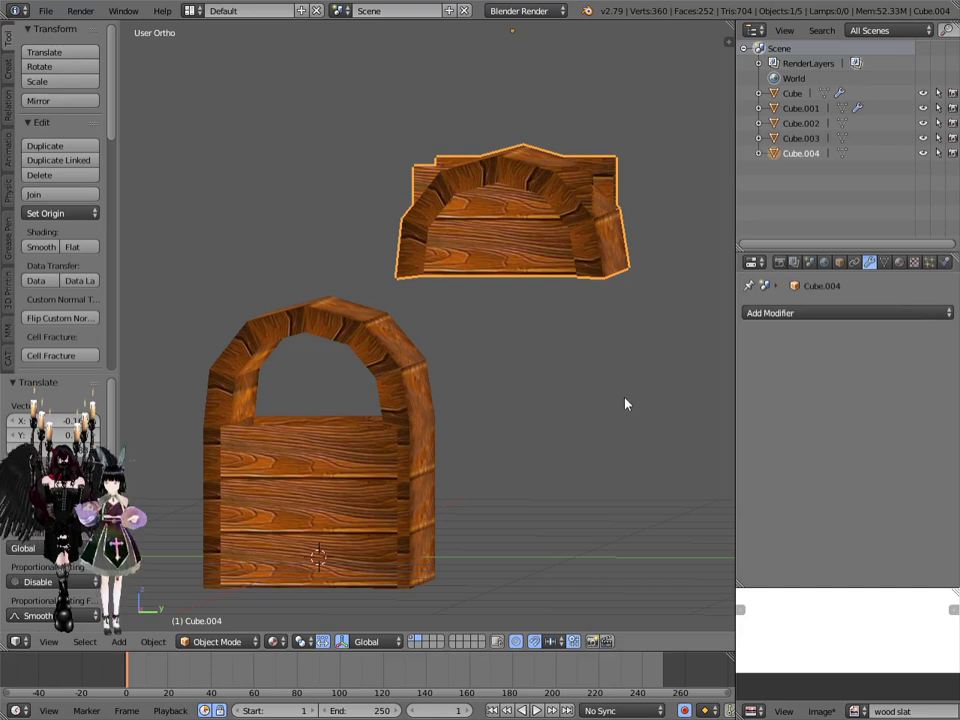
pyautogui.press('ctrl')
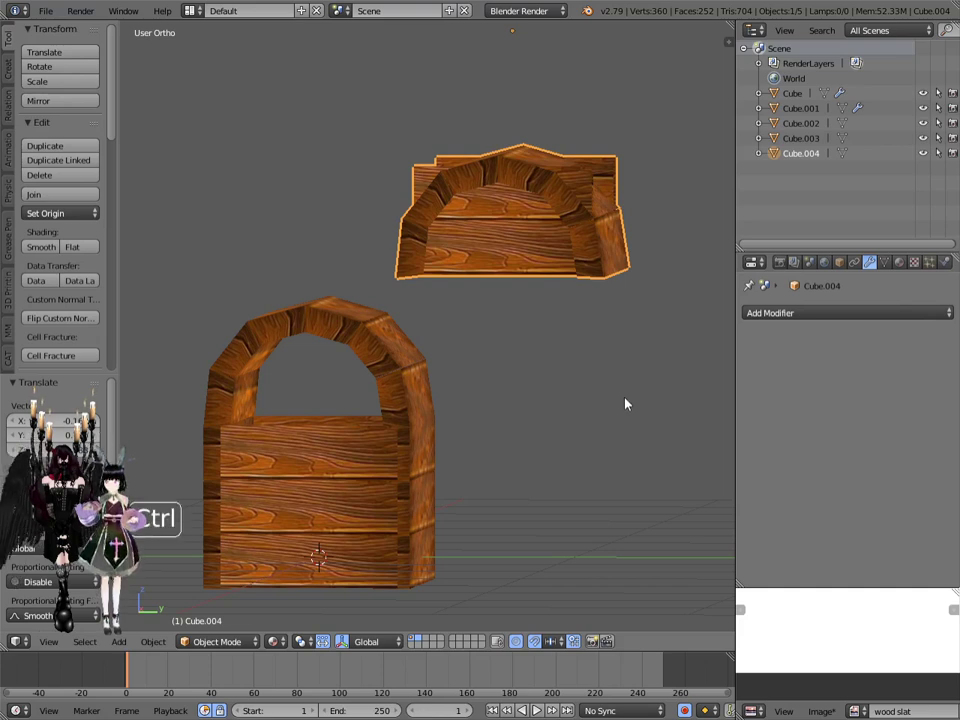
pyautogui.hotkey('ctrl', 'z')
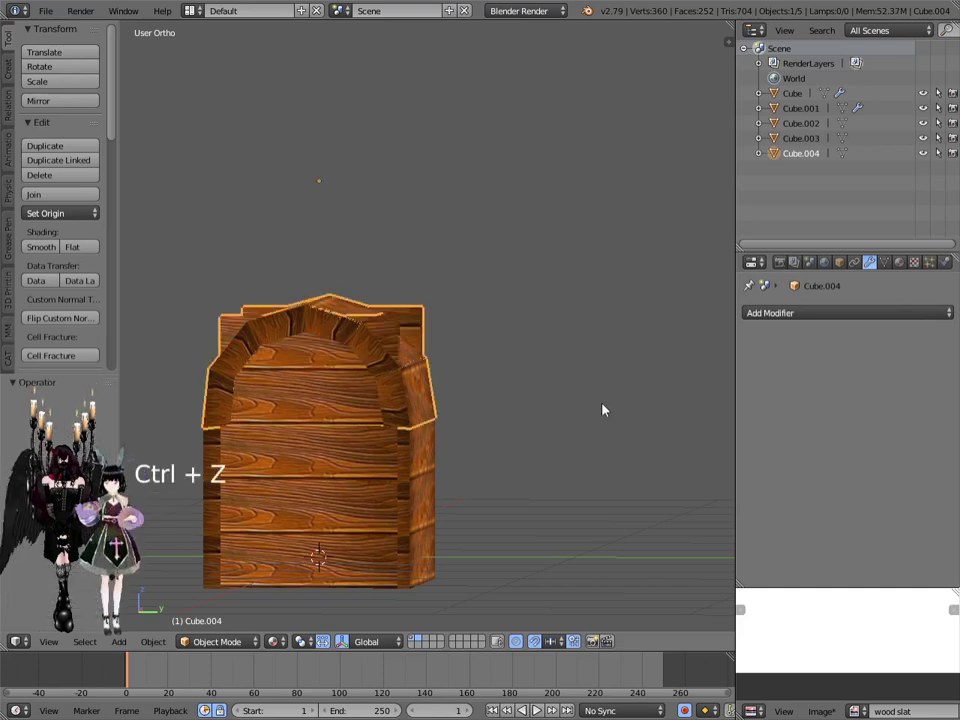
pyautogui.press('g')
pyautogui.rightClick(621, 327)
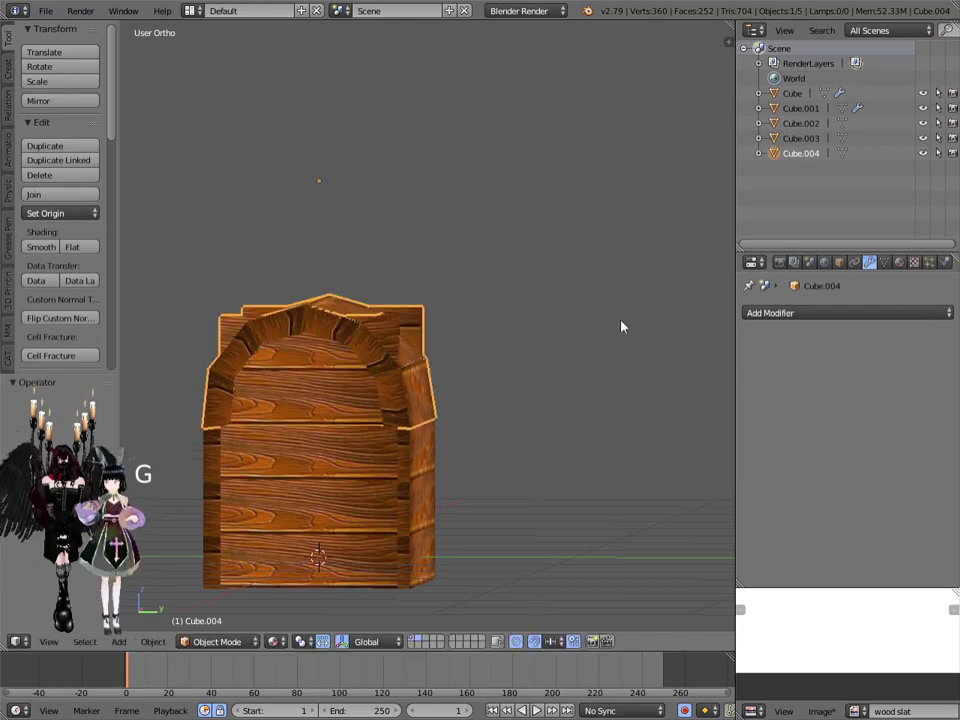
# Step: Put the end boards (Cube.004) into Edit Mode and select the leftover faces of one corner sticking out above the lid arch
pyautogui.click(213, 645)
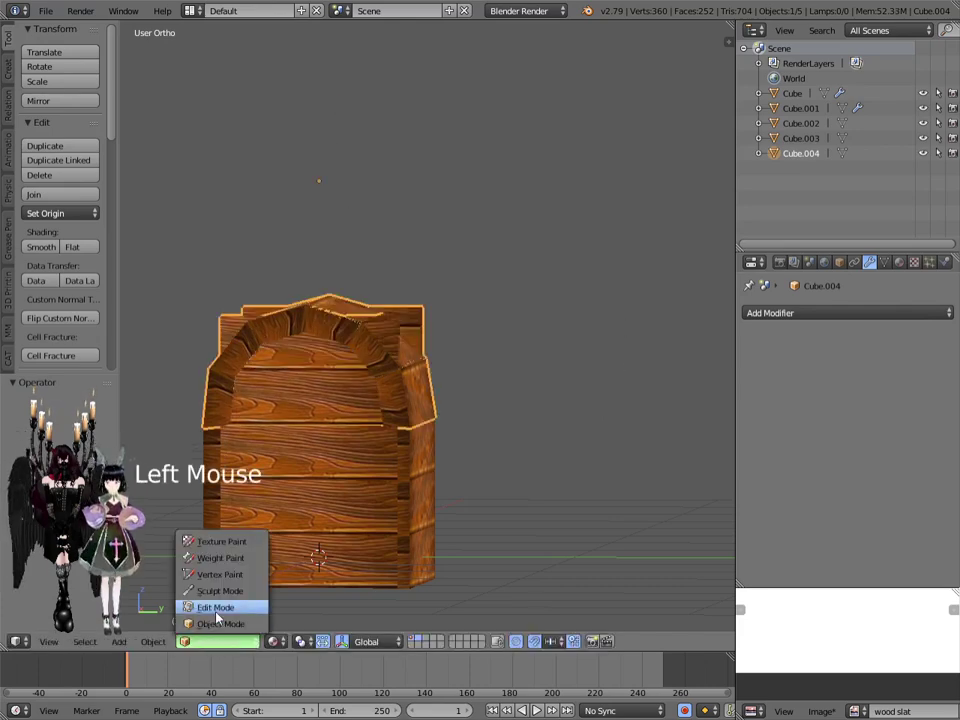
pyautogui.click(216, 608)
pyautogui.scroll(4, 319, 334)
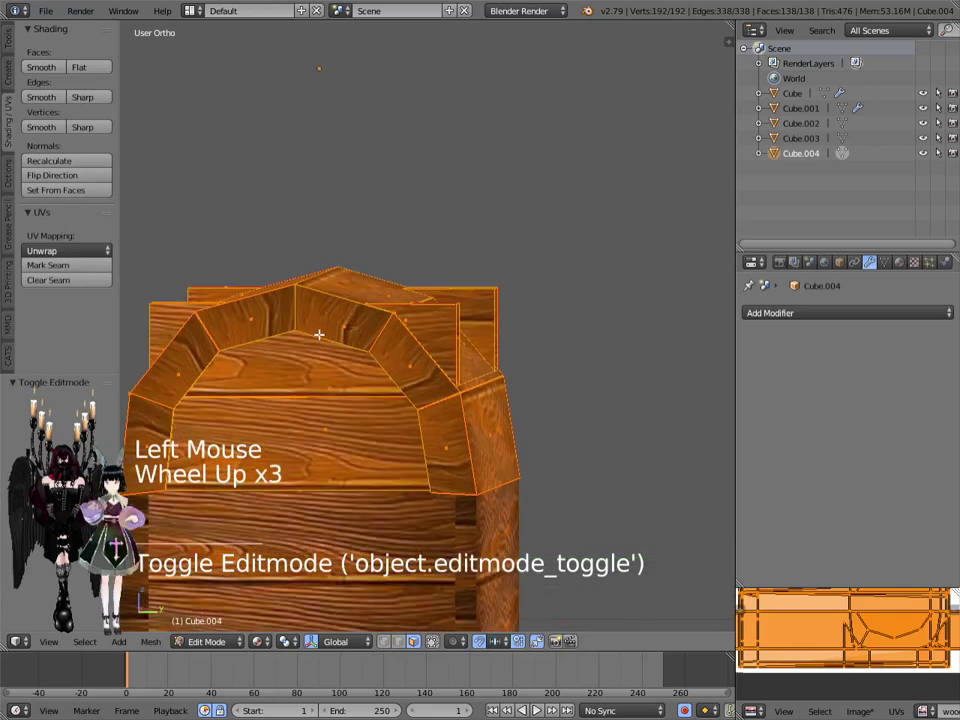
pyautogui.rightClick(461, 330)
pyautogui.moveTo(461, 330); pyautogui.dragTo(448, 403, button='middle')
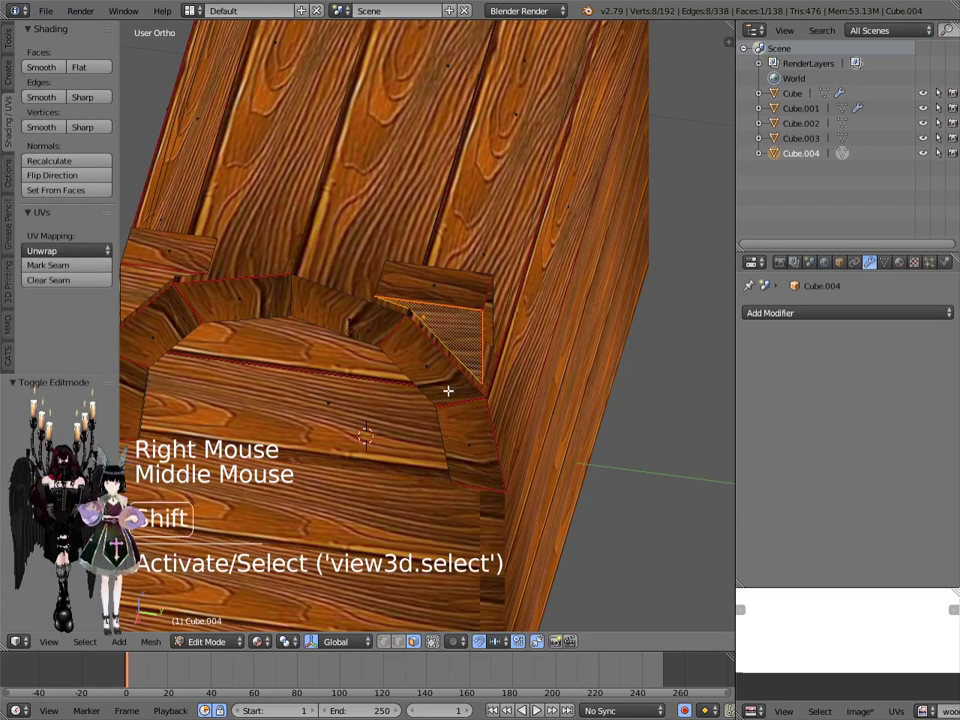
pyautogui.keyDown('shift'); pyautogui.rightClick(450, 299); pyautogui.keyUp('shift')
pyautogui.moveTo(450, 299); pyautogui.dragTo(396, 261, button='middle')
pyautogui.keyDown('shift'); pyautogui.rightClick(362, 252); pyautogui.keyUp('shift')
pyautogui.moveTo(390, 364); pyautogui.dragTo(531, 347, button='middle')
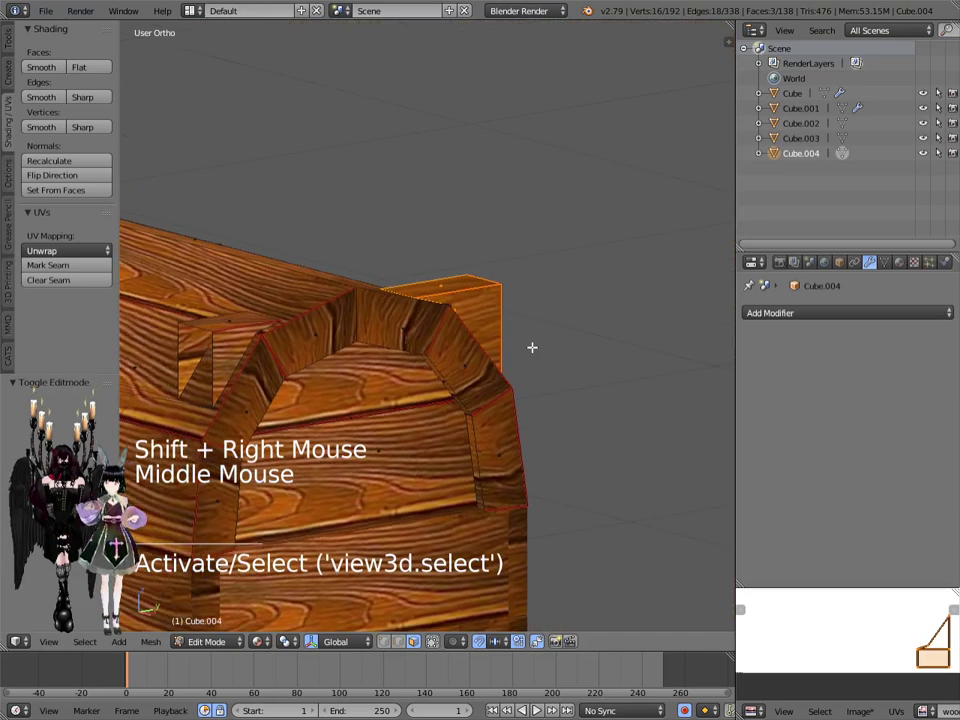
# Step: Add the opposite corner's protruding top and side faces to the selection and exclude the outer end face beneath the arch
pyautogui.keyDown('shift'); pyautogui.rightClick(234, 321); pyautogui.keyUp('shift')
pyautogui.keyDown('shift'); pyautogui.rightClick(231, 321); pyautogui.keyUp('shift')
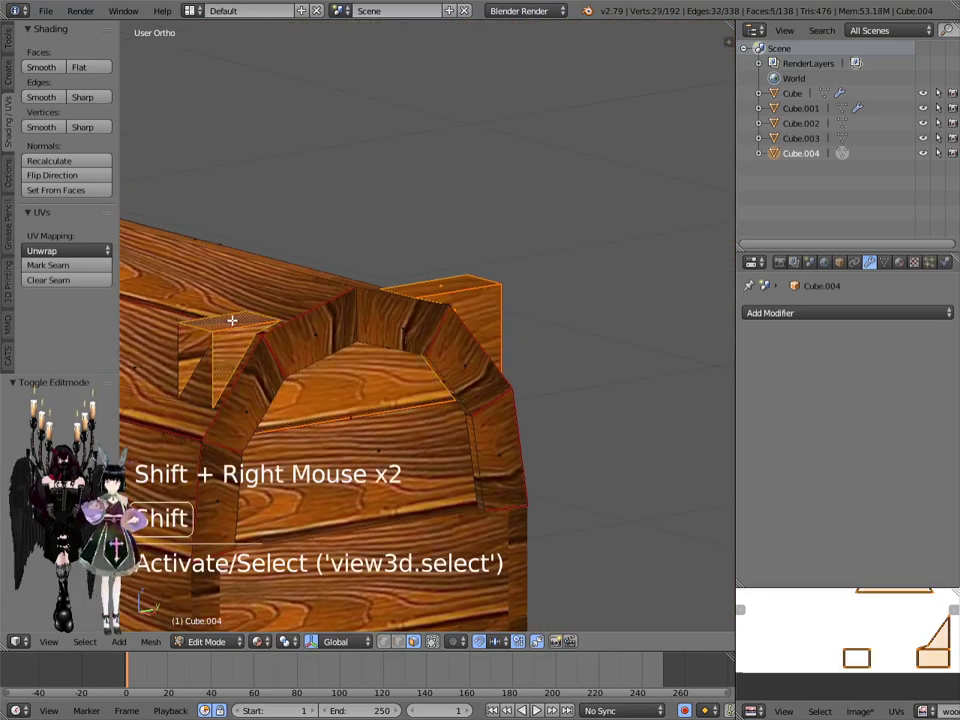
pyautogui.keyDown('shift'); pyautogui.rightClick(191, 349); pyautogui.keyUp('shift')
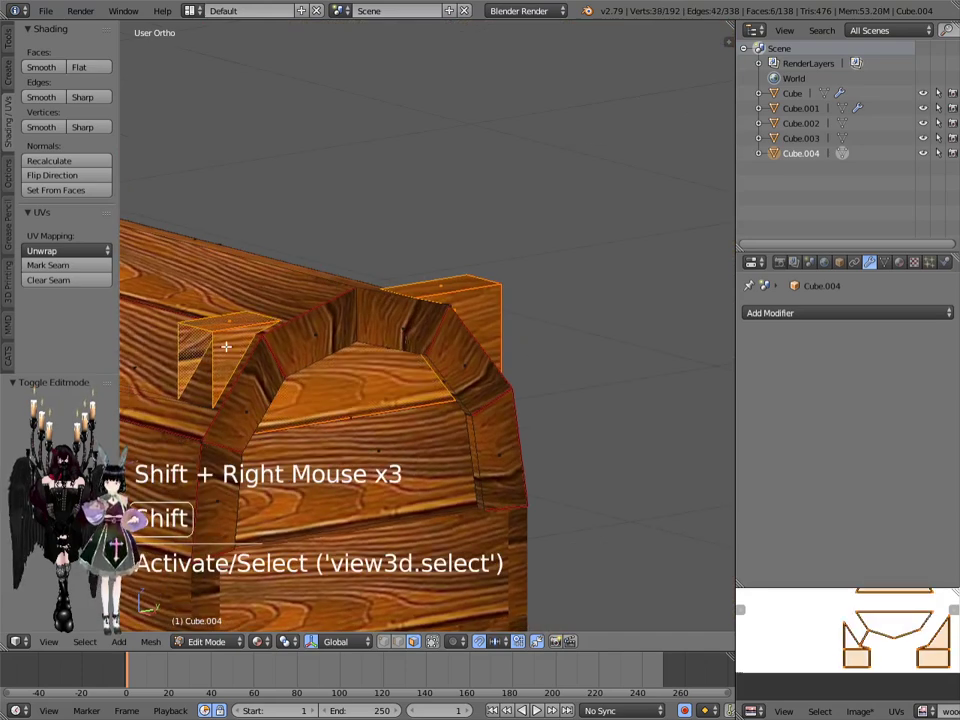
pyautogui.keyDown('shift'); pyautogui.rightClick(226, 346); pyautogui.keyUp('shift')
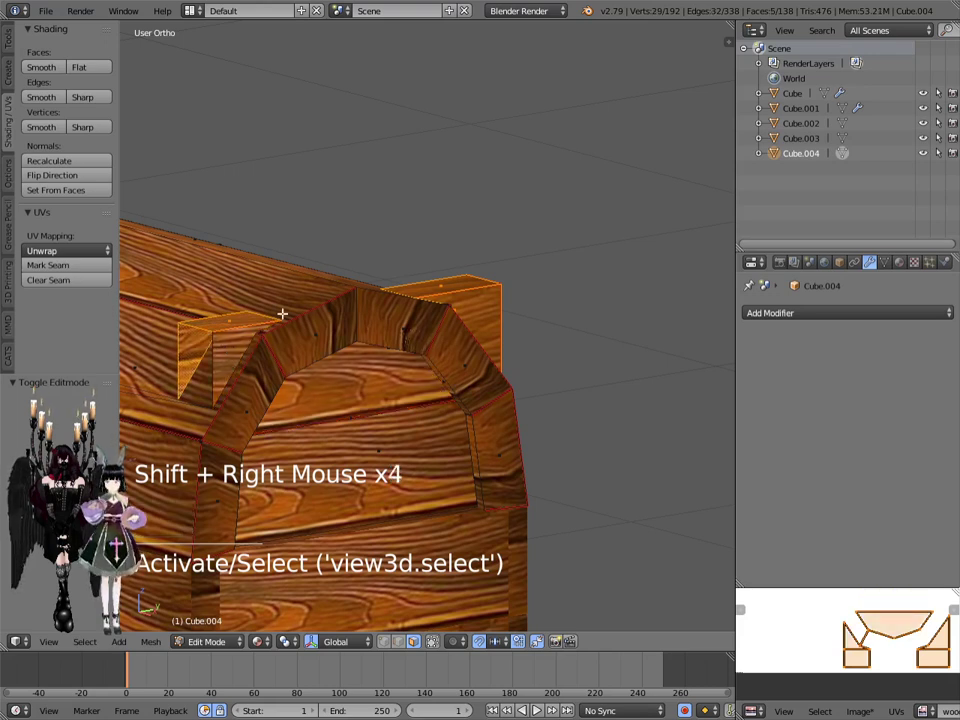
# Step: Exclude one corner's inward-facing face from the selection, delete the other selected corner faces, and return to Object Mode
pyautogui.moveTo(317, 460); pyautogui.dragTo(572, 493, button='middle')
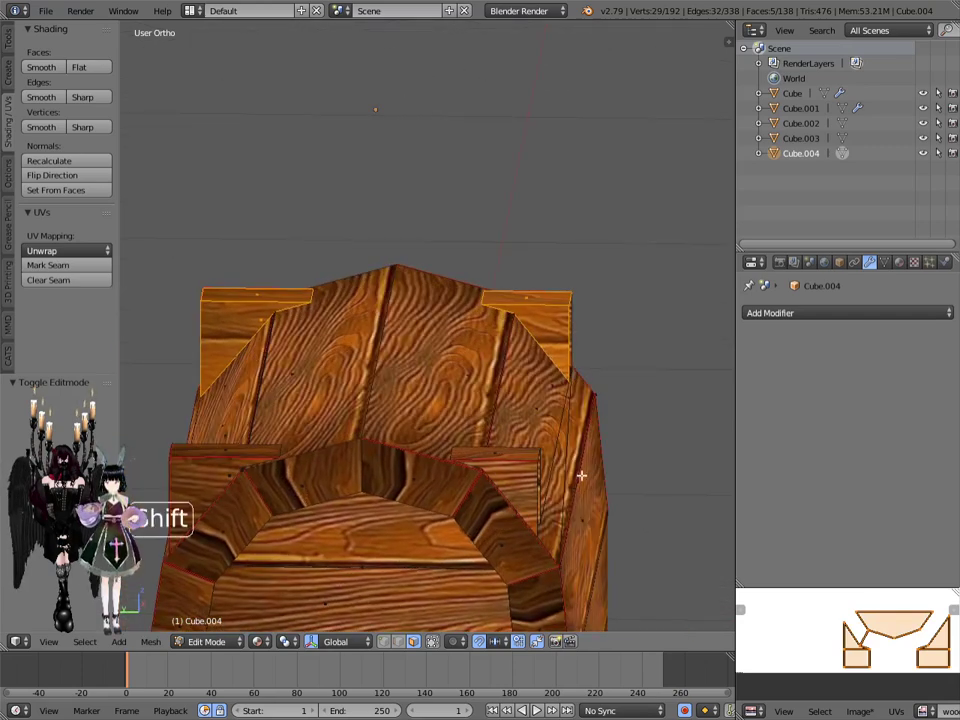
pyautogui.keyDown('shift'); pyautogui.rightClick(541, 326); pyautogui.keyUp('shift')
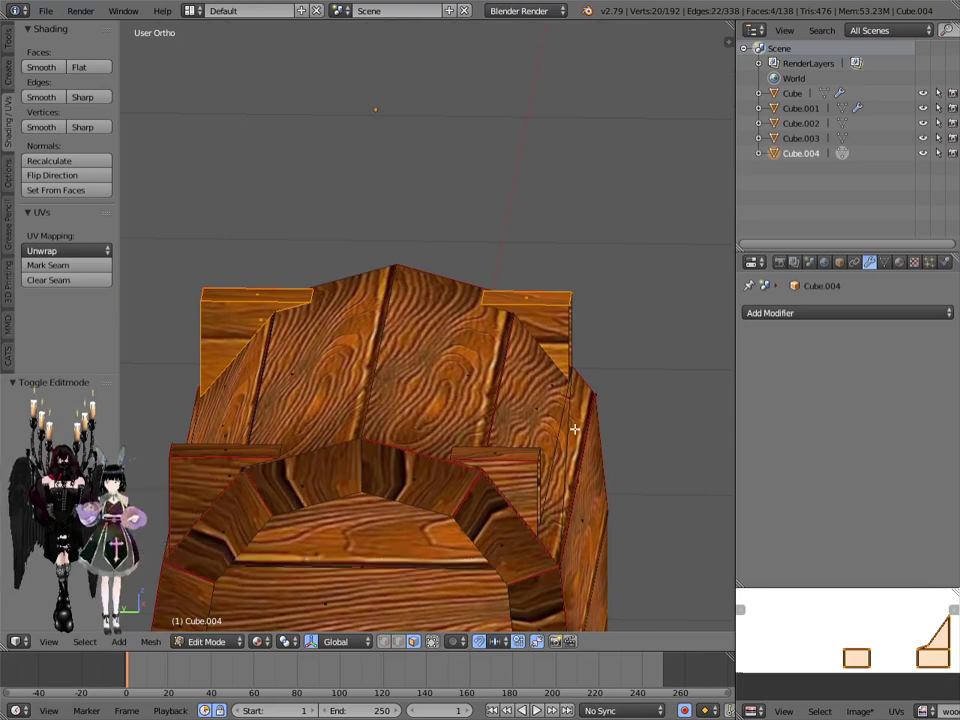
pyautogui.press('x')
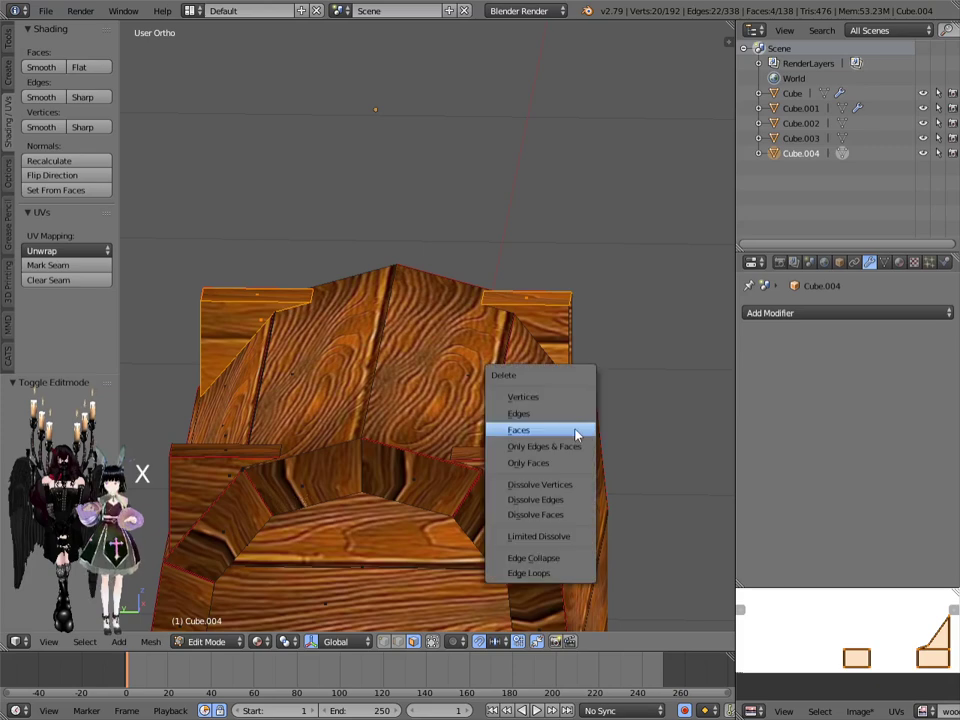
pyautogui.click(575, 430)
pyautogui.moveTo(589, 432); pyautogui.dragTo(303, 489, button='middle')
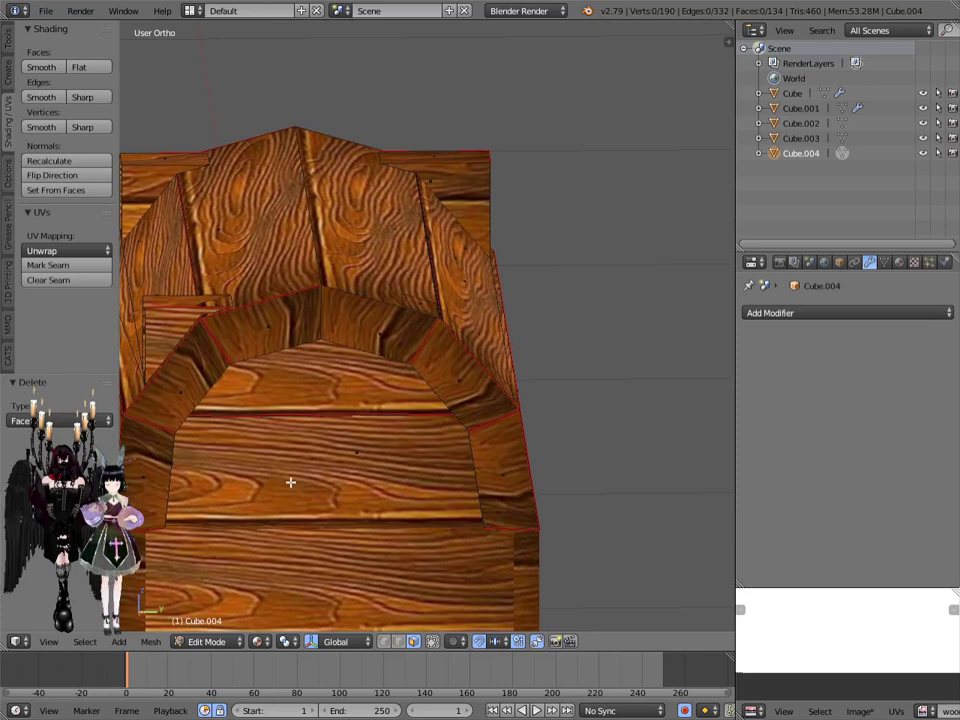
pyautogui.keyDown('shift'); pyautogui.moveTo(254, 462); pyautogui.dragTo(417, 499, button='middle'); pyautogui.keyUp('shift')
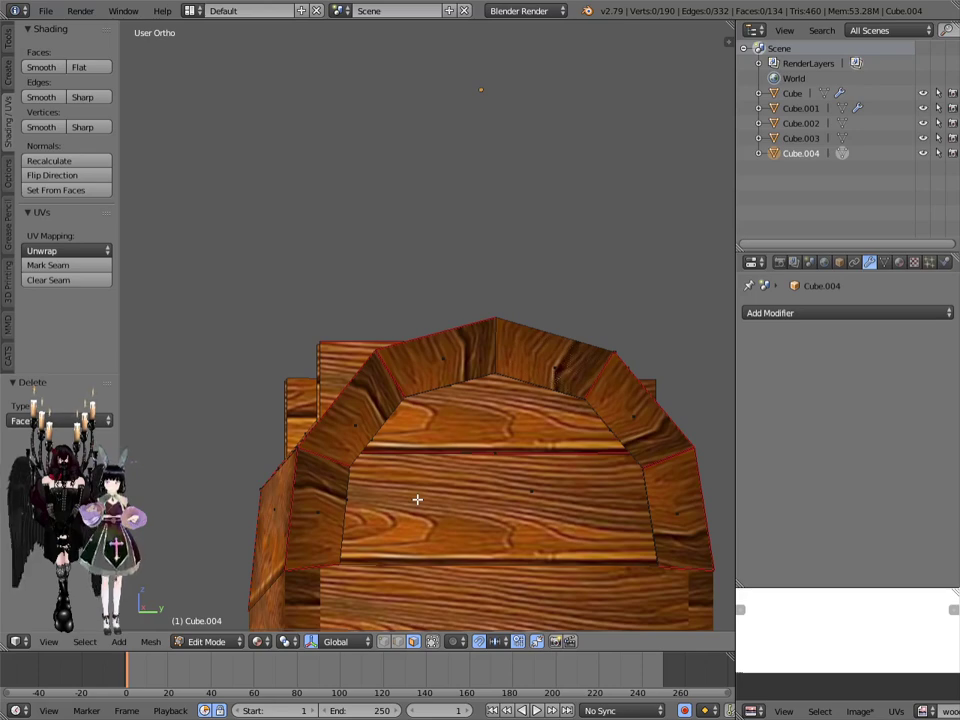
pyautogui.moveTo(417, 499)
pyautogui.mouseDown(button='middle')
pyautogui.moveTo(420, 489)
pyautogui.moveTo(430, 512)
pyautogui.mouseUp(button='middle')
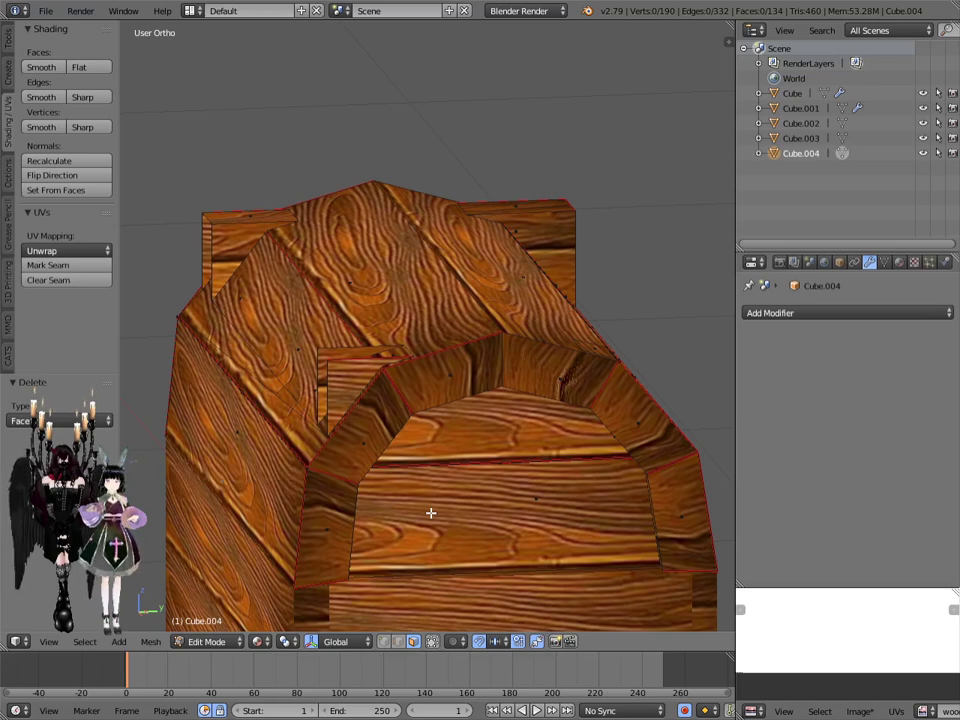
pyautogui.click(205, 641)
pyautogui.click(195, 624)
pyautogui.scroll(-3, 521, 435)
pyautogui.moveTo(553, 476); pyautogui.dragTo(540, 533, button='middle')
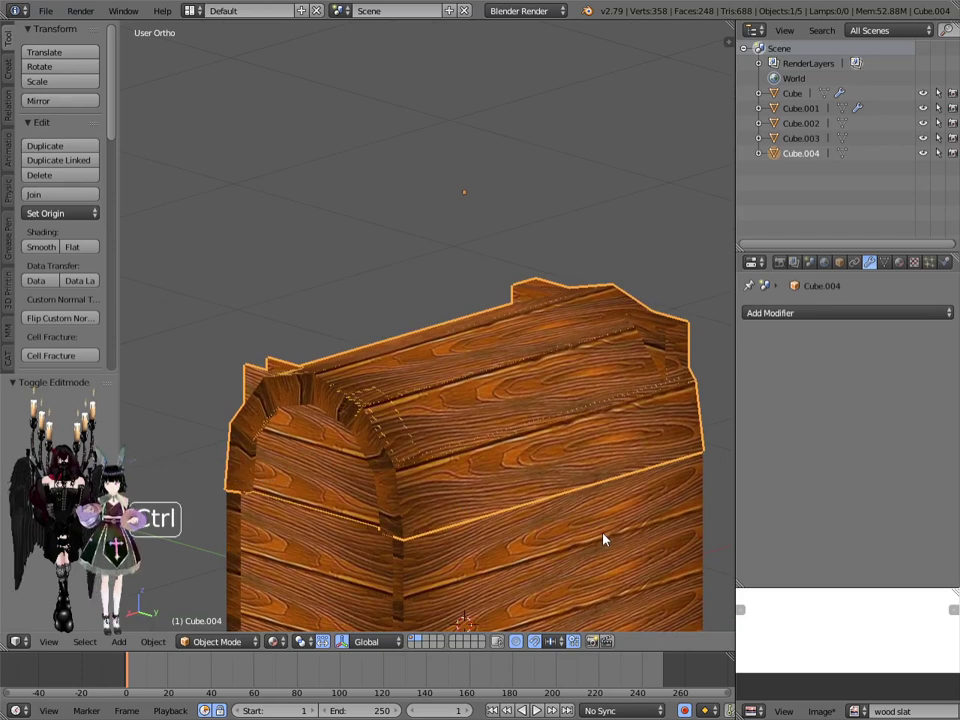
# Step: Undo the face deletion and Boolean work back to the uncut end boards (Cube.004) with the Mirror modifier not yet applied
pyautogui.hotkey('ctrl', 'z')
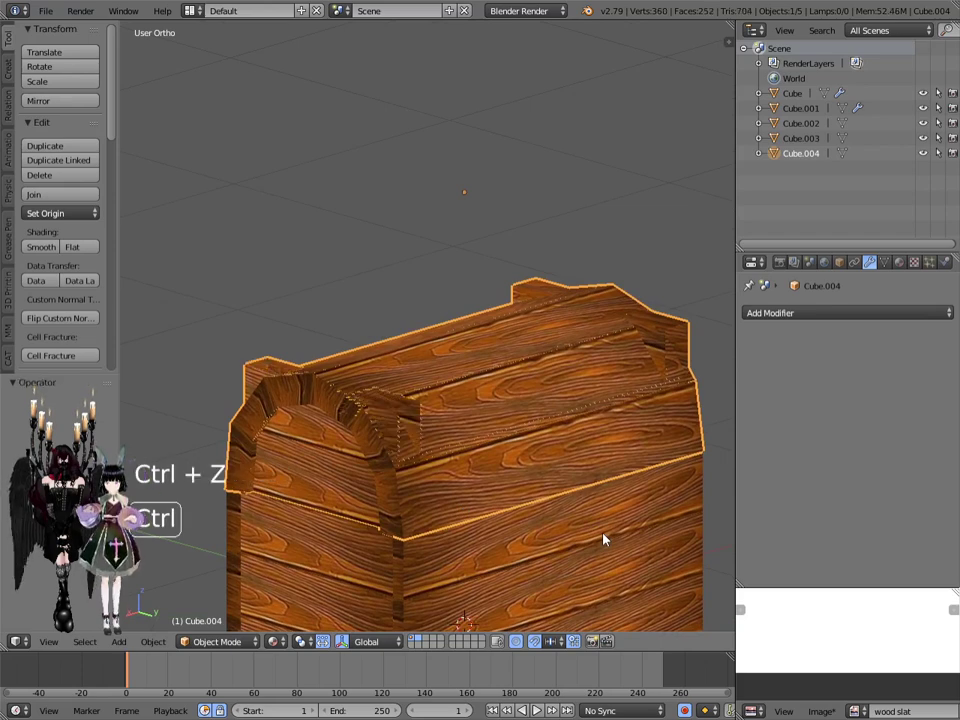
pyautogui.hotkey('ctrl', 'z')
pyautogui.hotkey('ctrl', 'z')
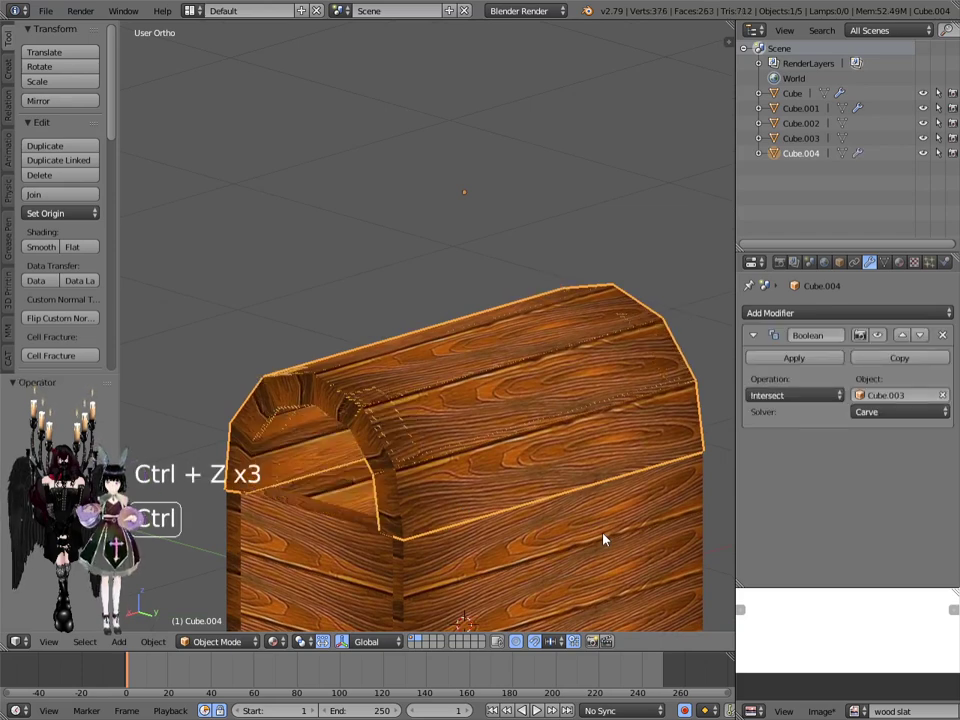
pyautogui.hotkey('ctrl', 'z')
pyautogui.hotkey('ctrl', 'z')
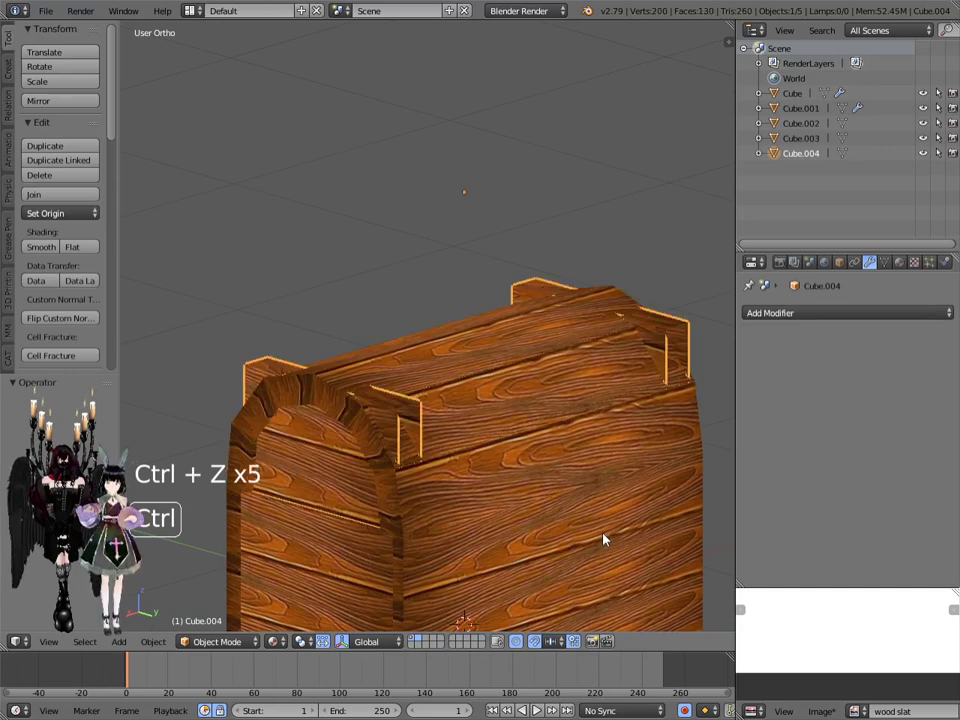
pyautogui.hotkey('ctrl', 'z')
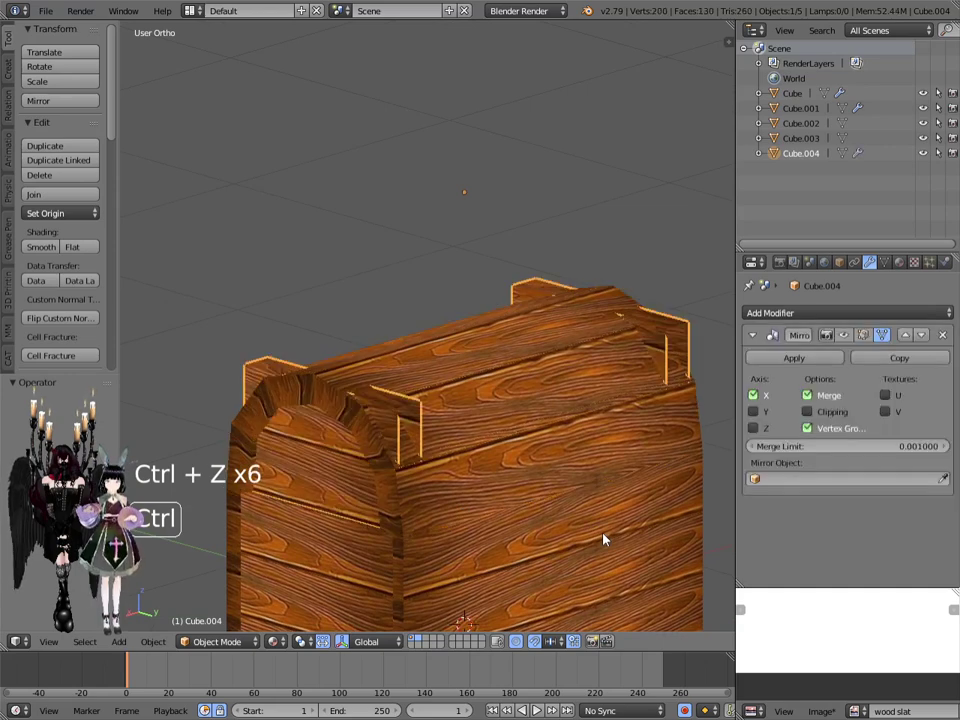
pyautogui.hotkey('ctrl', 'z')
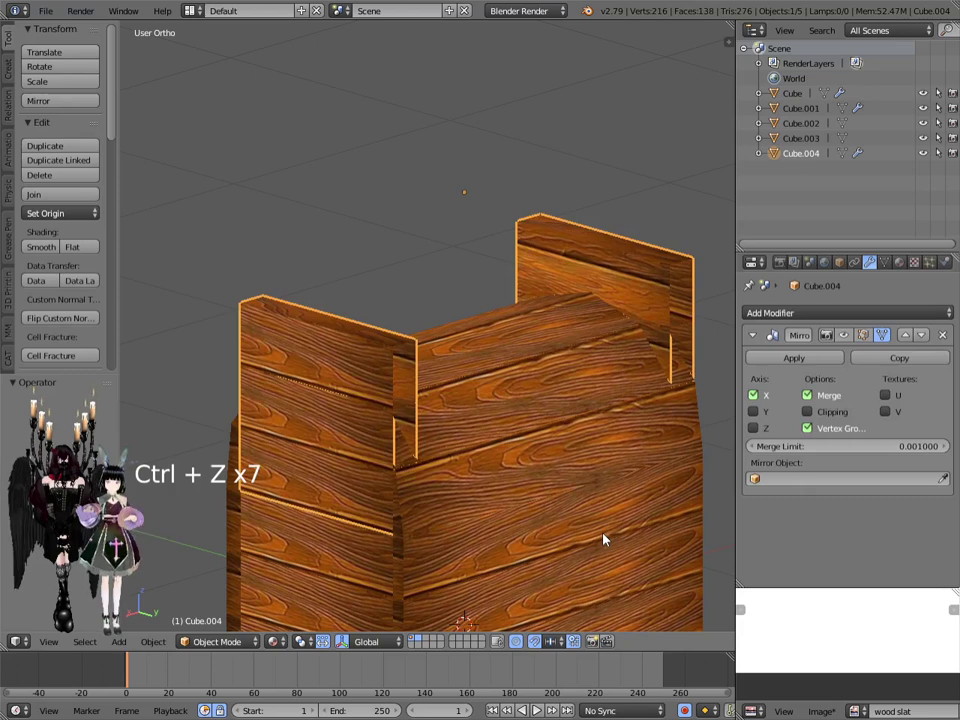
# Step: Put the end boards (Cube.004) into Edit Mode and move their whole mesh slightly inward along the global X axis
pyautogui.moveTo(579, 523); pyautogui.dragTo(545, 537, button='middle')
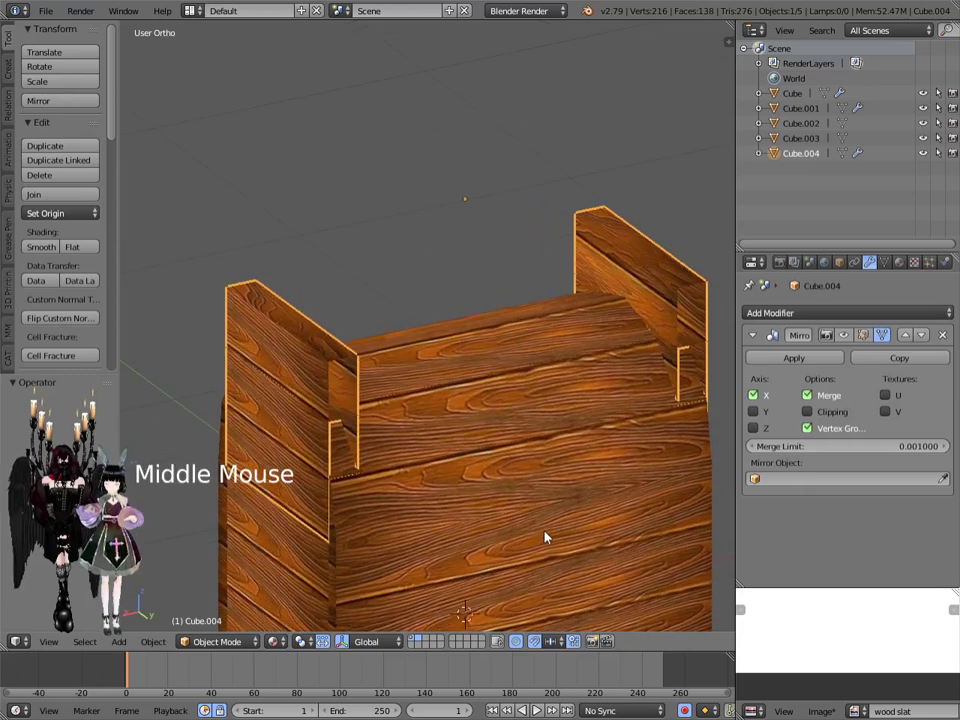
pyautogui.rightClick(345, 397)
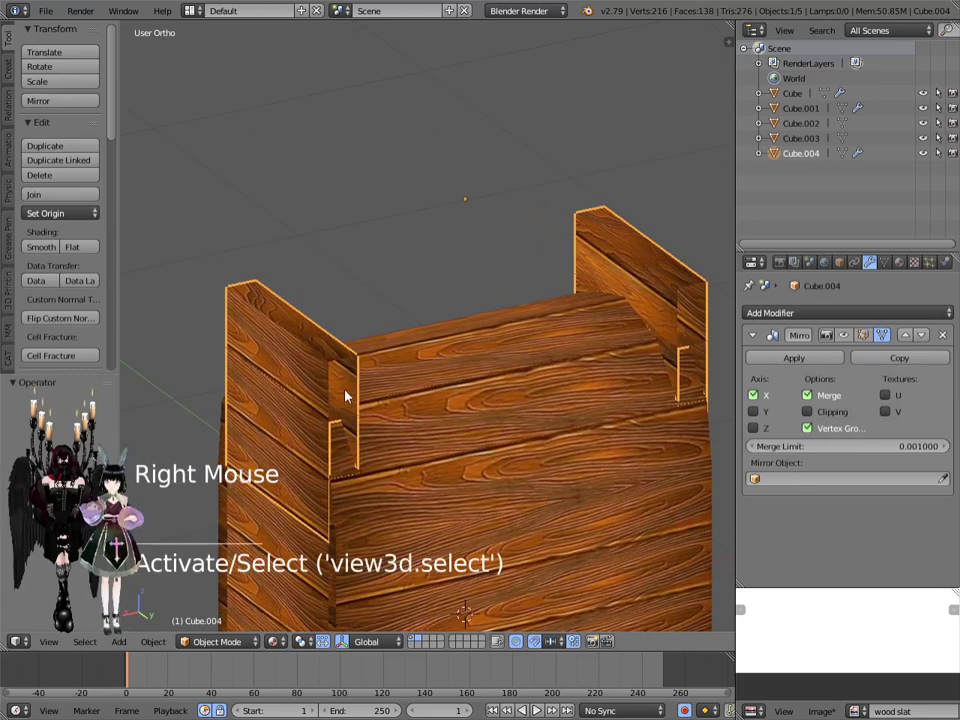
pyautogui.click(213, 645)
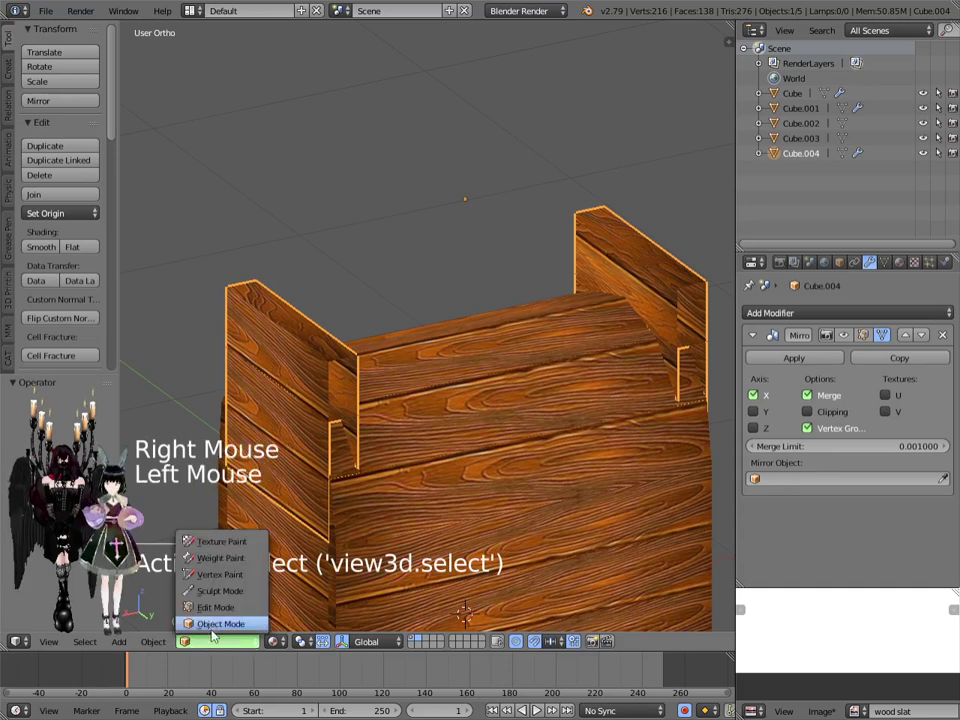
pyautogui.click(212, 609)
pyautogui.scroll(1, 248, 510)
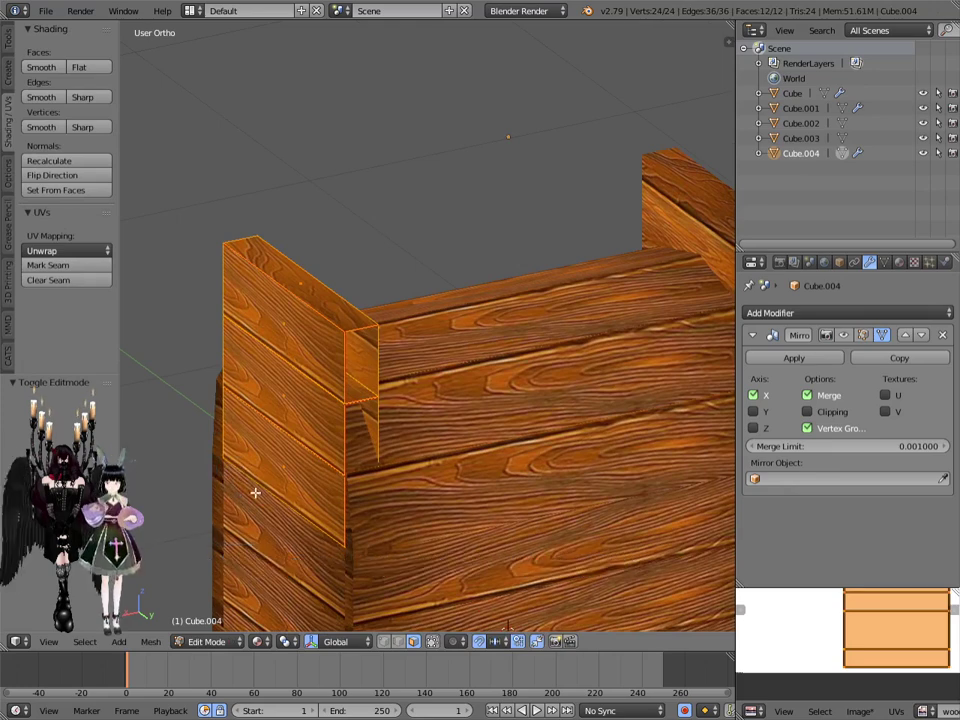
pyautogui.press('g')
pyautogui.press('x')
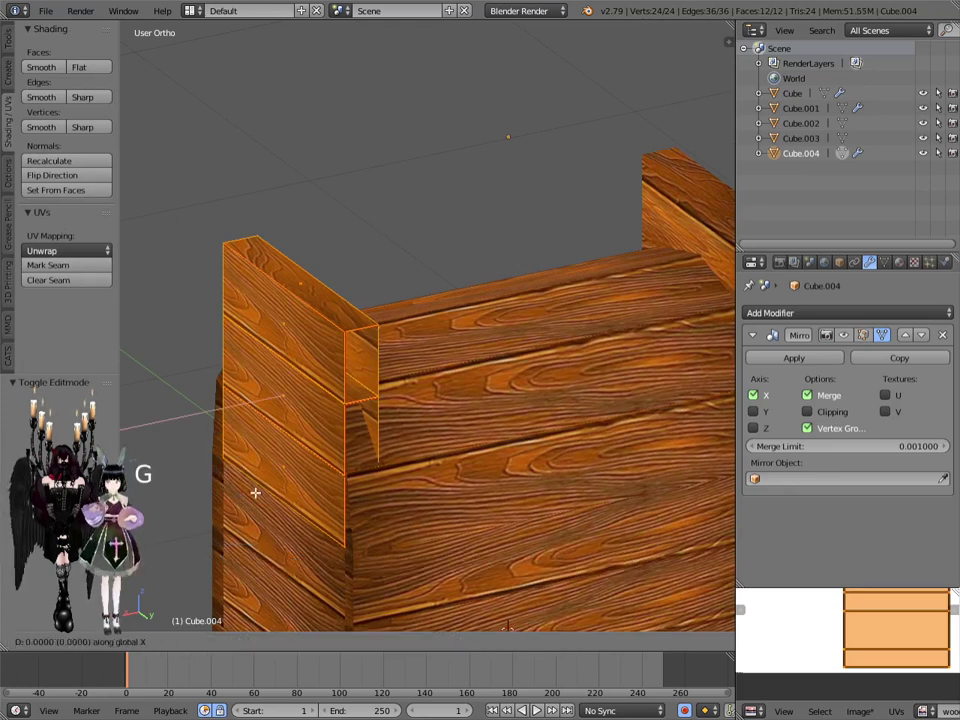
pyautogui.click(261, 491)
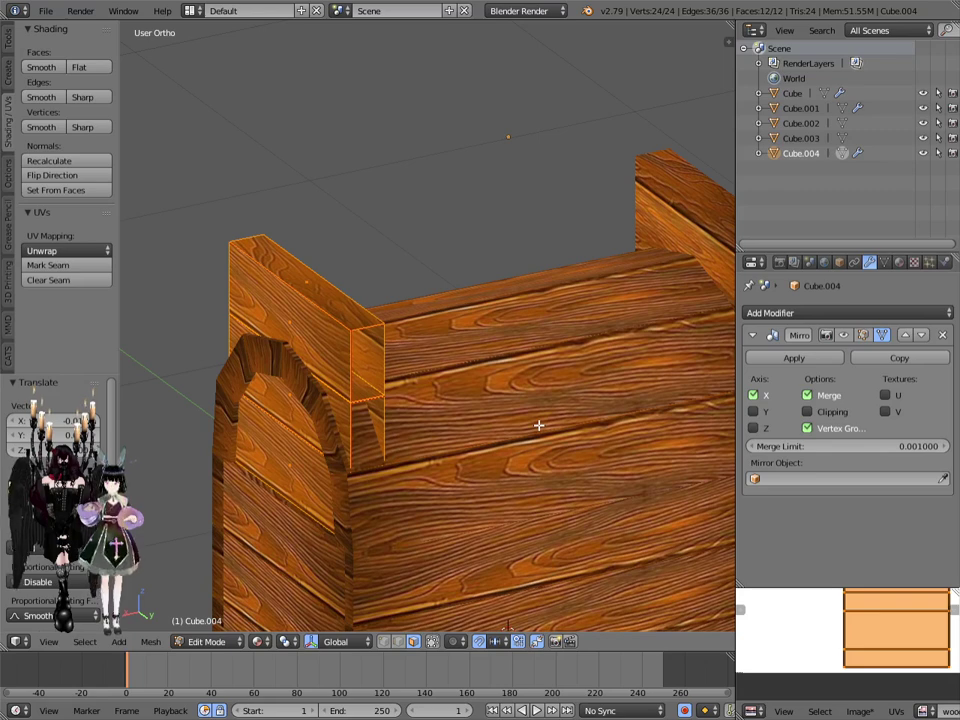
# Step: Add a Boolean modifier to the end boards, place it above the Mirror modifier, and target the lid (Cube.003)
pyautogui.click(810, 314)
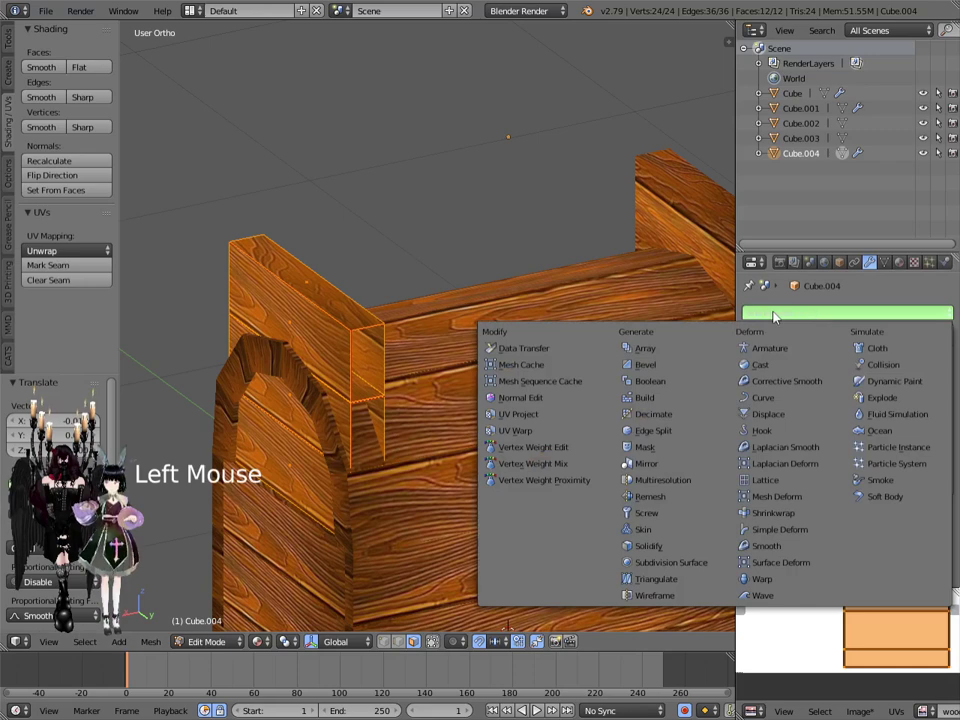
pyautogui.click(665, 382)
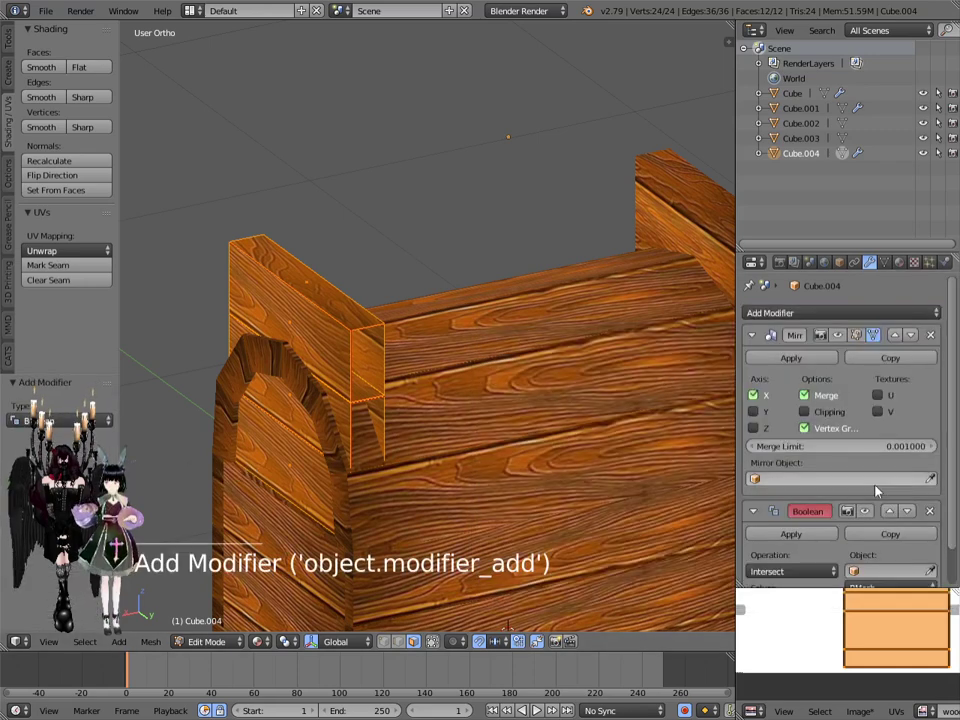
pyautogui.click(889, 511)
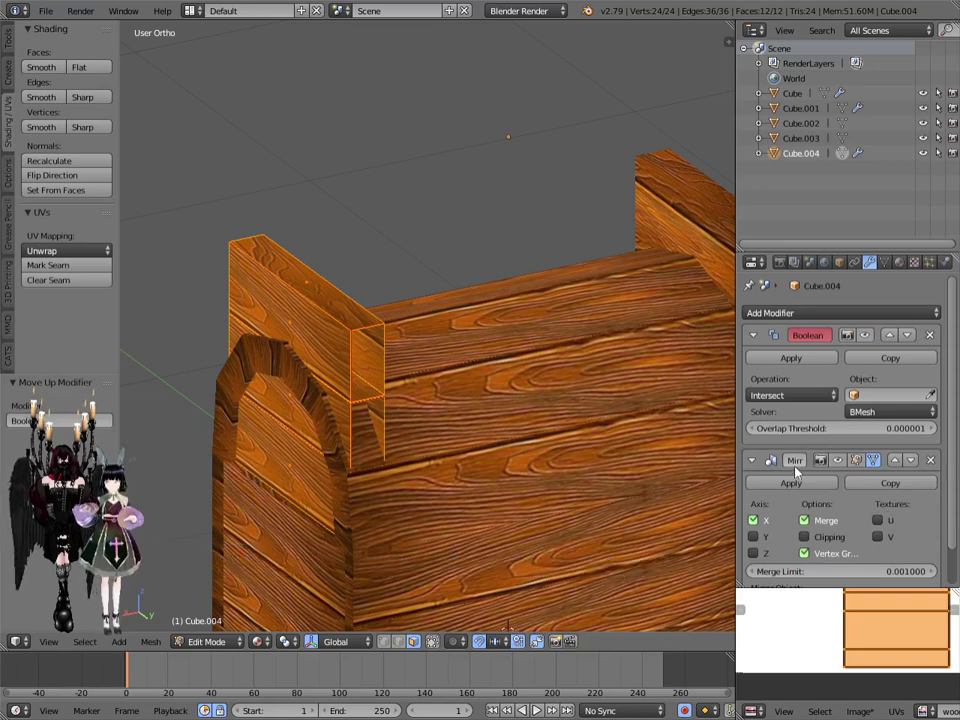
pyautogui.click(928, 394)
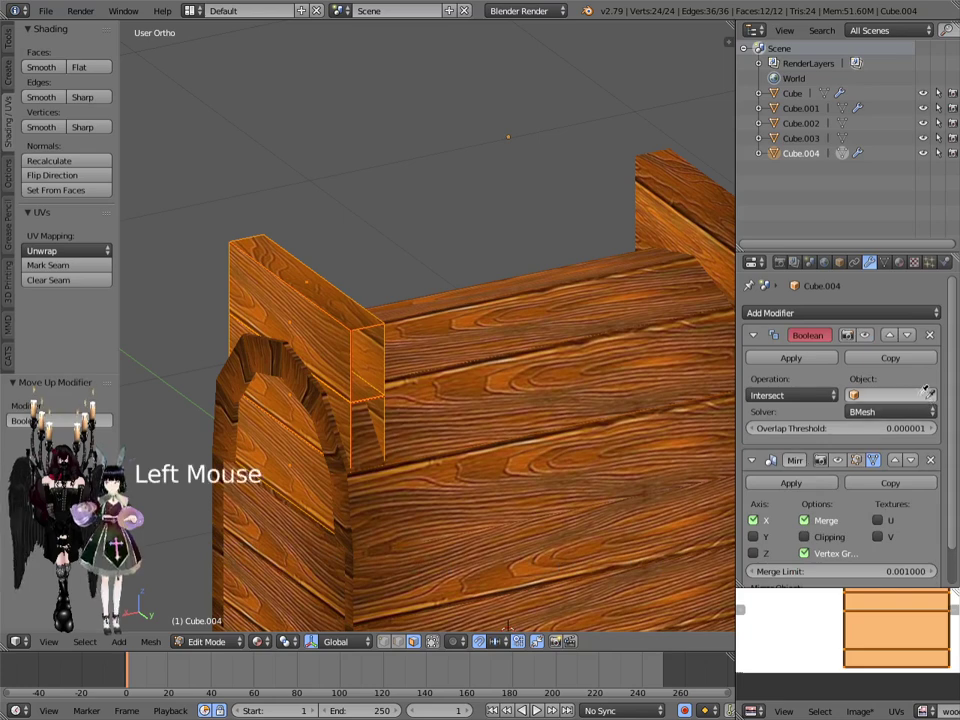
pyautogui.click(216, 412)
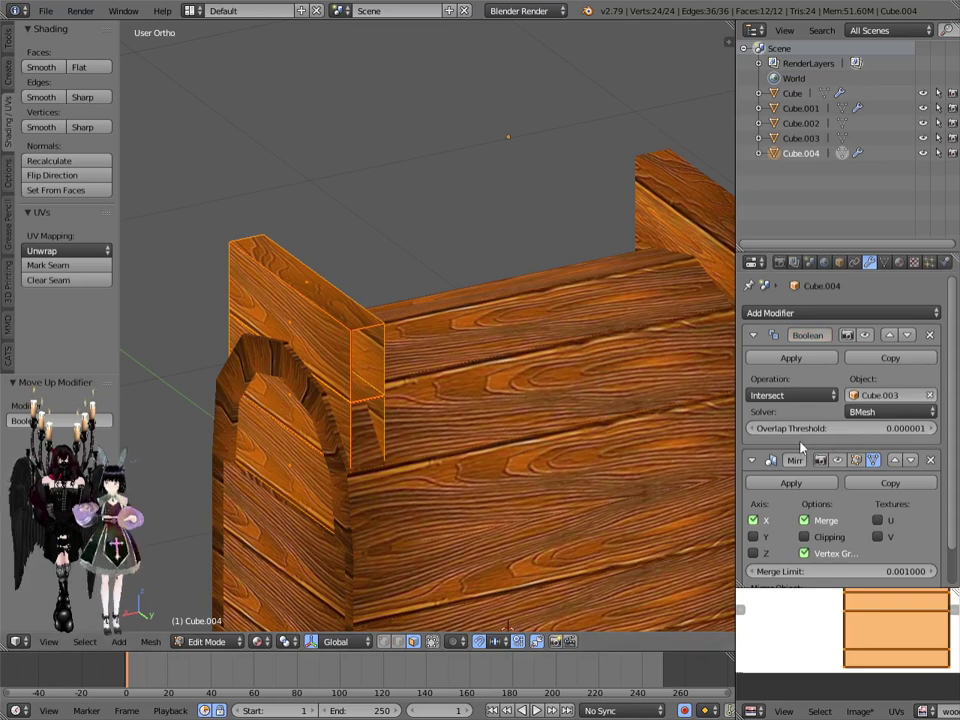
# Step: Set the Boolean modifier's solver to Carve and its operation to Difference
pyautogui.click(879, 411)
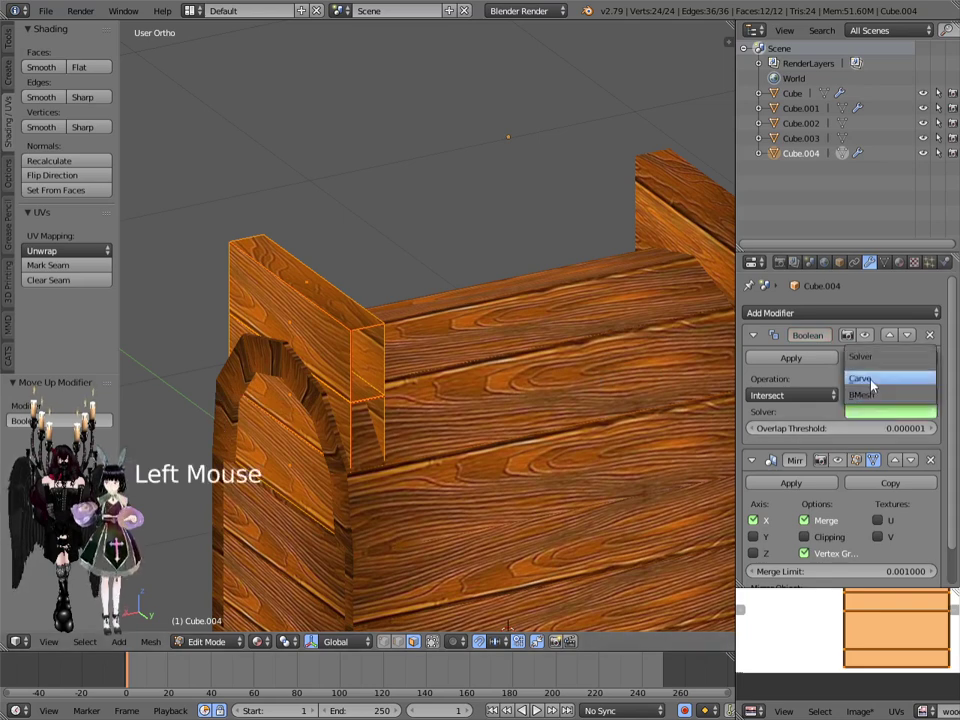
pyautogui.click(870, 380)
pyautogui.click(781, 396)
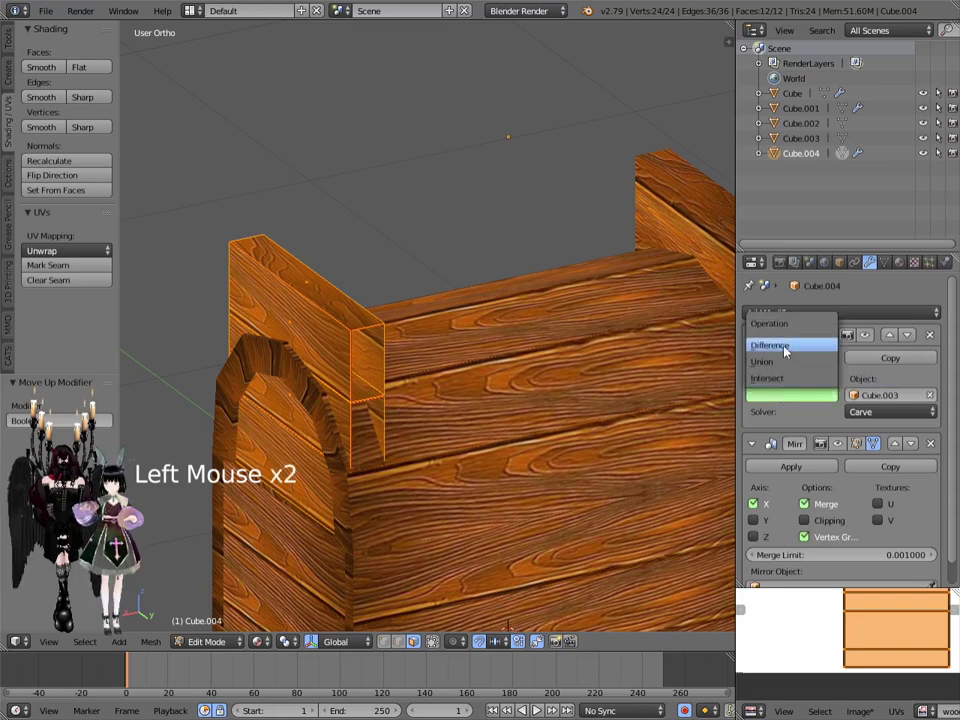
pyautogui.click(785, 347)
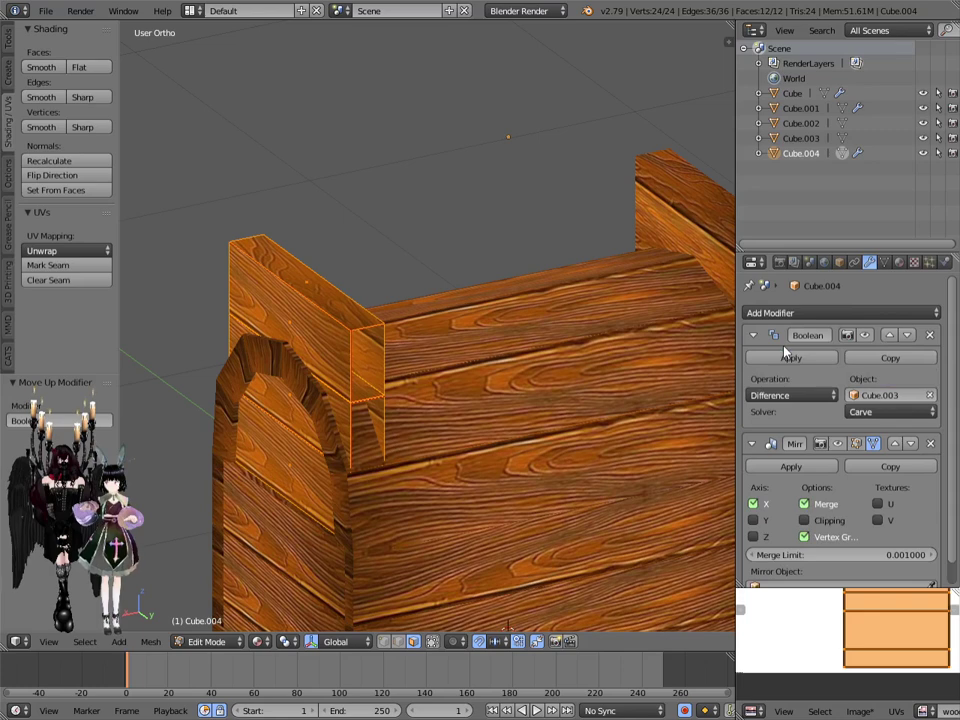
# Step: Return the end boards to Object Mode and apply both the Boolean and Mirror modifiers
pyautogui.click(205, 641)
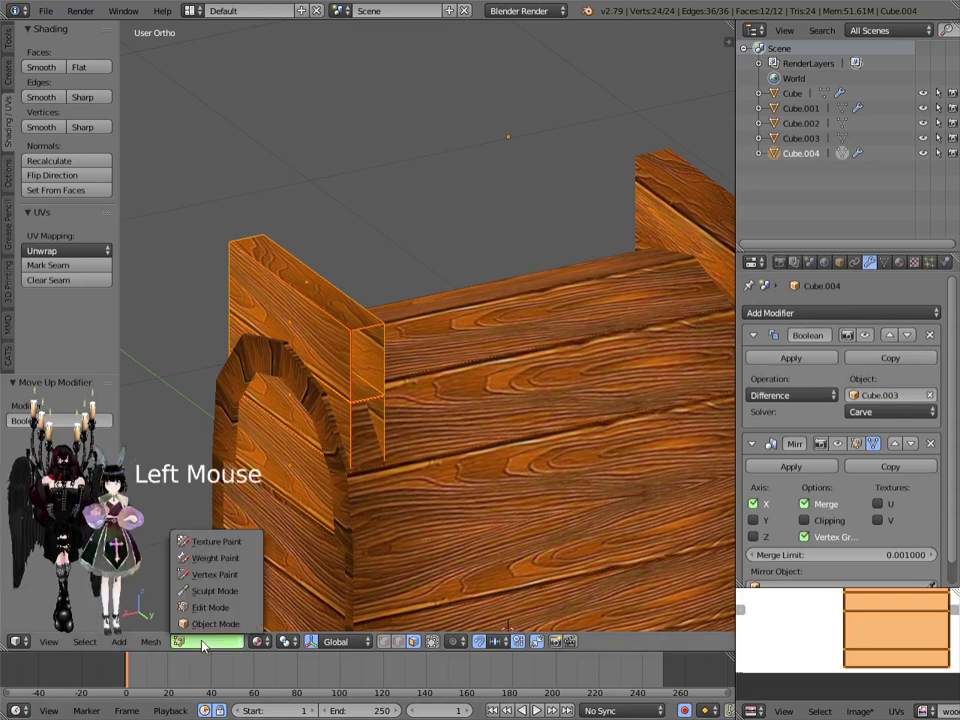
pyautogui.click(205, 624)
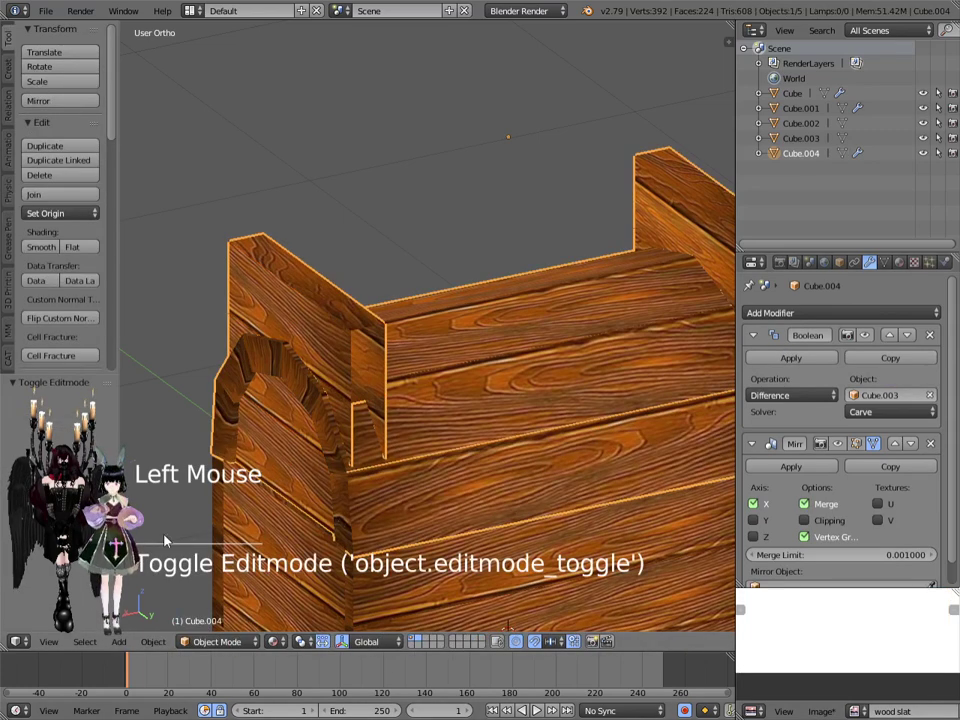
pyautogui.click(797, 360)
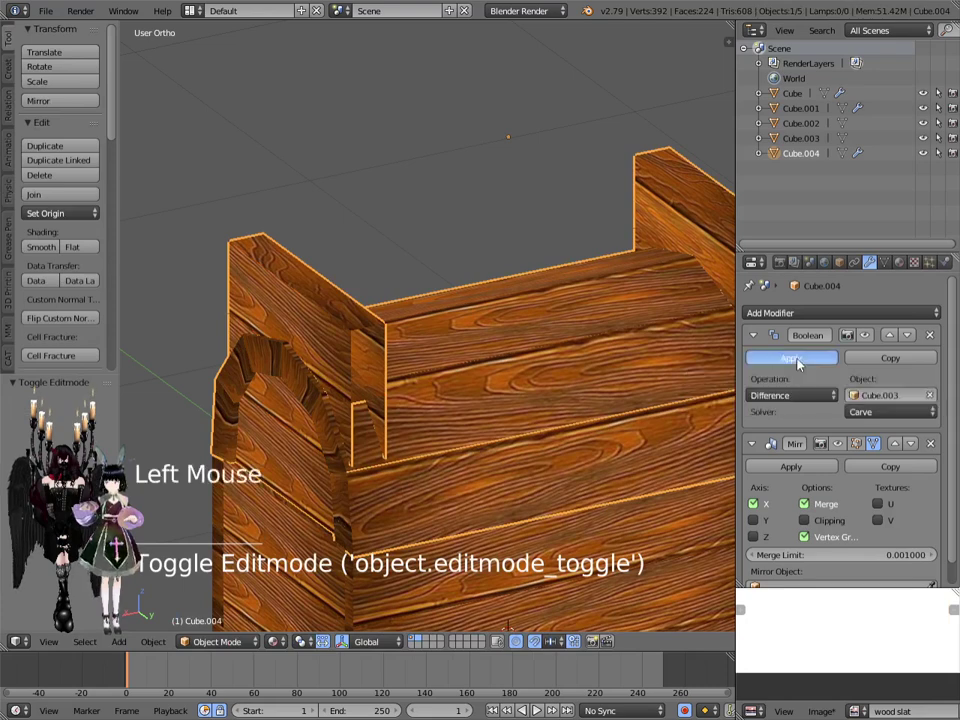
pyautogui.click(797, 360)
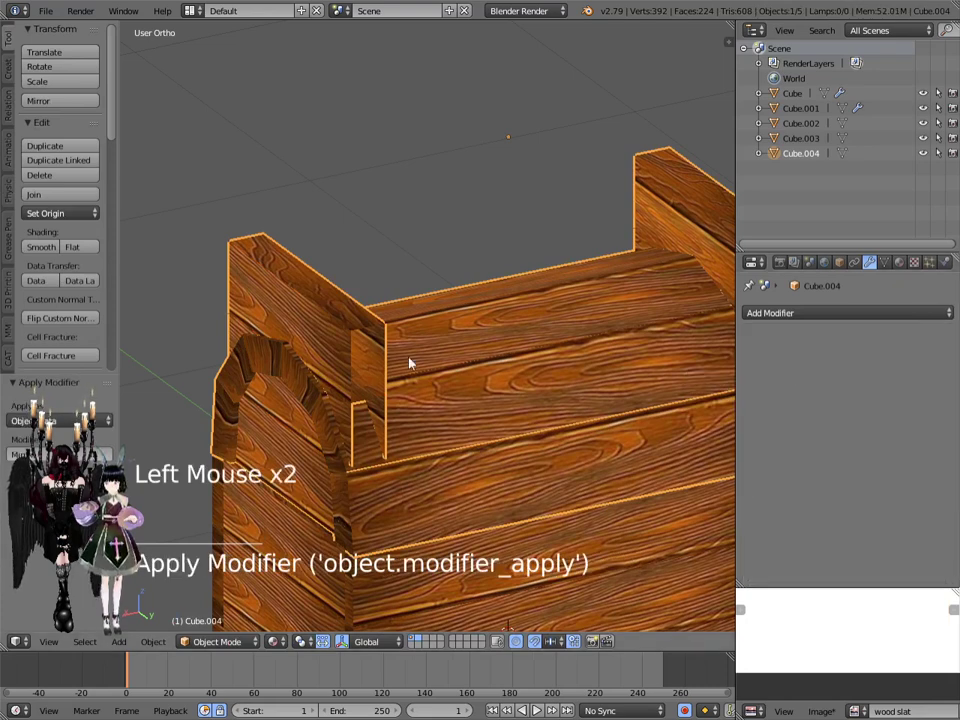
# Step: Hide the lid (Cube.003) and put the end boards (Cube.004) into Edit Mode
pyautogui.rightClick(333, 340)
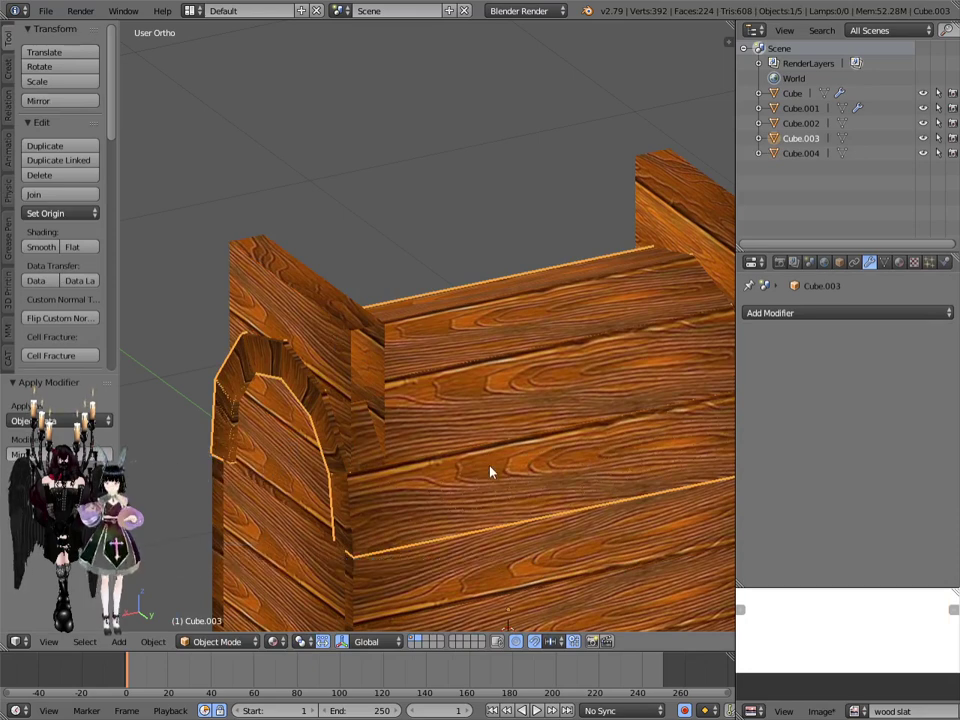
pyautogui.press('h')
pyautogui.moveTo(401, 476); pyautogui.dragTo(496, 458, button='middle')
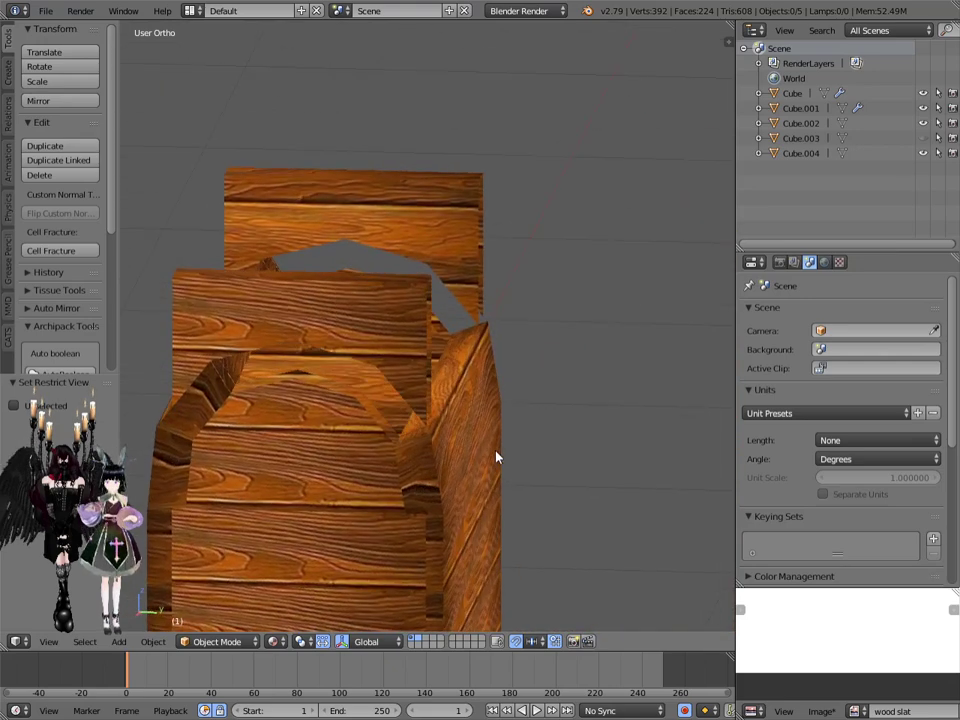
pyautogui.rightClick(423, 350)
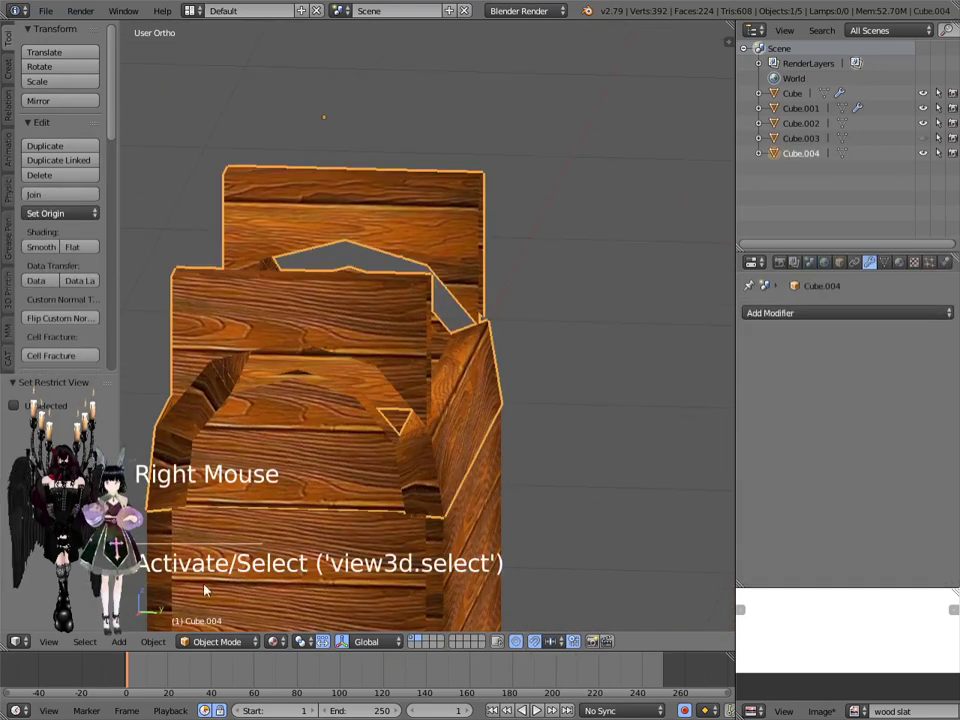
pyautogui.click(206, 642)
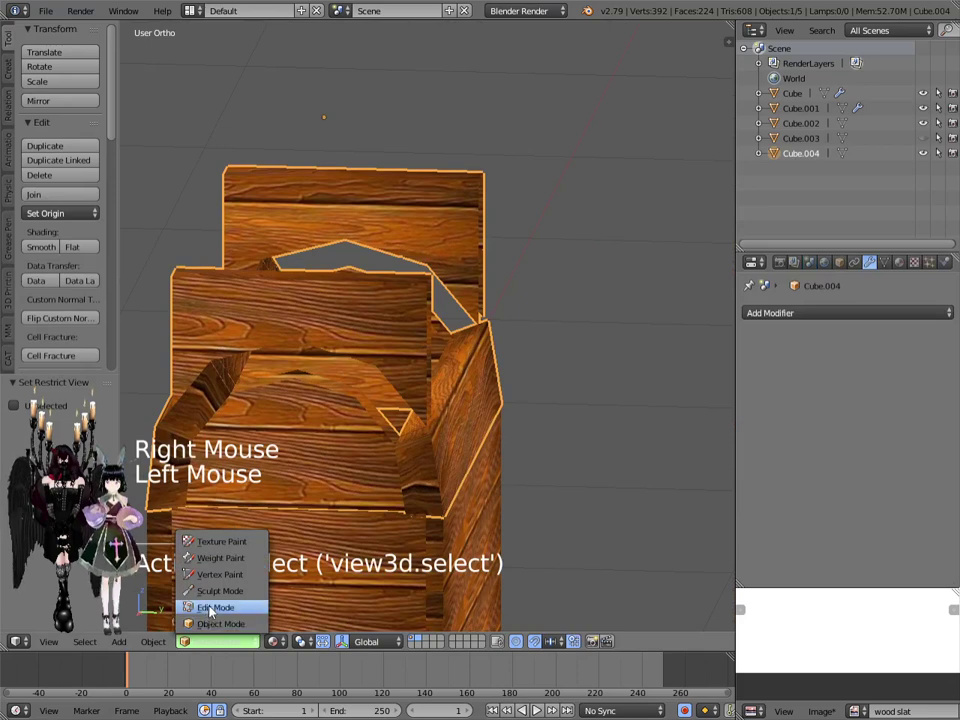
pyautogui.click(213, 607)
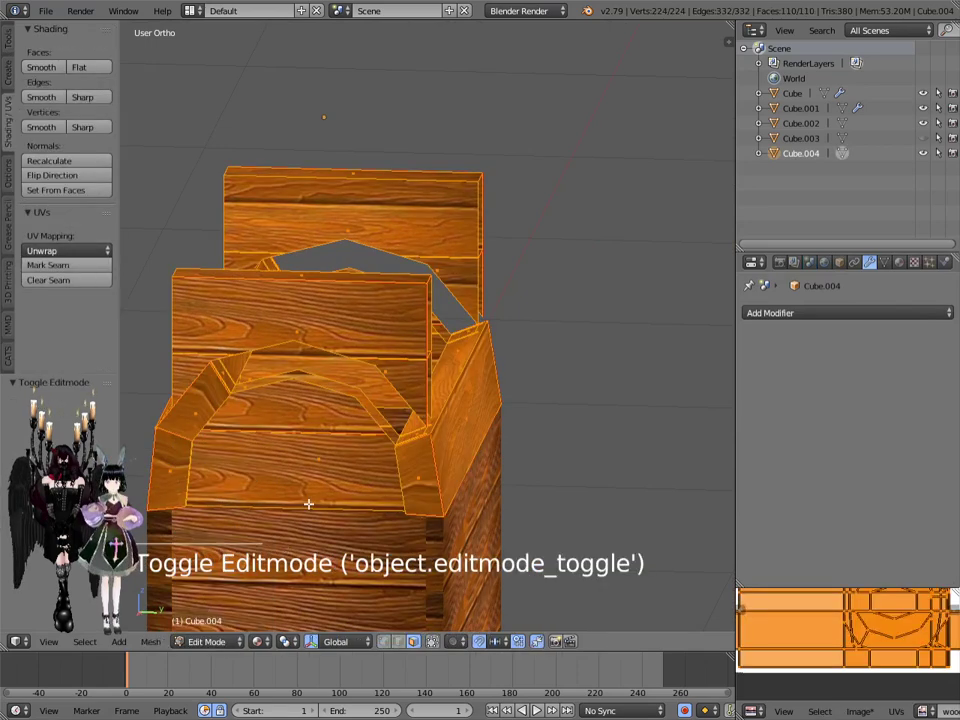
# Step: Hide the outer lower face and arched faces of the front end board together with the rear board's arched faces
pyautogui.press('a')
pyautogui.moveTo(300, 471)
pyautogui.mouseDown(button='middle')
pyautogui.moveTo(313, 475)
pyautogui.moveTo(290, 478)
pyautogui.mouseUp(button='middle')
pyautogui.rightClick(309, 467)
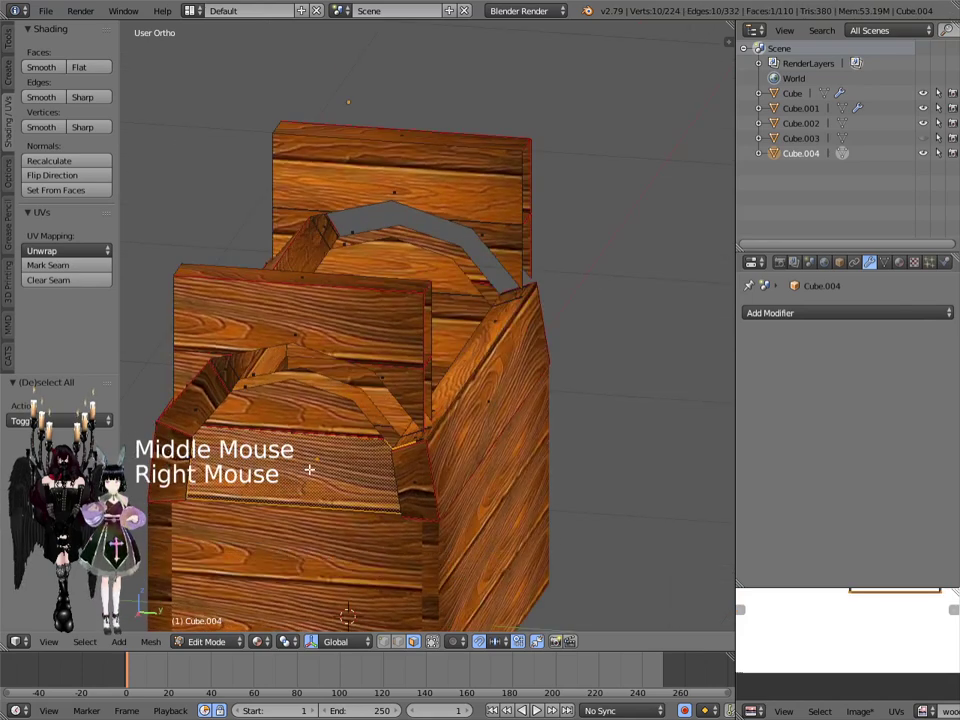
pyautogui.keyDown('shift'); pyautogui.rightClick(350, 401); pyautogui.keyUp('shift')
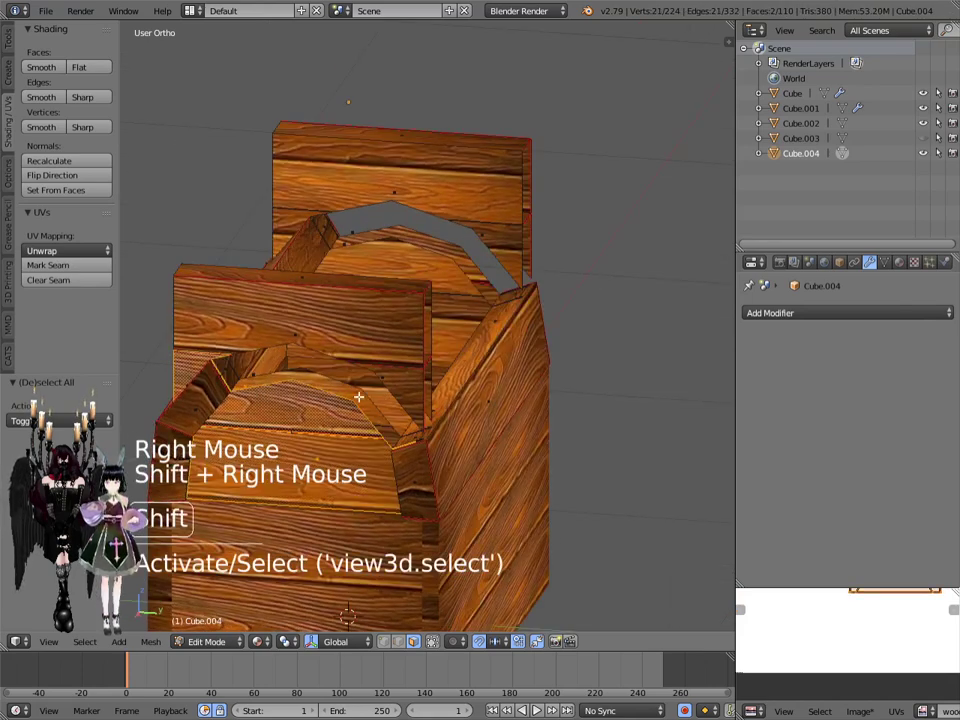
pyautogui.keyDown('shift'); pyautogui.rightClick(358, 397); pyautogui.keyUp('shift')
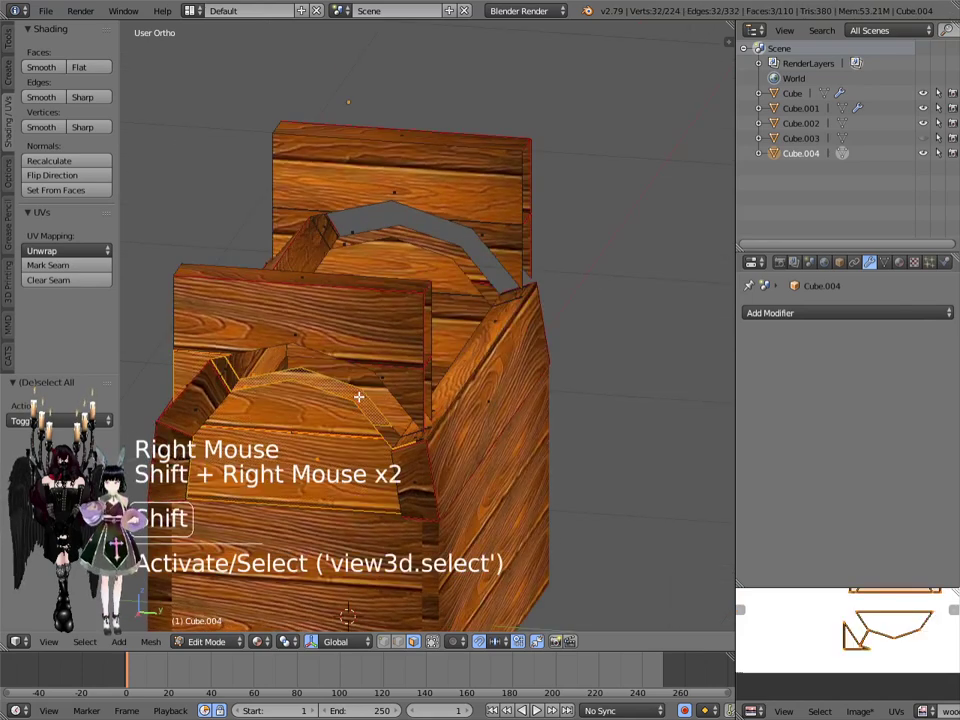
pyautogui.keyDown('shift'); pyautogui.rightClick(468, 300); pyautogui.keyUp('shift')
pyautogui.keyDown('shift'); pyautogui.rightClick(474, 294); pyautogui.keyUp('shift')
pyautogui.keyDown('shift'); pyautogui.rightClick(481, 286); pyautogui.keyUp('shift')
pyautogui.keyDown('shift'); pyautogui.rightClick(466, 266); pyautogui.keyUp('shift')
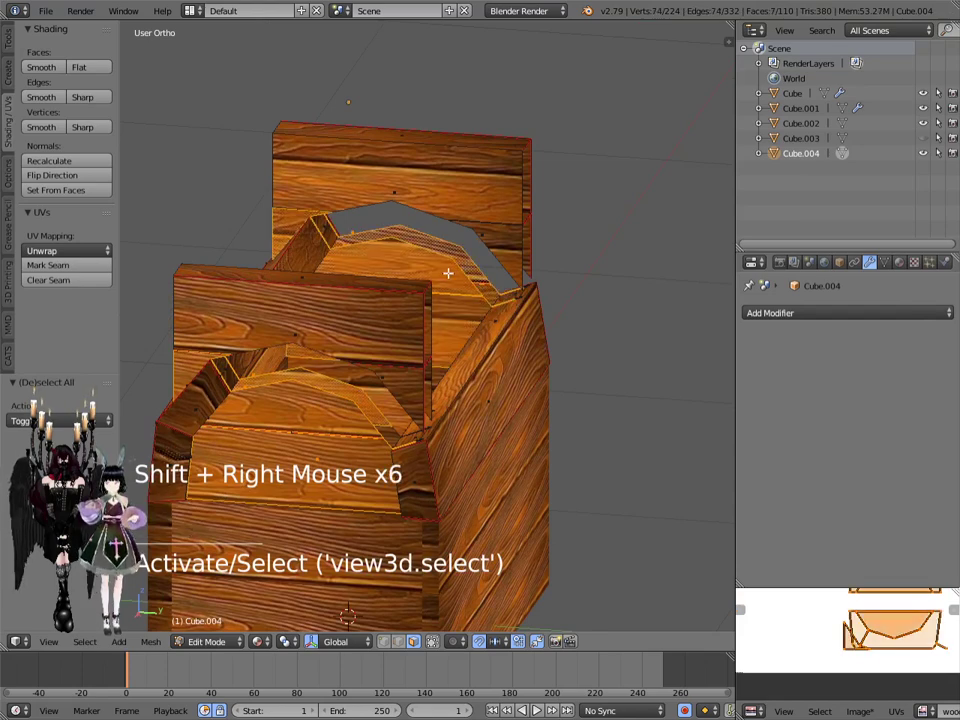
pyautogui.press('h')
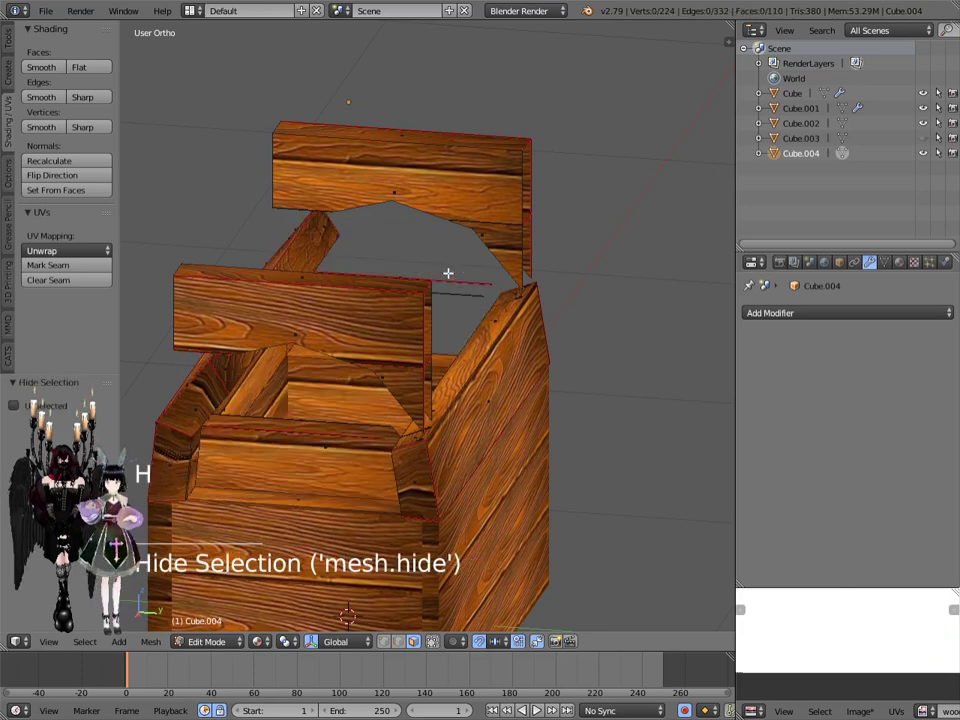
# Step: Hide the remaining inner arched face of the front end board
pyautogui.moveTo(370, 370); pyautogui.dragTo(372, 369, button='middle')
pyautogui.rightClick(316, 473)
pyautogui.moveTo(330, 460); pyautogui.dragTo(240, 485, button='middle')
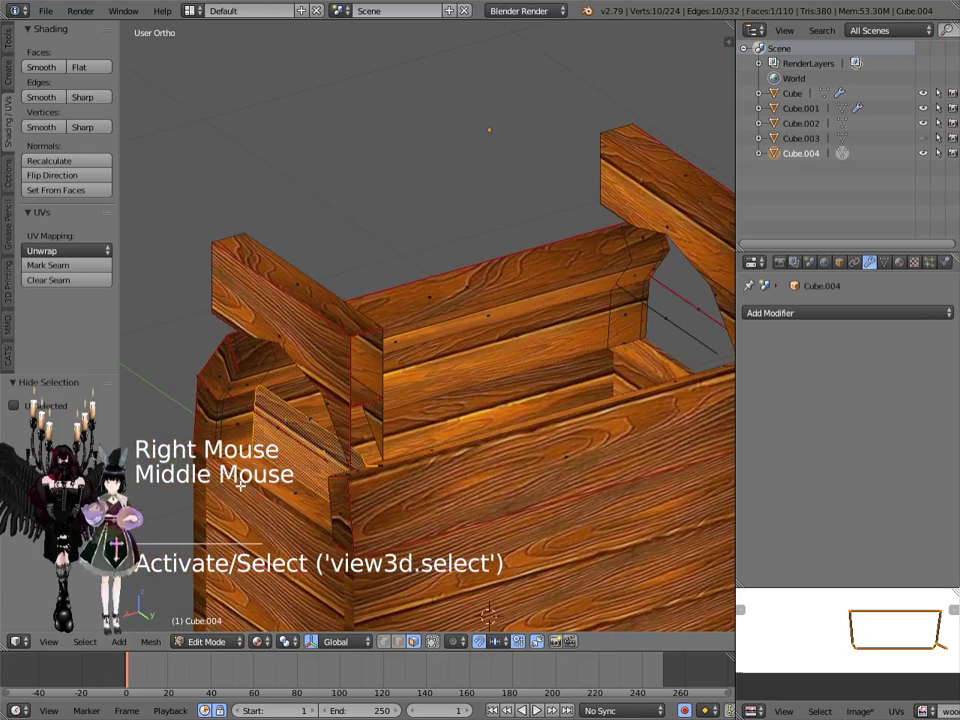
pyautogui.press('h')
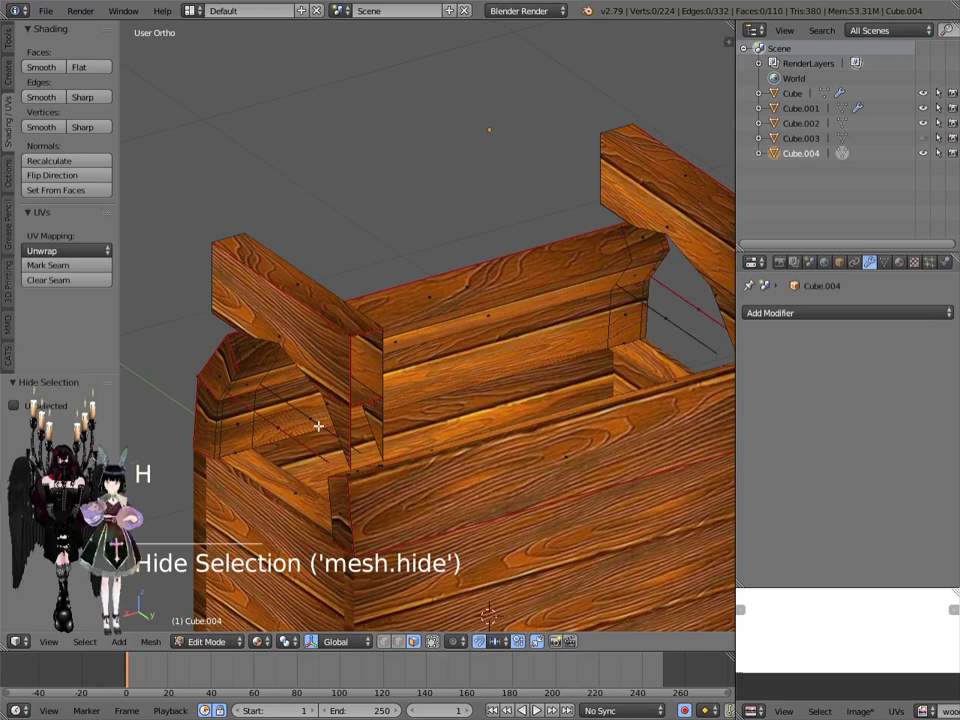
# Step: Delete all visible faces of the end boards and reveal the hidden arched pieces
pyautogui.press('a')
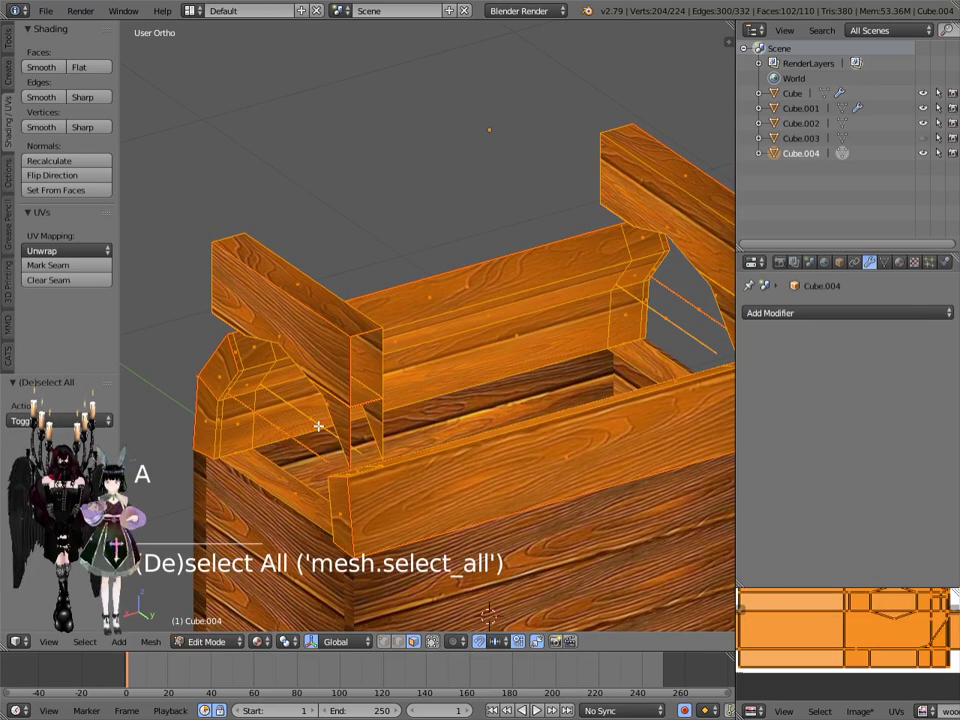
pyautogui.press('x')
pyautogui.click(318, 428)
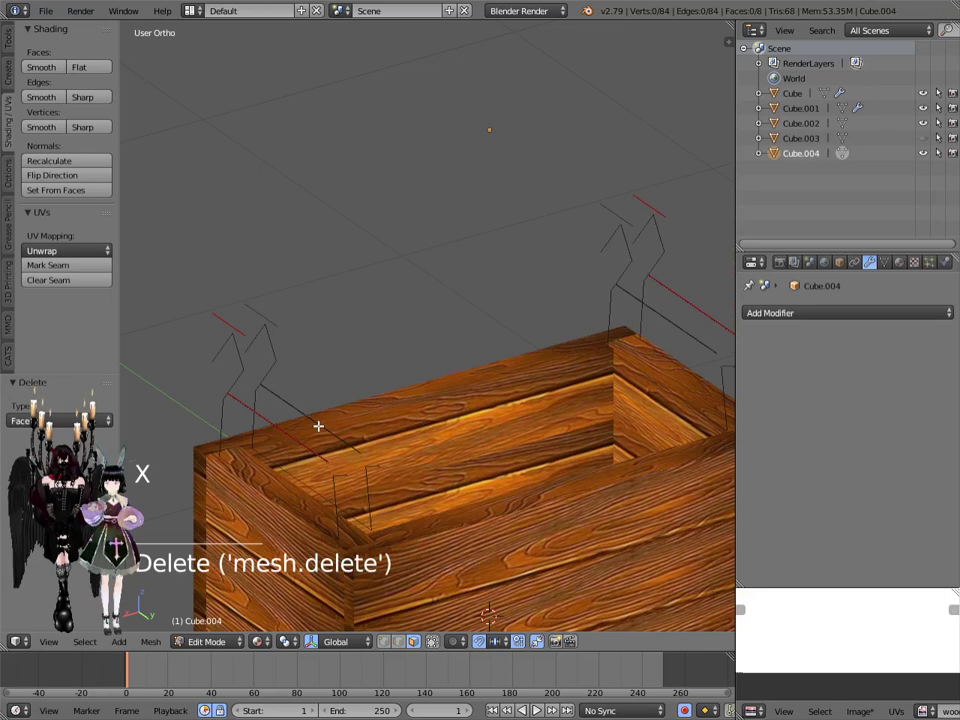
pyautogui.moveTo(318, 426); pyautogui.dragTo(401, 415, button='middle')
pyautogui.press('x')
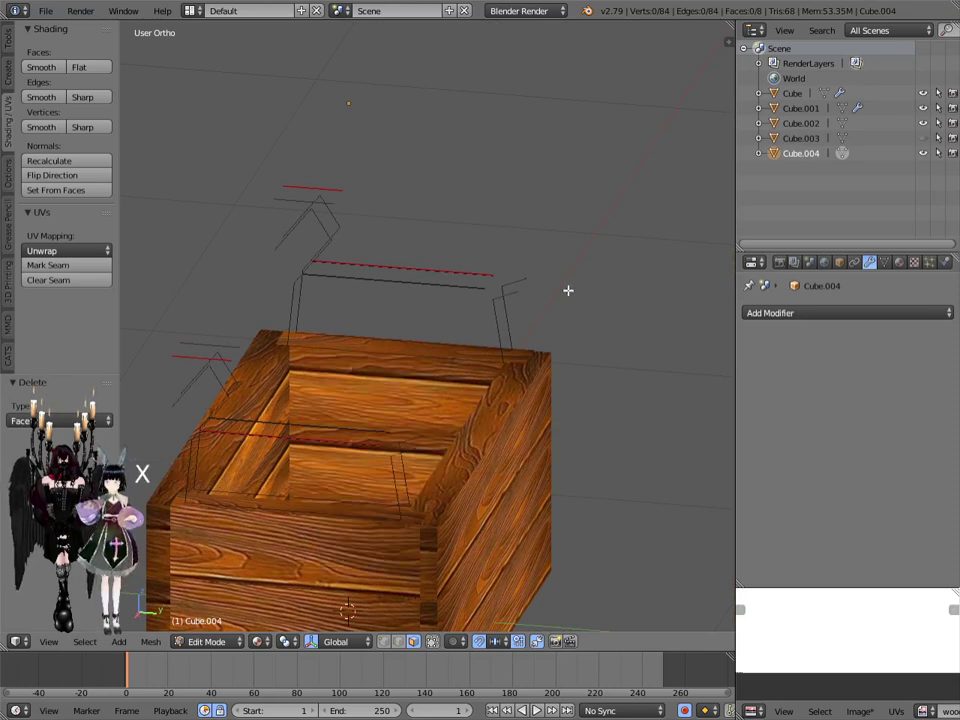
pyautogui.hotkey('alt', 'h')
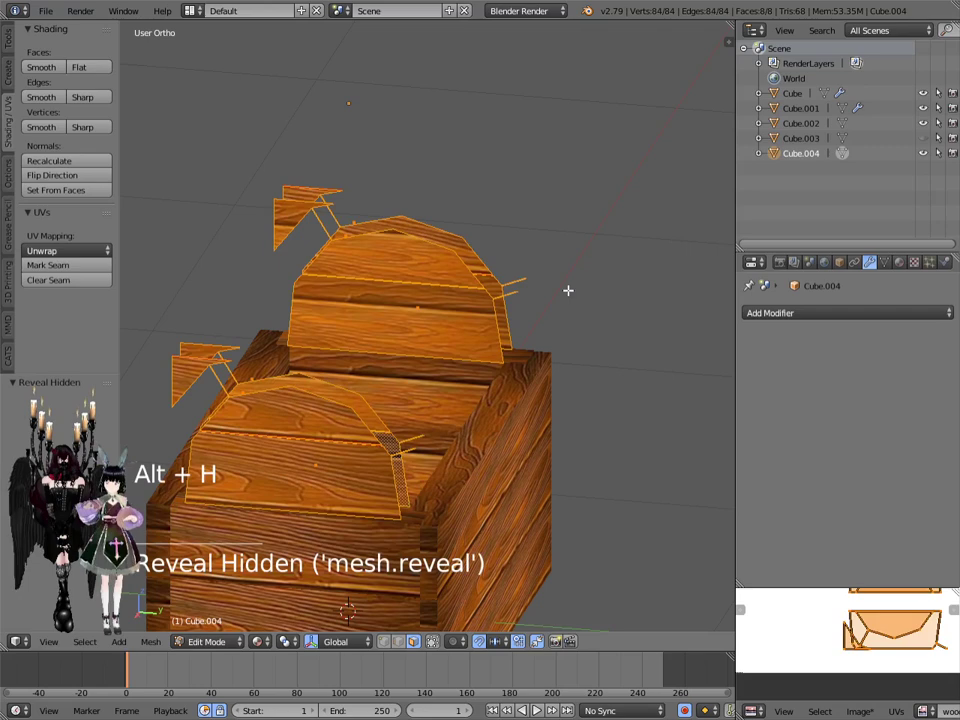
# Step: Try to delete the loose edges protruding from the sides of both arched boards using the Faces delete option
pyautogui.scroll(-1, 565, 300)
pyautogui.moveTo(568, 290); pyautogui.dragTo(545, 337, button='middle')
pyautogui.press('a')
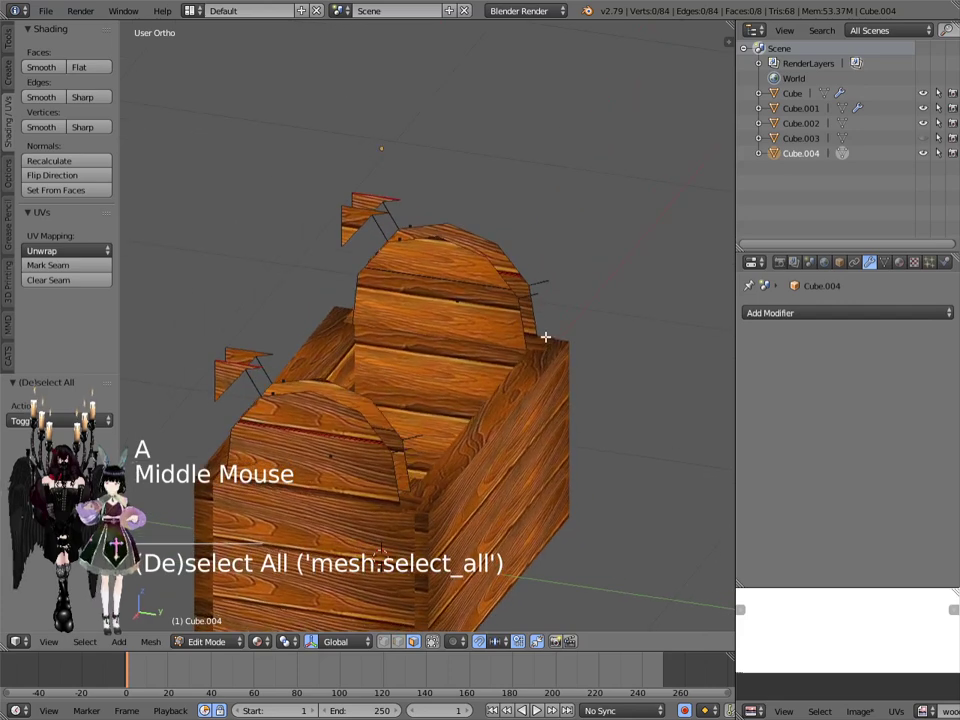
pyautogui.scroll(3, 408, 449)
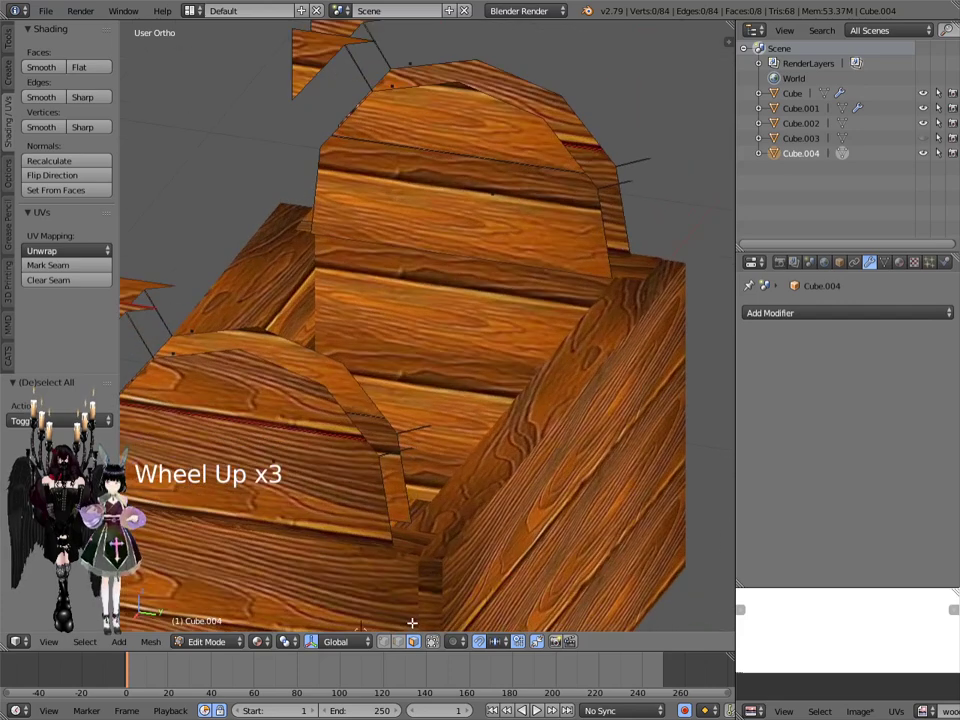
pyautogui.click(398, 641)
pyautogui.rightClick(423, 430)
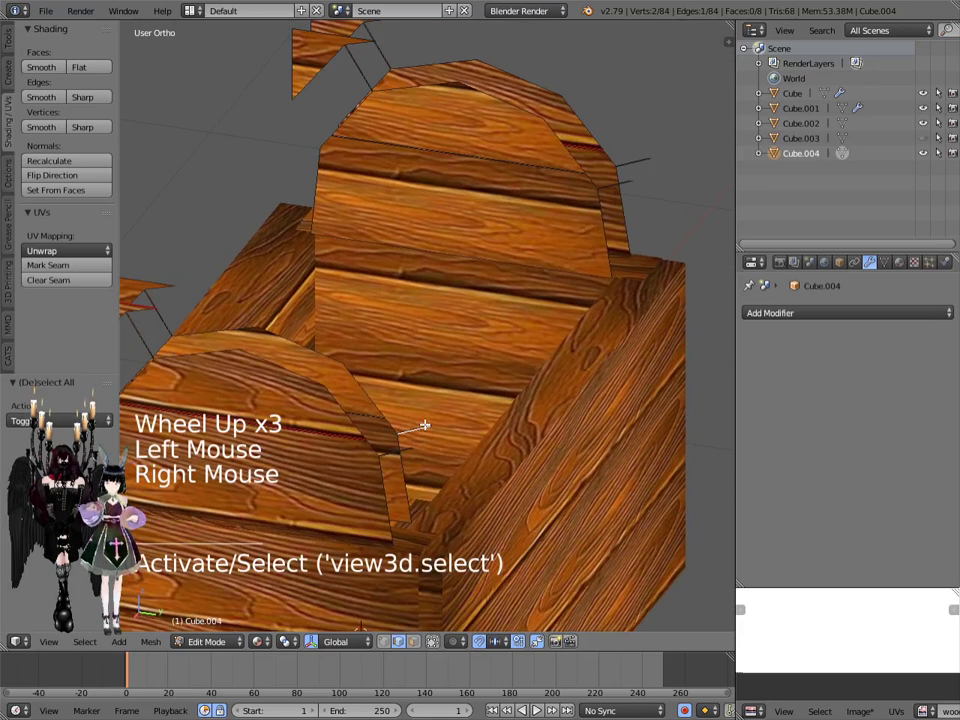
pyautogui.keyDown('shift'); pyautogui.rightClick(421, 436); pyautogui.keyUp('shift')
pyautogui.keyDown('shift'); pyautogui.rightClick(403, 444); pyautogui.keyUp('shift')
pyautogui.keyDown('shift'); pyautogui.rightClick(407, 444); pyautogui.keyUp('shift')
pyautogui.keyDown('shift'); pyautogui.rightClick(413, 445); pyautogui.keyUp('shift')
pyautogui.keyDown('shift'); pyautogui.rightClick(414, 446); pyautogui.keyUp('shift')
pyautogui.moveTo(414, 446); pyautogui.dragTo(492, 525, button='middle')
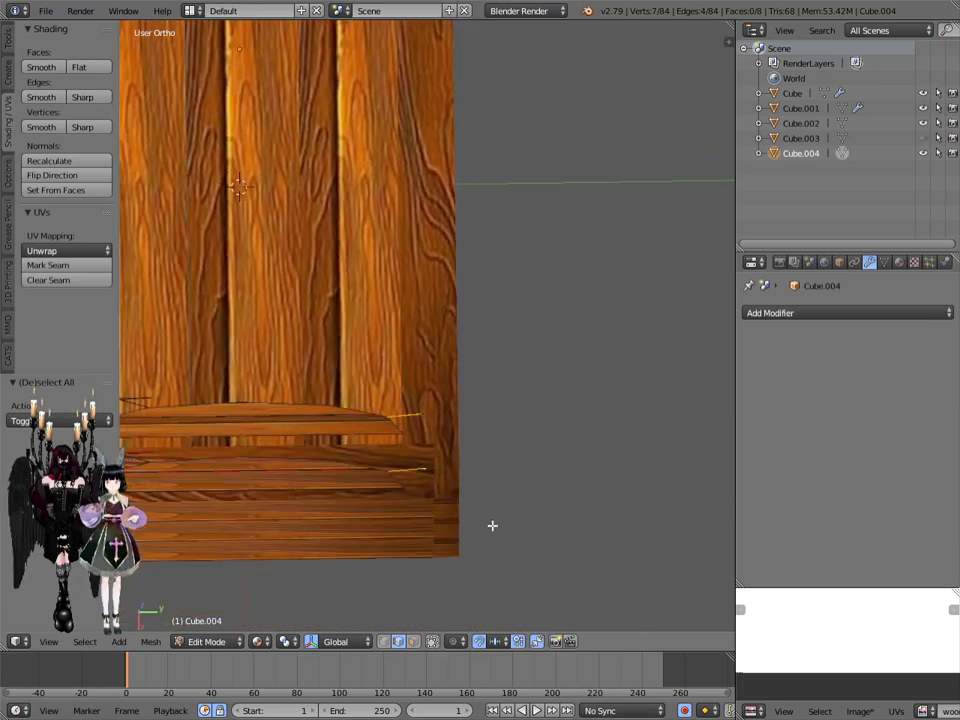
pyautogui.press('x')
pyautogui.click(492, 526)
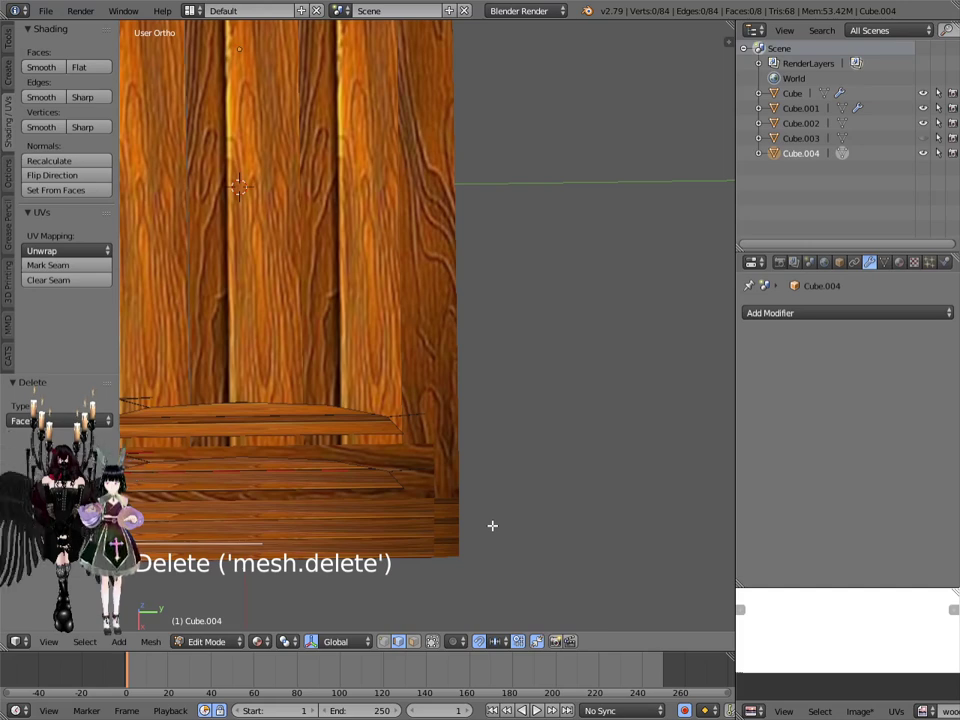
# Step: Undo back to before the surplus faces were deleted, keeping the arched faces hidden
pyautogui.press('ctrl')
pyautogui.hotkey('ctrl', 'z')
pyautogui.hotkey('ctrl', 'z')
pyautogui.hotkey('ctrl', 'z')
pyautogui.hotkey('ctrl', 'z')
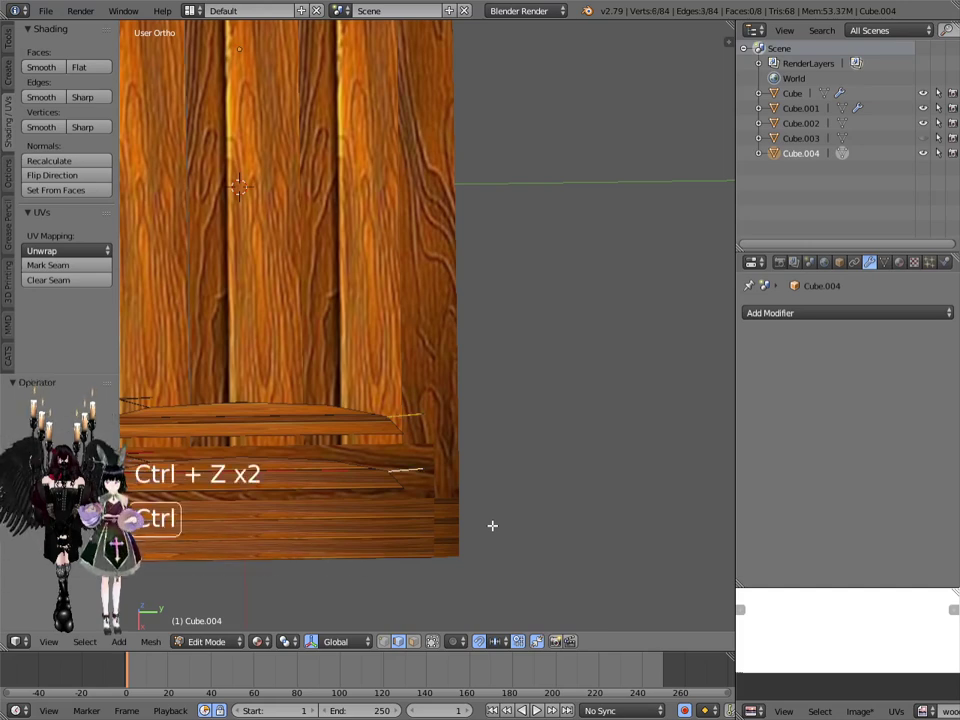
pyautogui.hotkey('ctrl', 'z')
pyautogui.hotkey('ctrl', 'z')
pyautogui.hotkey('ctrl', 'z')
pyautogui.hotkey('ctrl', 'z')
pyautogui.hotkey('ctrl', 'z')
pyautogui.hotkey('ctrl', 'z')
pyautogui.hotkey('ctrl', 'z')
pyautogui.hotkey('ctrl', 'z')
pyautogui.hotkey('ctrl', 'z')
pyautogui.hotkey('ctrl', 'z')
pyautogui.hotkey('ctrl', 'z')
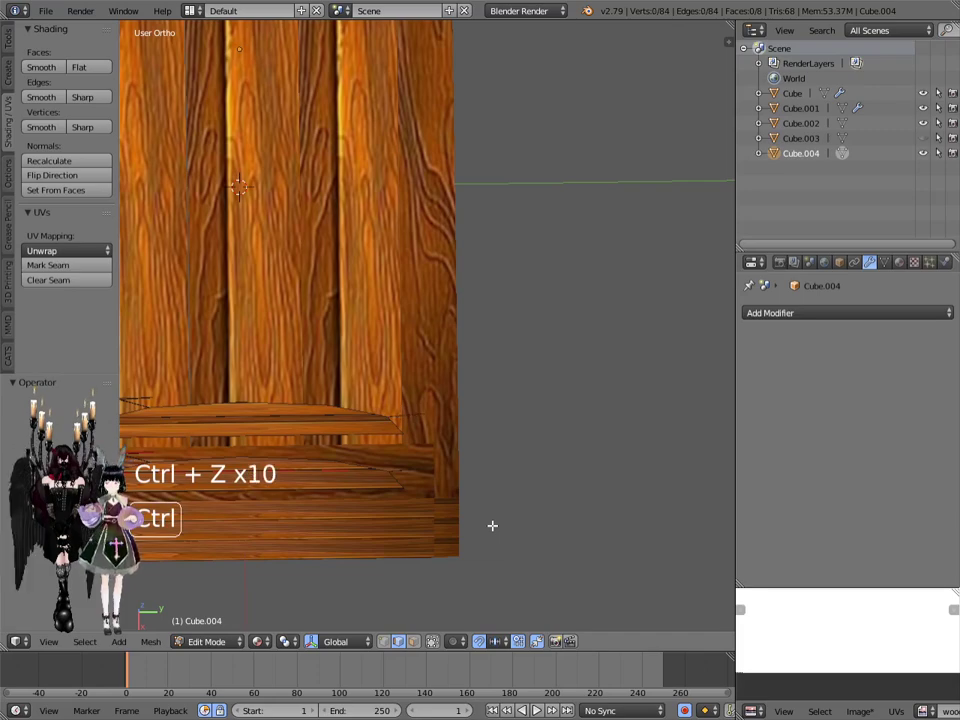
pyautogui.hotkey('ctrl', 'z')
pyautogui.hotkey('ctrl', 'z')
pyautogui.hotkey('ctrl', 'z')
# Step: Delete all visible surplus faces of the end boards with the Faces option
pyautogui.moveTo(493, 525); pyautogui.dragTo(472, 384, button='middle')
pyautogui.scroll(-2, 472, 384)
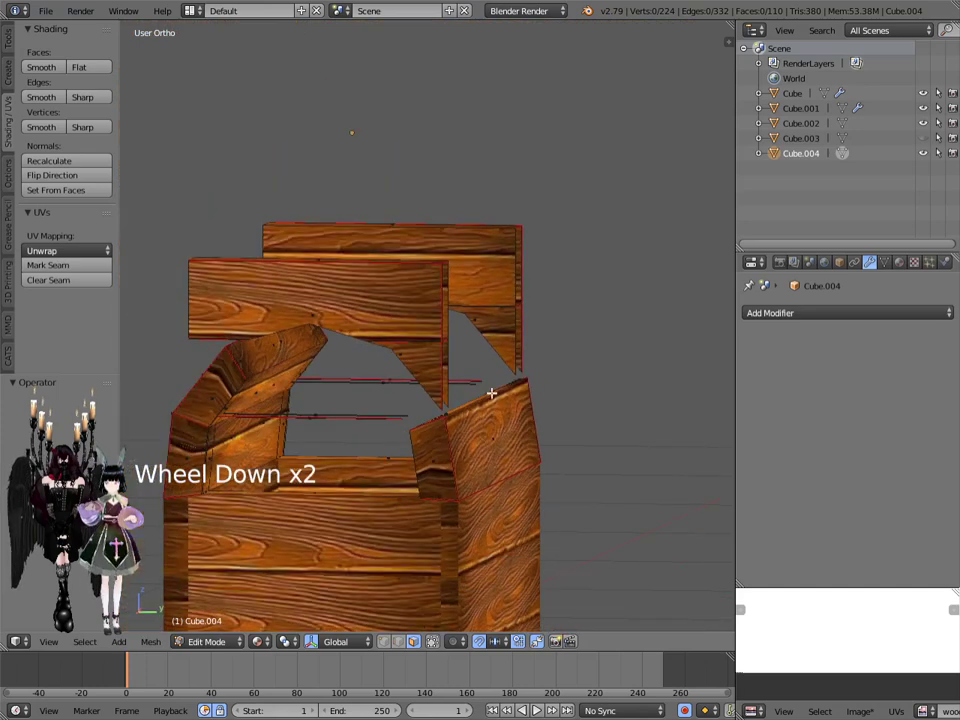
pyautogui.press('a')
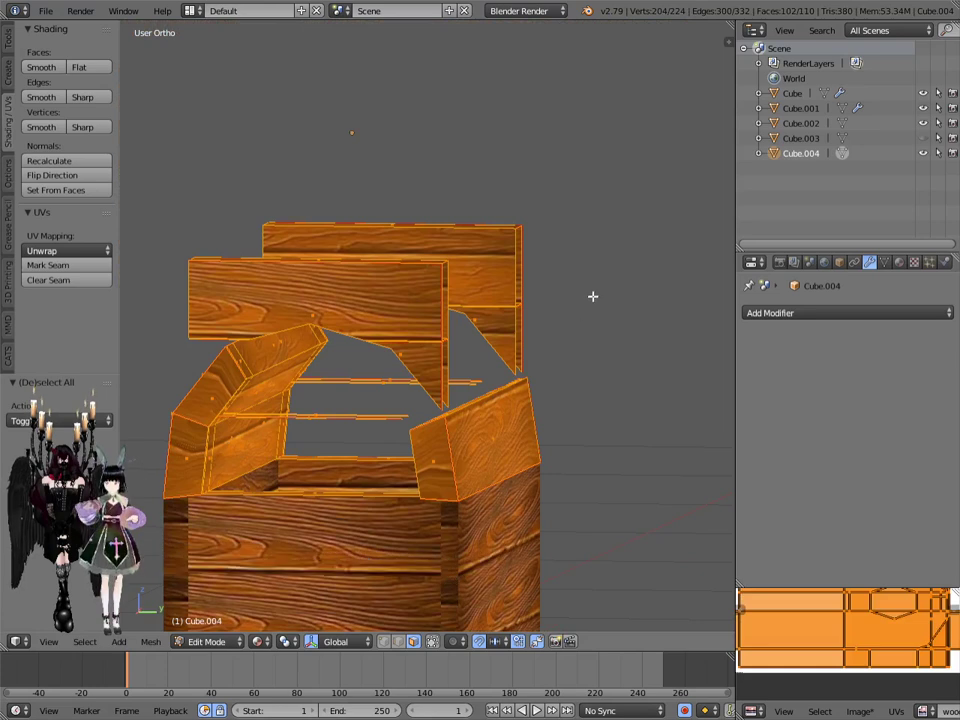
pyautogui.press('x')
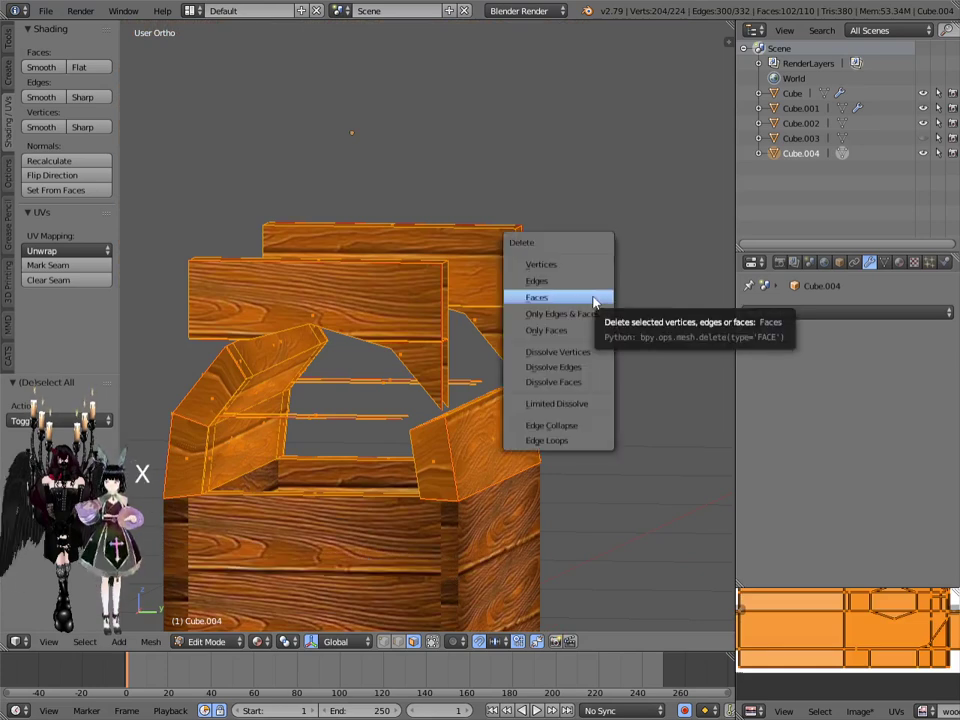
pyautogui.click(594, 298)
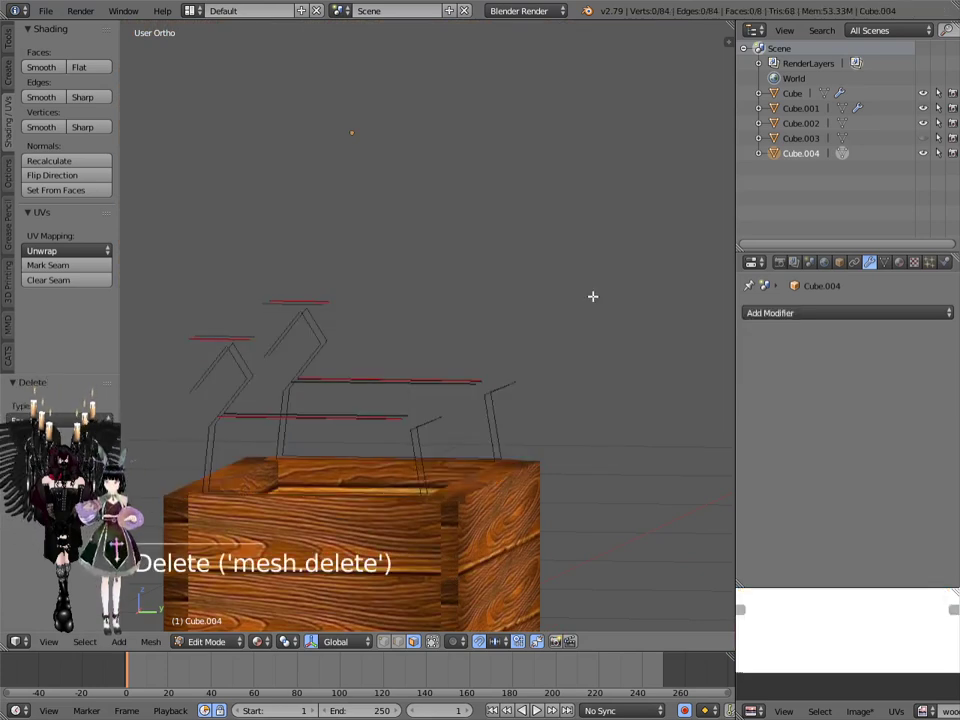
# Step: Try to delete the remaining visible edges with the Edges option and reveal the hidden geometry, then undo both
pyautogui.press('a')
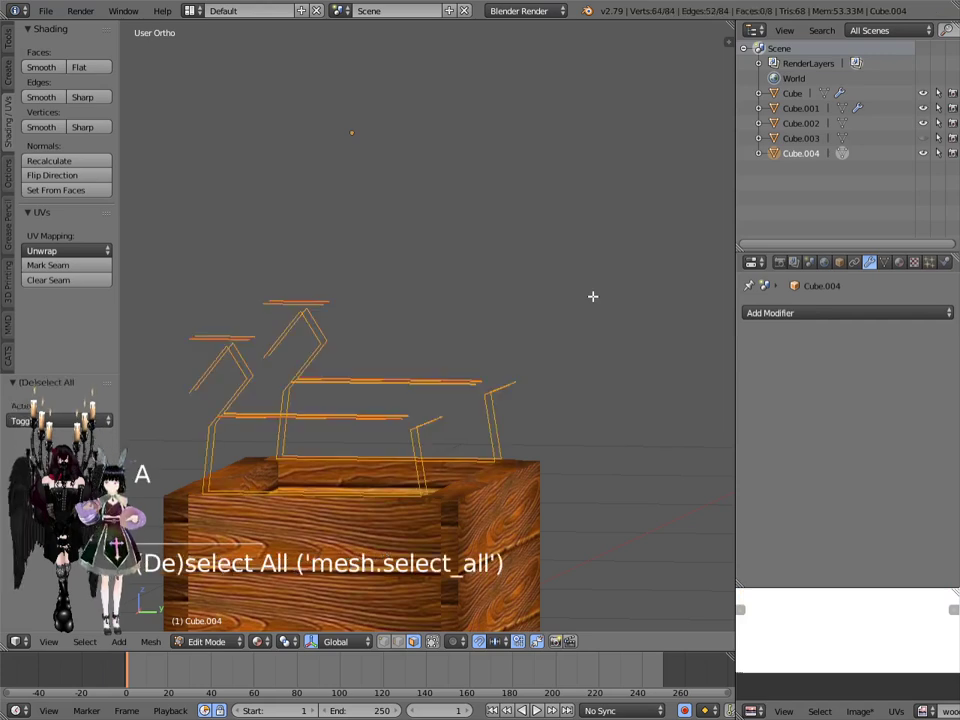
pyautogui.press('x')
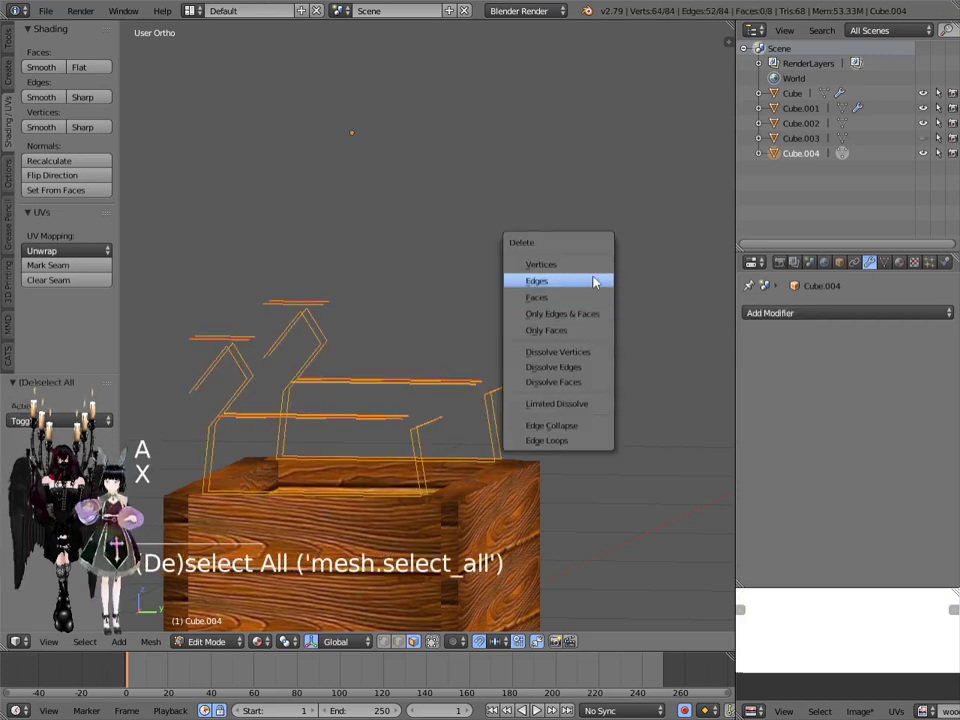
pyautogui.click(594, 281)
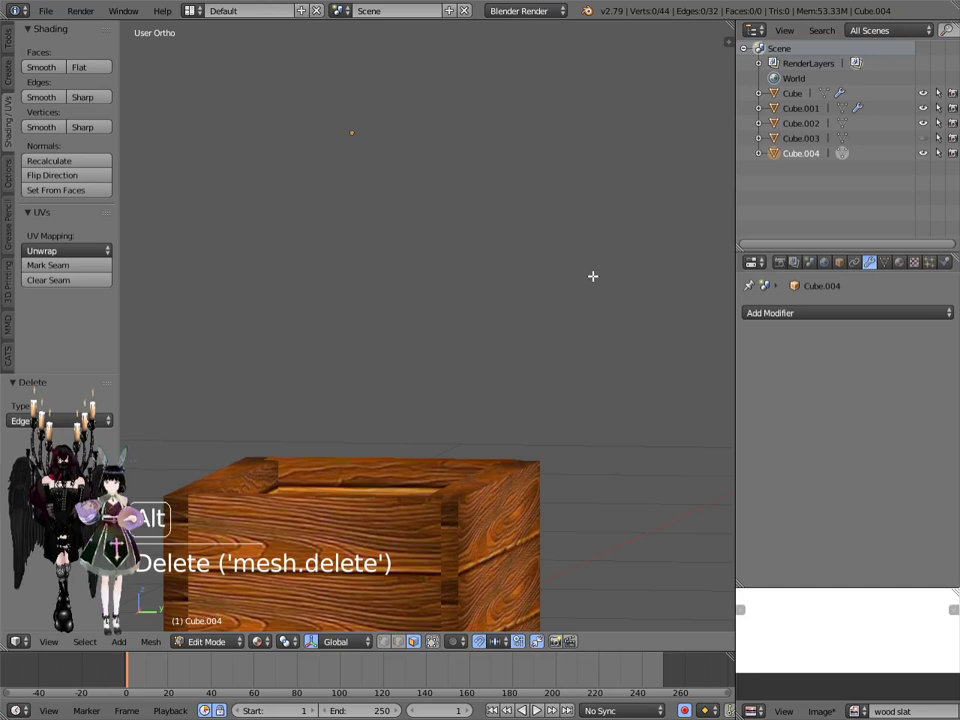
pyautogui.hotkey('alt', 'h')
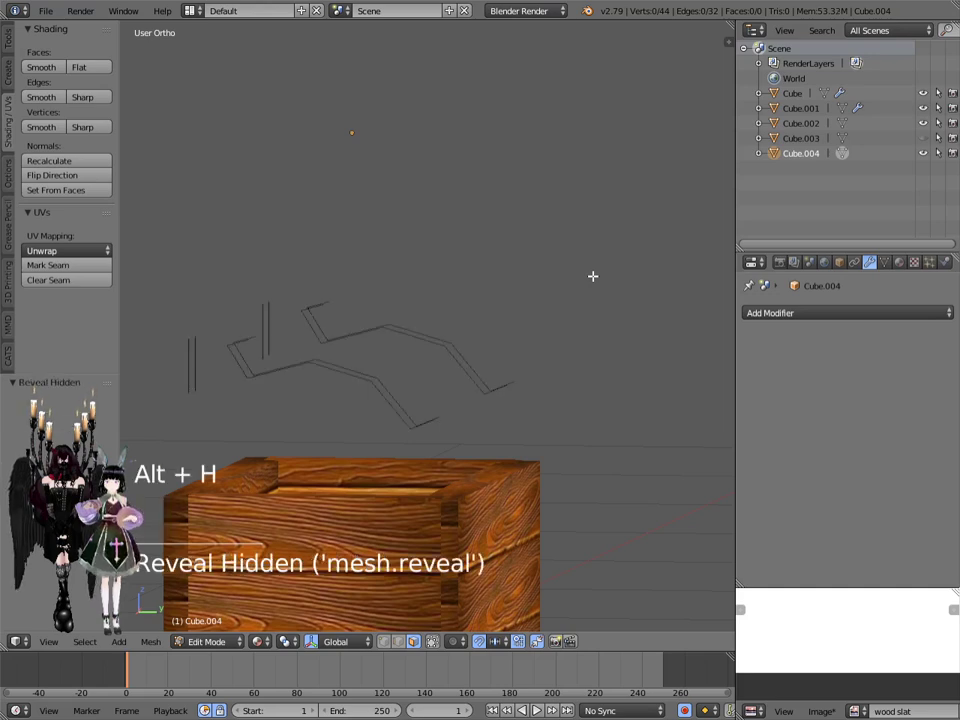
pyautogui.hotkey('ctrl', 'z')
pyautogui.hotkey('ctrl', 'z')
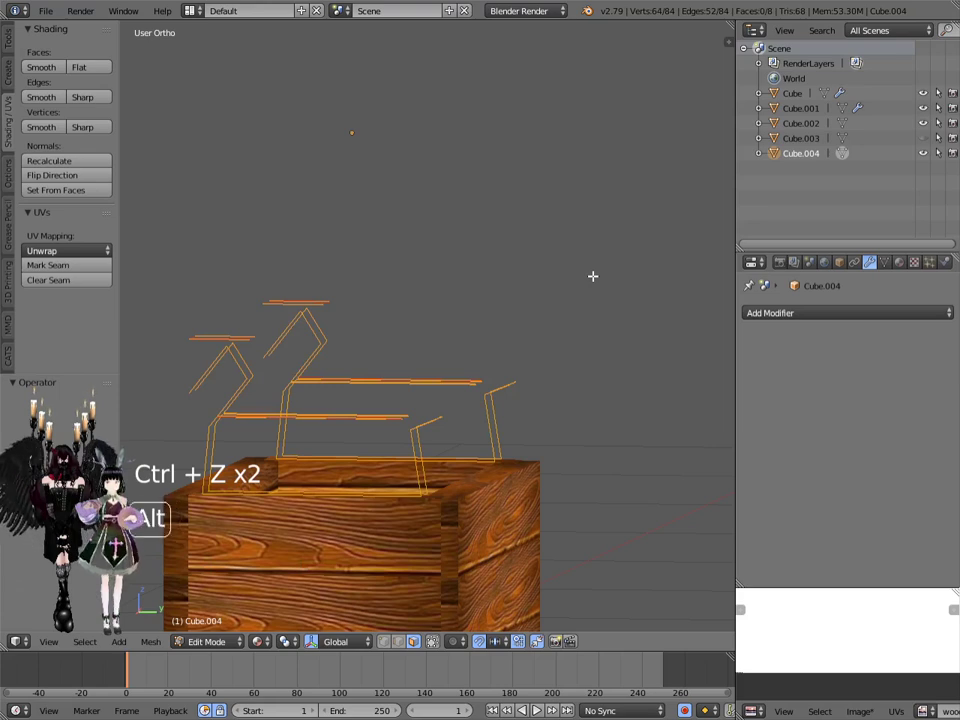
# Step: Reveal the hidden arched boards and clear the selection
pyautogui.hotkey('alt', 'h')
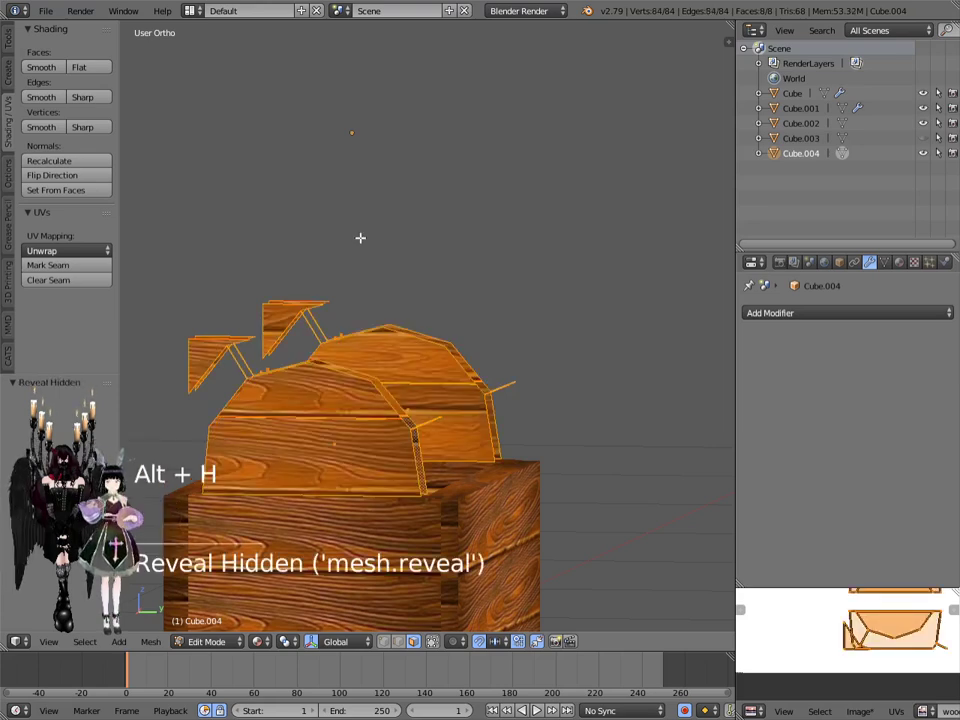
pyautogui.press('a')
# Step: Turn off limiting selection to visible geometry and switch to edge selection mode
pyautogui.moveTo(342, 283); pyautogui.dragTo(443, 298, button='middle')
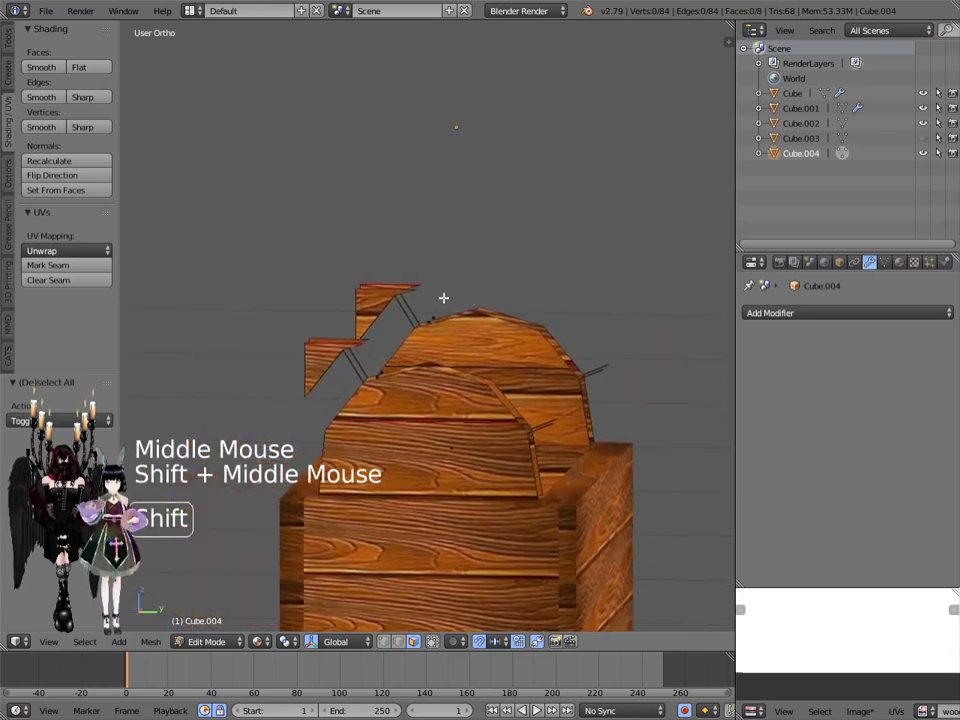
pyautogui.click(432, 645)
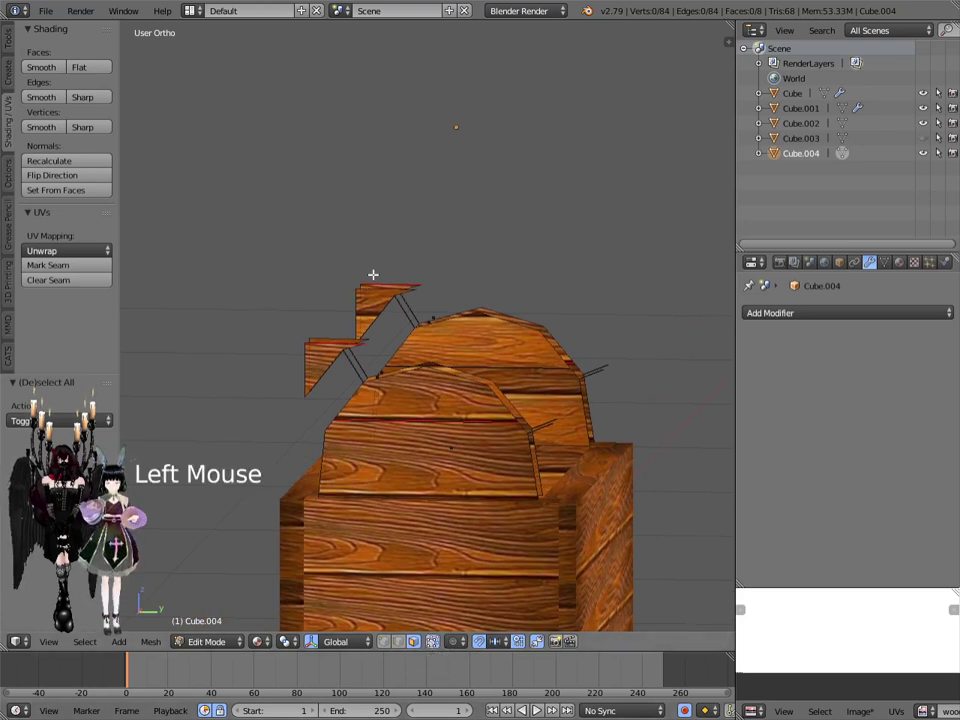
pyautogui.press('c')
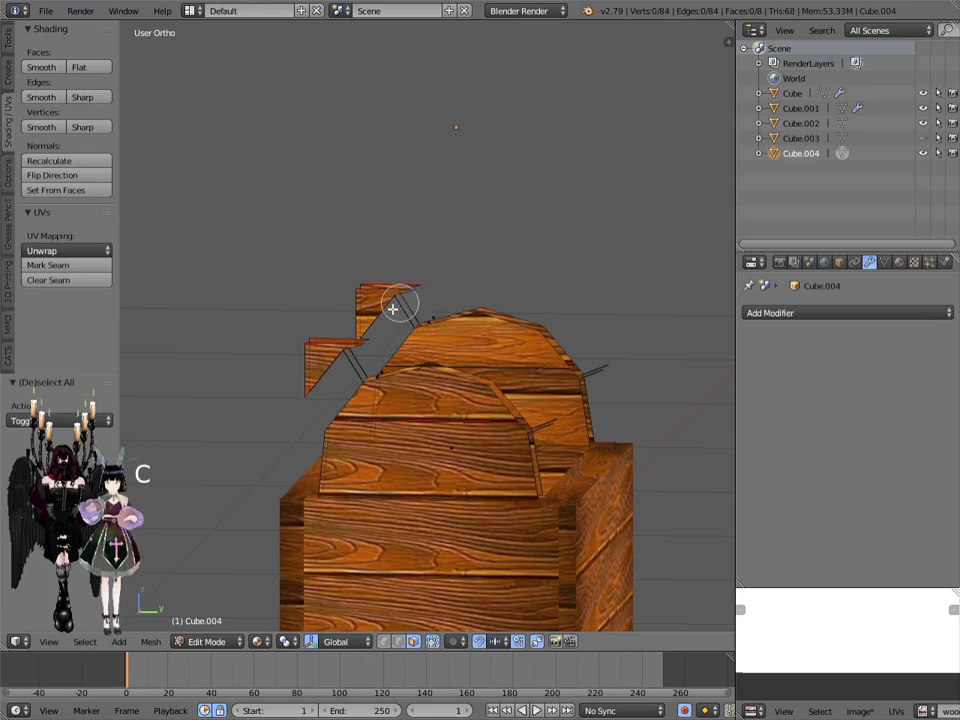
pyautogui.rightClick(384, 278)
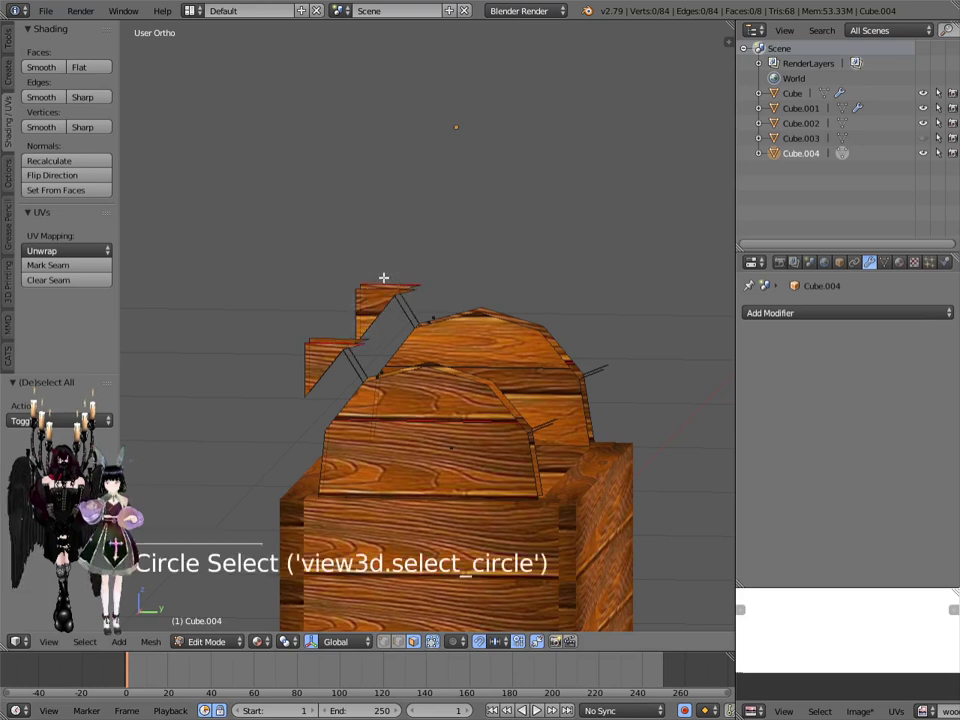
pyautogui.click(398, 641)
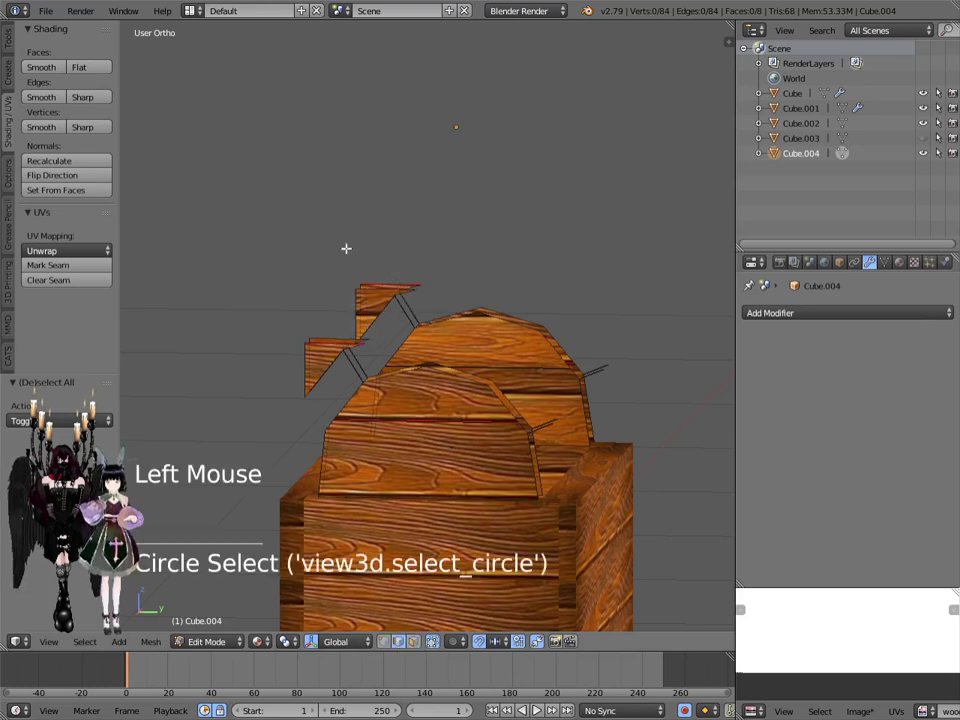
# Step: Try to delete the triangular scraps and stray edges around both arched boards with the Edges option, then undo the deletion
pyautogui.press('c')
pyautogui.moveTo(394, 253)
pyautogui.mouseDown()
pyautogui.moveTo(403, 300)
pyautogui.moveTo(349, 317)
pyautogui.moveTo(345, 349)
pyautogui.moveTo(302, 374)
pyautogui.moveTo(311, 332)
pyautogui.moveTo(322, 342)
pyautogui.moveTo(390, 284)
pyautogui.mouseUp()
pyautogui.moveTo(619, 356)
pyautogui.mouseDown()
pyautogui.moveTo(609, 379)
pyautogui.moveTo(613, 367)
pyautogui.mouseUp()
pyautogui.press('Escape')
pyautogui.moveTo(615, 364); pyautogui.dragTo(639, 360, button='middle')
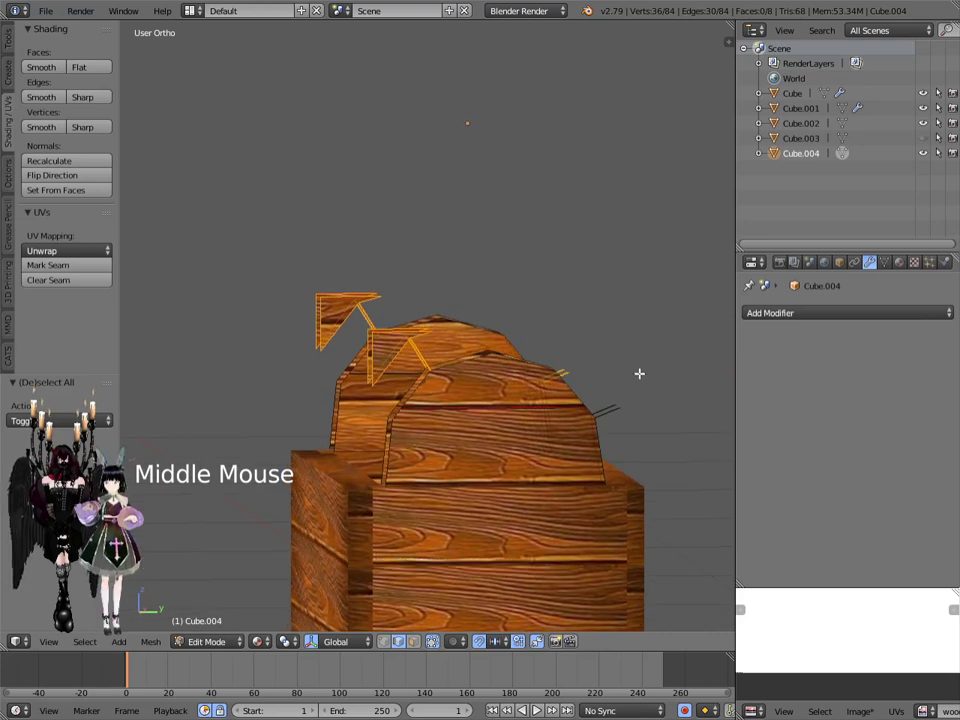
pyautogui.press('c')
pyautogui.click(621, 401)
pyautogui.press('Escape')
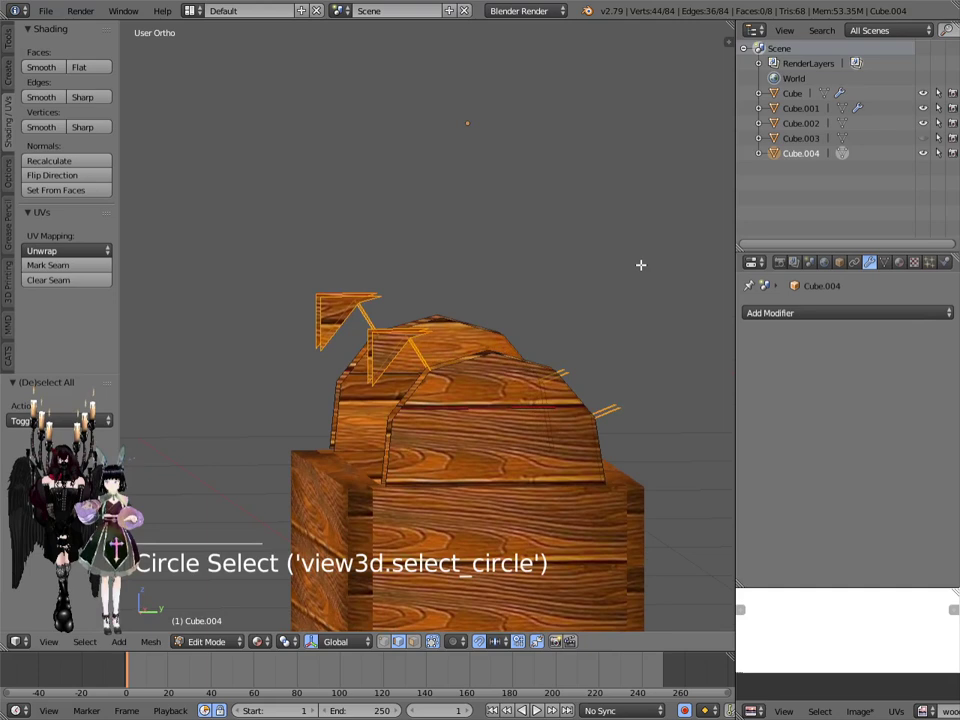
pyautogui.press('x')
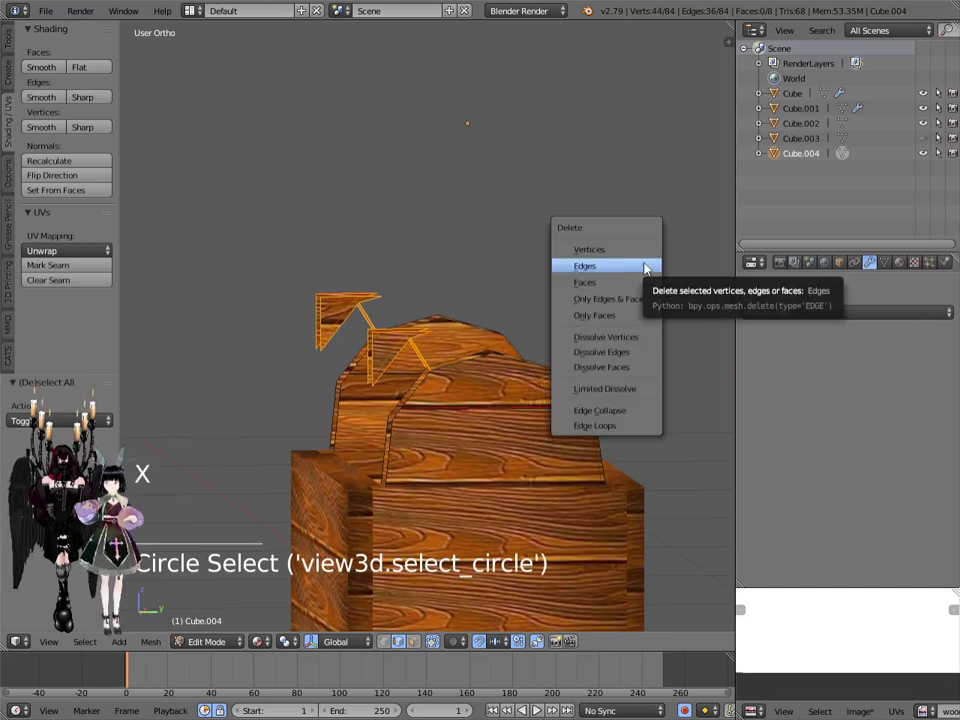
pyautogui.click(646, 268)
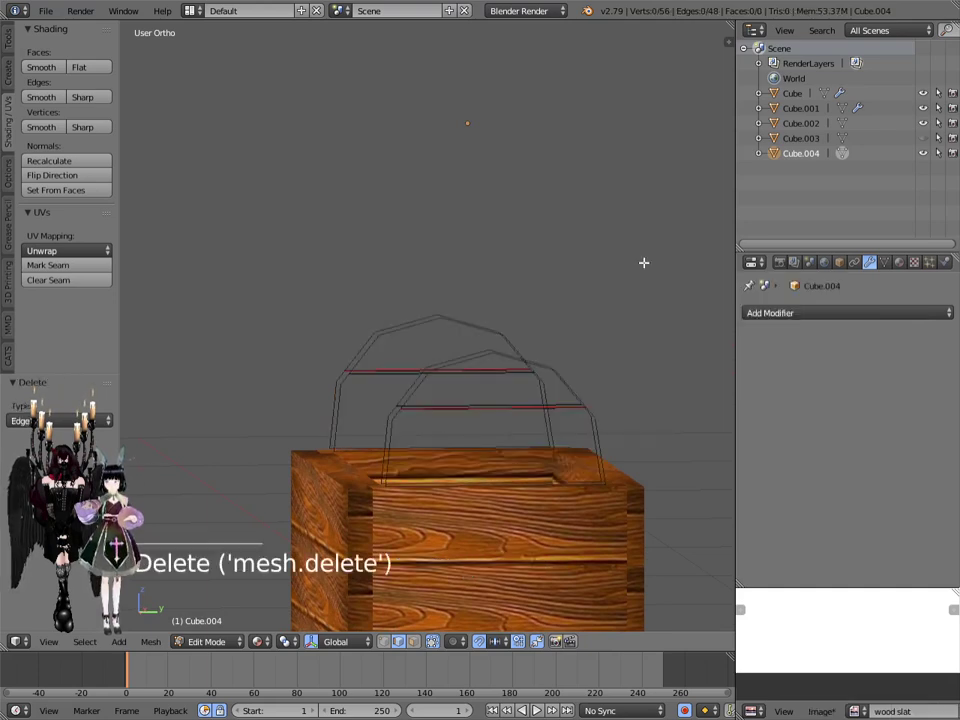
pyautogui.moveTo(643, 262)
pyautogui.mouseDown(button='middle')
pyautogui.moveTo(621, 268)
pyautogui.moveTo(630, 266)
pyautogui.mouseUp(button='middle')
pyautogui.hotkey('ctrl', 'z')
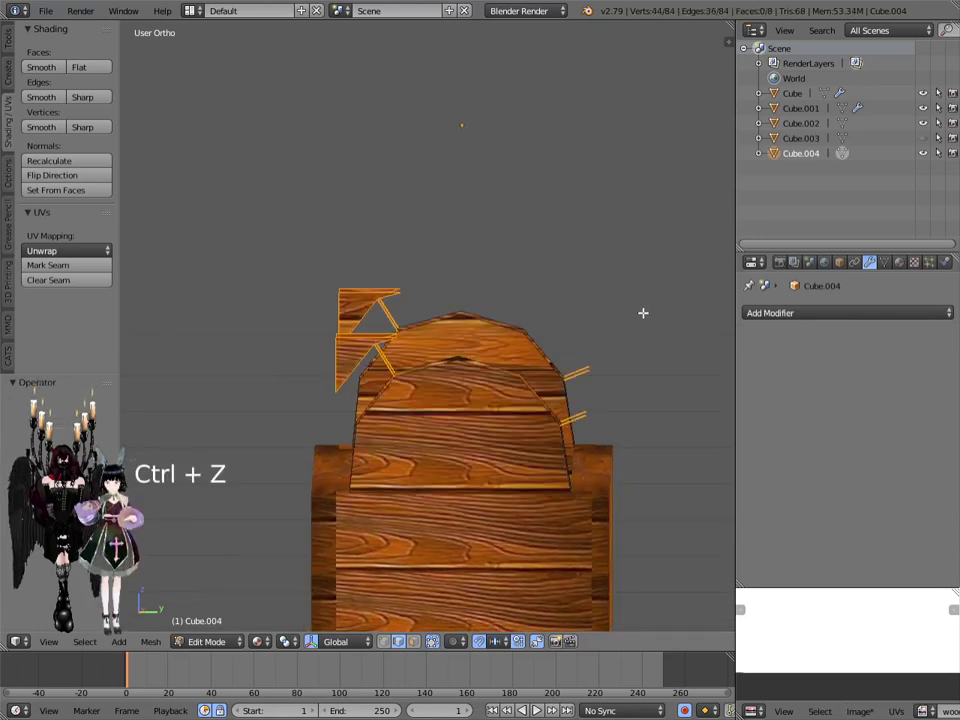
# Step: Deselect the loose stray edges, try to delete only the triangular scraps with the Edges option, then undo the deletion
pyautogui.press('c')
pyautogui.moveTo(609, 341)
pyautogui.mouseDown(button='middle')
pyautogui.moveTo(589, 371)
pyautogui.moveTo(589, 413)
pyautogui.moveTo(401, 369)
pyautogui.mouseUp(button='middle')
pyautogui.rightClick(501, 304)
pyautogui.moveTo(501, 304); pyautogui.dragTo(481, 316, button='middle')
pyautogui.press('x')
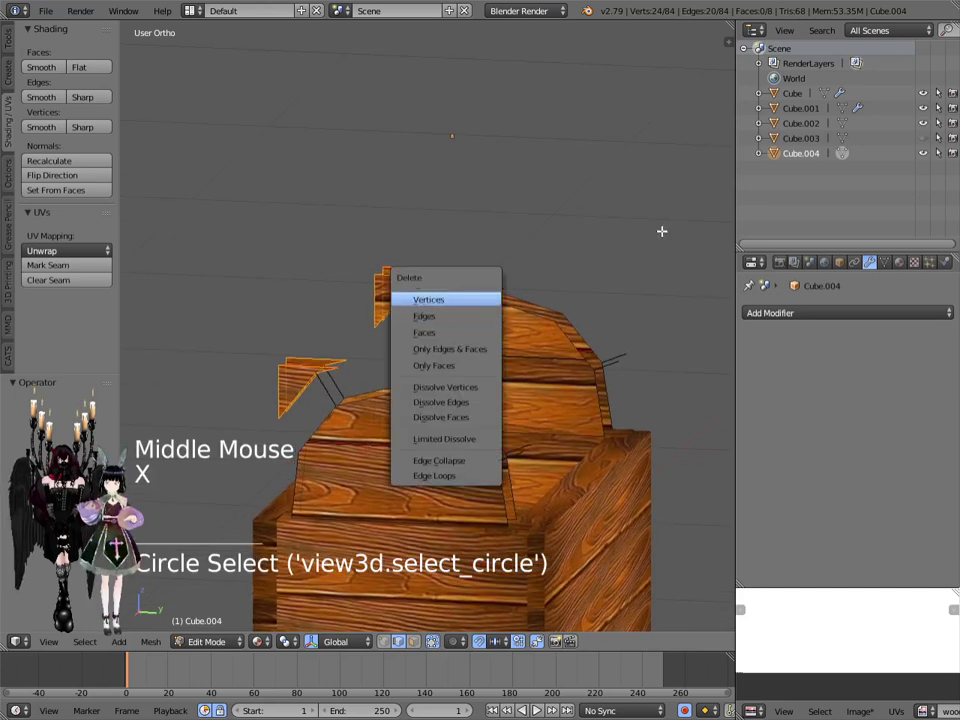
pyautogui.press('c')
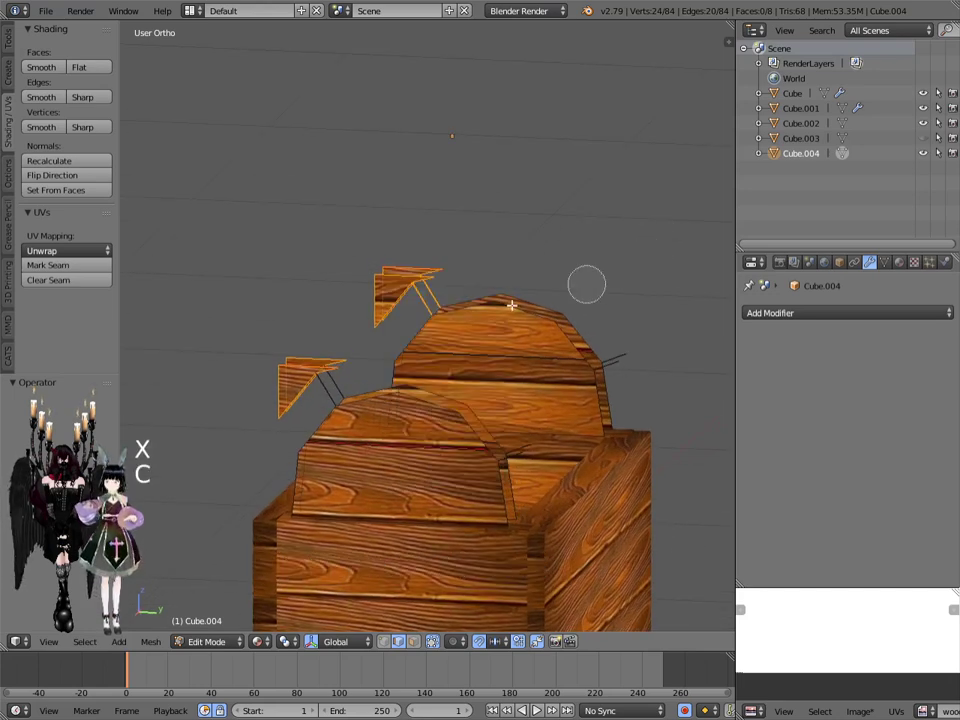
pyautogui.middleClick(450, 313)
pyautogui.rightClick(472, 318)
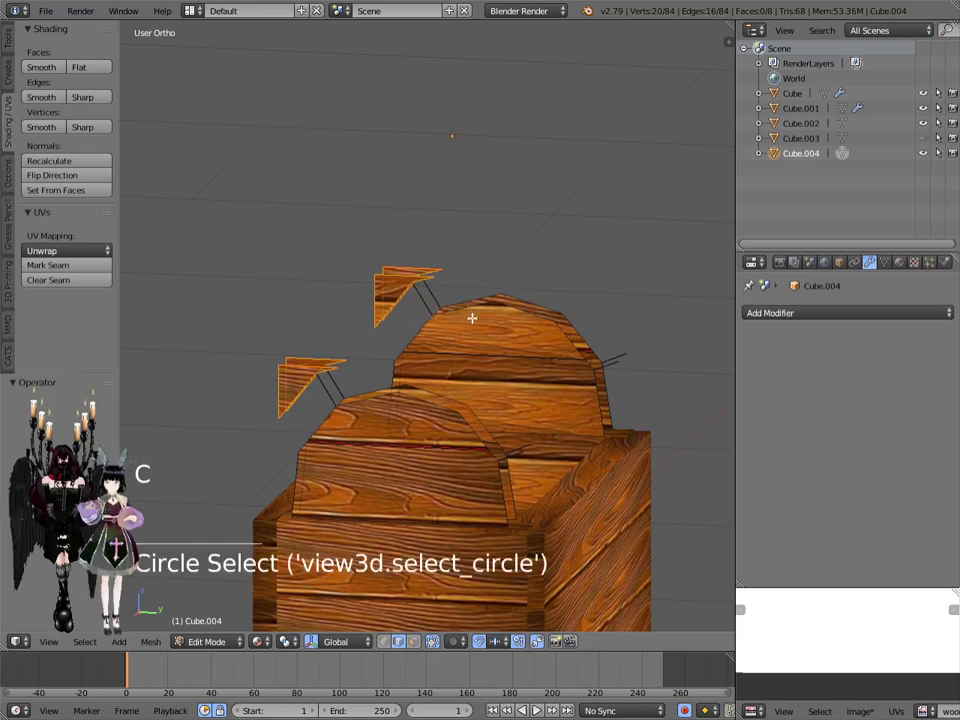
pyautogui.press('x')
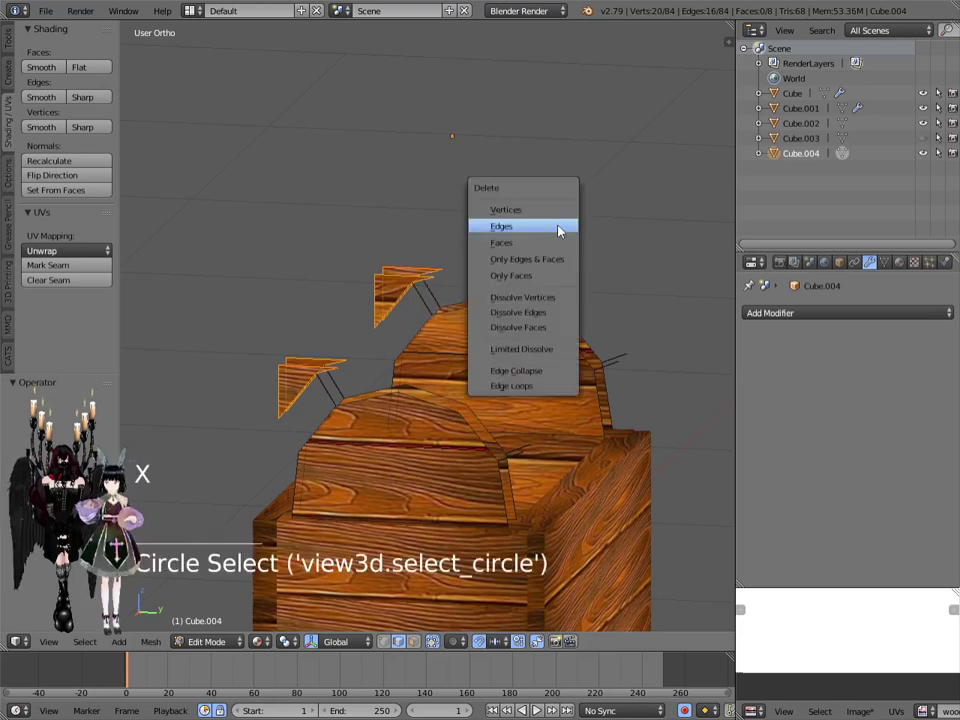
pyautogui.click(557, 225)
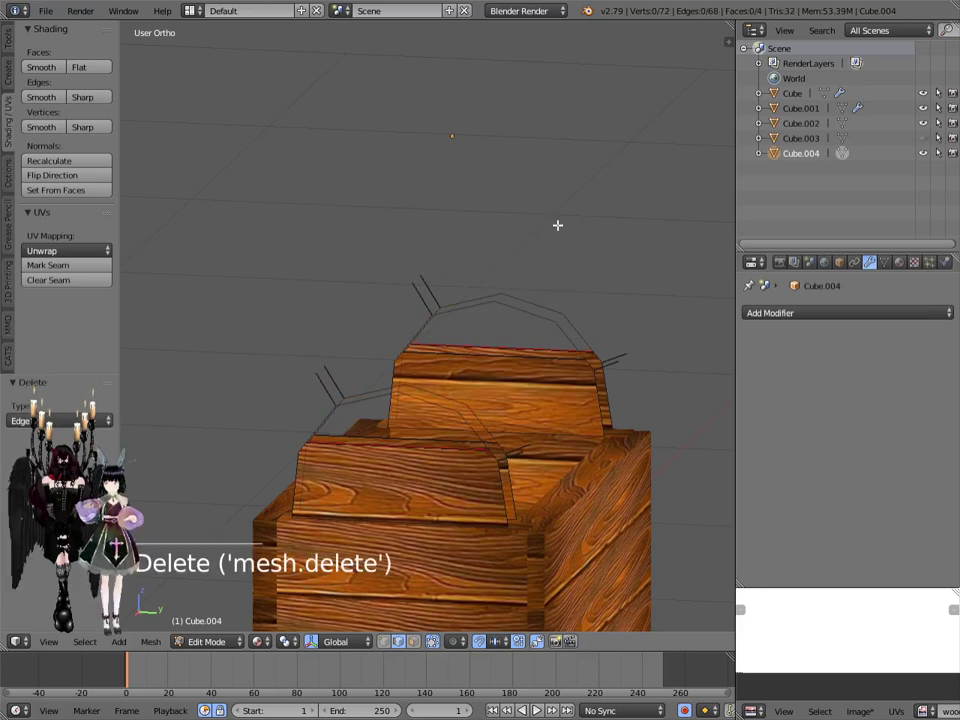
pyautogui.hotkey('ctrl', 'z')
# Step: Leave mesh editing for Object Mode and reveal the hidden lid over the end boards
pyautogui.moveTo(554, 240); pyautogui.dragTo(568, 326, button='middle')
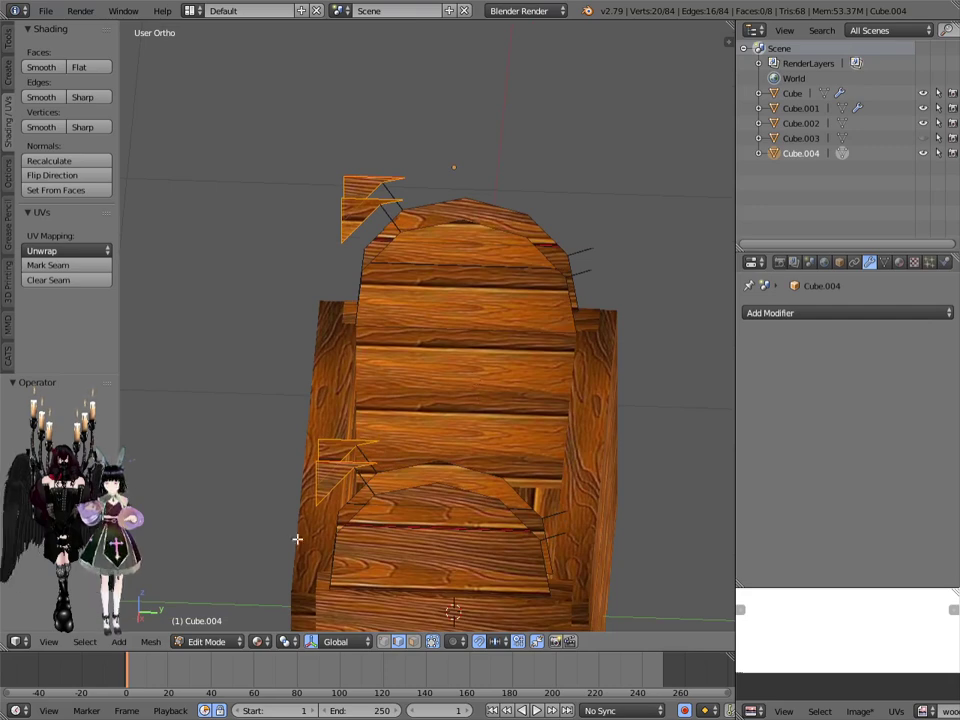
pyautogui.click(210, 641)
pyautogui.click(205, 628)
pyautogui.moveTo(435, 536); pyautogui.dragTo(386, 482, button='middle')
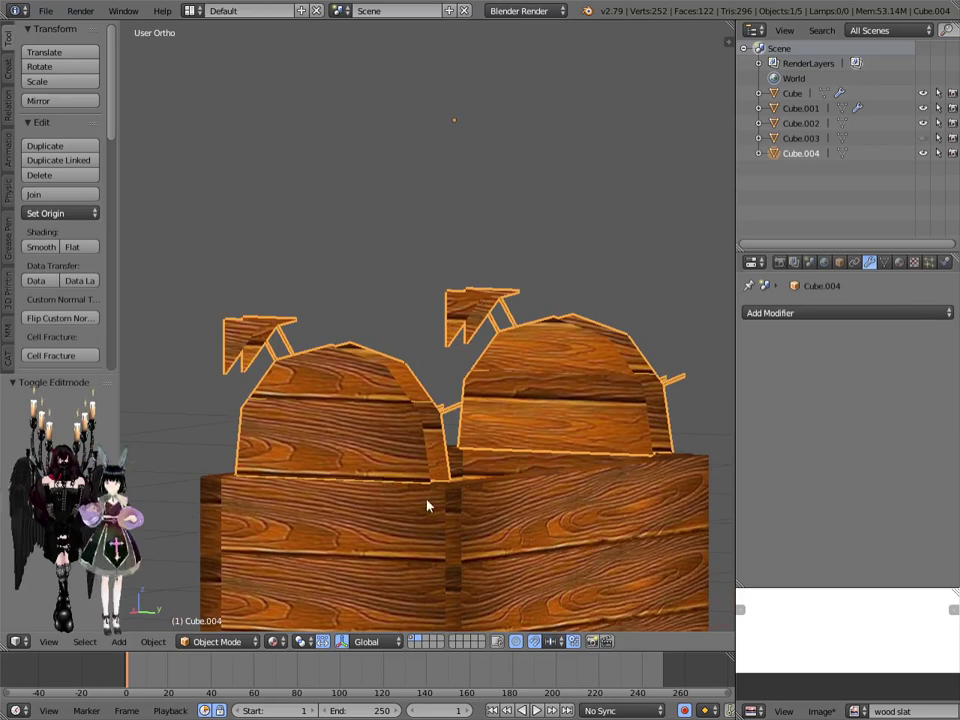
pyautogui.hotkey('alt', 'h')
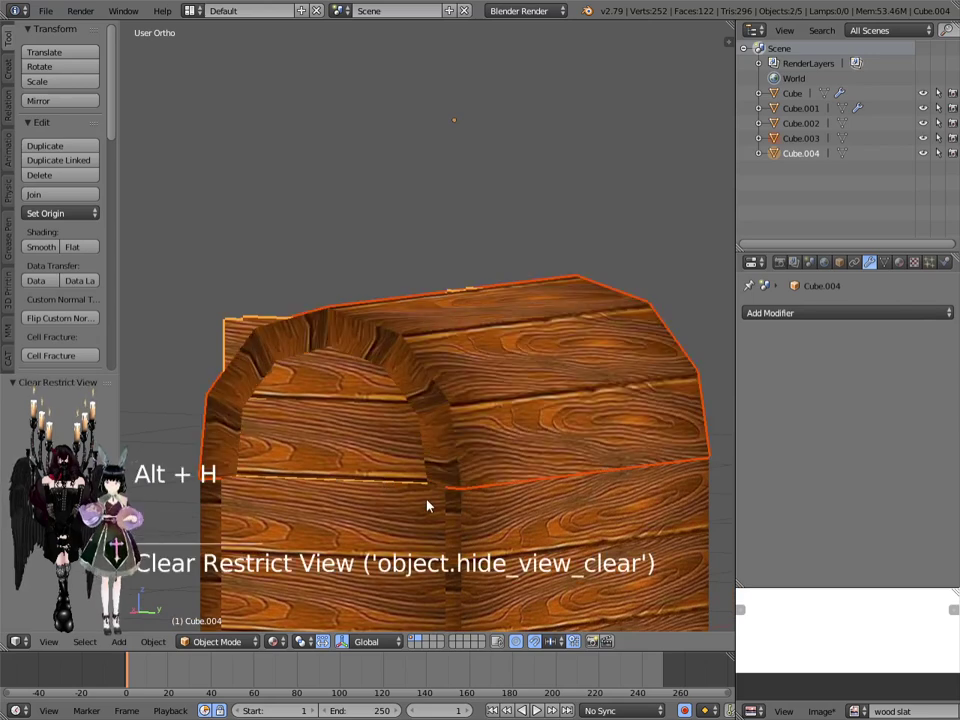
pyautogui.moveTo(390, 499); pyautogui.dragTo(449, 492, button='middle')
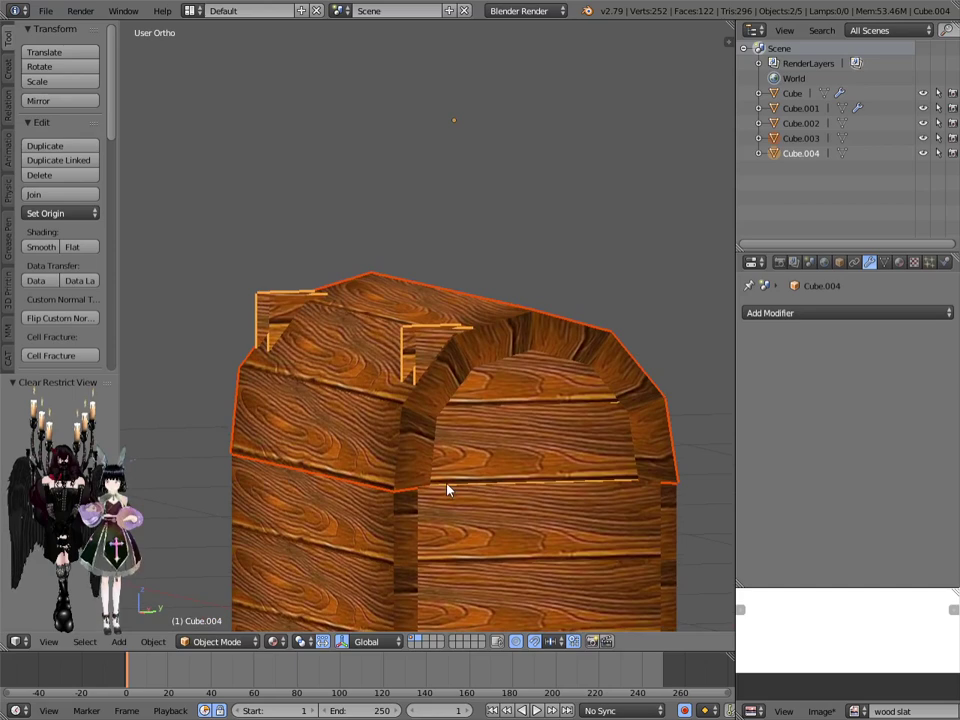
# Step: Resume editing the end boards' mesh with vertex selection and without limiting selection to visible geometry
pyautogui.click(210, 641)
pyautogui.click(204, 608)
pyautogui.click(435, 644)
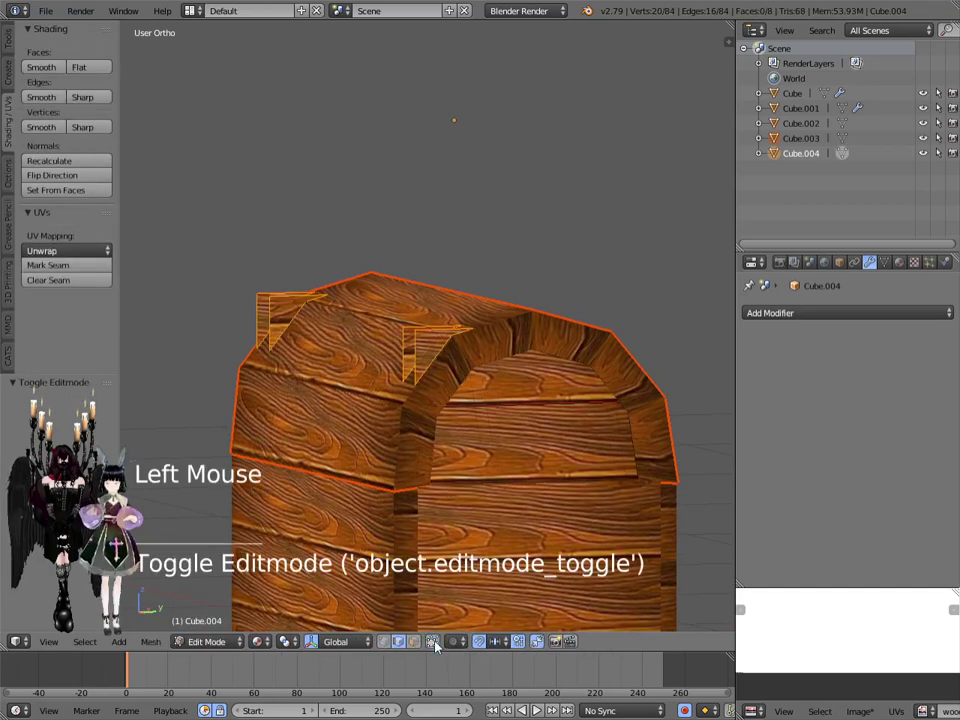
pyautogui.click(383, 644)
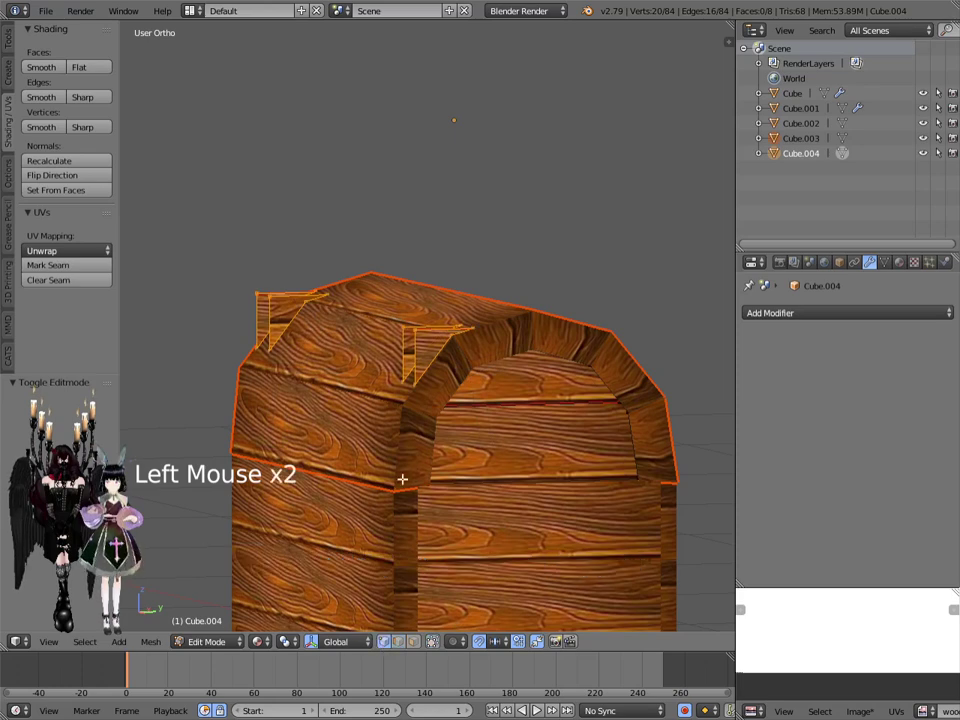
# Step: Merge the near end board's protruding outer corner vertex into the vertex directly below it, using Merge At Last
pyautogui.scroll(3, 415, 323)
pyautogui.rightClick(418, 338)
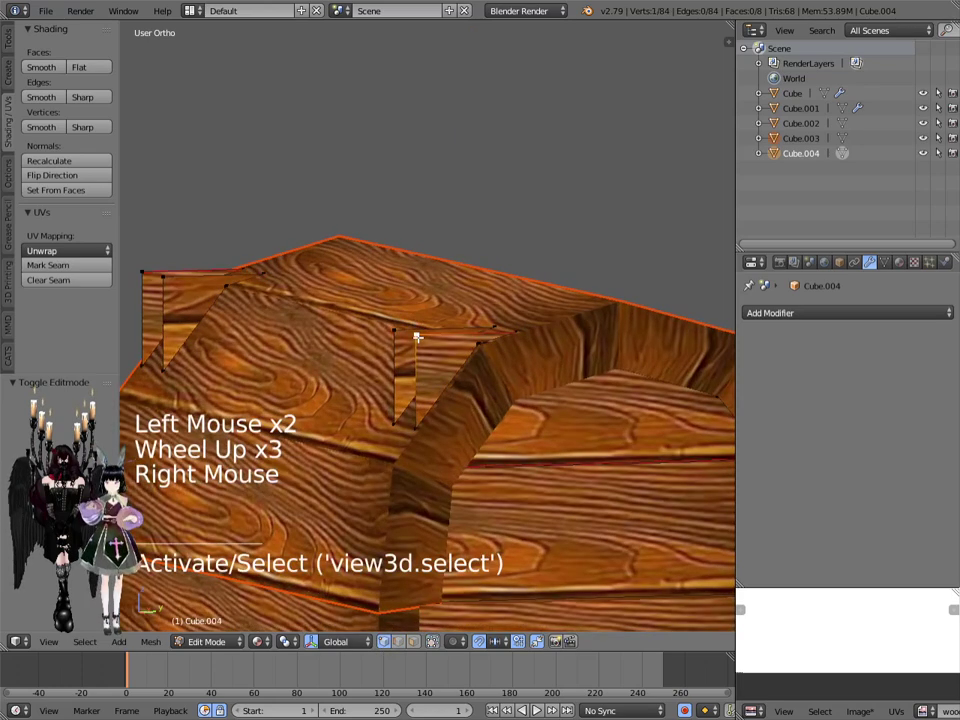
pyautogui.keyDown('shift'); pyautogui.rightClick(415, 424); pyautogui.keyUp('shift')
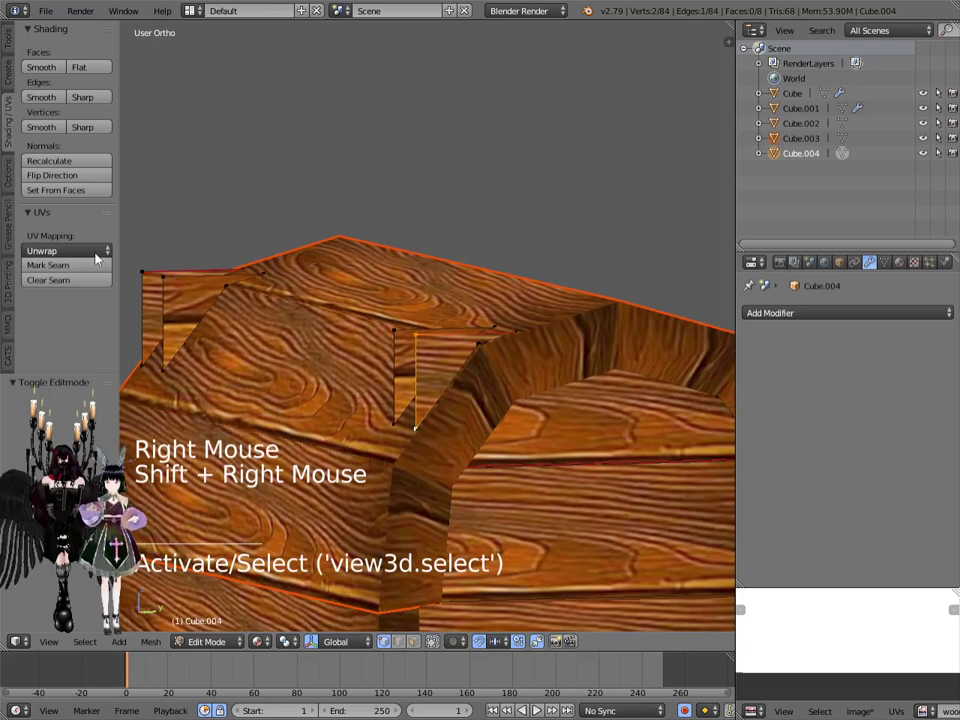
pyautogui.click(10, 45)
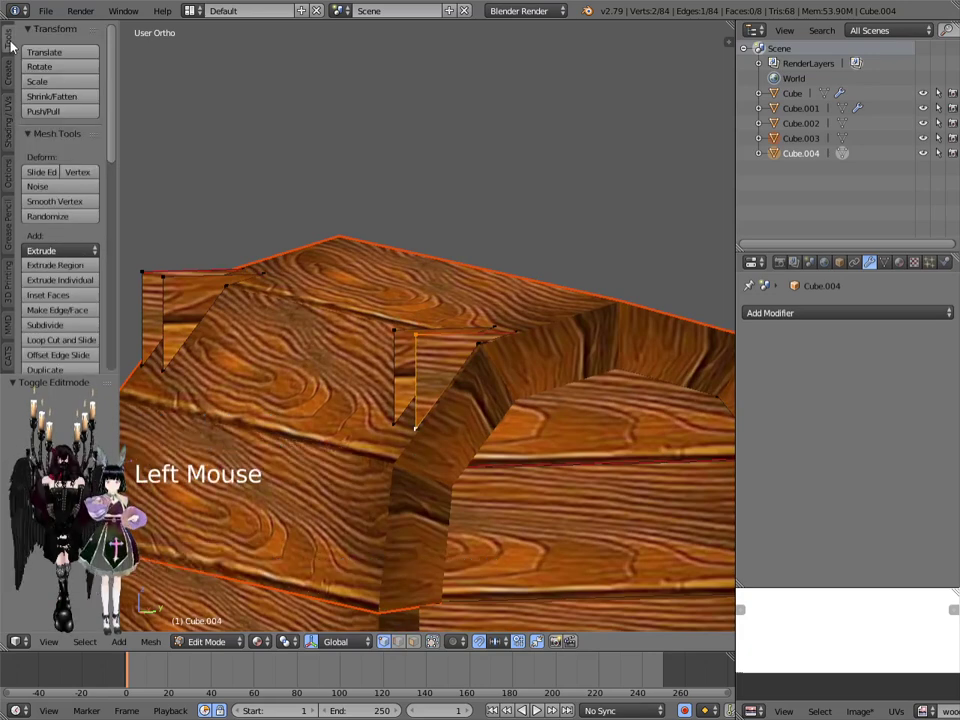
pyautogui.scroll(-1, 45, 280)
pyautogui.scroll(-10, 45, 280)
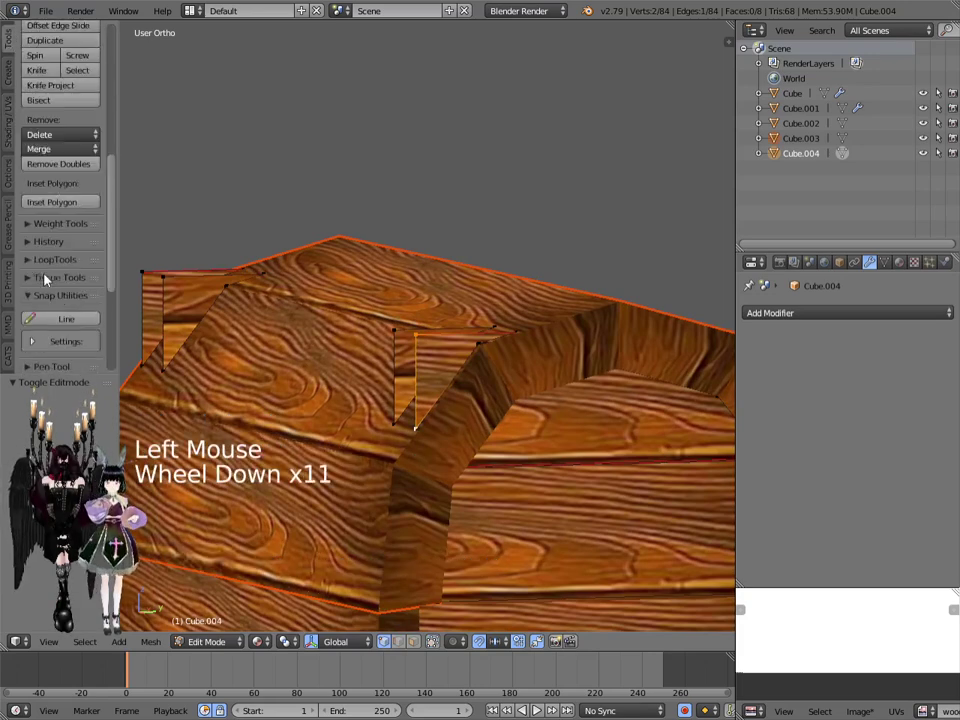
pyautogui.click(59, 150)
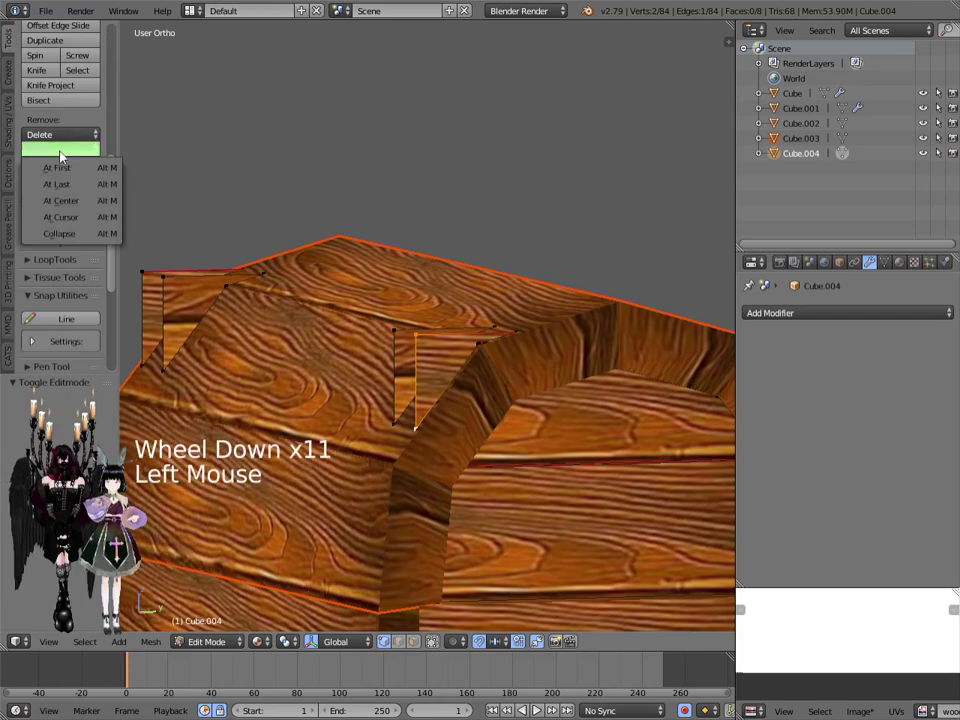
pyautogui.click(61, 185)
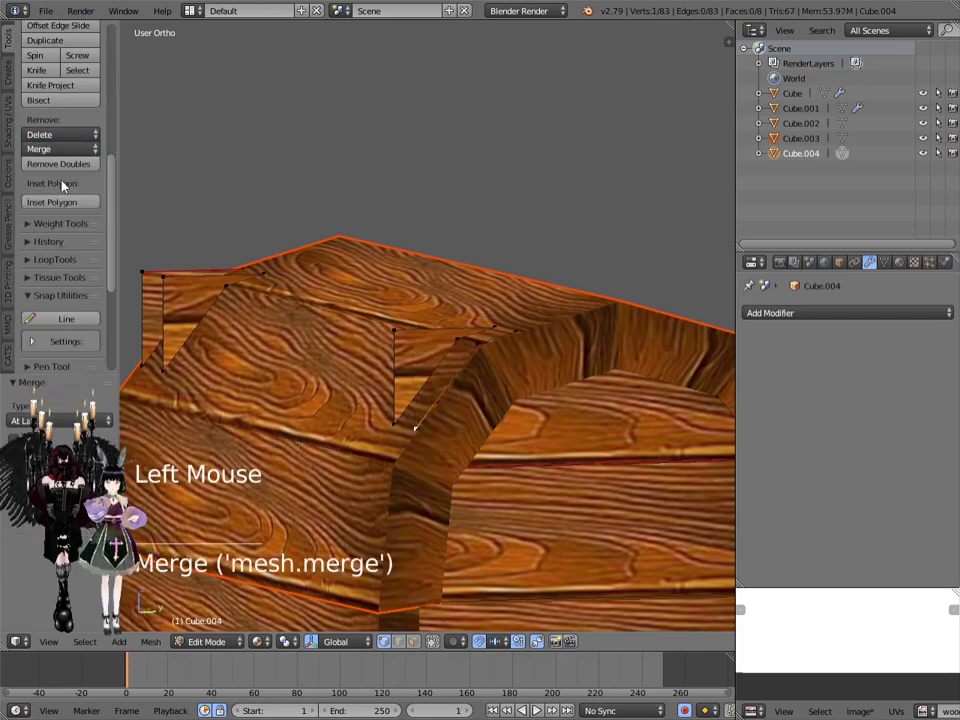
# Step: Merge the near end board's remaining protruding inner corner vertex into the one below it with At Last
pyautogui.rightClick(392, 335)
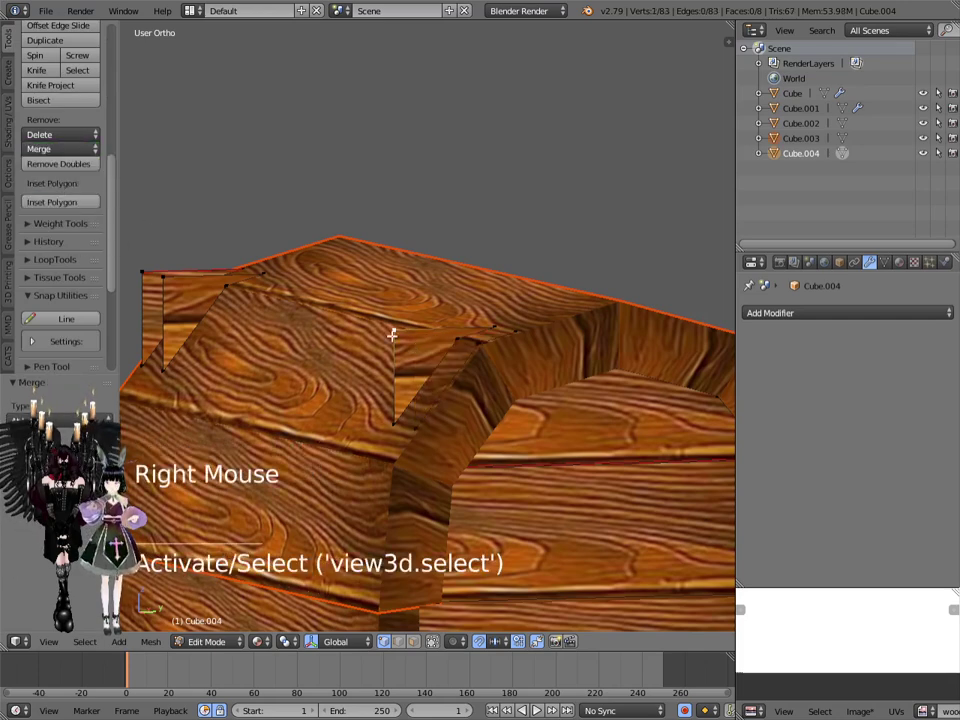
pyautogui.keyDown('shift'); pyautogui.rightClick(395, 422); pyautogui.keyUp('shift')
pyautogui.click(66, 149)
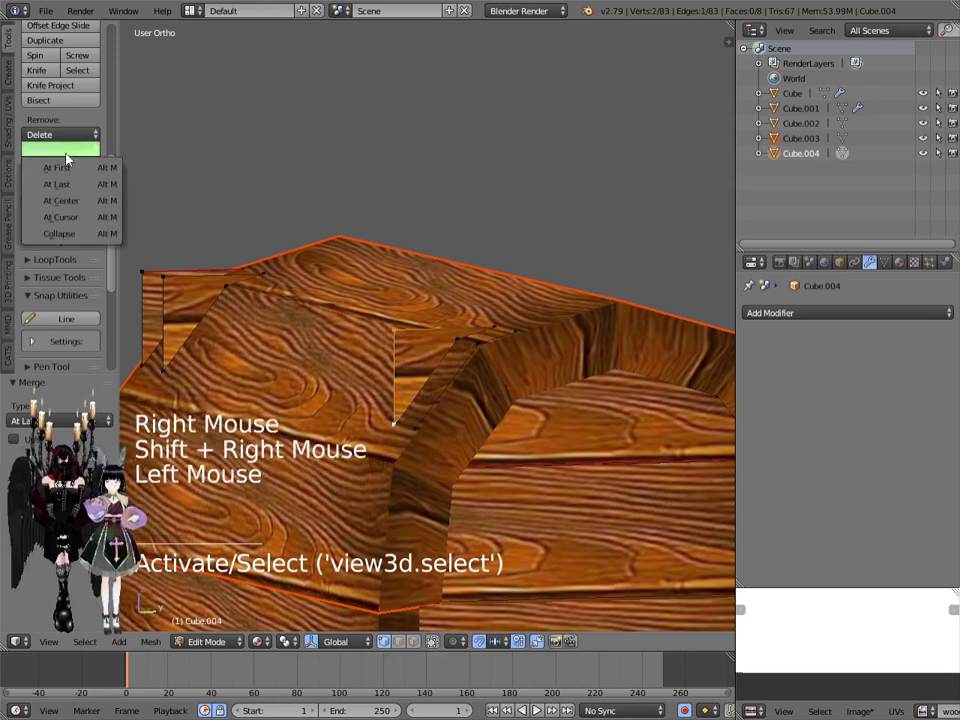
pyautogui.click(71, 191)
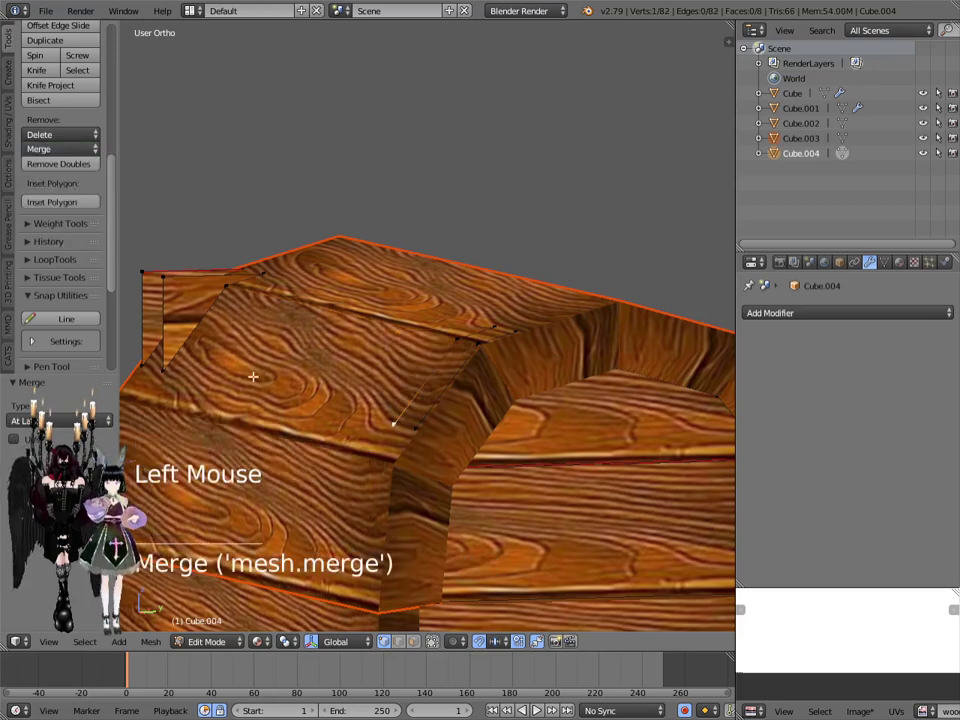
# Step: Merge the far end board's protruding inner corner vertex into the vertex below it with At Last
pyautogui.keyDown('shift'); pyautogui.scroll(-1, 270, 400); pyautogui.keyUp('shift')
pyautogui.keyDown('shift'); pyautogui.moveTo(278, 404); pyautogui.dragTo(390, 430, button='middle'); pyautogui.keyUp('shift')
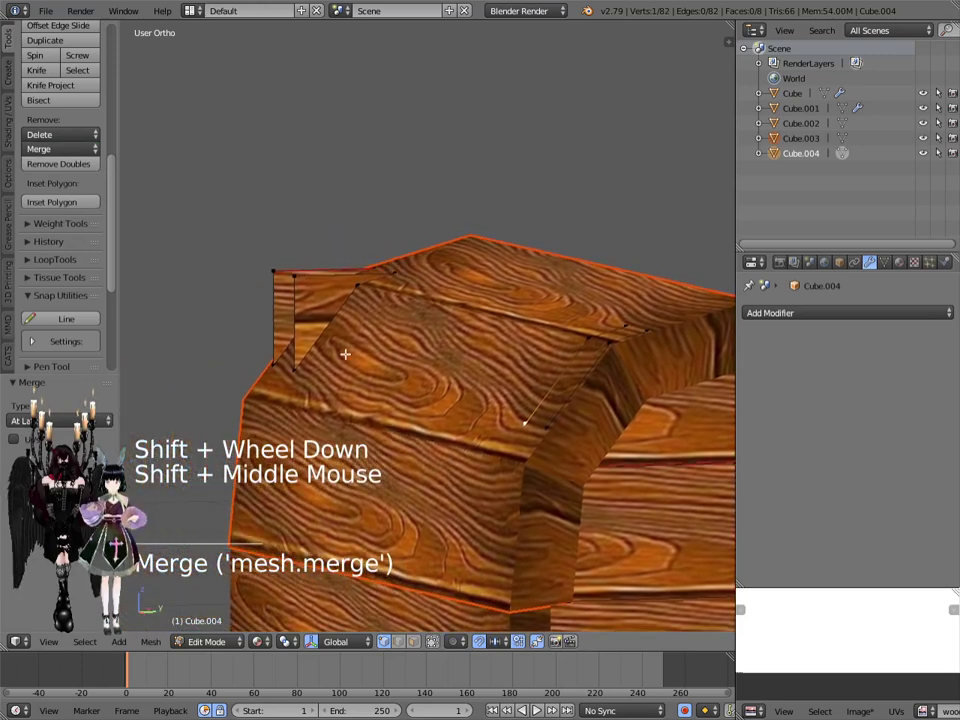
pyautogui.rightClick(295, 274)
pyautogui.keyDown('shift'); pyautogui.rightClick(295, 370); pyautogui.keyUp('shift')
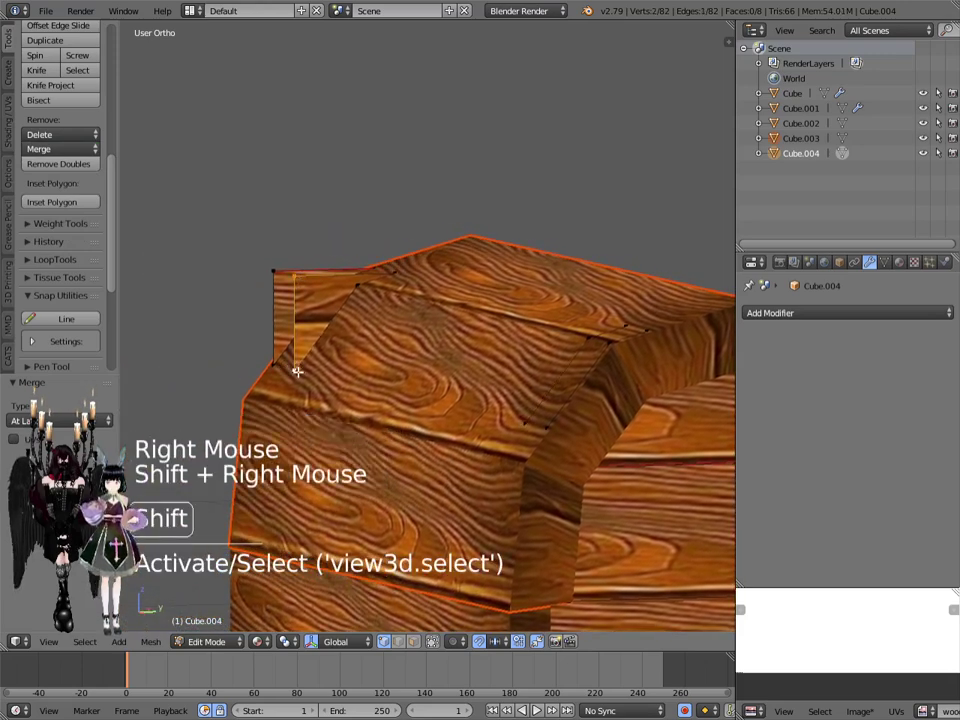
pyautogui.click(62, 150)
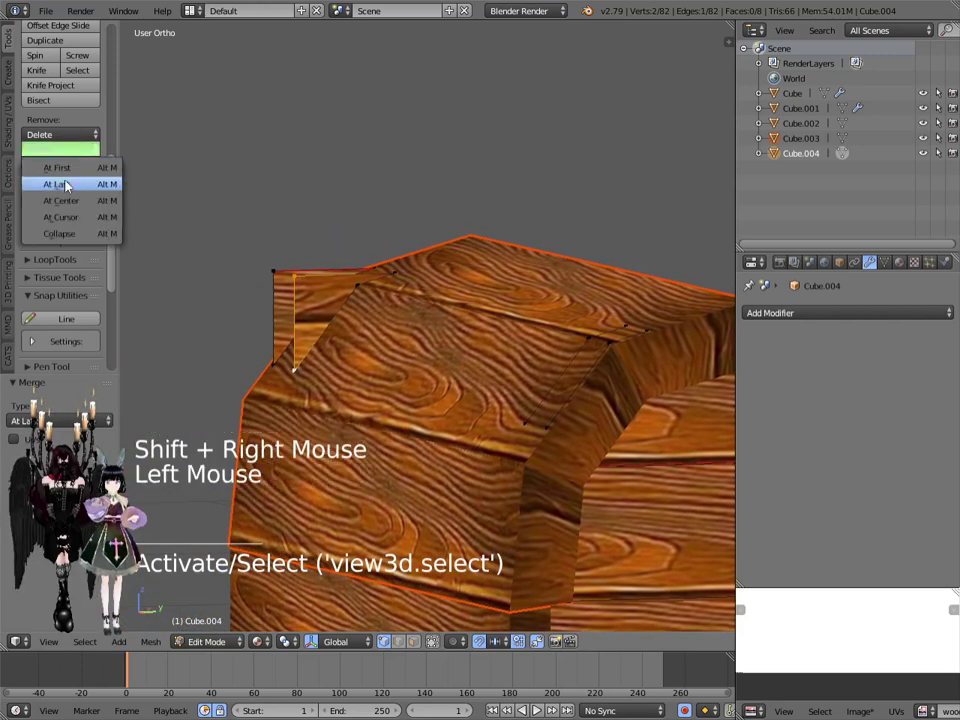
pyautogui.click(56, 184)
# Step: Merge the far end board's last protruding outer corner vertex into the one beneath it with At Last
pyautogui.rightClick(275, 271)
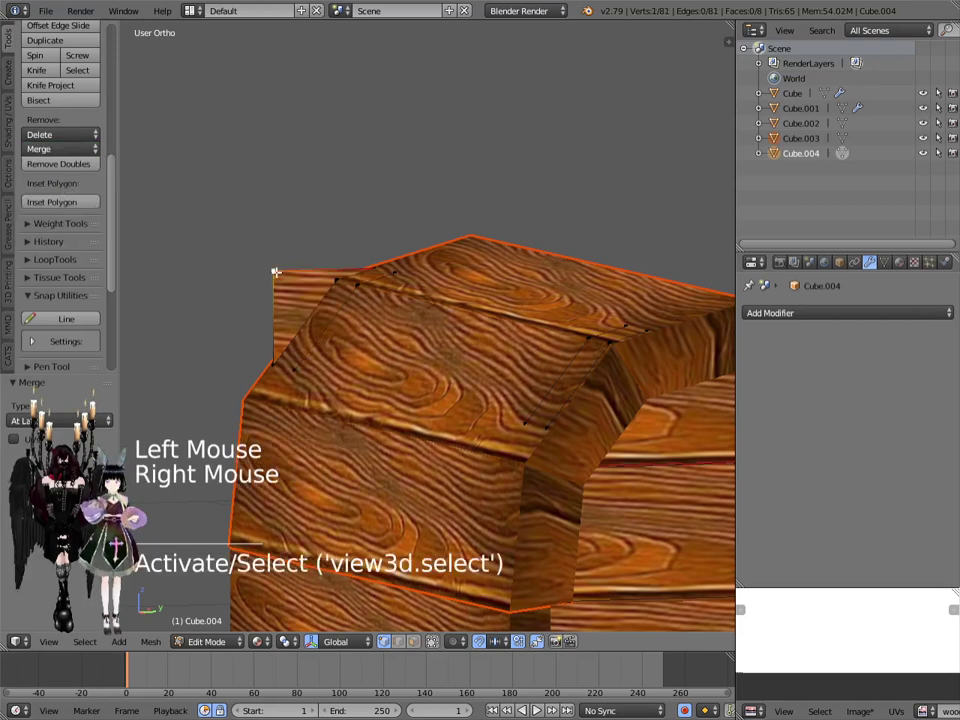
pyautogui.keyDown('shift'); pyautogui.rightClick(274, 360); pyautogui.keyUp('shift')
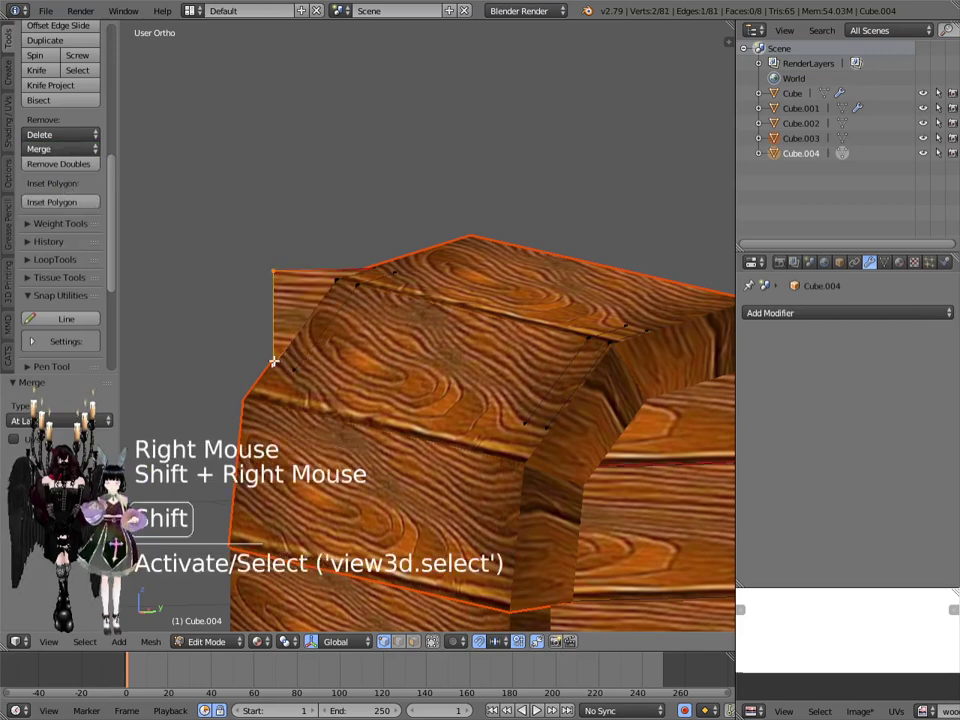
pyautogui.click(45, 149)
pyautogui.click(57, 186)
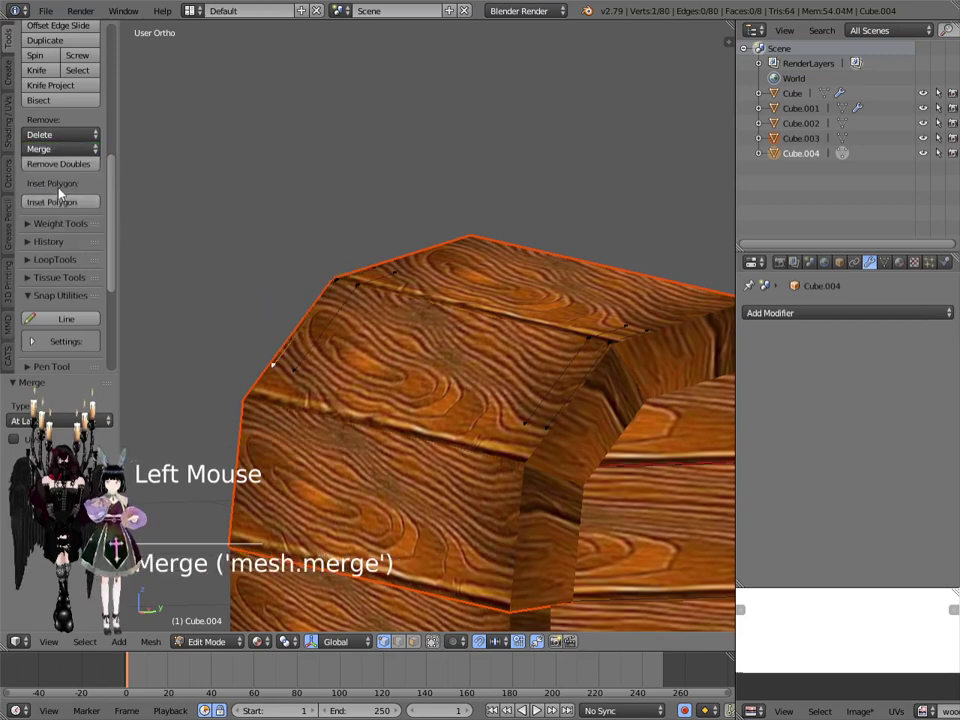
# Step: Return to Object Mode and inspect the lid and end boards from several sides of the chest
pyautogui.moveTo(283, 392); pyautogui.dragTo(559, 403, button='middle')
pyautogui.scroll(-4, 465, 319)
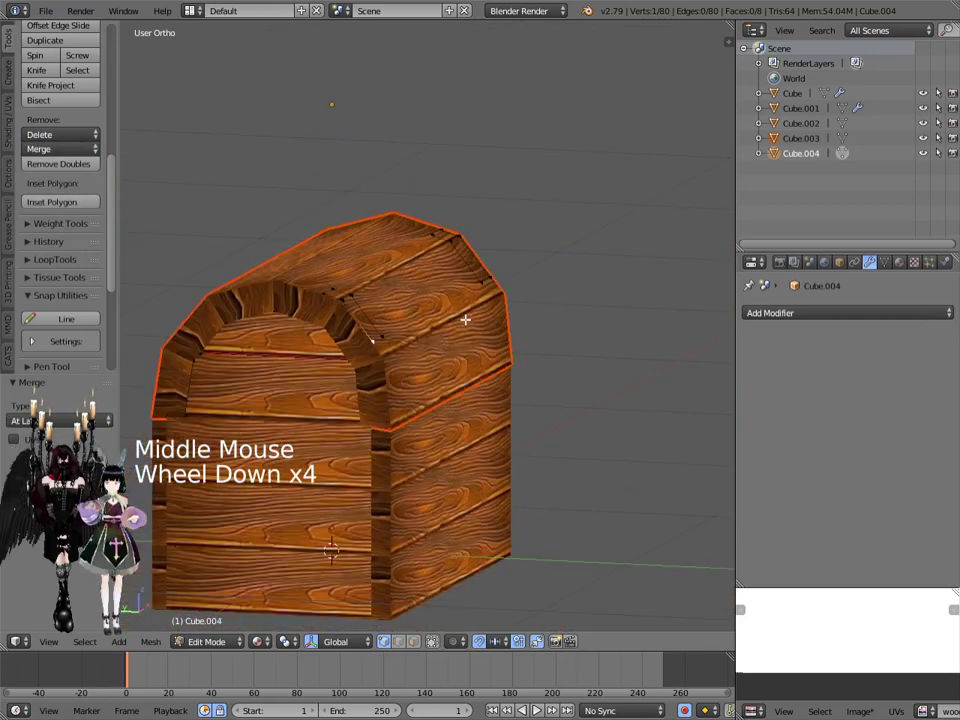
pyautogui.moveTo(364, 422); pyautogui.dragTo(283, 426, button='middle')
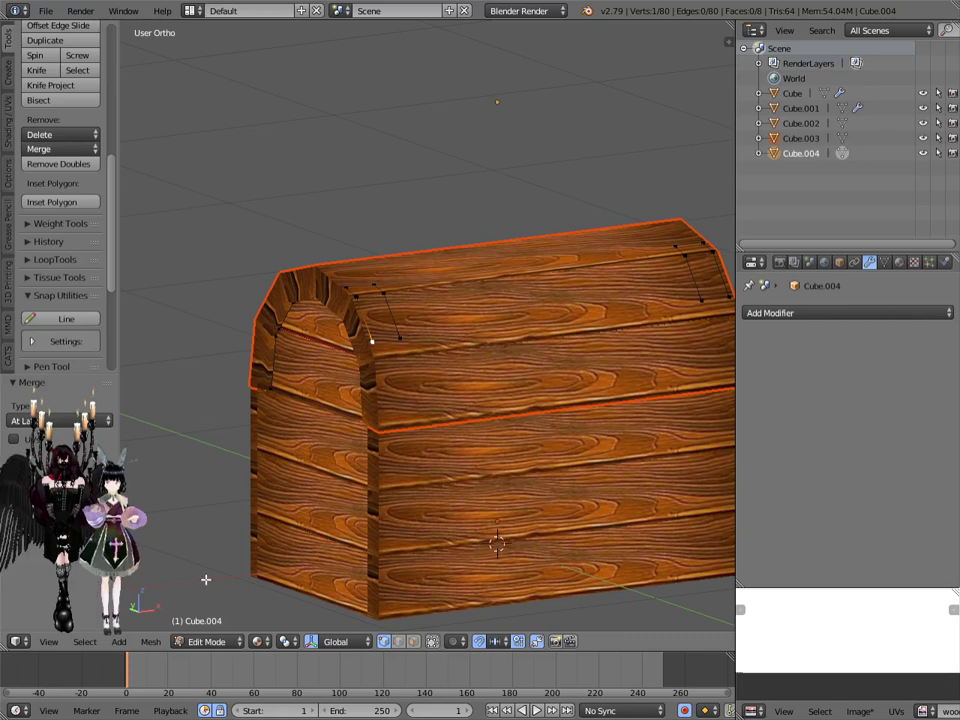
pyautogui.click(205, 641)
pyautogui.click(203, 625)
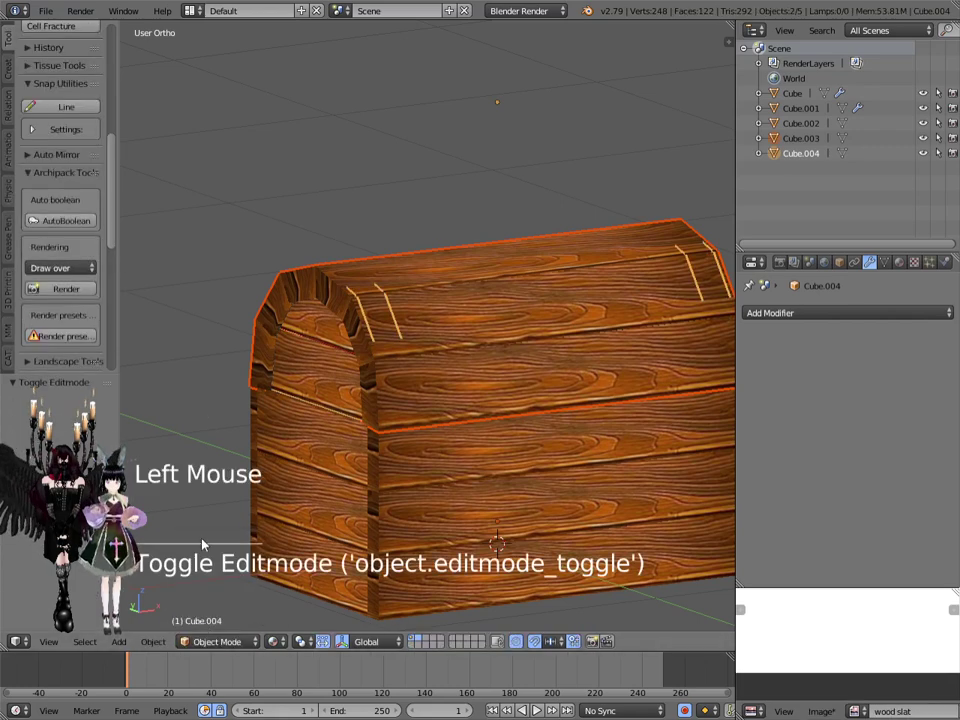
pyautogui.scroll(-2, 223, 414)
pyautogui.moveTo(223, 414); pyautogui.dragTo(424, 474, button='middle')
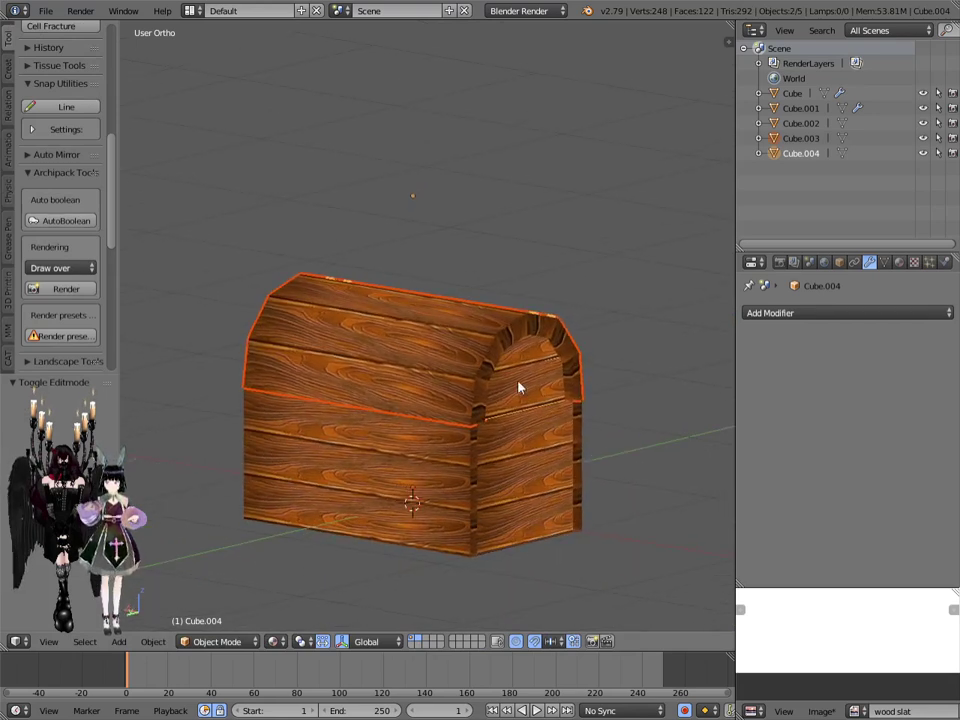
# Step: Join the arched lid boards and the lid's end boards into a single object
pyautogui.rightClick(387, 372)
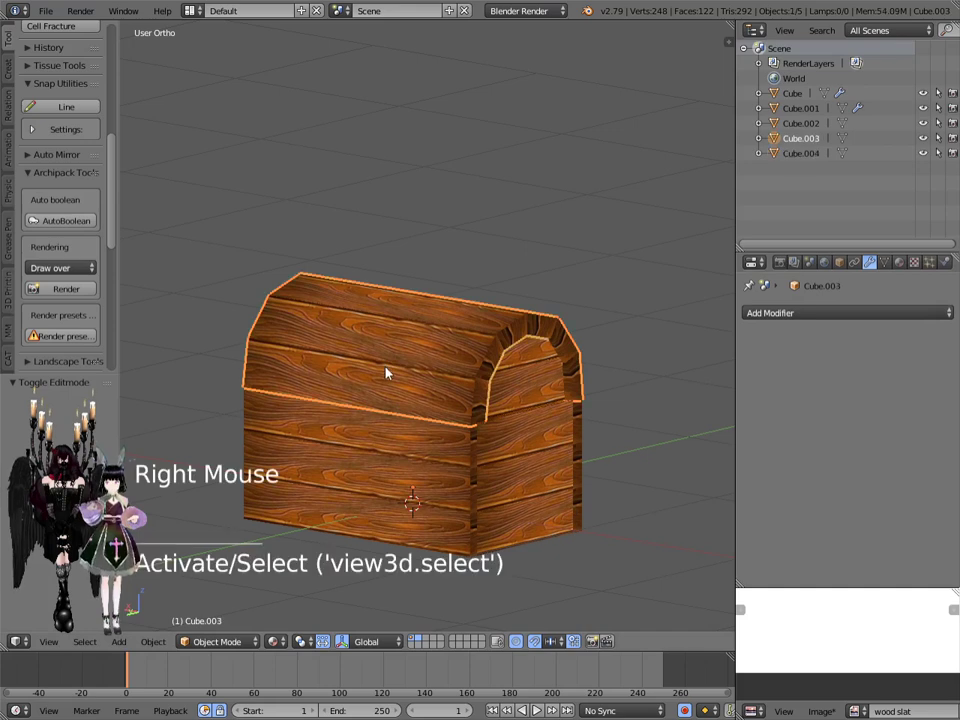
pyautogui.rightClick(517, 386)
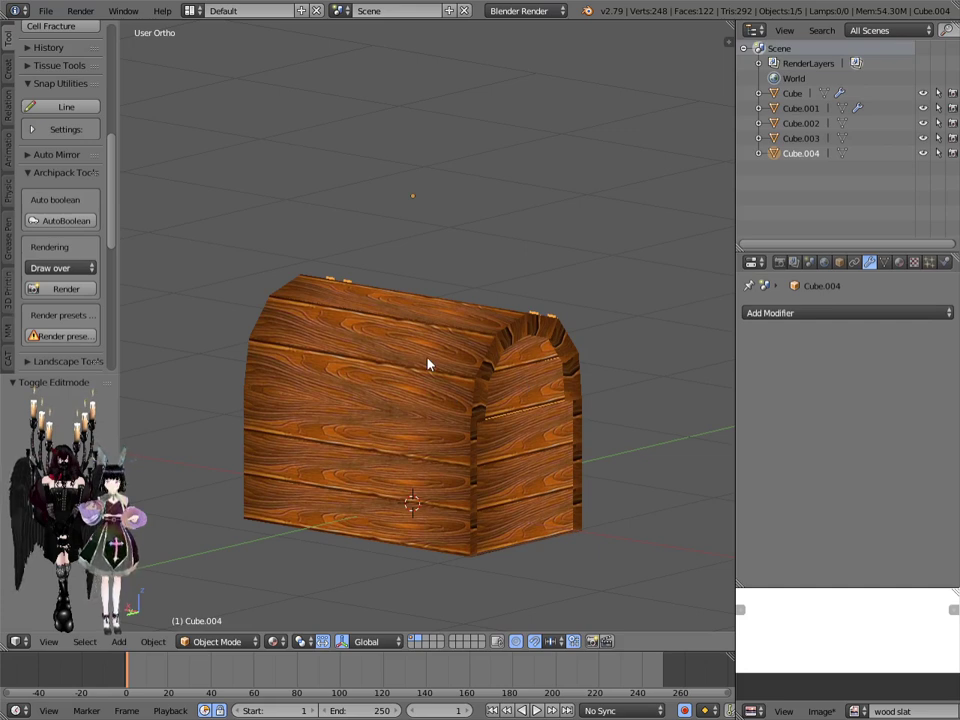
pyautogui.rightClick(519, 382)
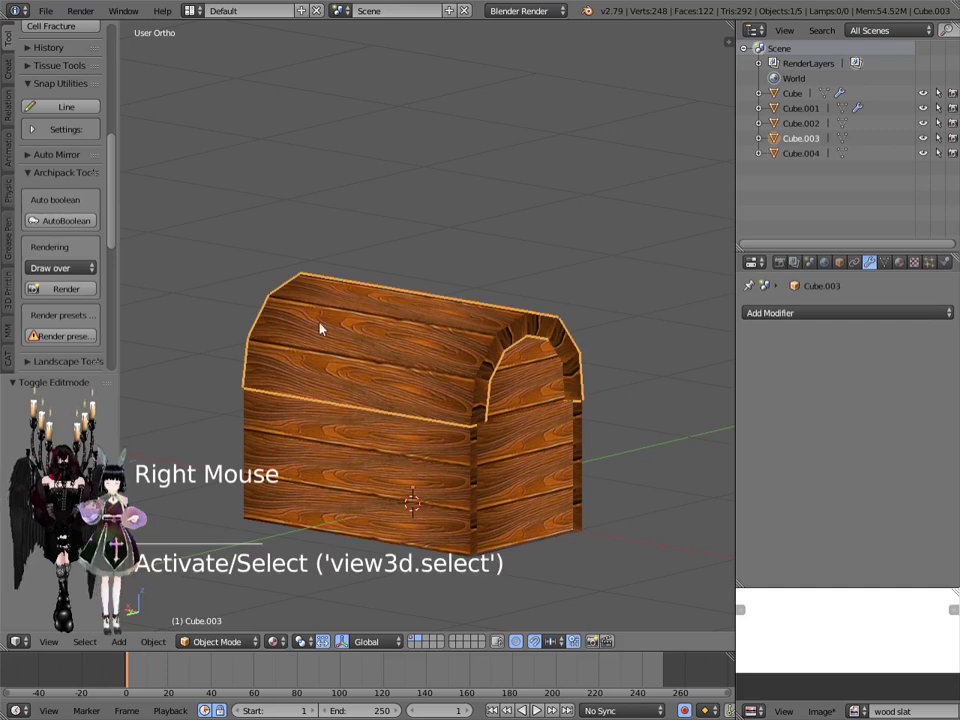
pyautogui.keyDown('shift'); pyautogui.rightClick(533, 386); pyautogui.keyUp('shift')
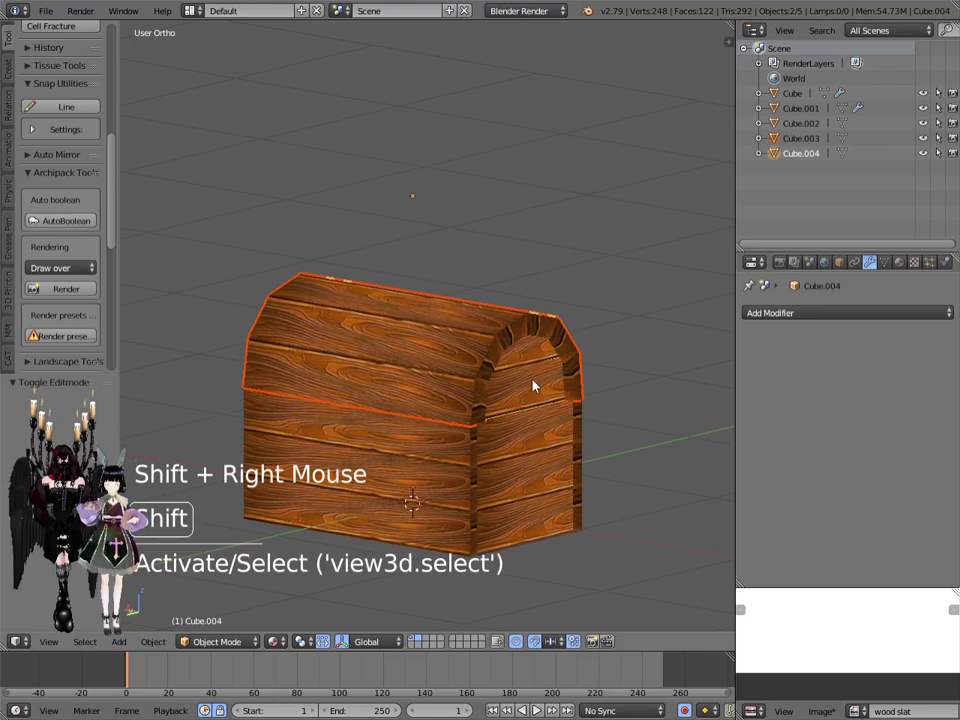
pyautogui.hotkey('ctrl', 'j')
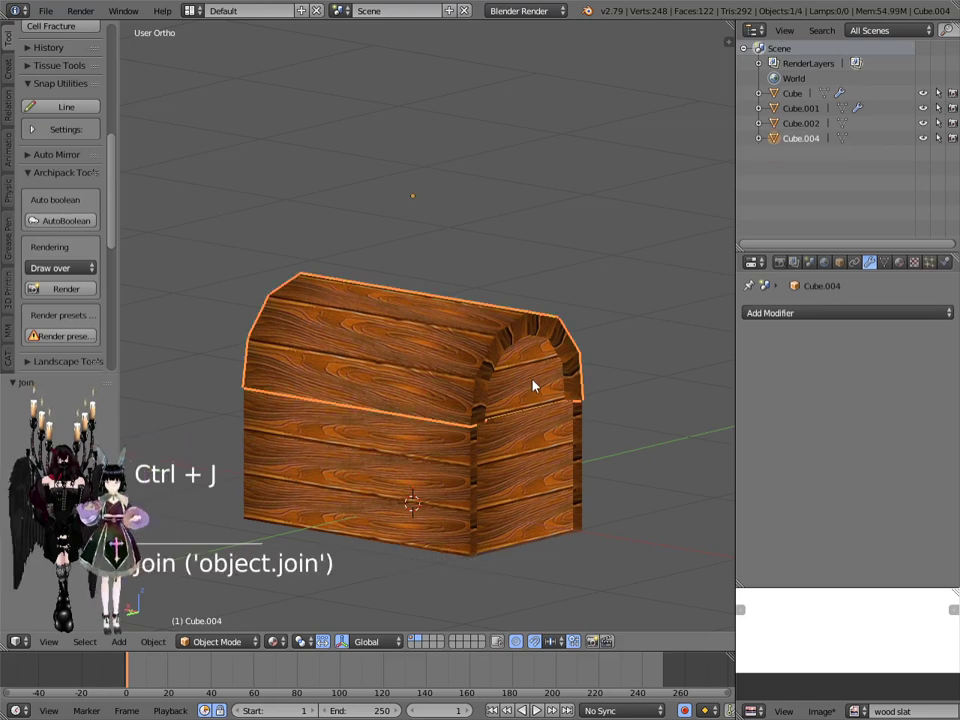
# Step: Raise the joined lid straight up along the global Z axis until it clears the chest box
pyautogui.press('g')
pyautogui.press('z')
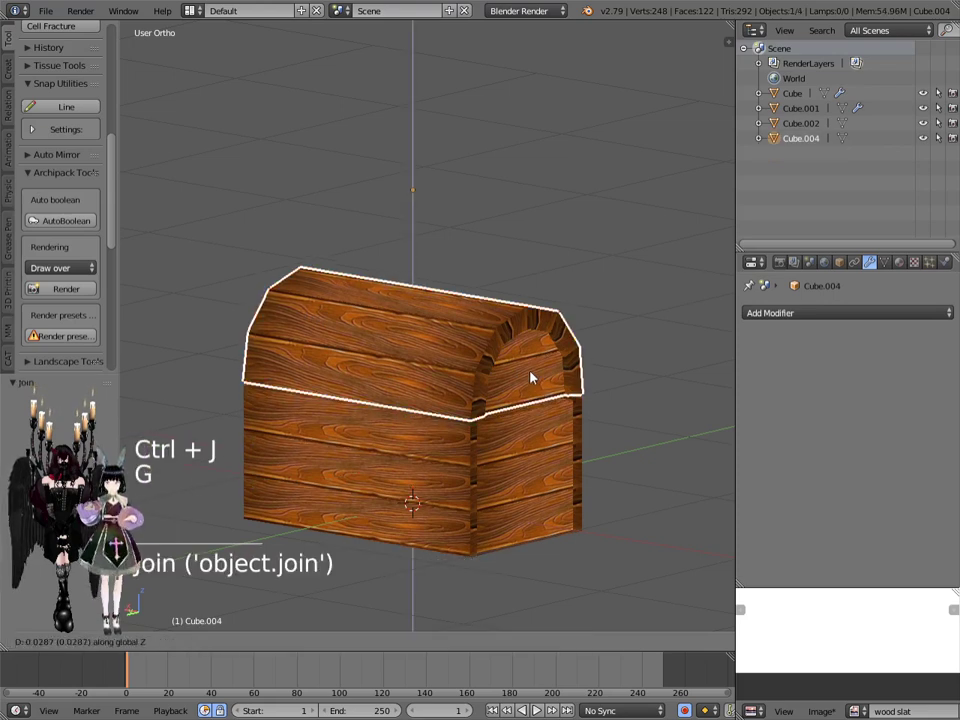
pyautogui.click(531, 325)
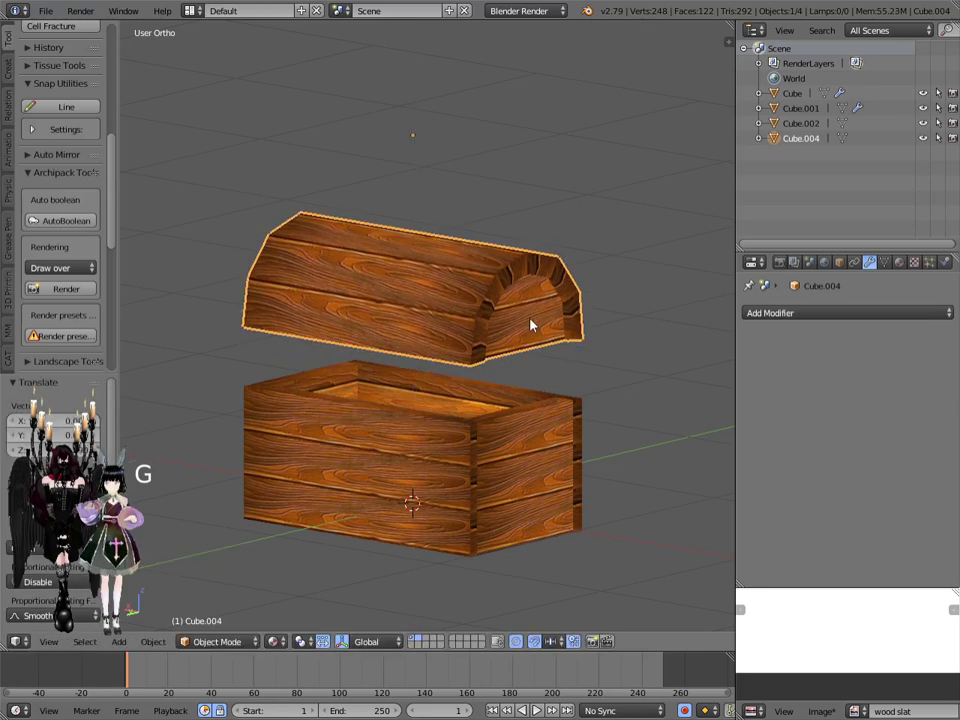
# Step: Apply the Mirror modifiers on the box's end boards and on its long side boards
pyautogui.rightClick(528, 473)
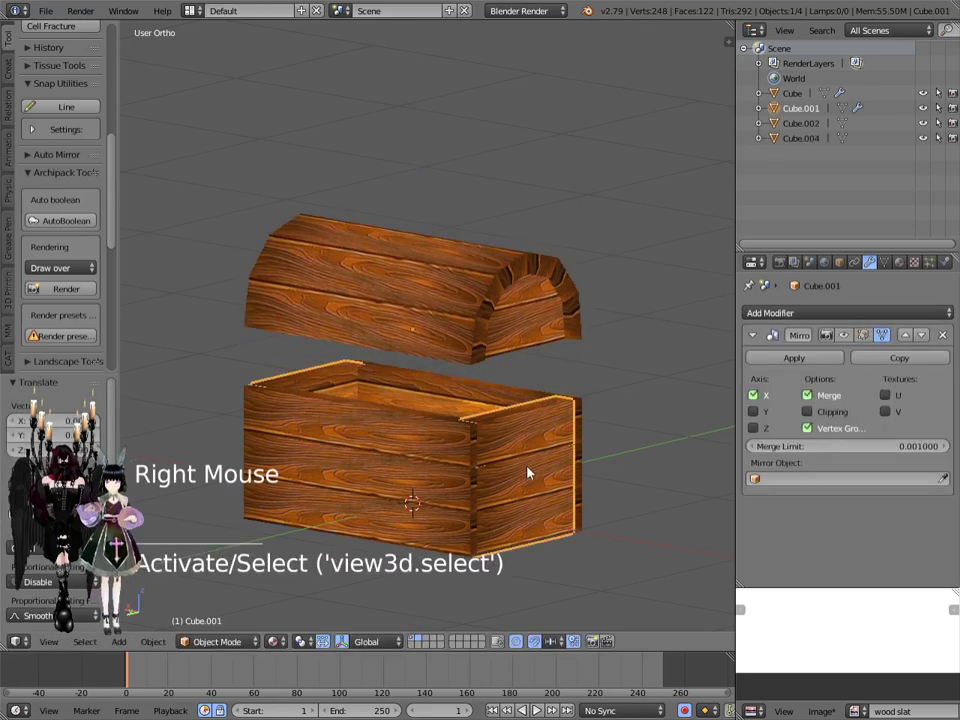
pyautogui.click(794, 358)
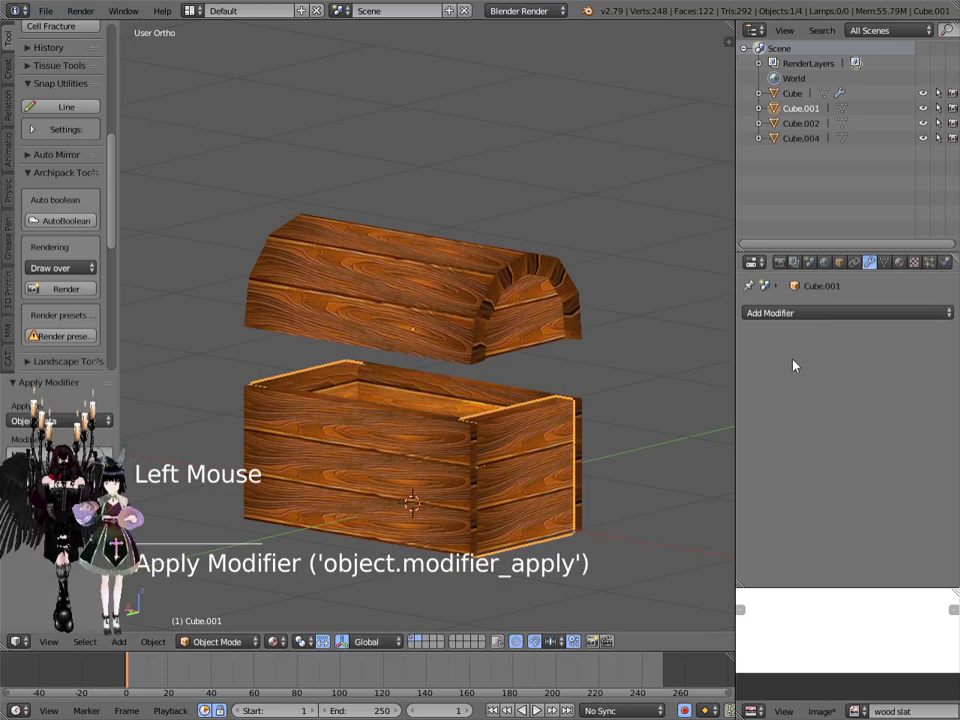
pyautogui.rightClick(343, 461)
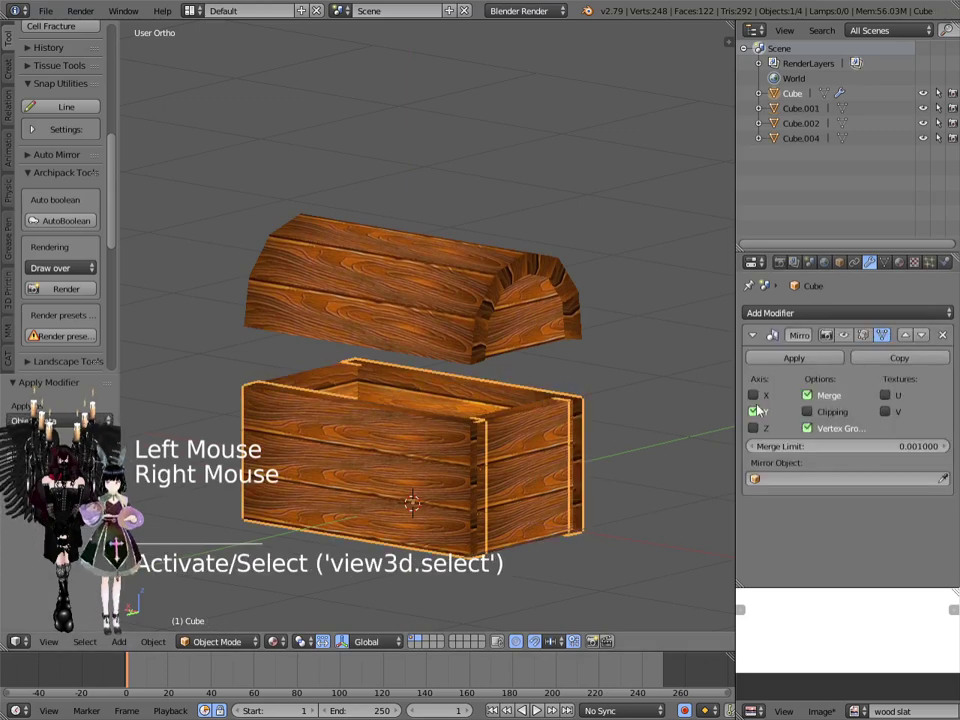
pyautogui.click(786, 358)
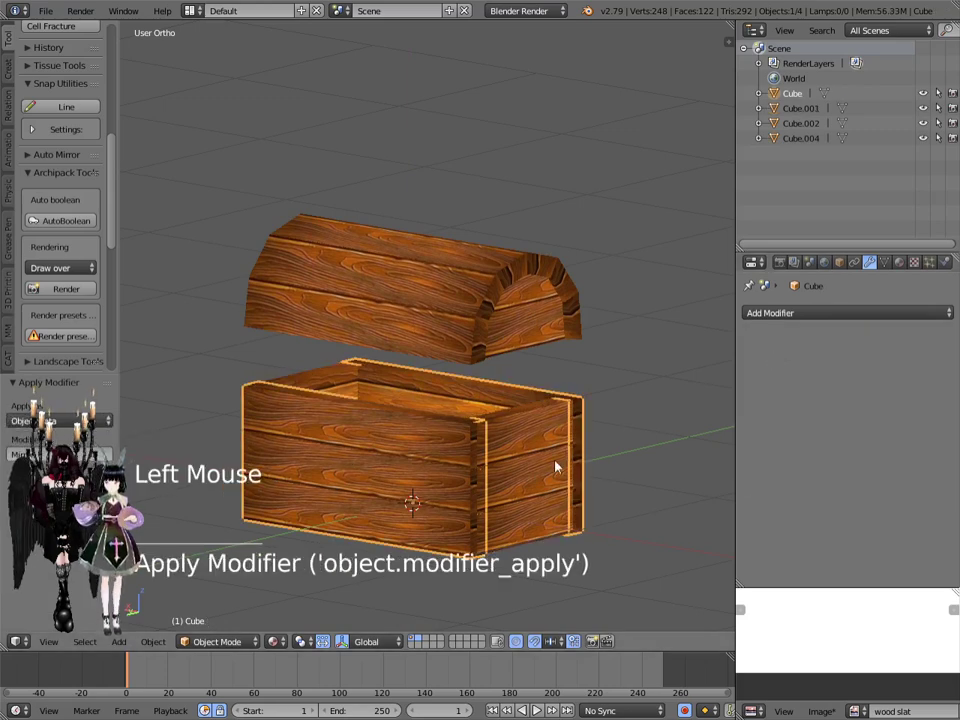
# Step: Join the box's side boards, end boards and bottom board into one object
pyautogui.moveTo(529, 438); pyautogui.dragTo(484, 411, button='middle')
pyautogui.keyDown('shift'); pyautogui.click(516, 479); pyautogui.keyUp('shift')
pyautogui.keyDown('shift'); pyautogui.rightClick(418, 489); pyautogui.keyUp('shift')
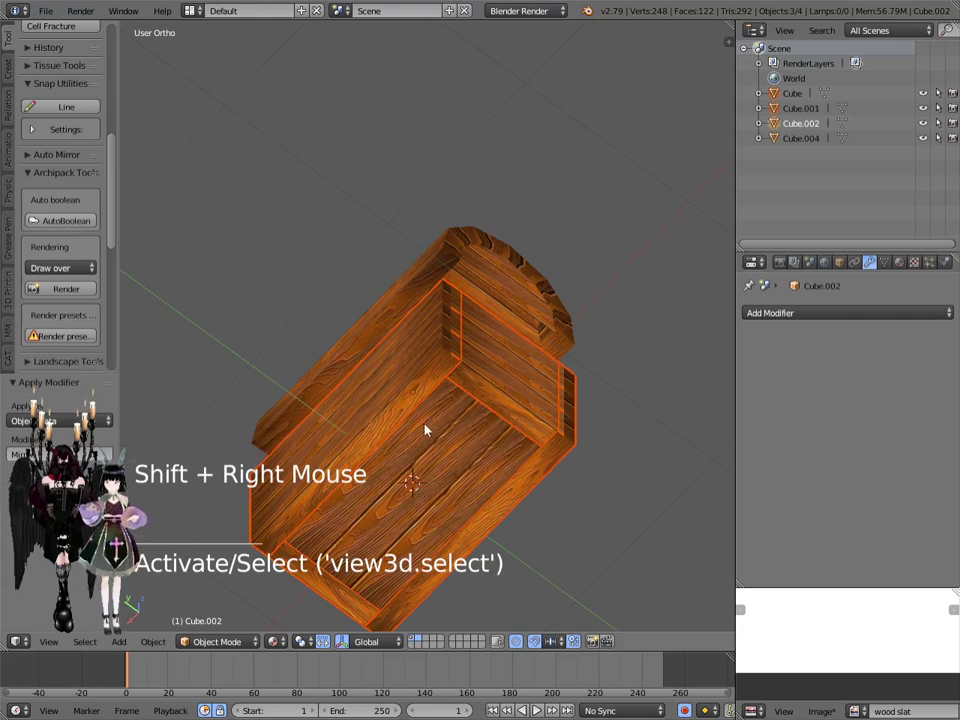
pyautogui.hotkey('ctrl', 'j')
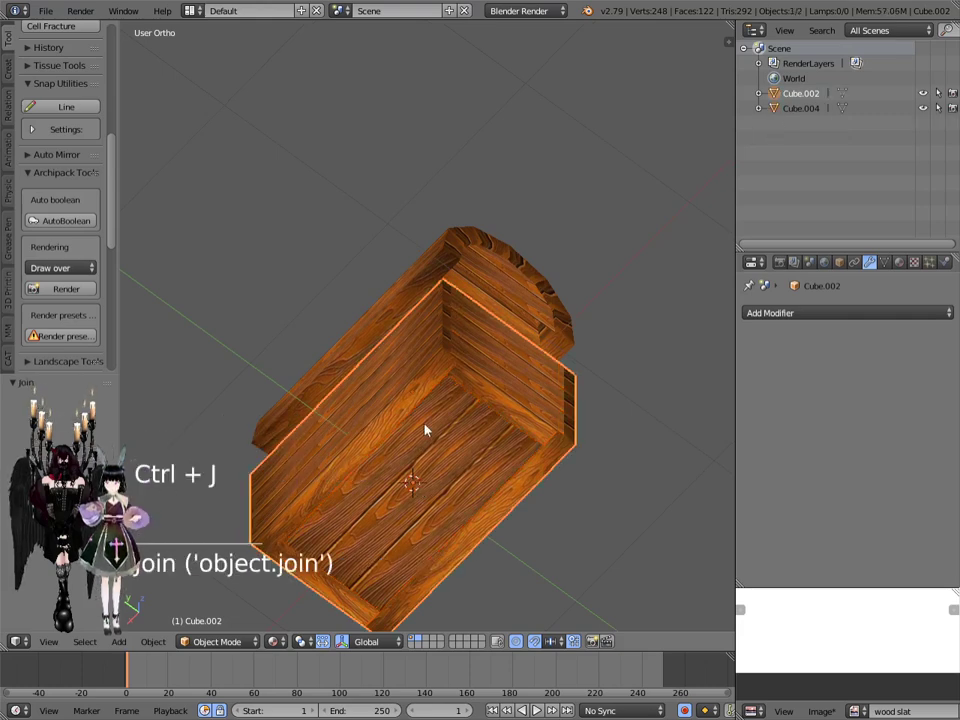
# Step: Lower the lid by about 0.28 along global Z so it rests on the box again
pyautogui.moveTo(435, 371); pyautogui.dragTo(436, 520, button='middle')
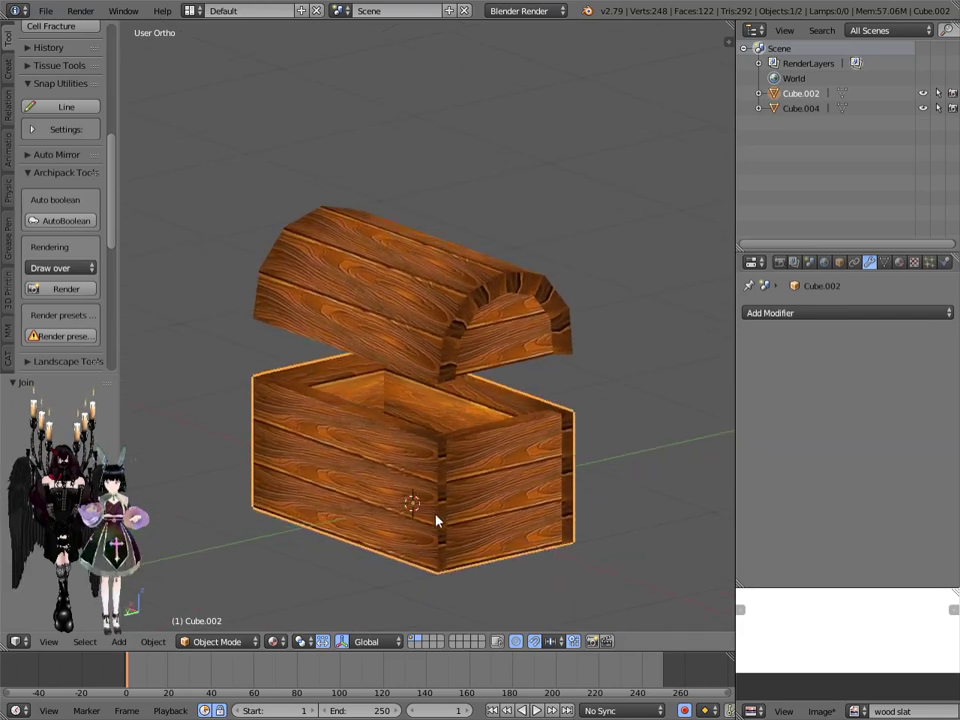
pyautogui.keyDown('shift'); pyautogui.moveTo(465, 583); pyautogui.dragTo(482, 493, button='middle'); pyautogui.keyUp('shift')
pyautogui.moveTo(456, 553)
pyautogui.mouseDown(button='middle')
pyautogui.moveTo(472, 556)
pyautogui.moveTo(266, 546)
pyautogui.moveTo(474, 523)
pyautogui.moveTo(512, 538)
pyautogui.moveTo(510, 549)
pyautogui.moveTo(474, 549)
pyautogui.mouseUp(button='middle')
pyautogui.keyDown('shift'); pyautogui.moveTo(497, 469); pyautogui.dragTo(485, 526, button='middle'); pyautogui.keyUp('shift')
pyautogui.moveTo(531, 268); pyautogui.dragTo(559, 383, button='middle')
pyautogui.rightClick(589, 315)
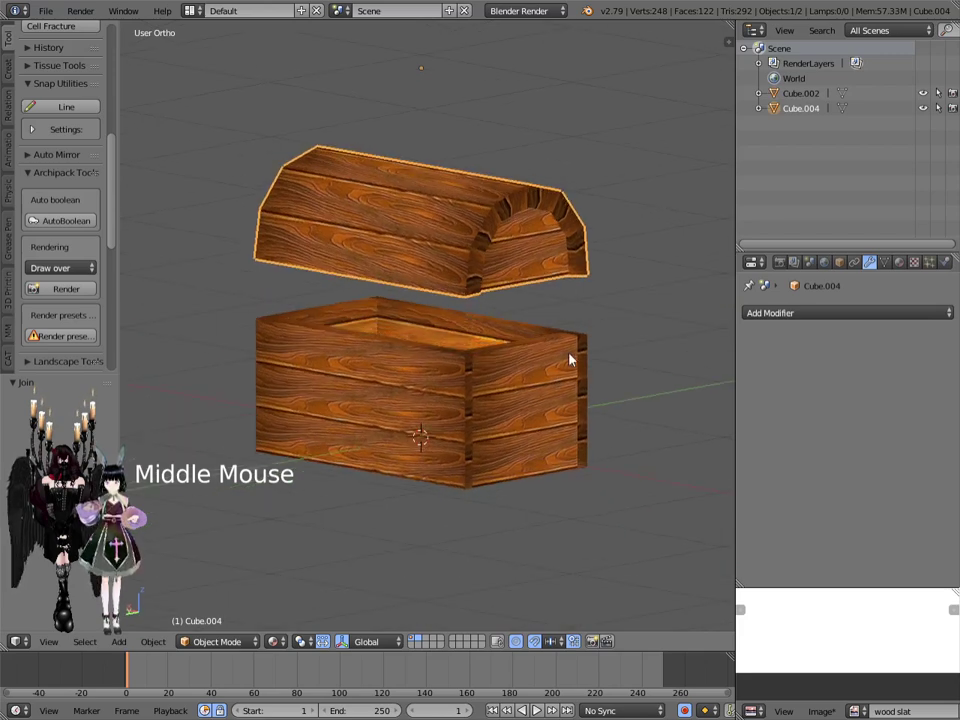
pyautogui.press('g')
pyautogui.press('z')
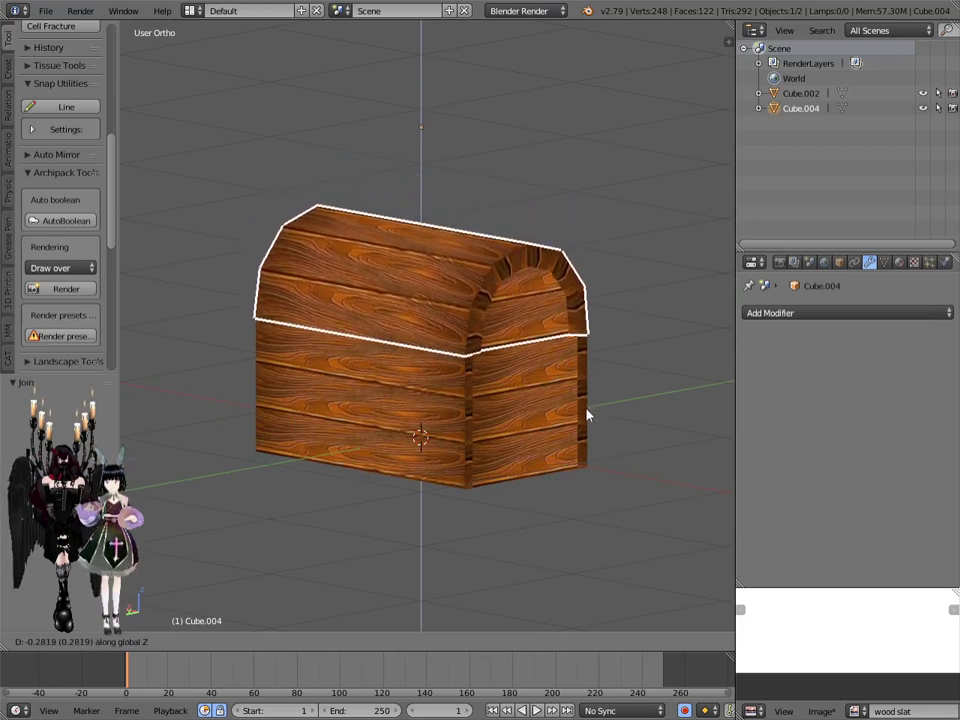
pyautogui.click(588, 413)
# Step: In the right orthographic view, place the 3D cursor at the lid's rear lower corner as the hinge point
pyautogui.moveTo(588, 413); pyautogui.dragTo(510, 467, button='middle')
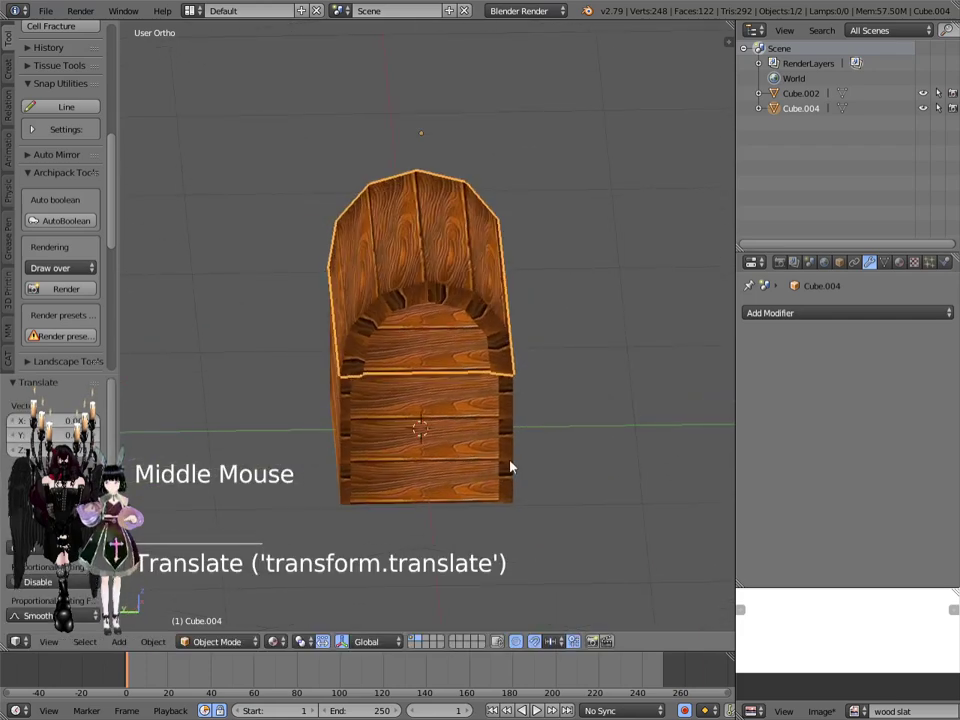
pyautogui.click(506, 369)
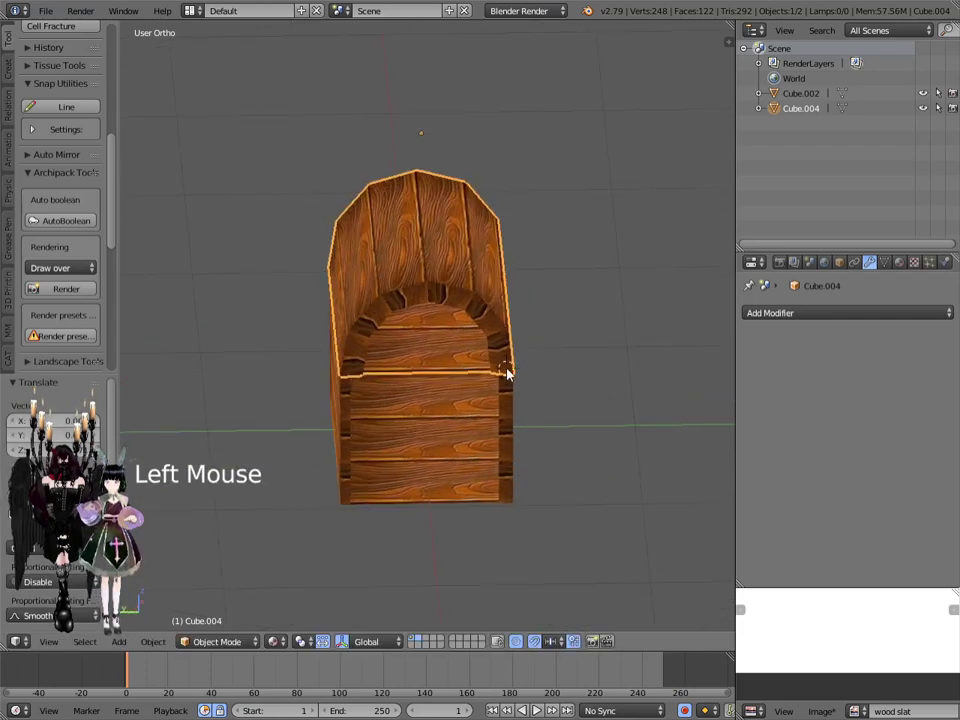
pyautogui.moveTo(551, 526); pyautogui.dragTo(553, 484, button='middle')
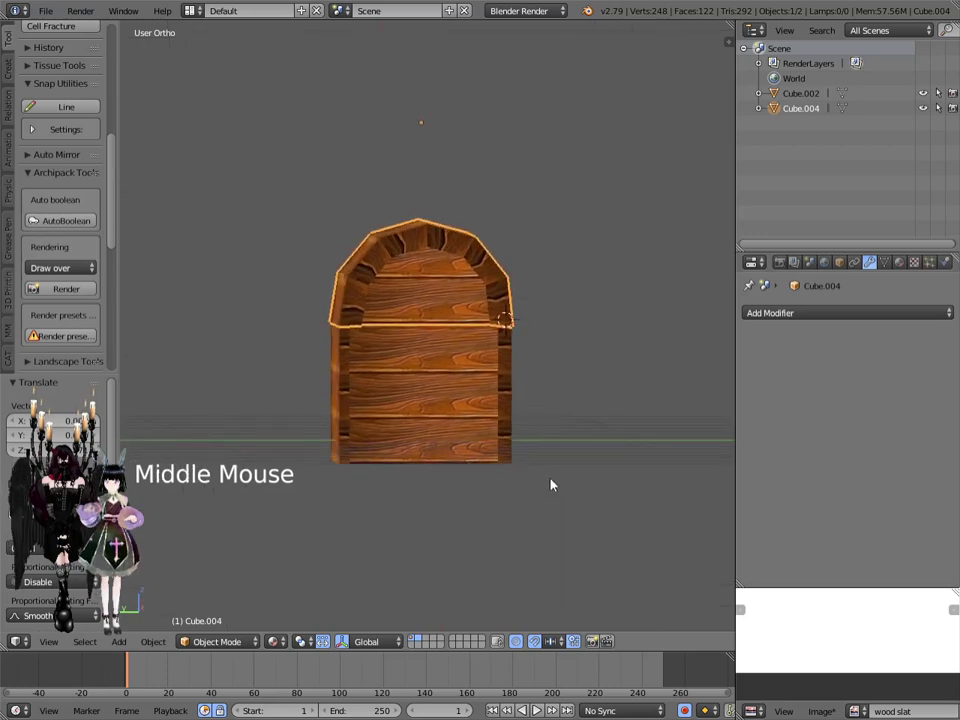
pyautogui.press('KP_3')
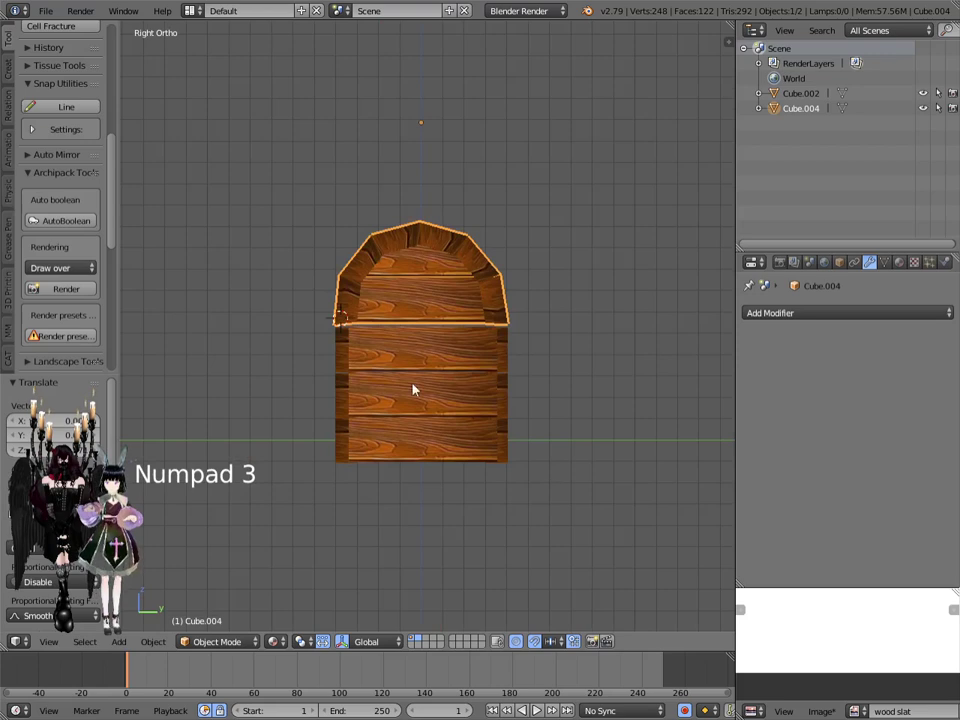
pyautogui.click(340, 320)
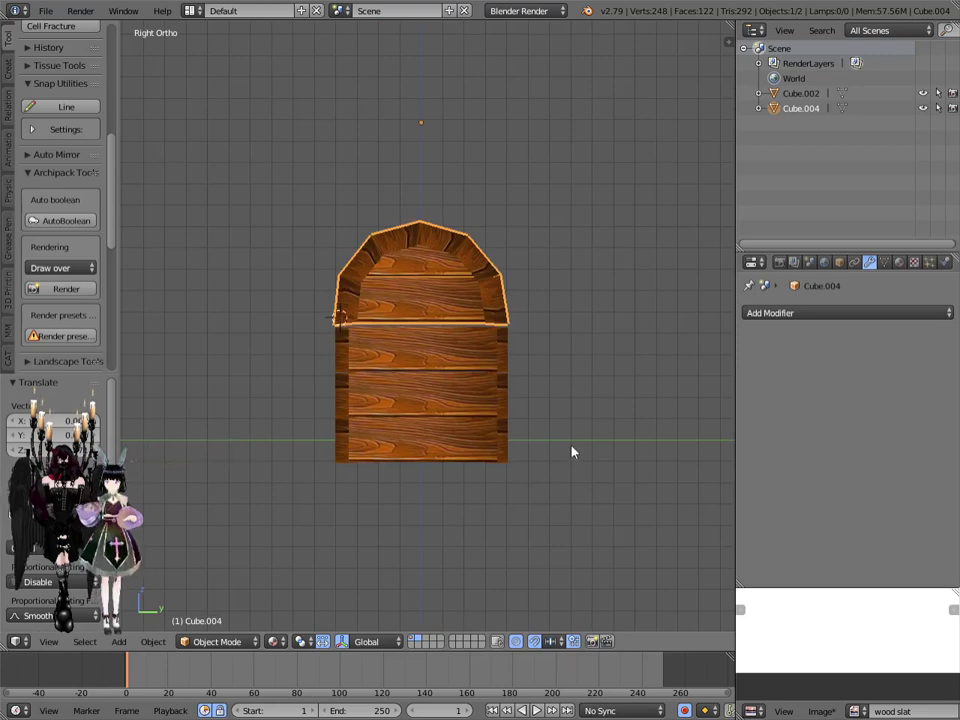
pyautogui.click(503, 322)
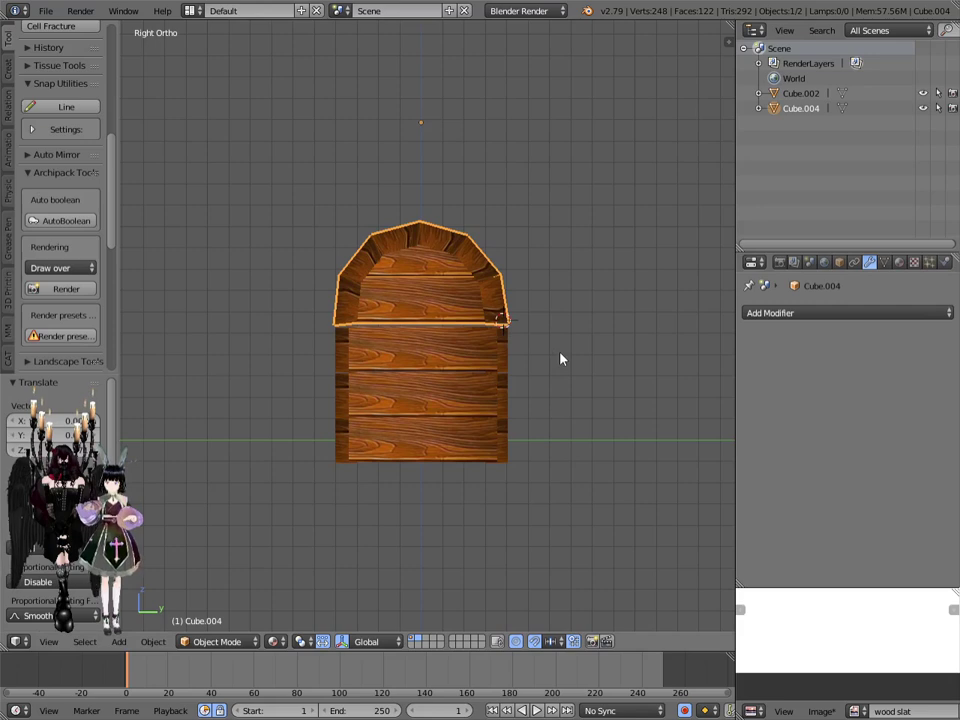
# Step: Set the pivot point to 3D Cursor and rotate the lid open by about 49° around the X axis
pyautogui.click(300, 641)
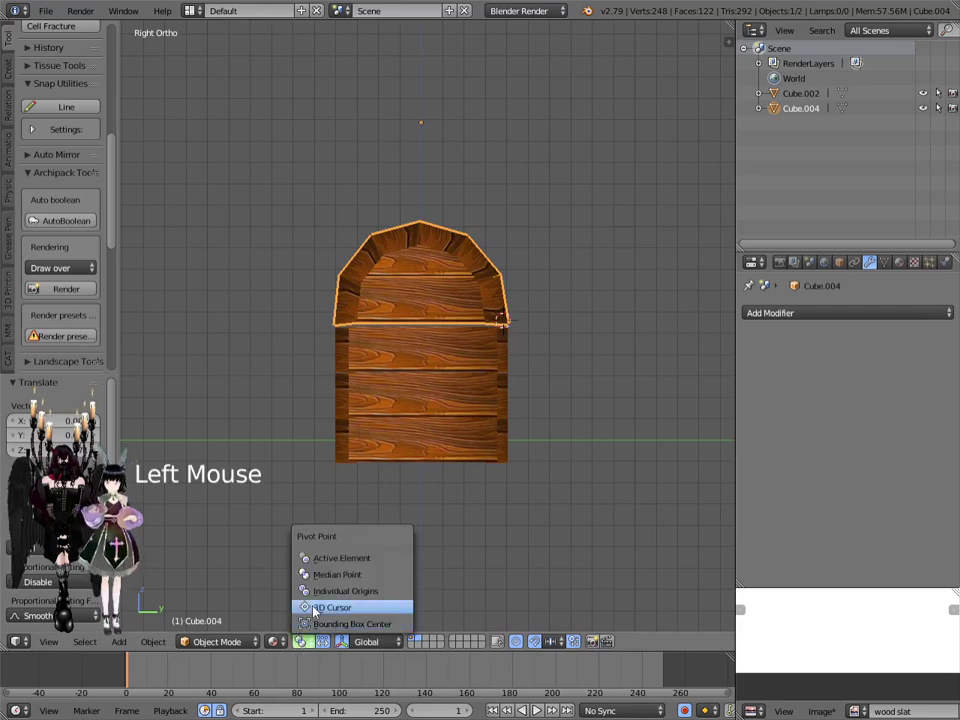
pyautogui.click(324, 607)
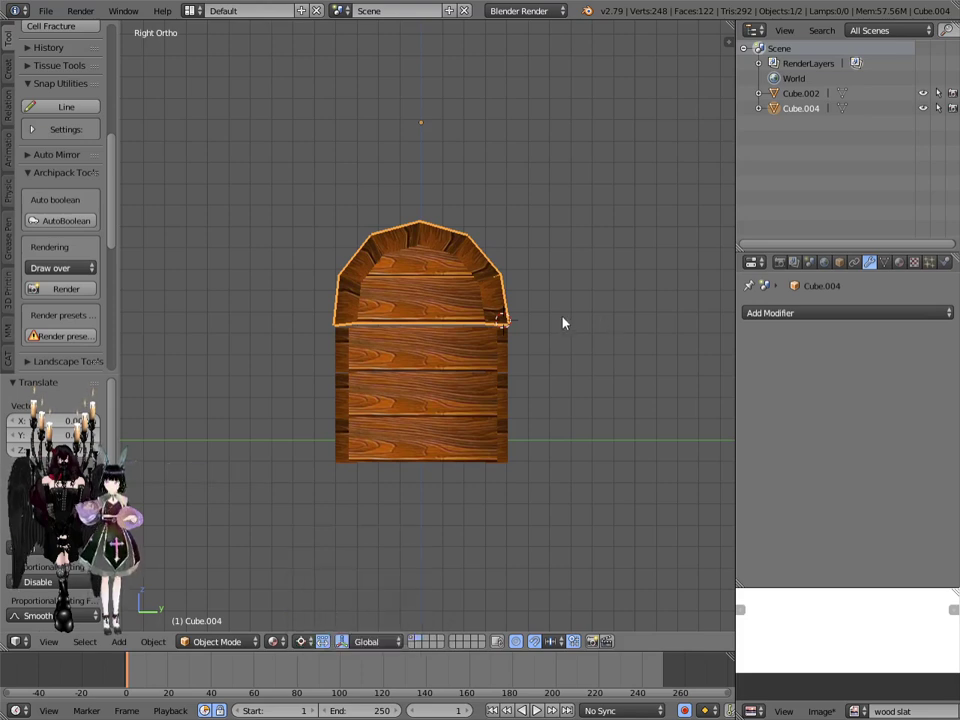
pyautogui.press('r')
pyautogui.press('x')
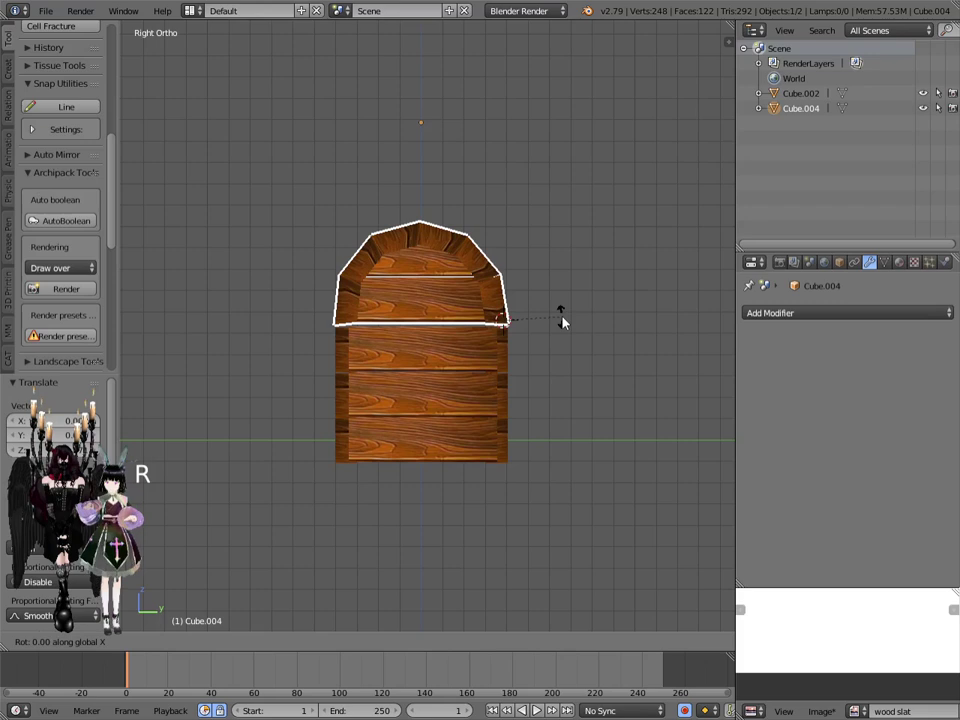
pyautogui.click(559, 380)
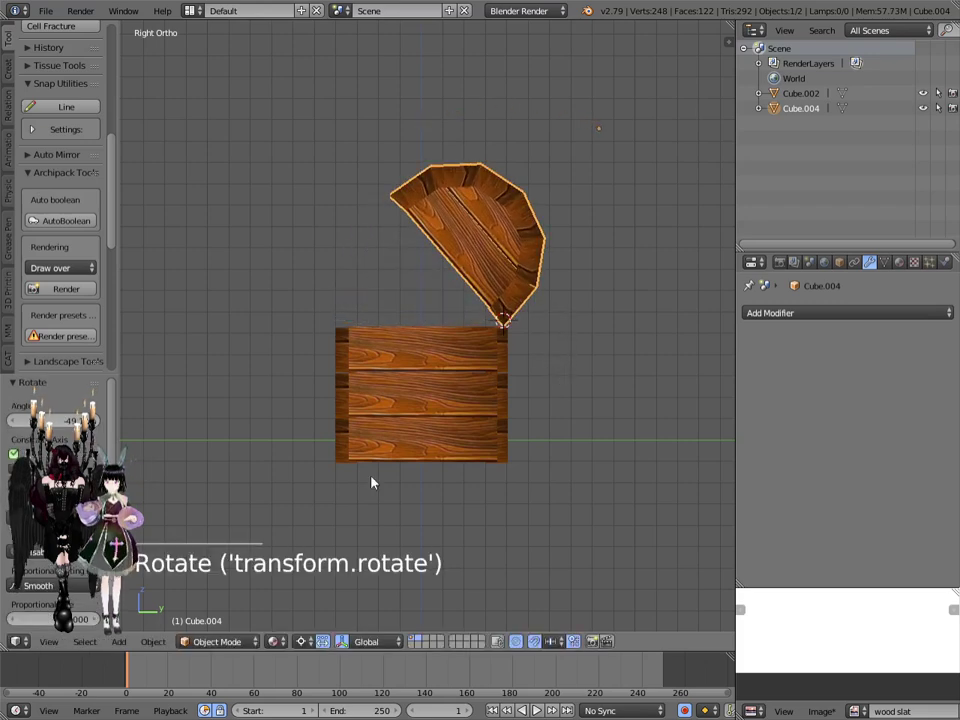
# Step: Set the pivot point back to Median Point
pyautogui.click(302, 641)
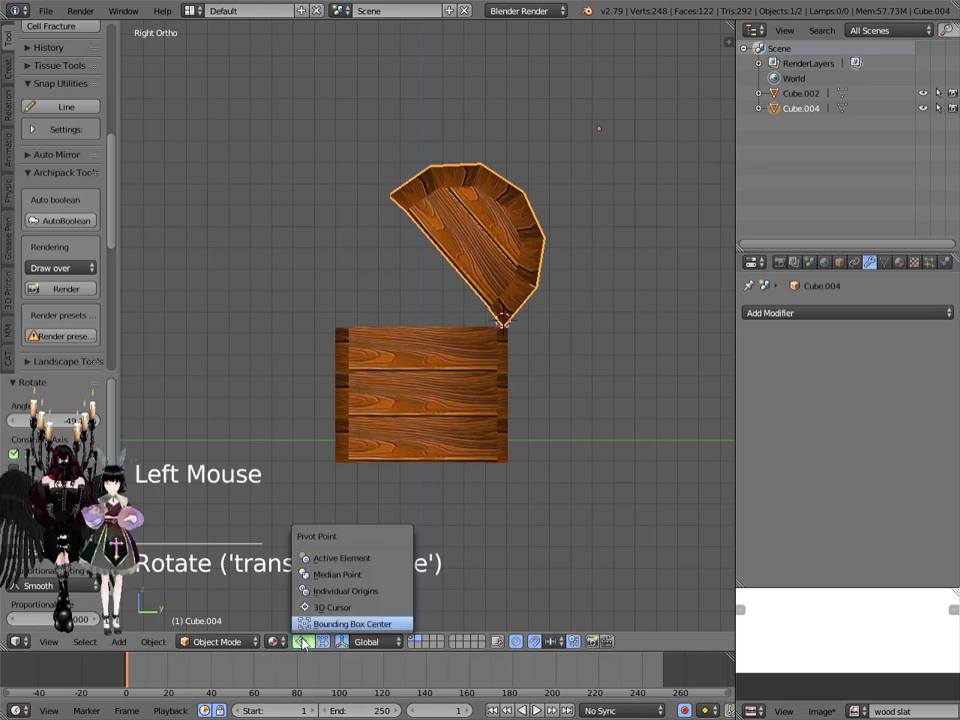
pyautogui.click(337, 574)
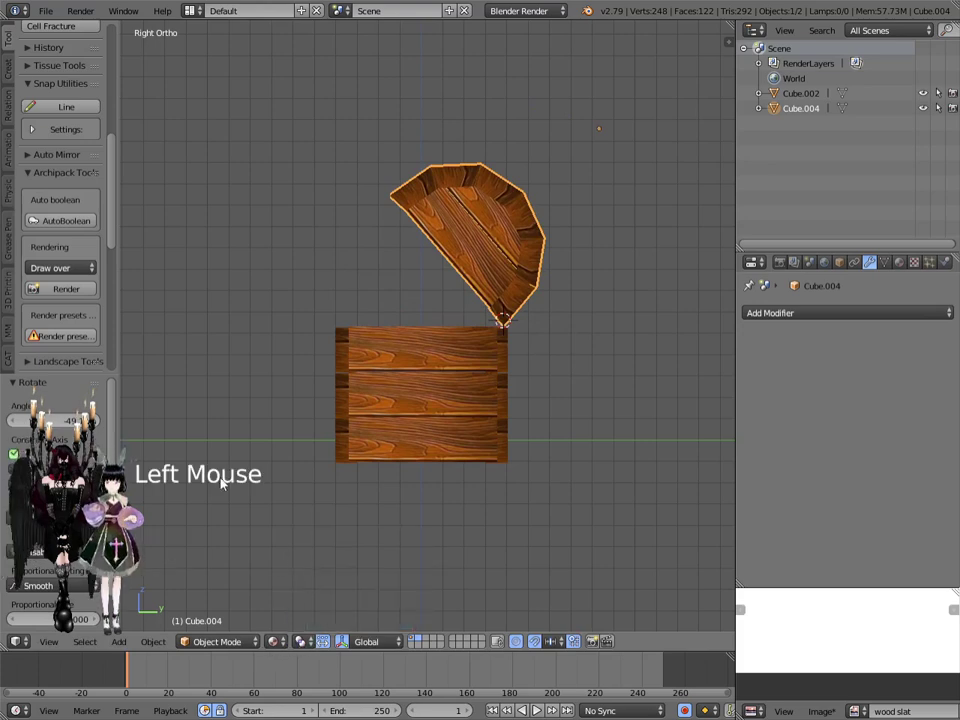
pyautogui.click(301, 643)
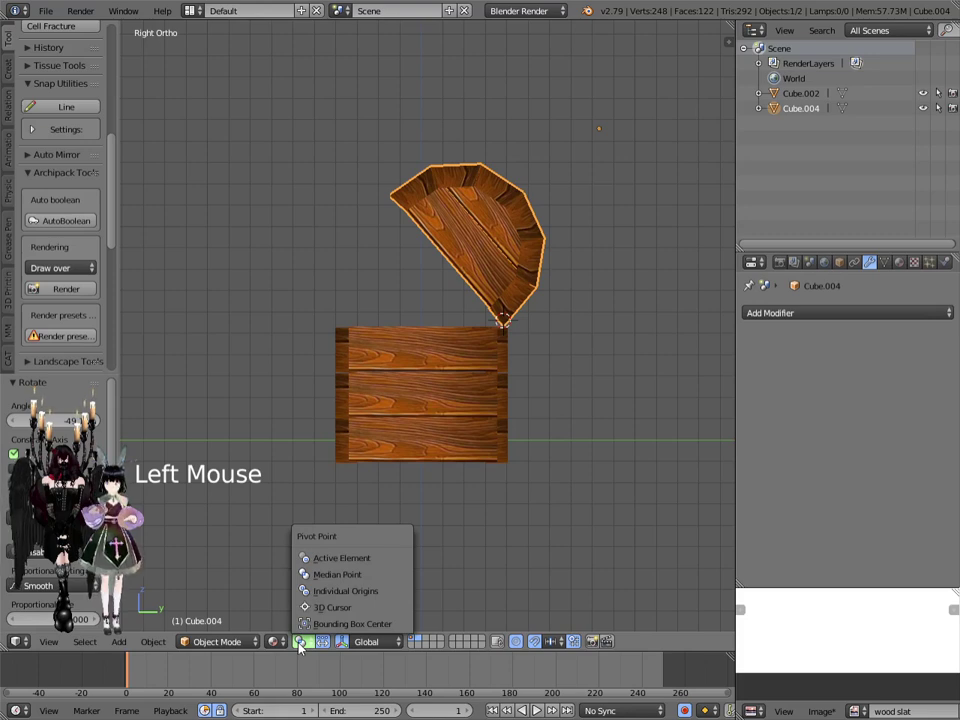
pyautogui.click(365, 577)
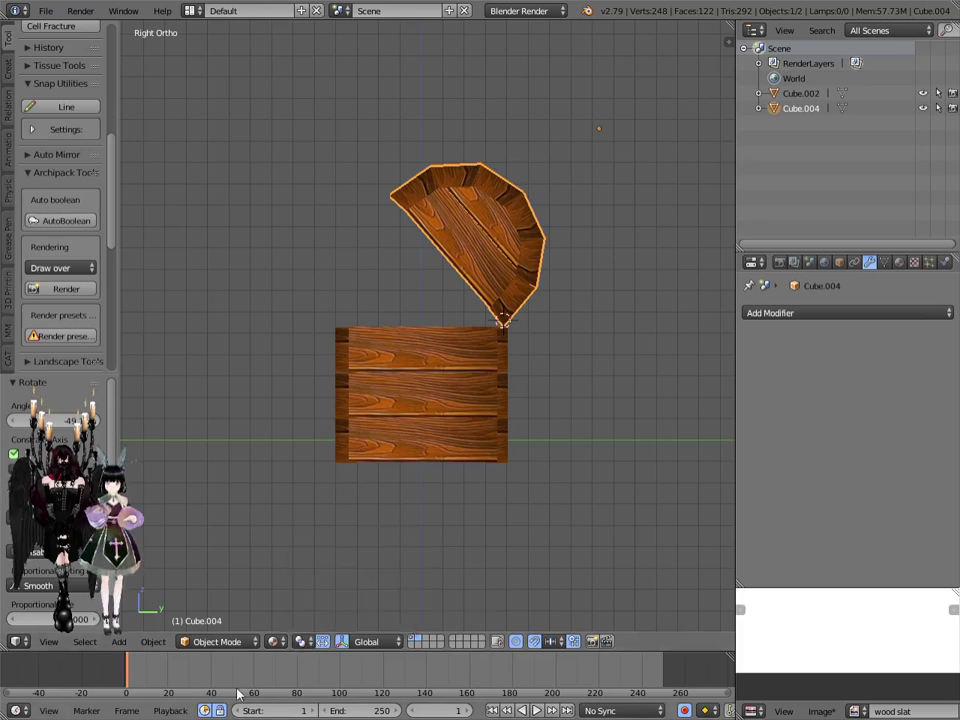
pyautogui.click(210, 647)
# Step: Deselect everything, reset the 3D cursor to the scene origin and frame the open chest at an angle
pyautogui.moveTo(219, 549); pyautogui.dragTo(282, 488, button='middle')
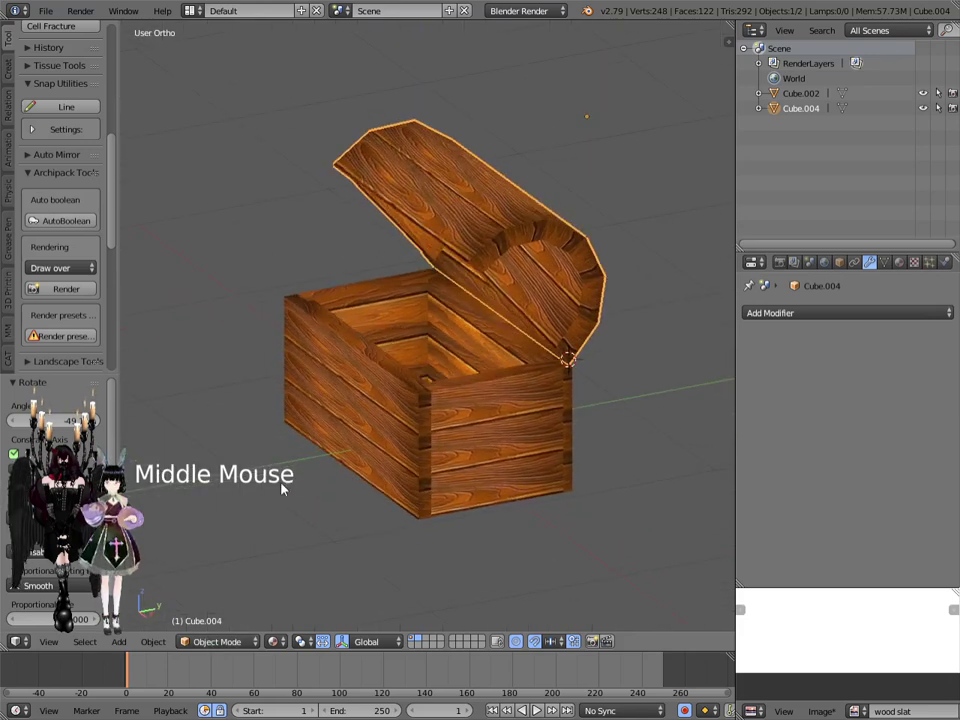
pyautogui.press('a')
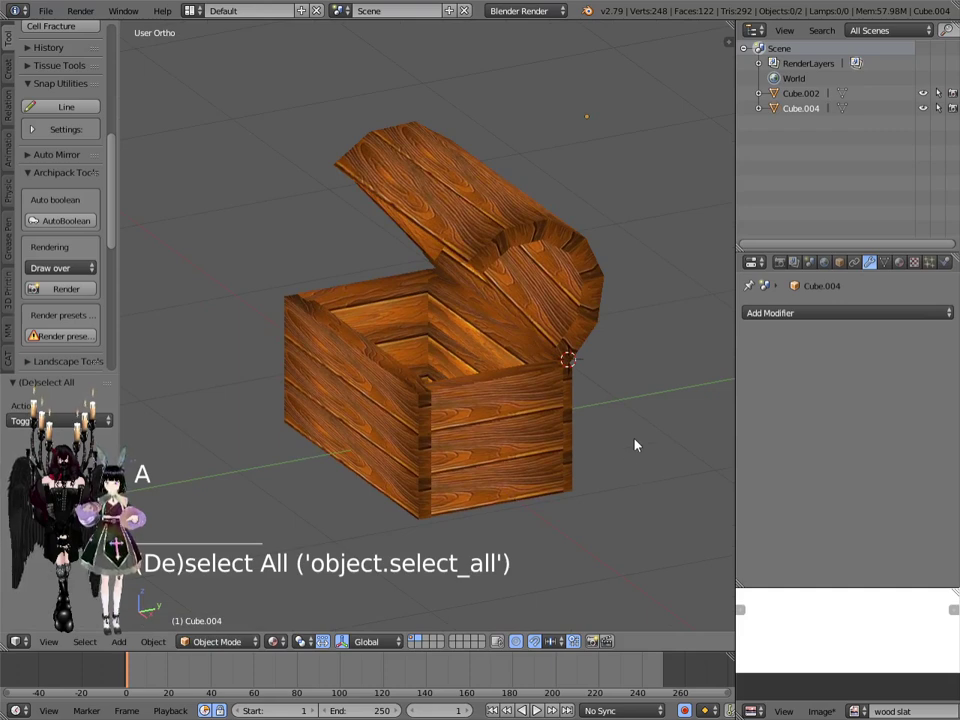
pyautogui.hotkey('shift', 'c')
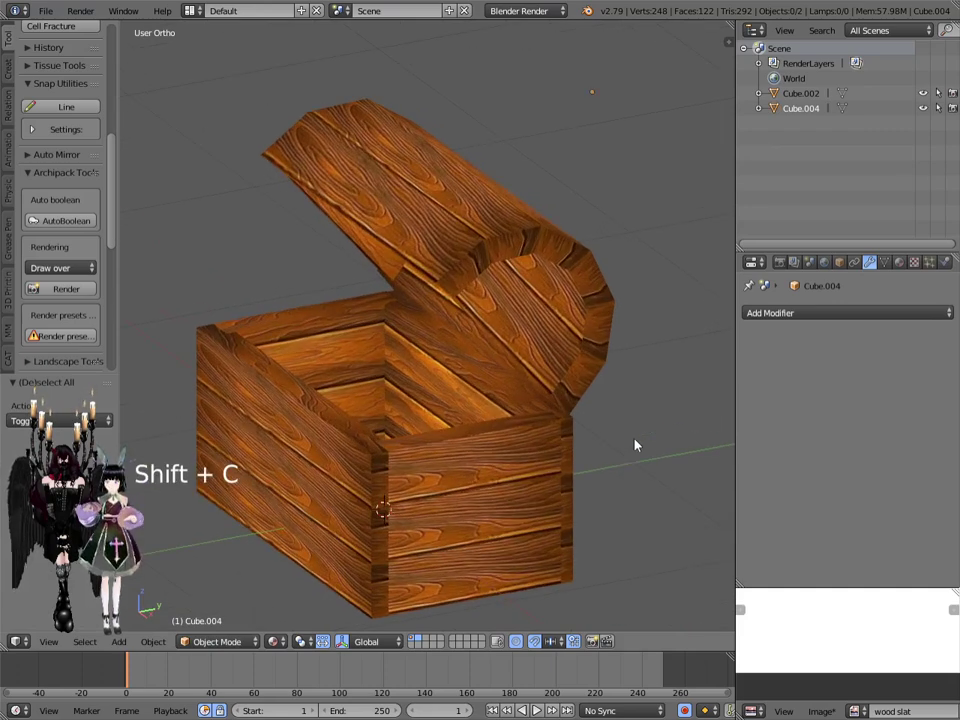
pyautogui.keyDown('shift'); pyautogui.moveTo(596, 488); pyautogui.dragTo(619, 444, button='middle'); pyautogui.keyUp('shift')
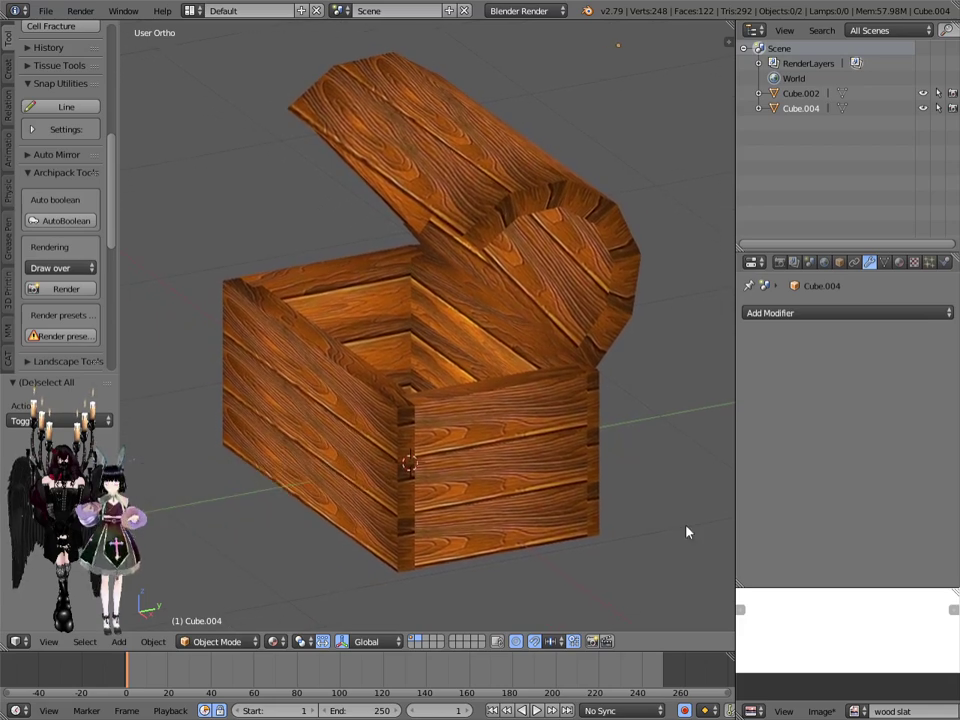
# Step: Save the scene as a new file in the chest folder, incrementing the number in treasure chest2.blend
pyautogui.click(46, 10)
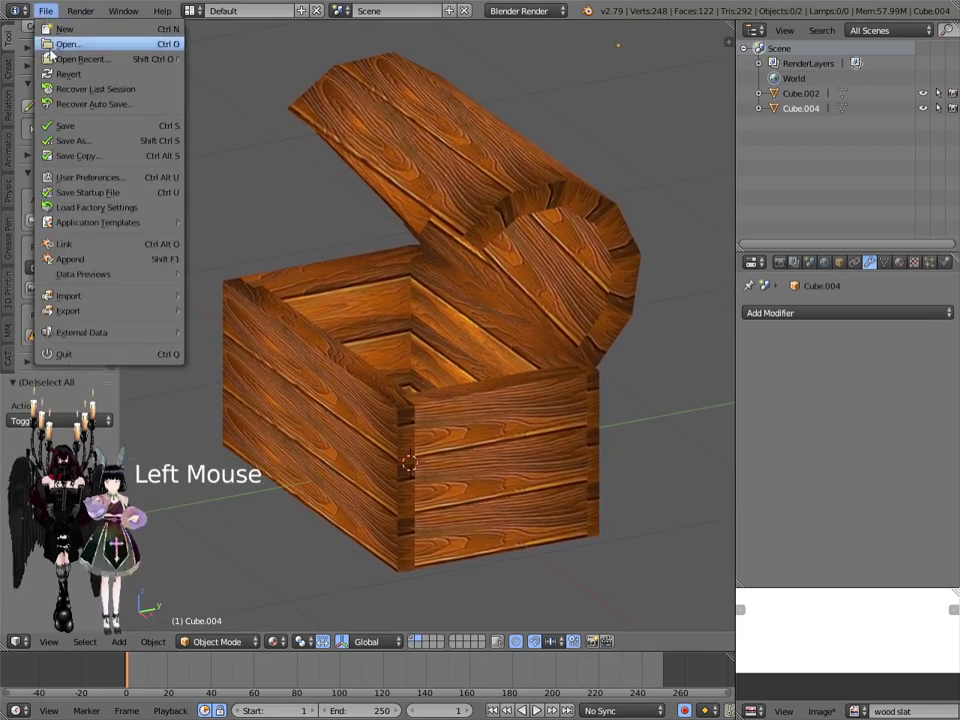
pyautogui.click(72, 141)
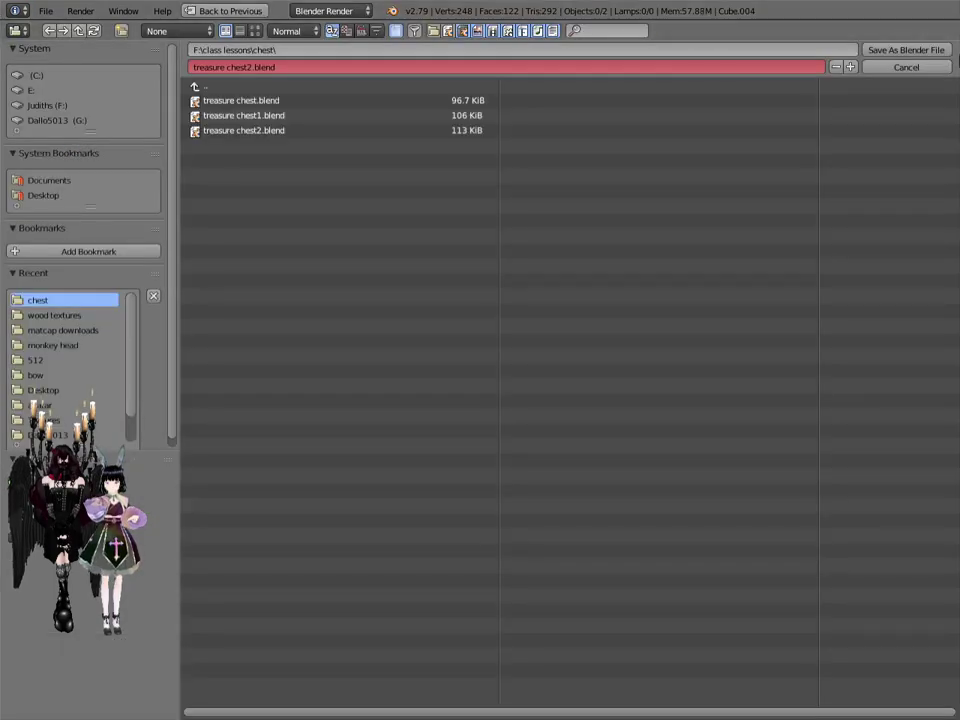
pyautogui.click(850, 67)
pyautogui.click(877, 49)
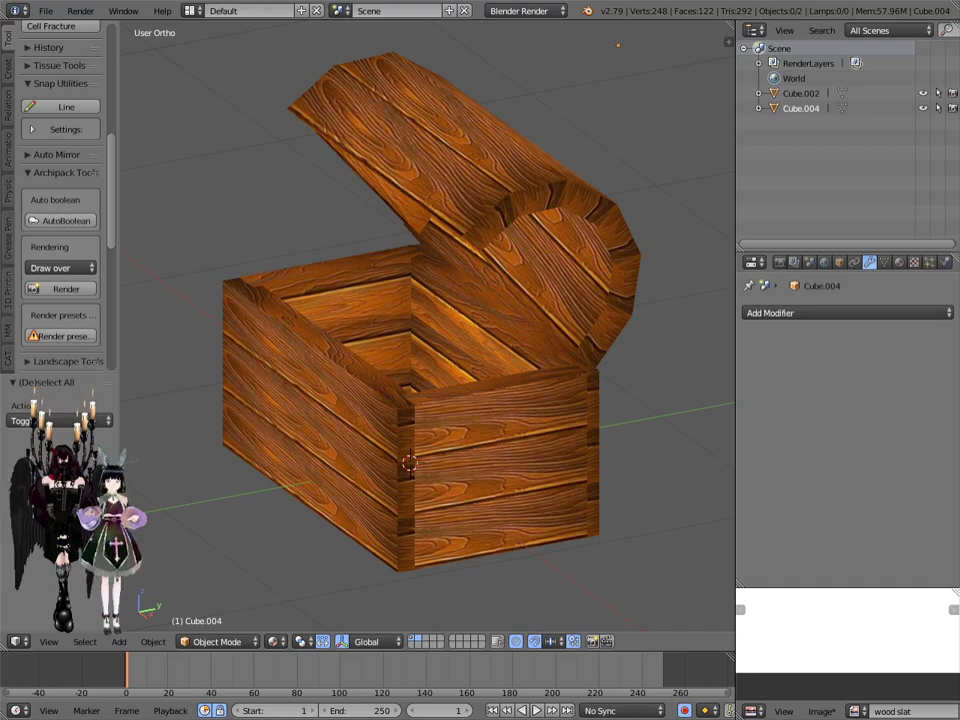
pyautogui.press('ctrl')
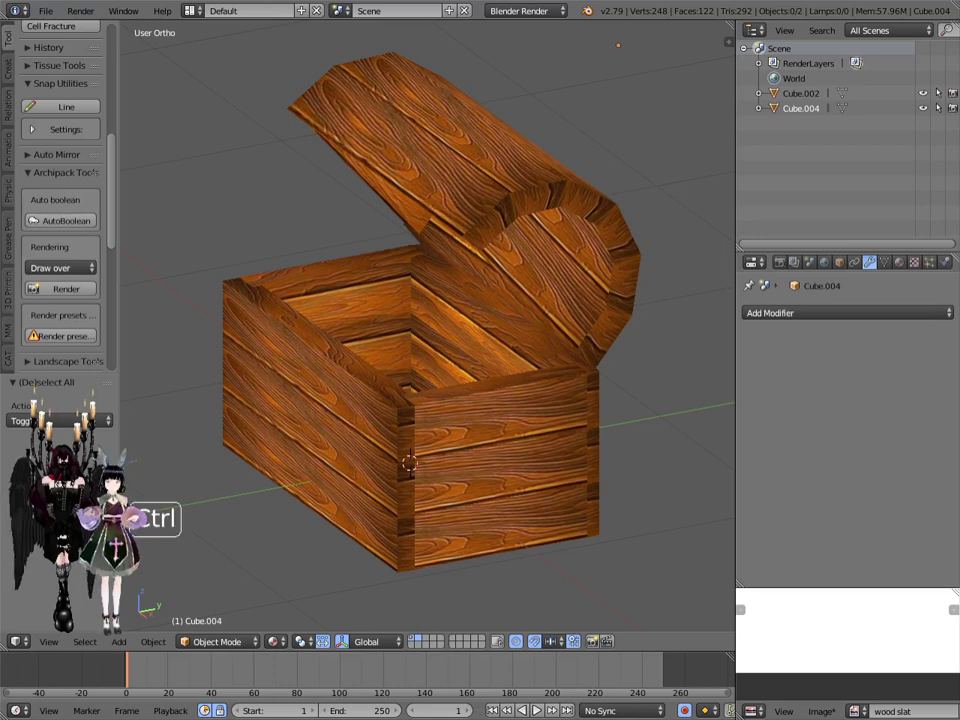